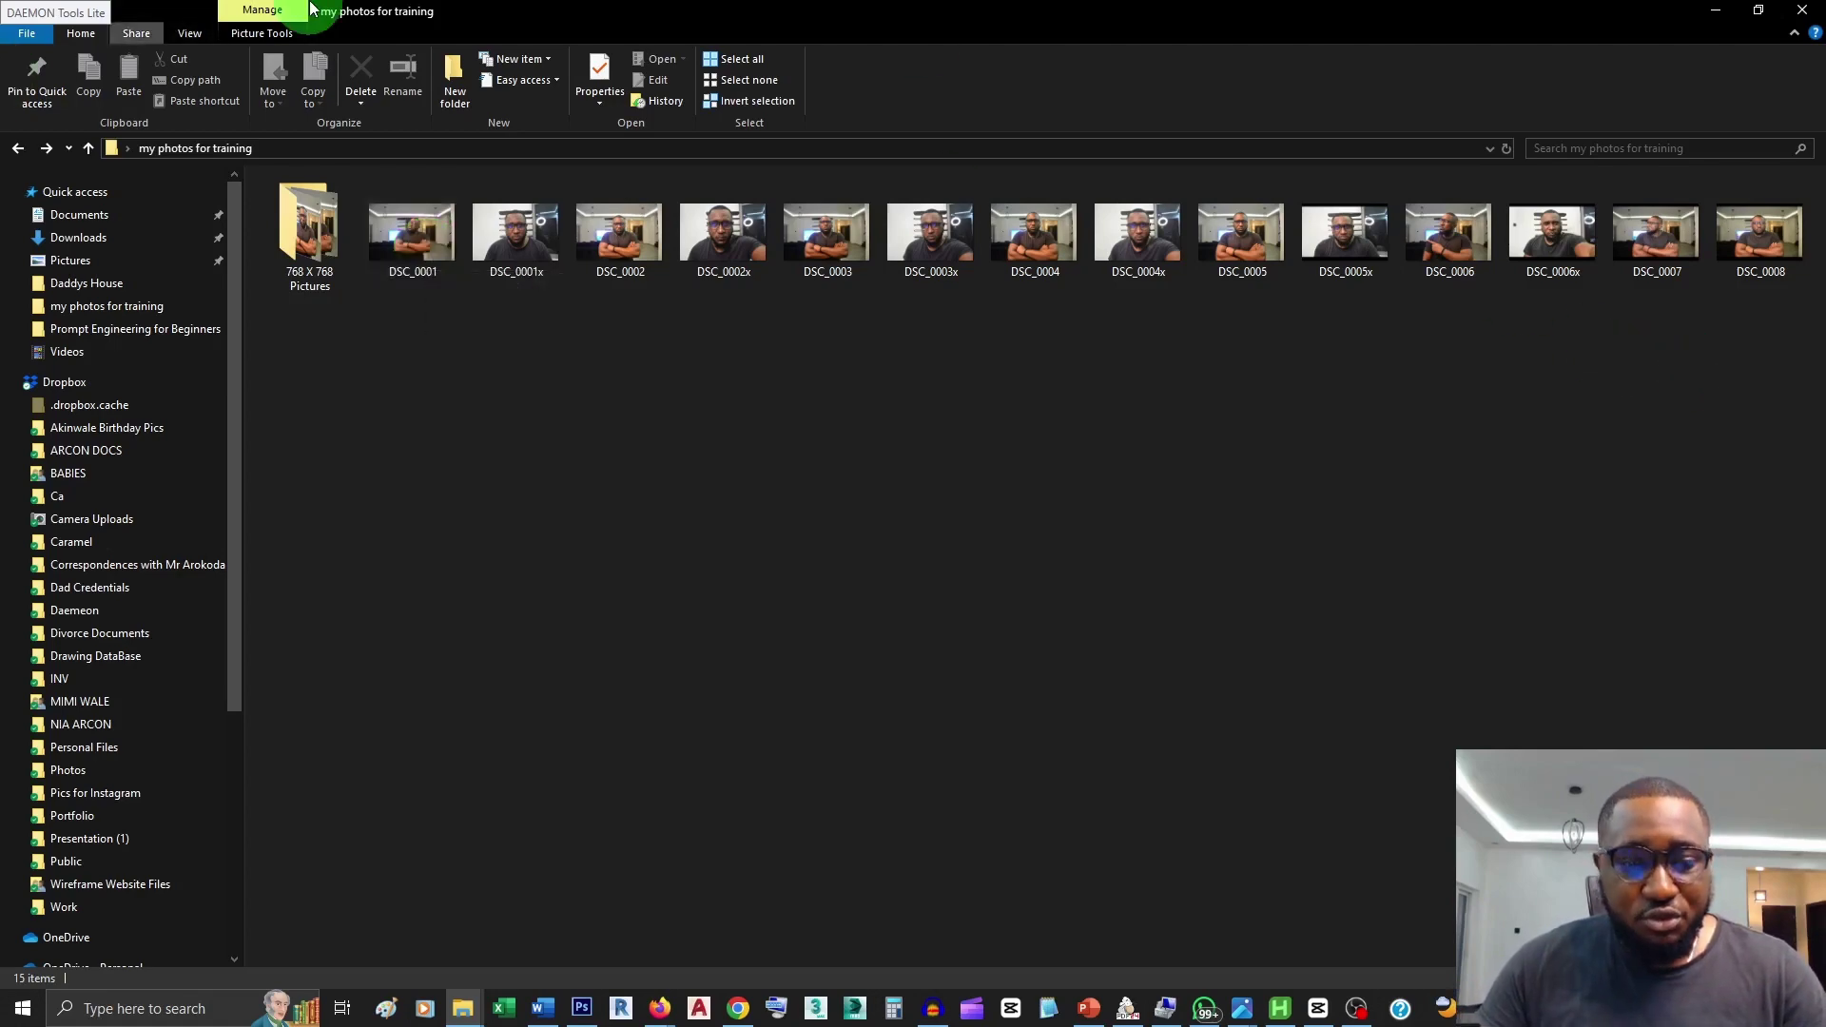
Step: Switch to the browser and open the untitled 768 × 768 px Canva design
key(alt+Tab)
key(alt+Tab)
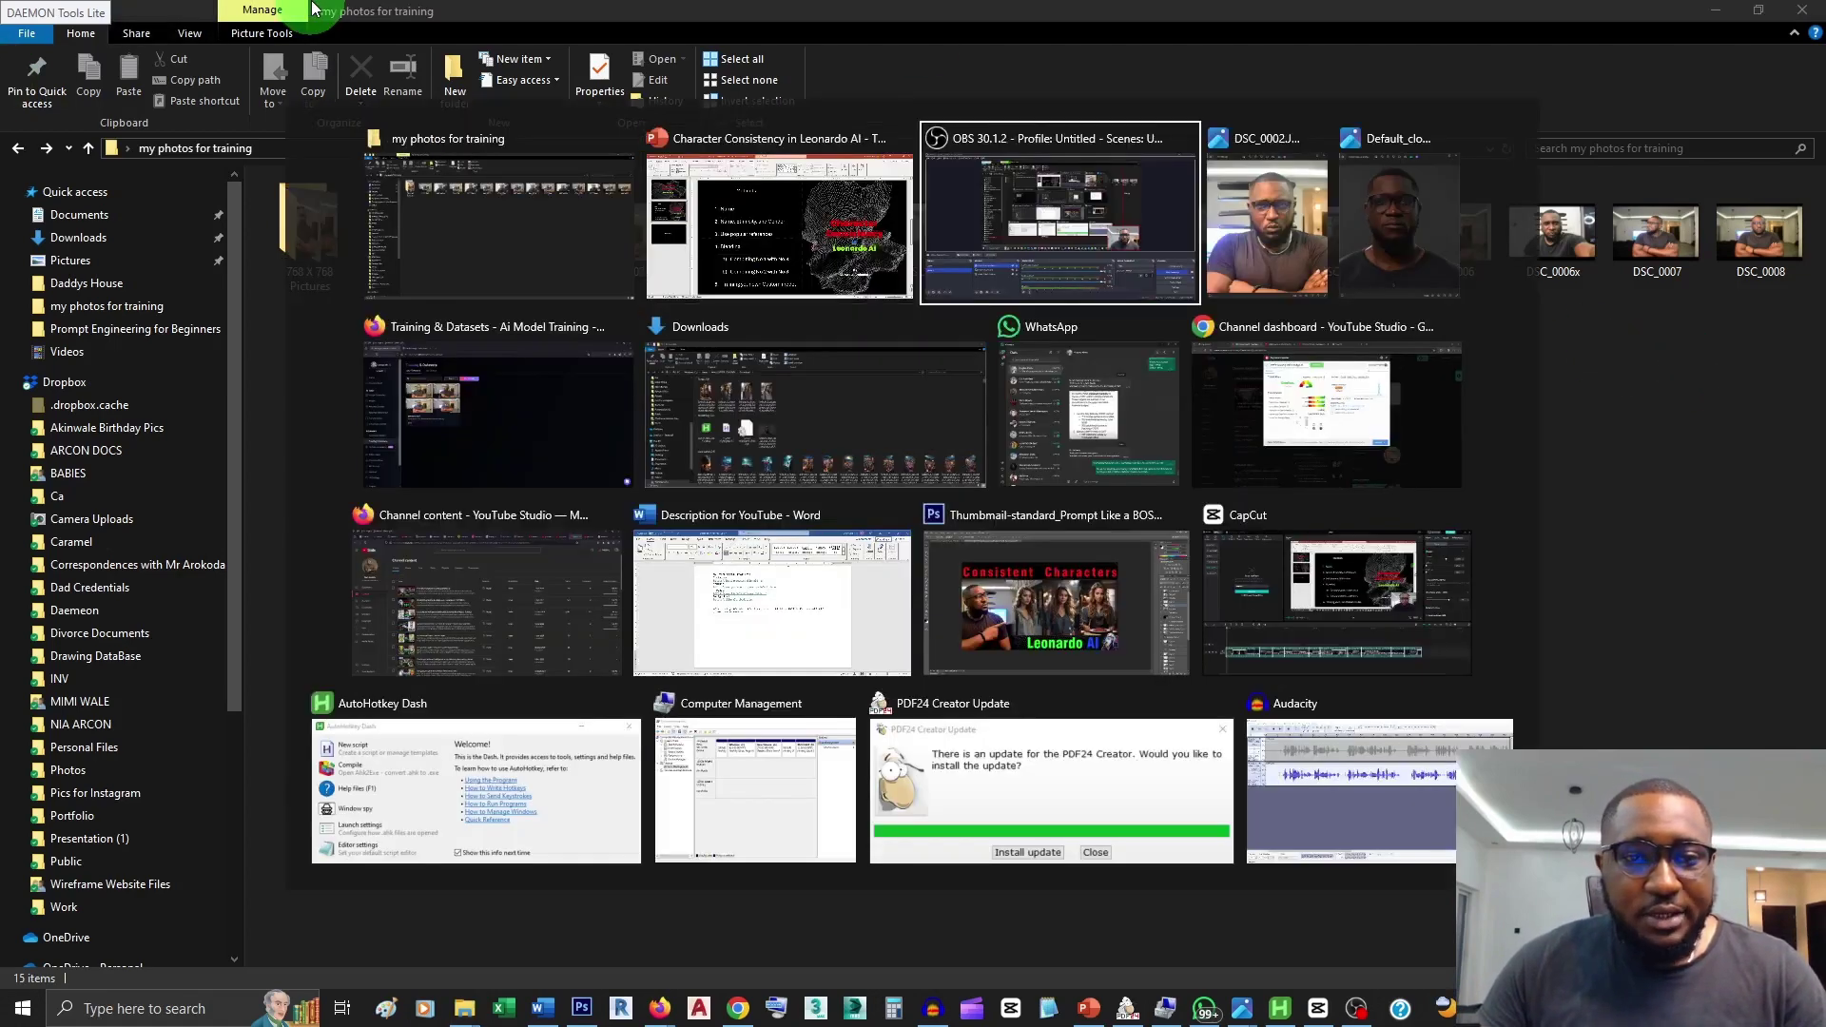
key(alt+Tab)
key(alt+Tab)
key(alt+Tab)
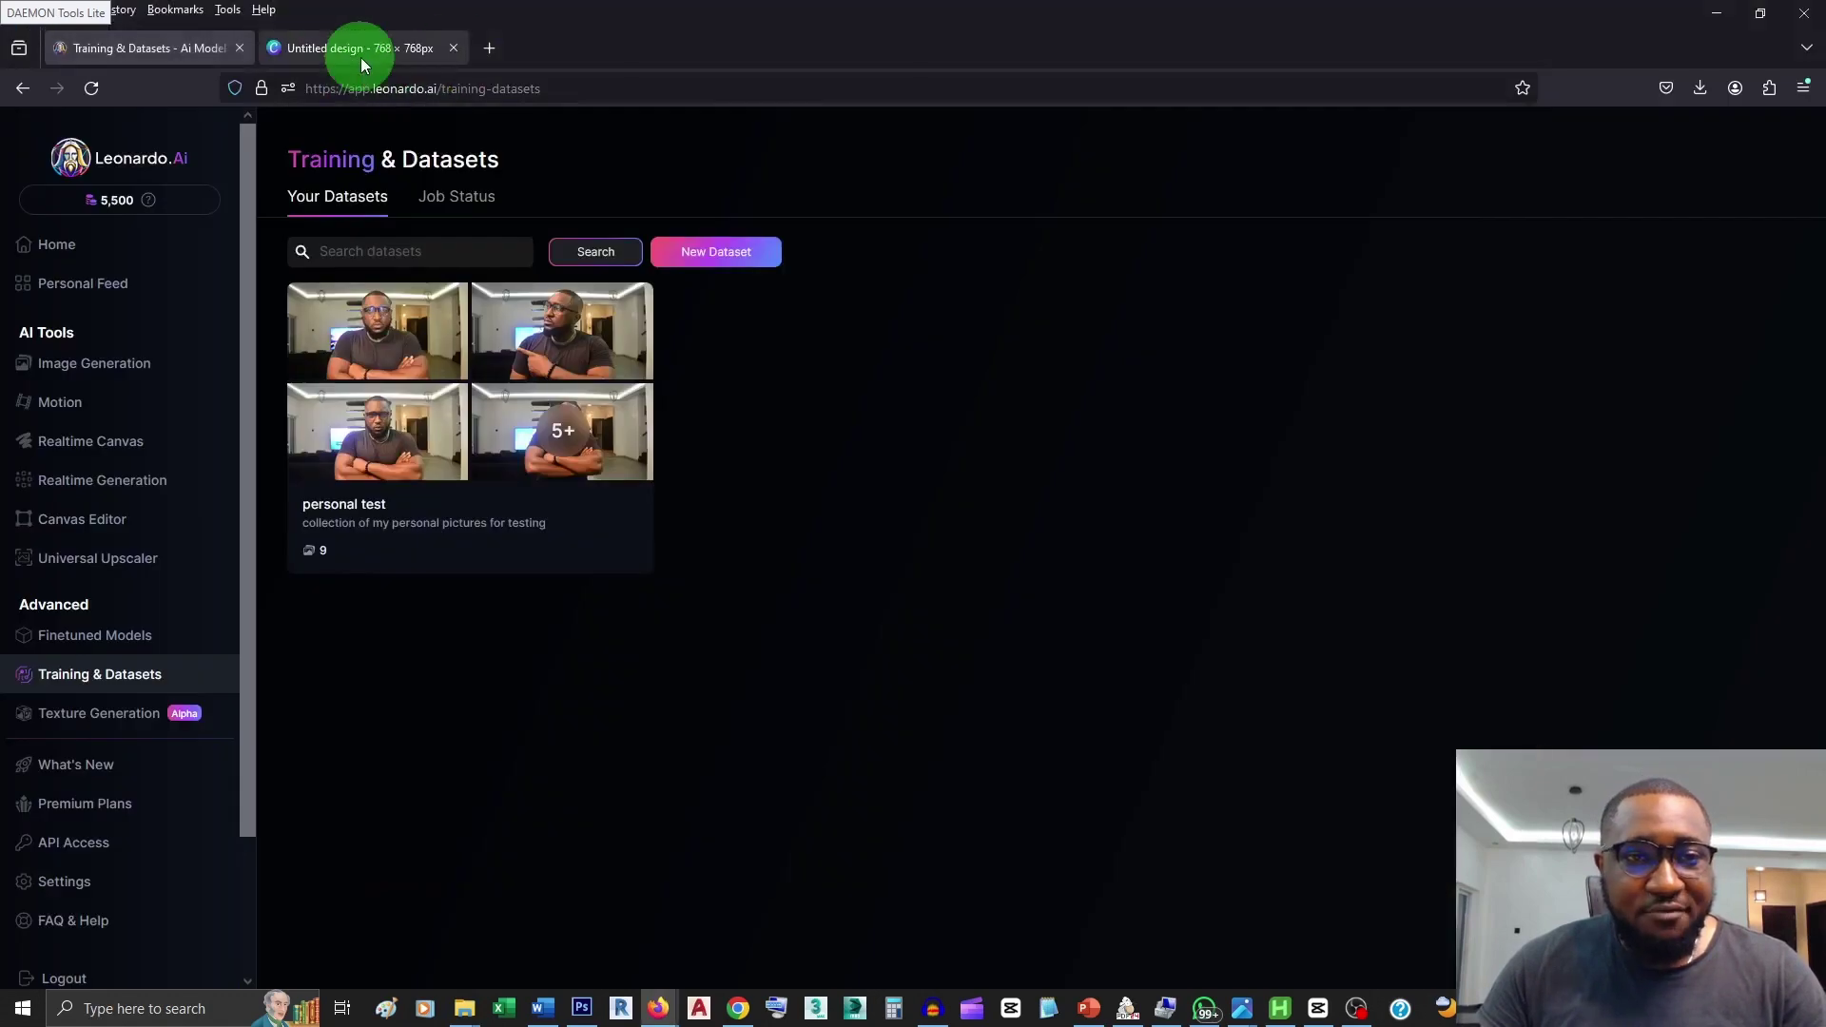
click(361, 57)
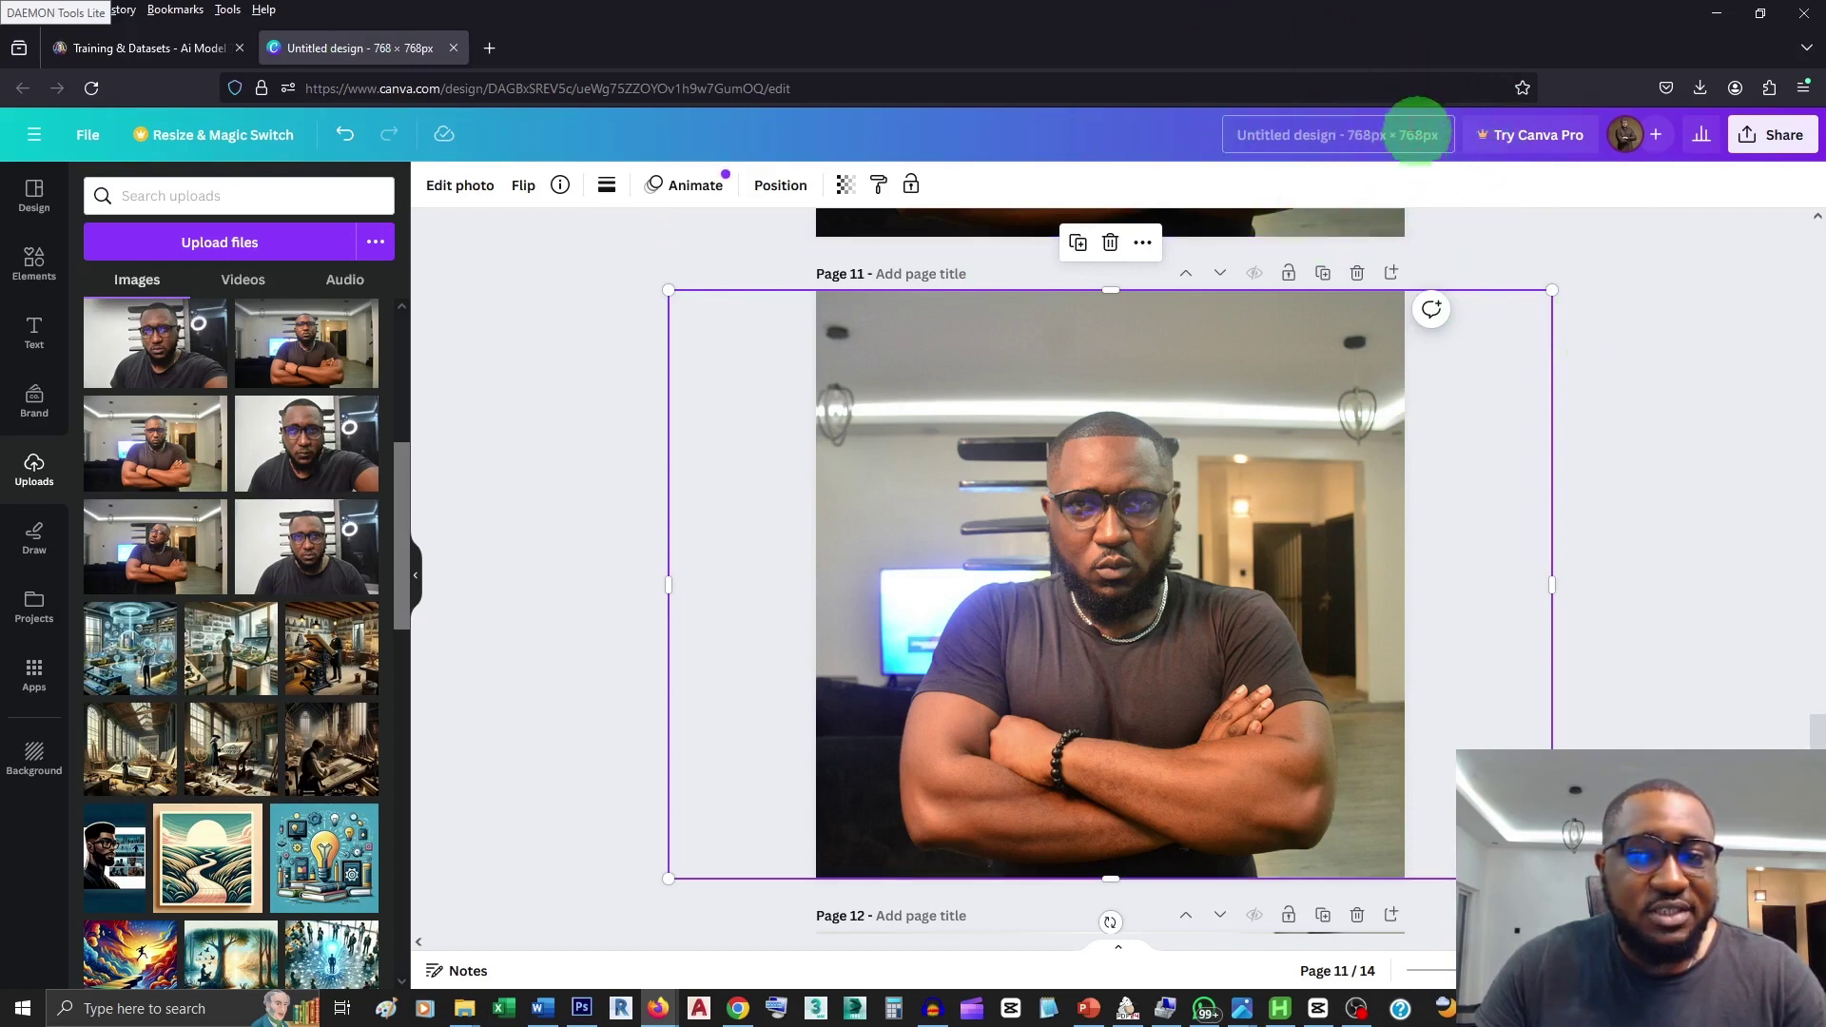
Step: Select the photo on page 8 and examine how its wide original is cropped to the square page
scroll(1557, 480, up, 15)
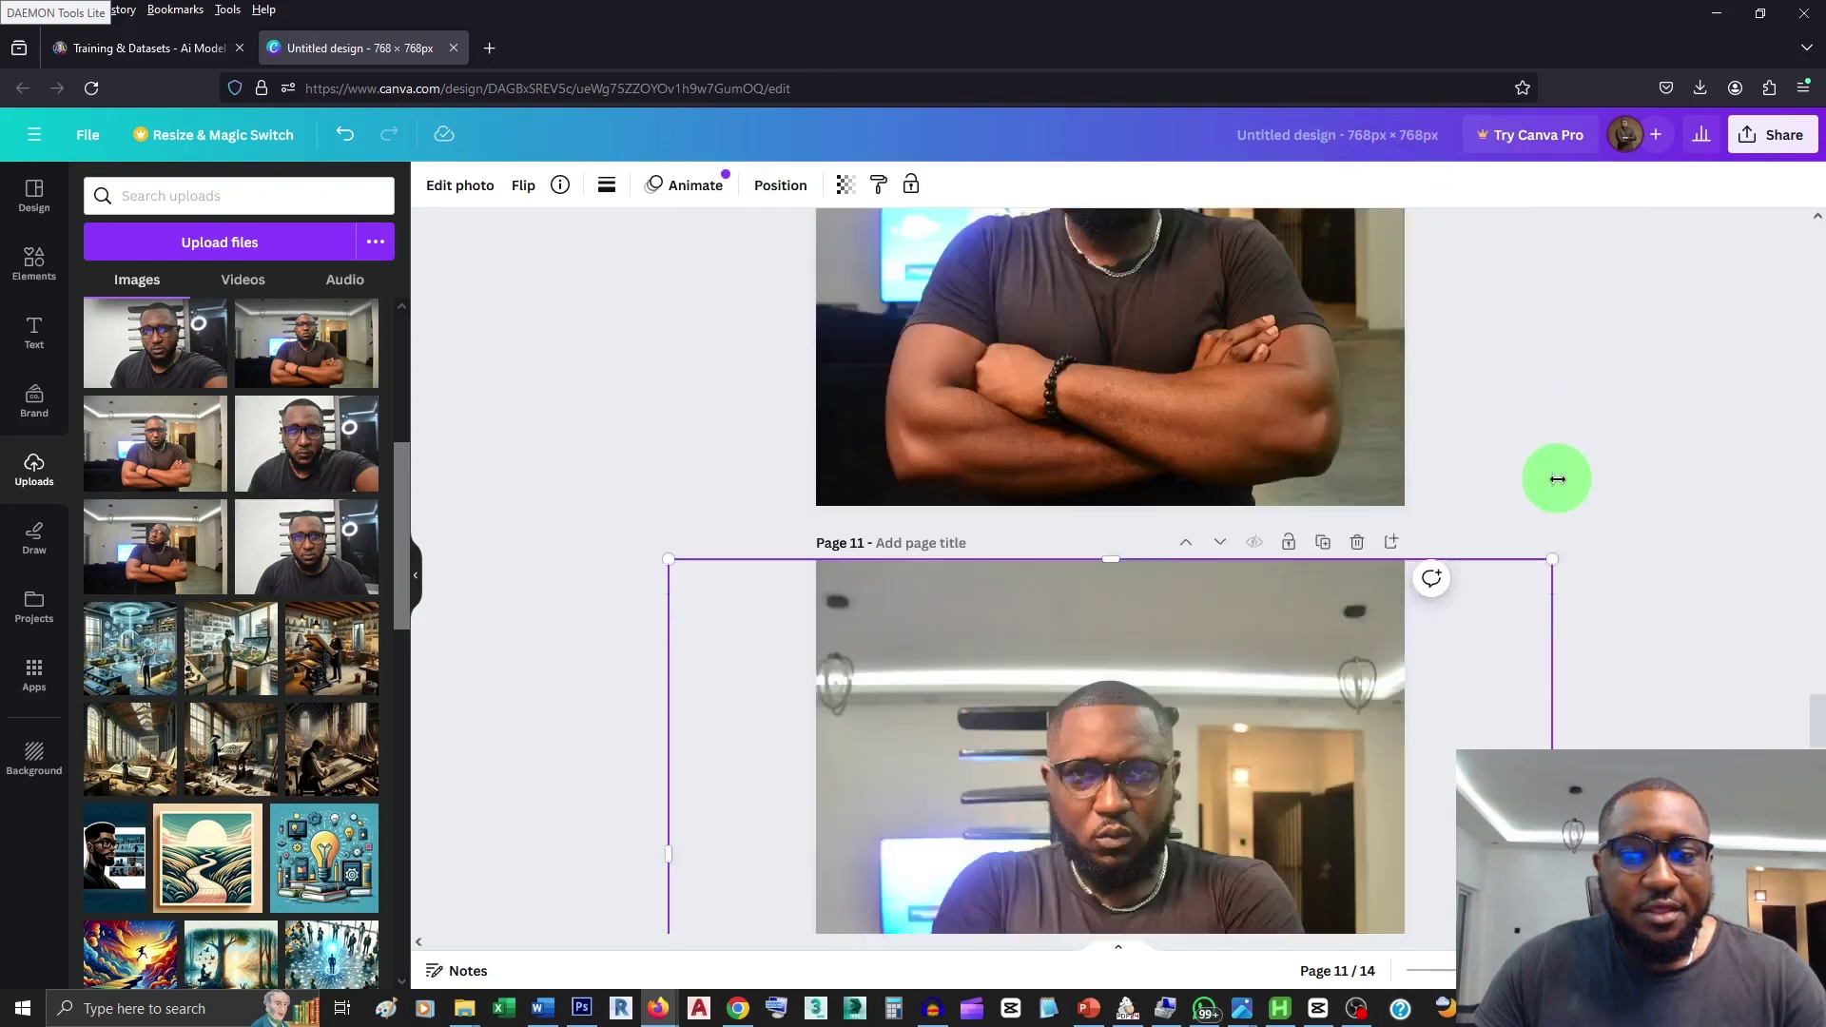
scroll(1560, 477, up, 2)
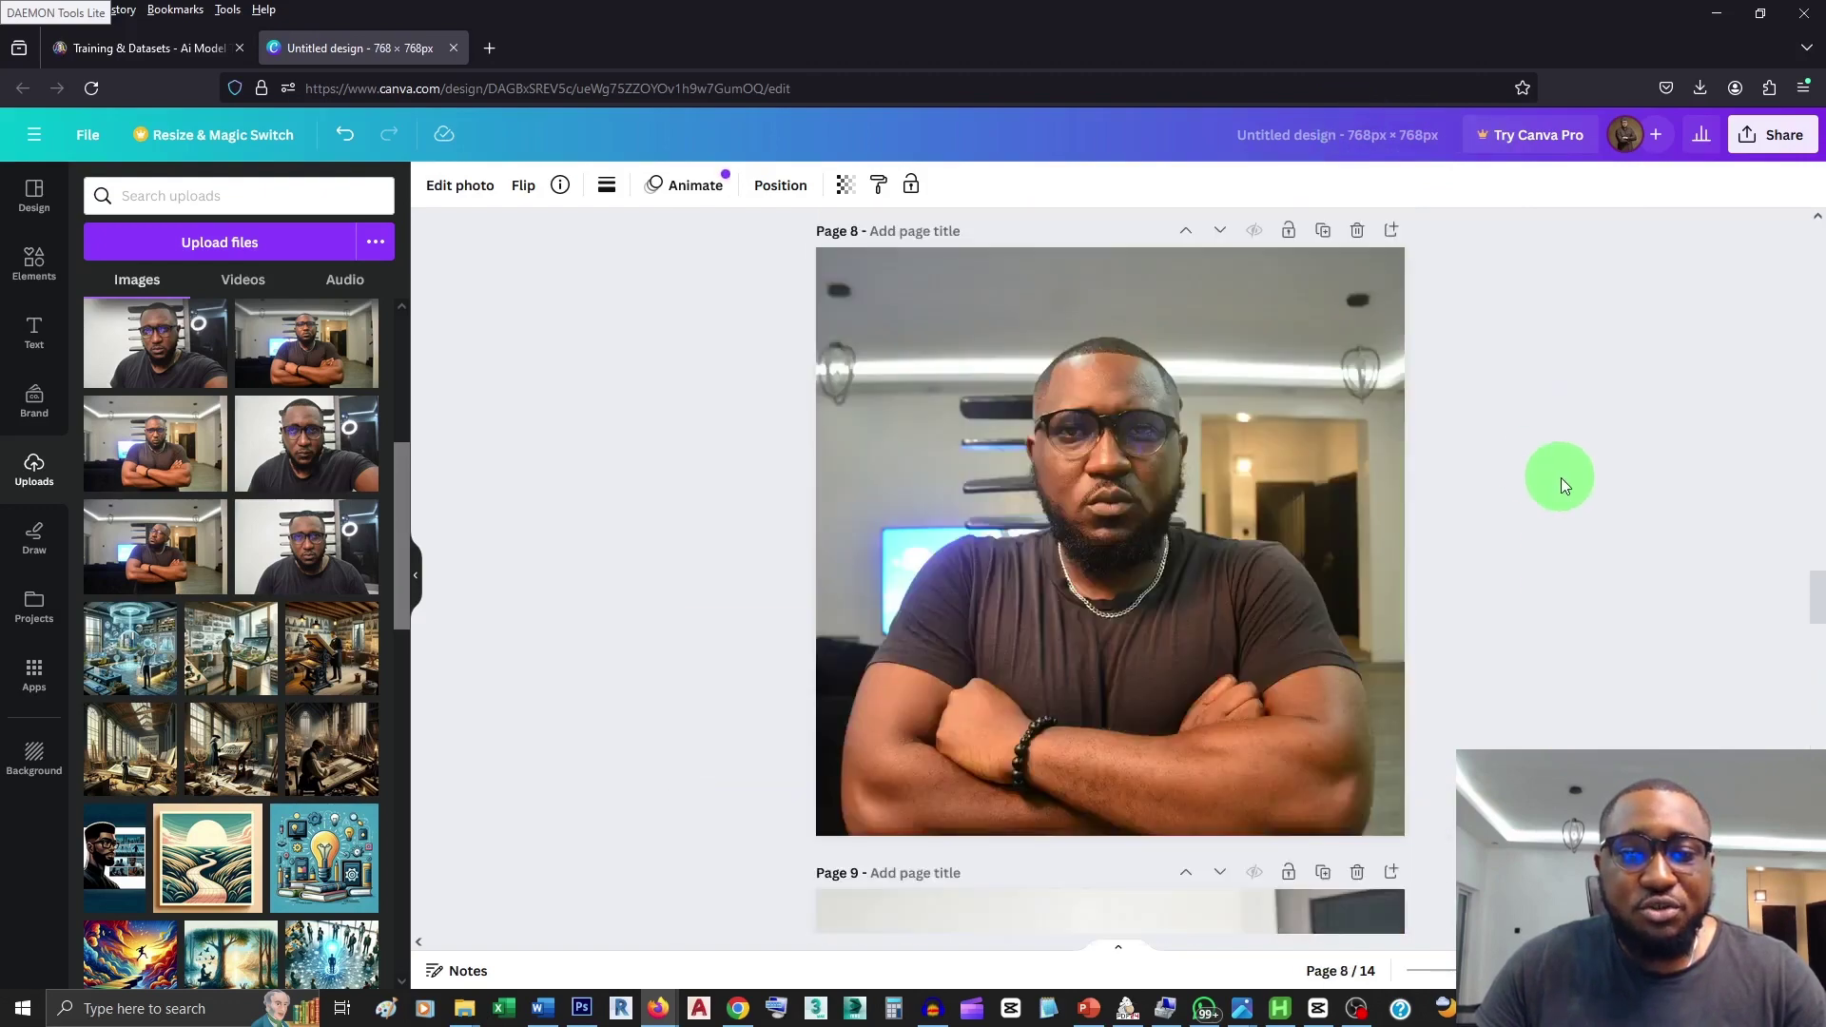
click(1318, 397)
scroll(1521, 432, up, 1)
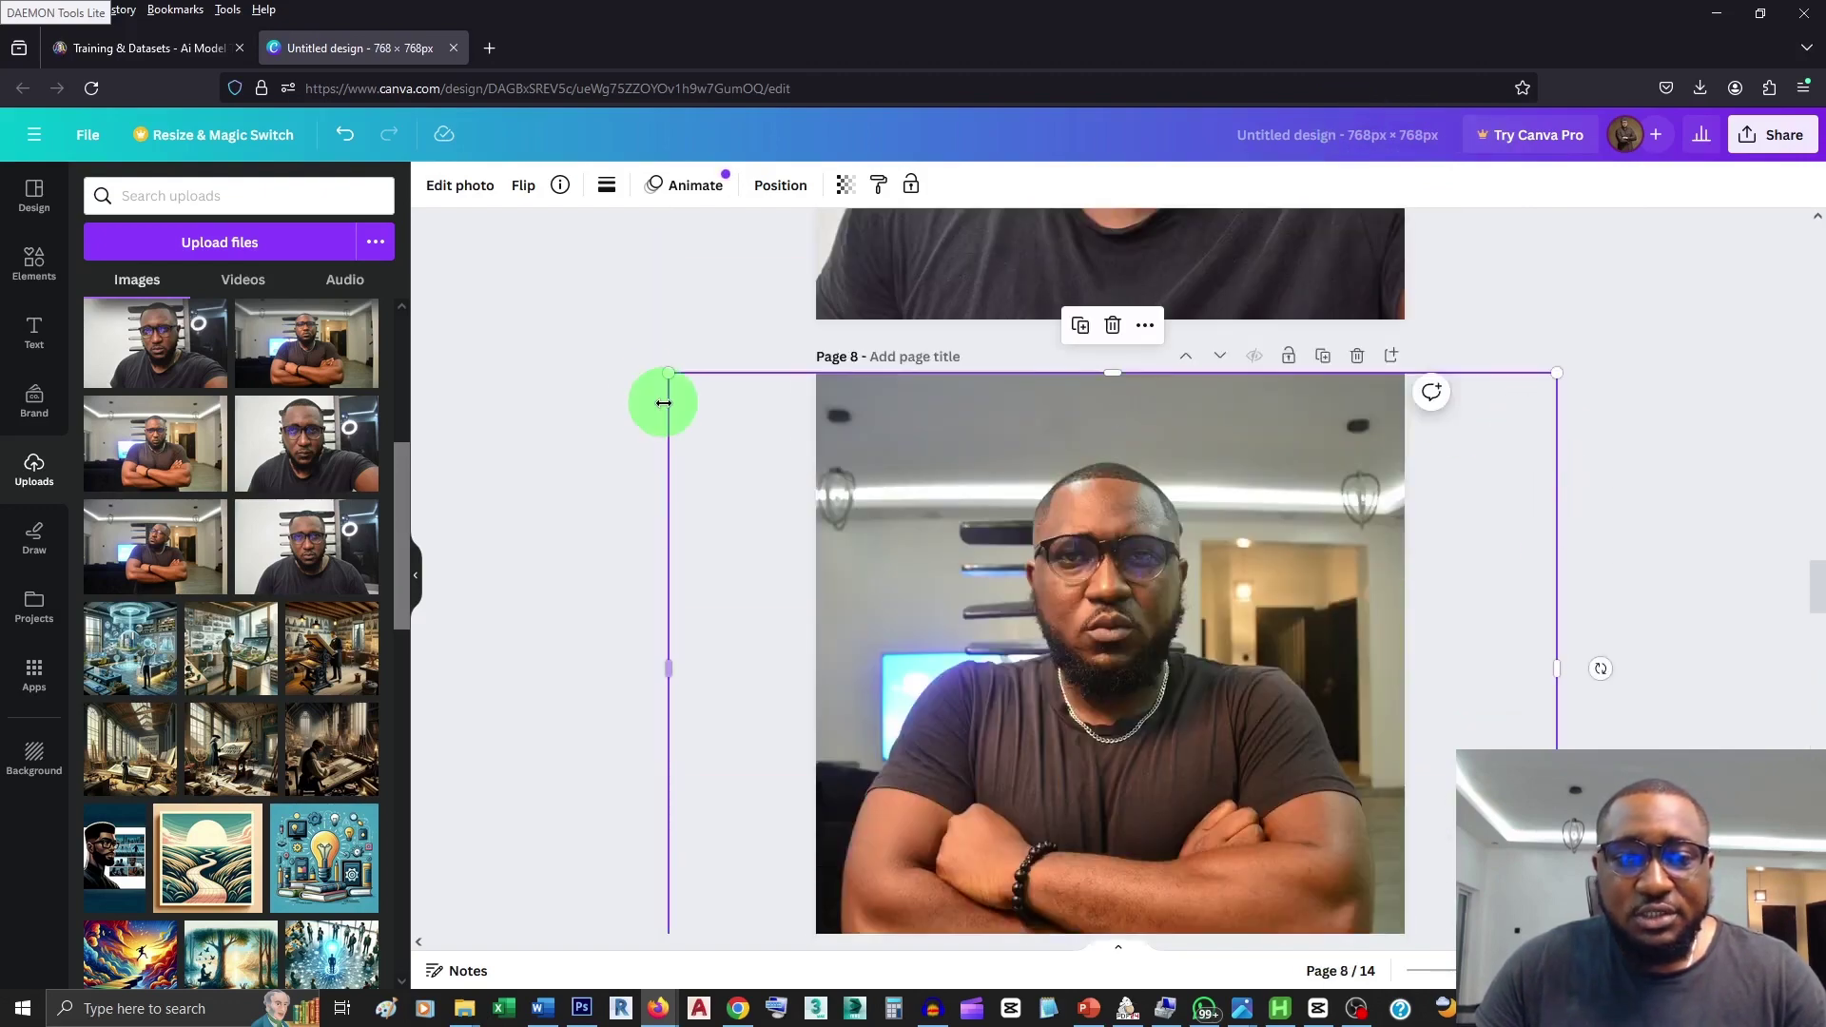
scroll(1521, 369, down, 1)
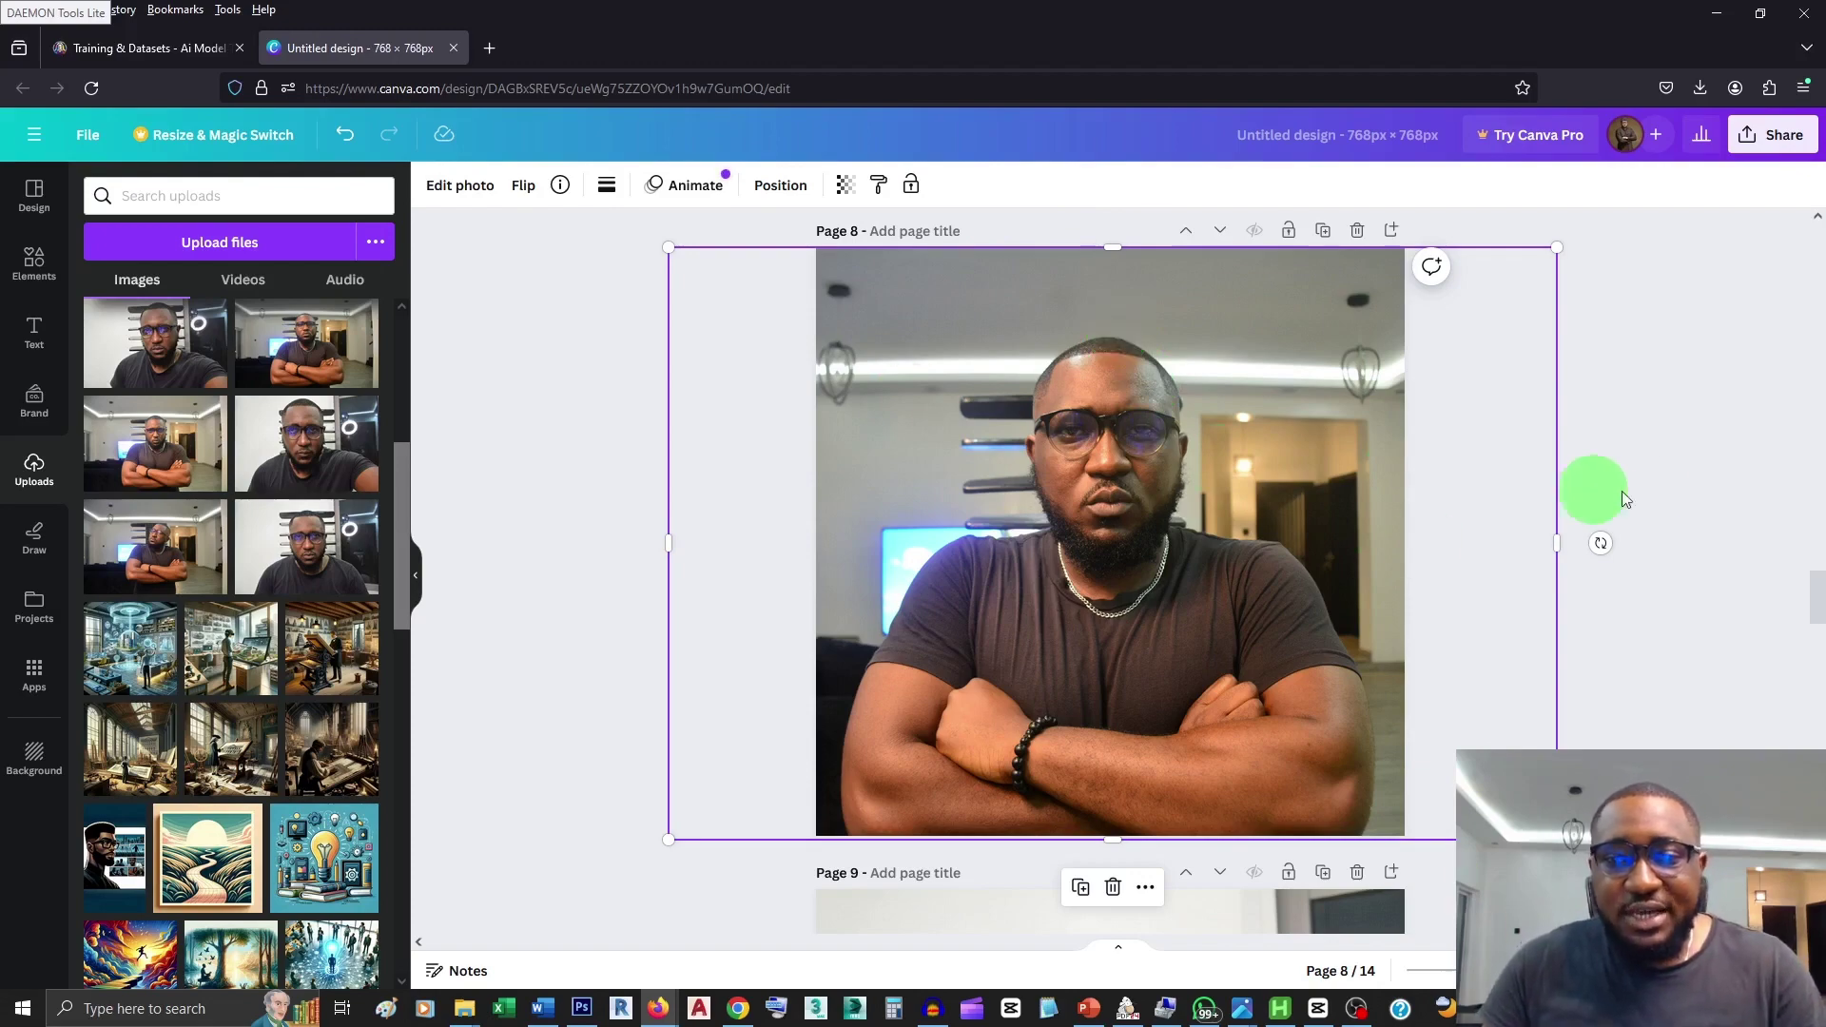
scroll(1655, 485, up, 2)
scroll(1654, 485, down, 7)
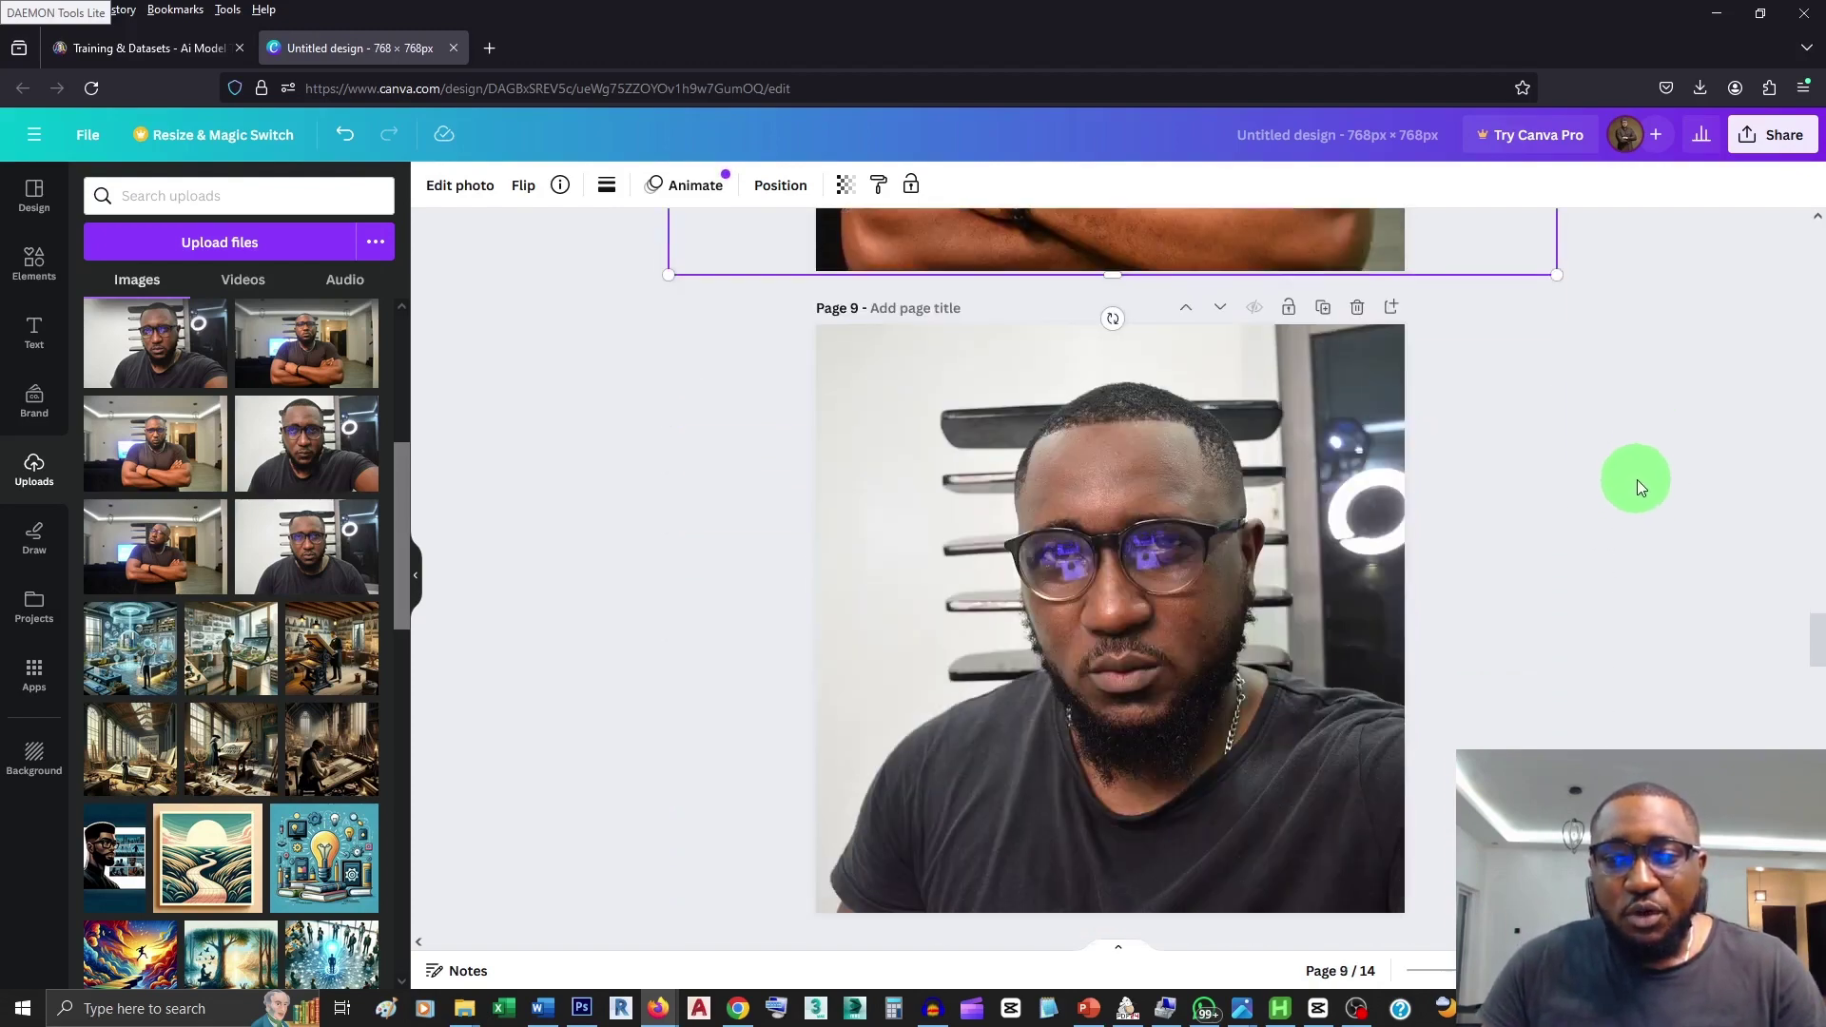
Step: Select the photos on pages 9 to 12 one after another and examine how each is cropped to its page
click(1151, 487)
scroll(1634, 576, down, 7)
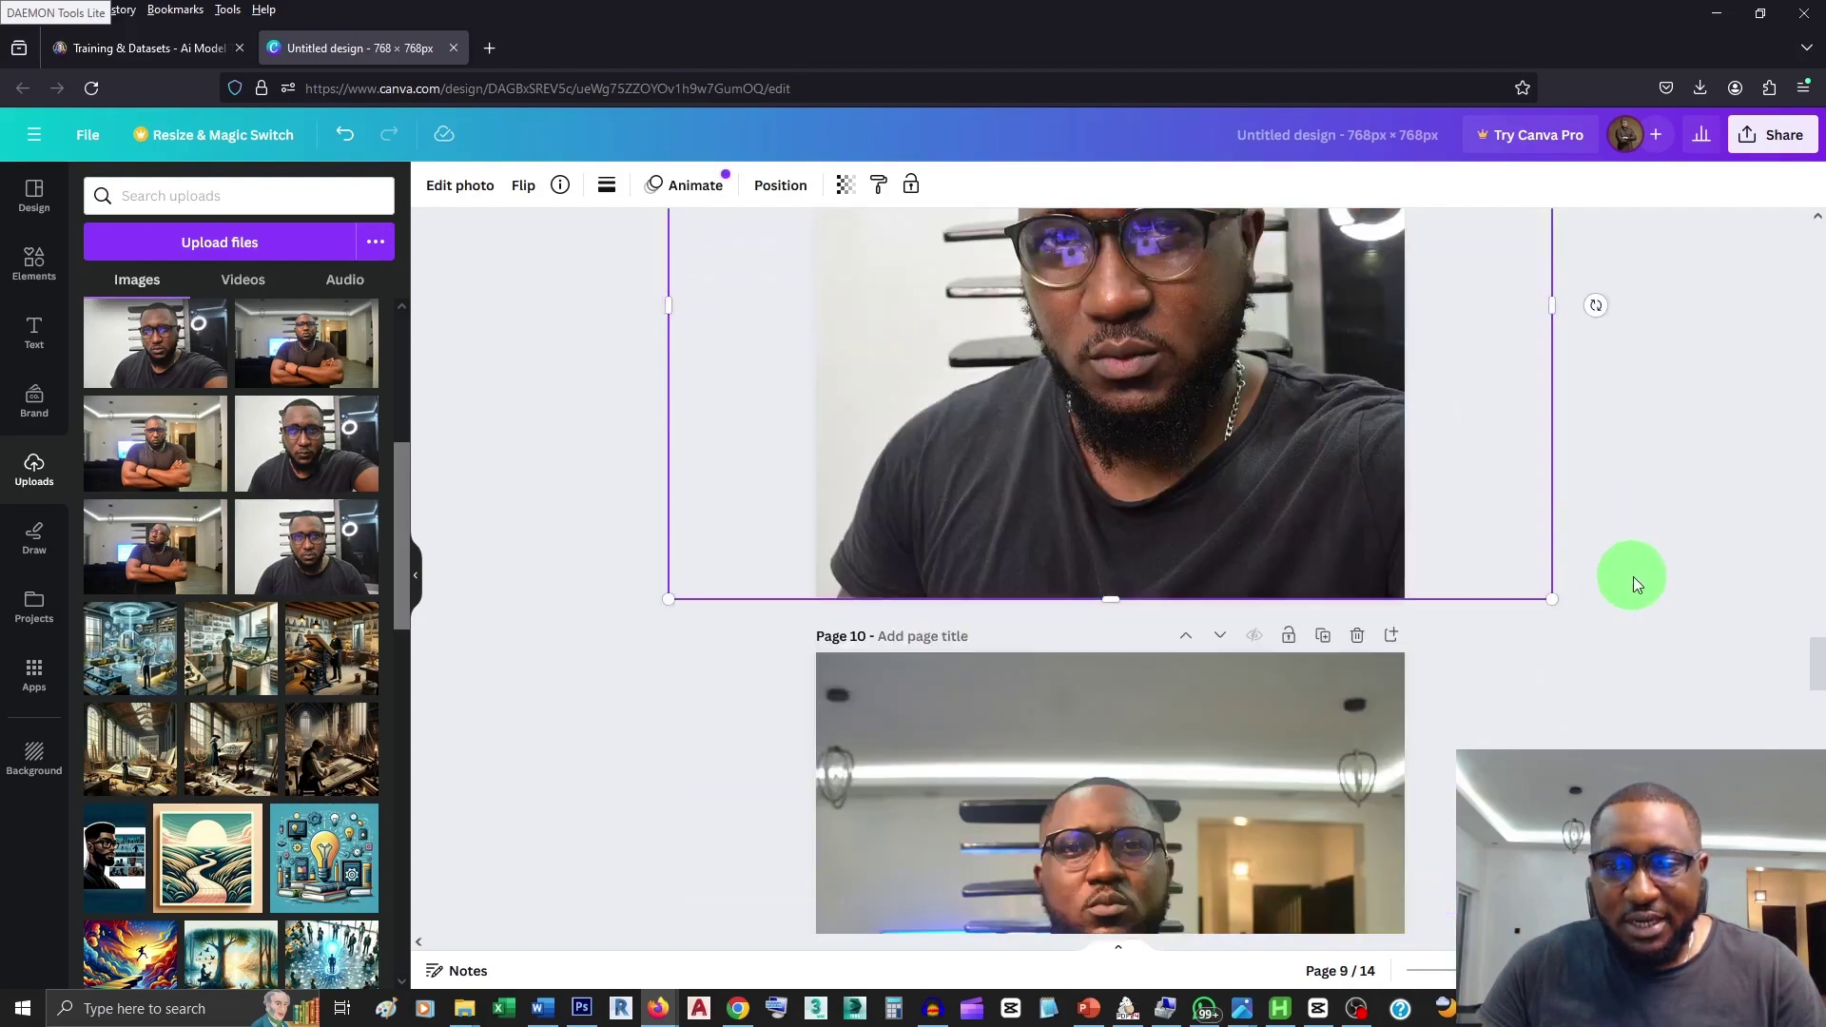
click(1115, 572)
scroll(1114, 572, down, 1)
scroll(1103, 456, down, 5)
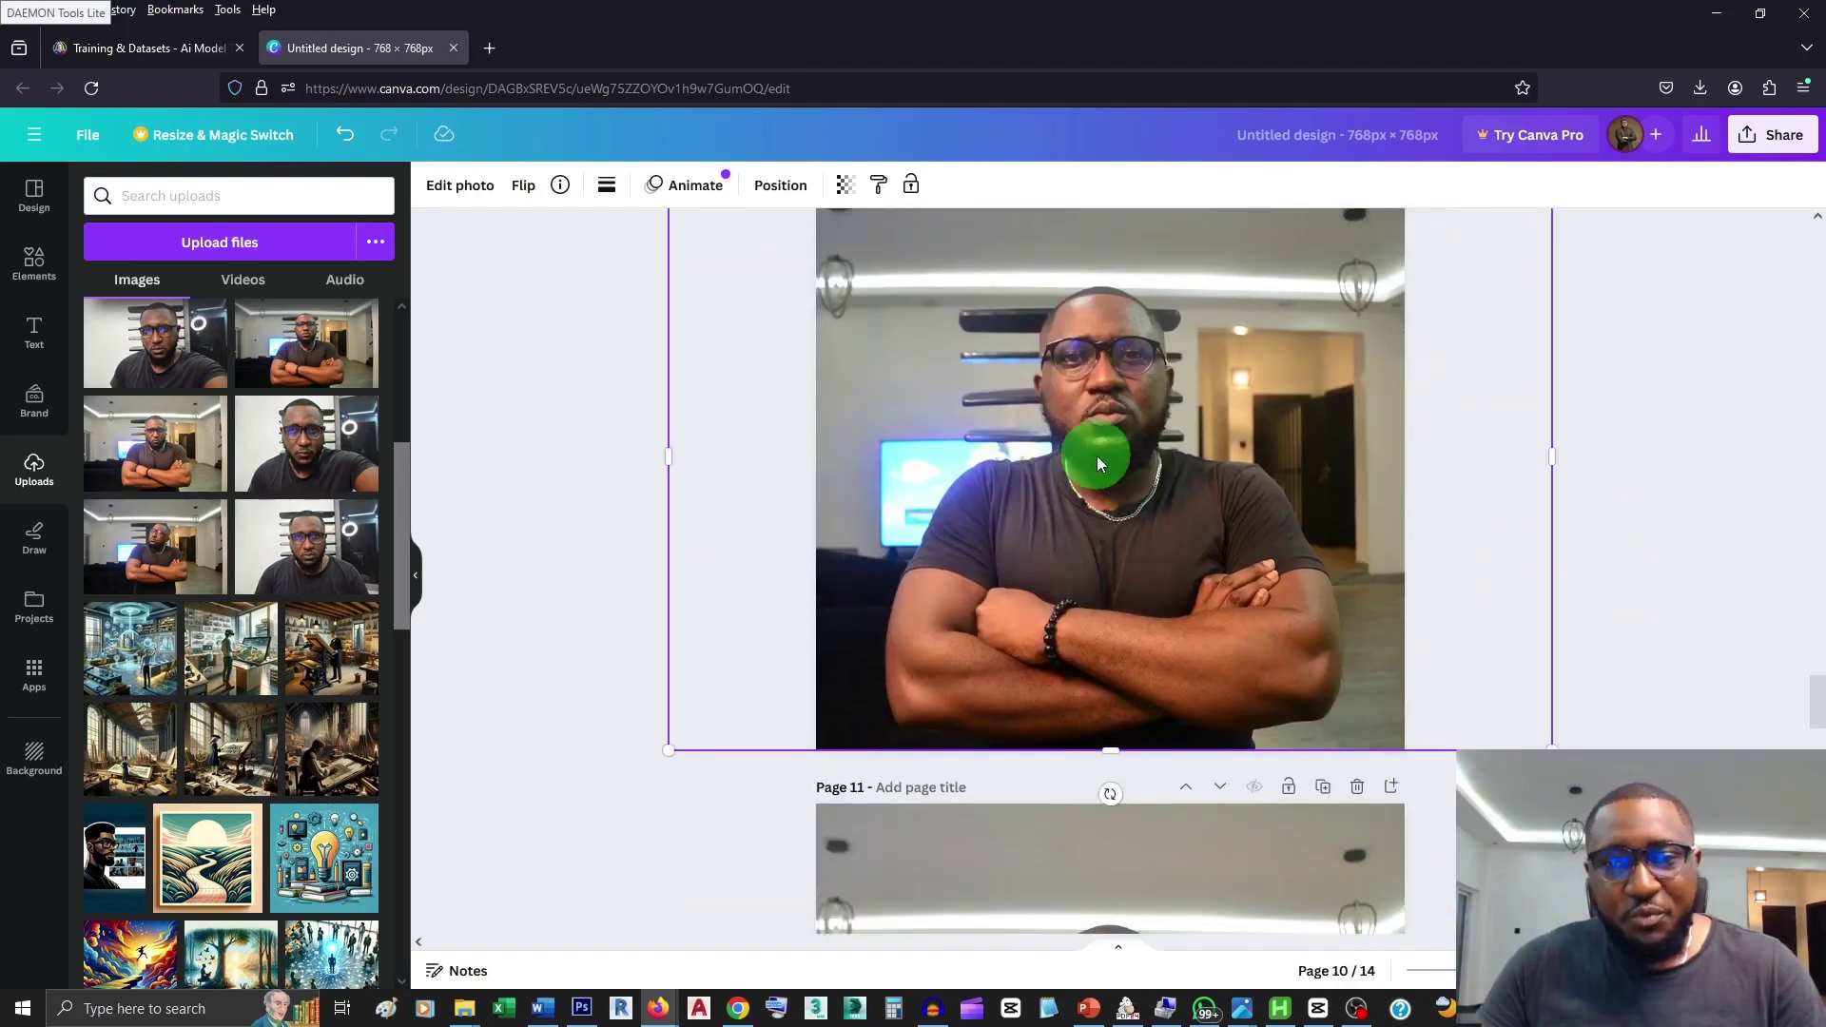
scroll(1208, 579, up, 5)
scroll(1212, 584, down, 4)
scroll(1211, 584, down, 2)
click(1195, 572)
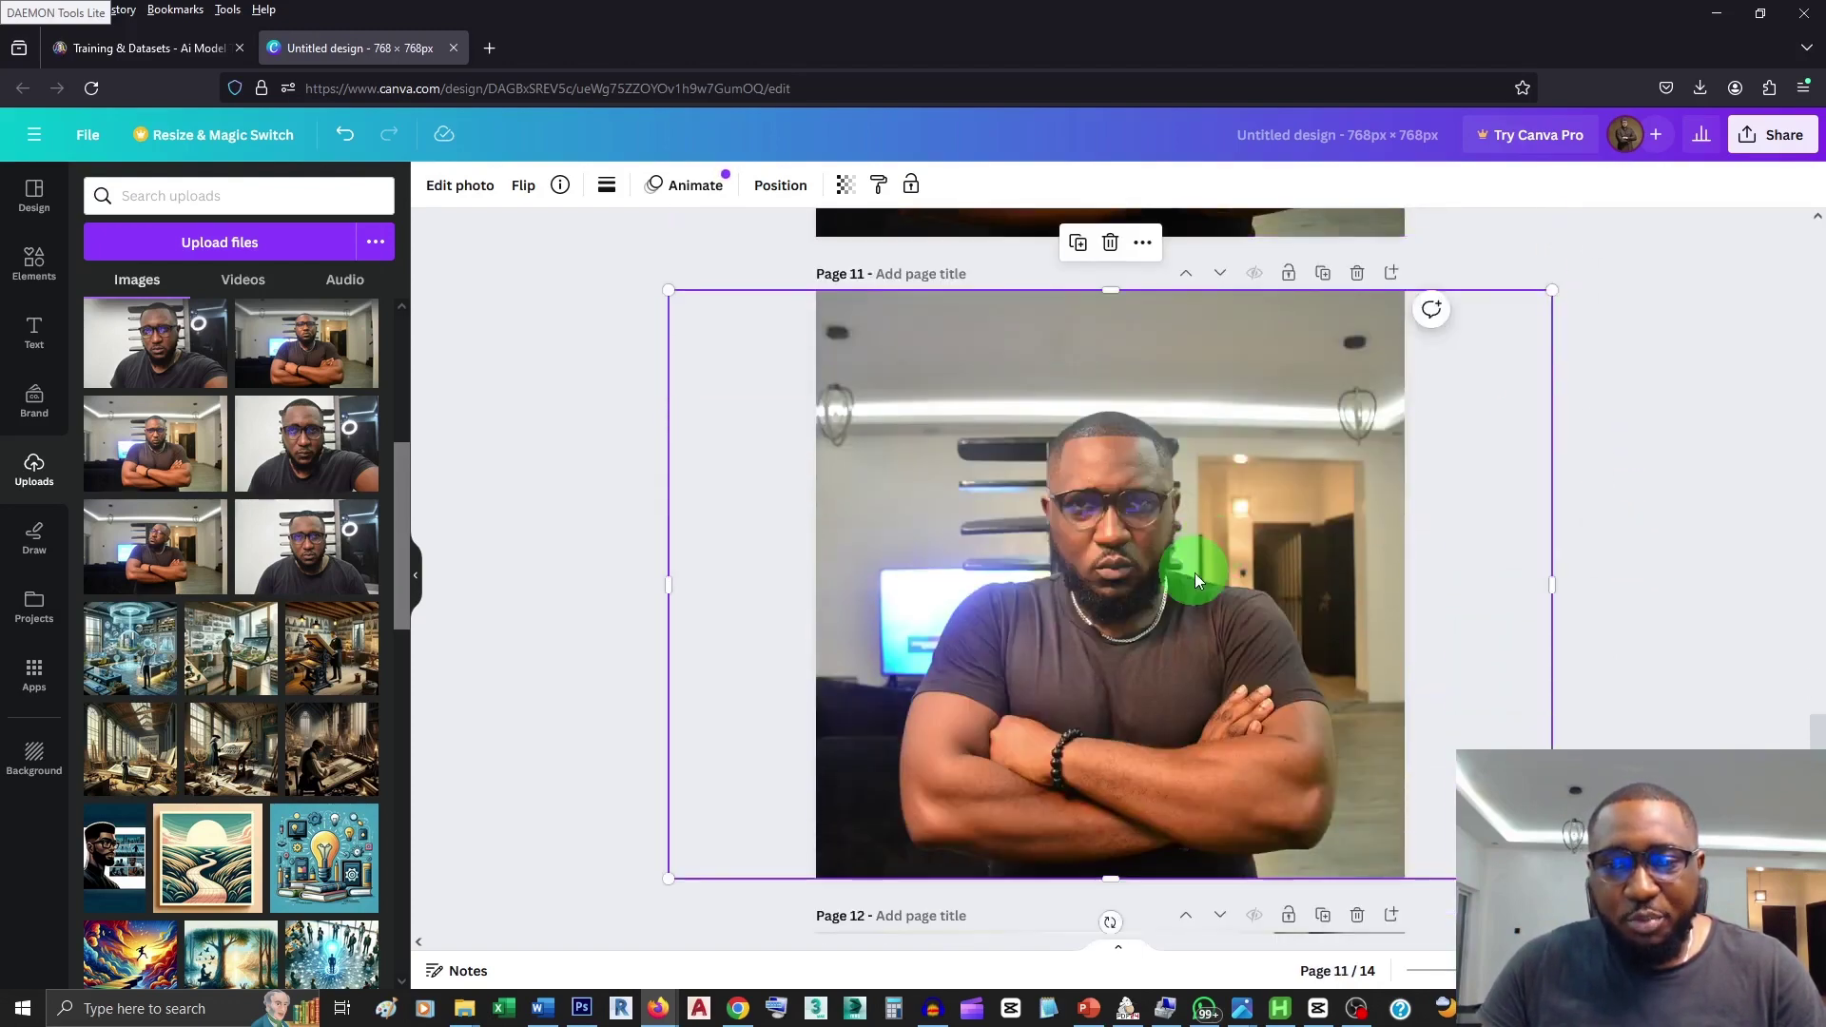
scroll(1237, 580, down, 6)
click(1282, 592)
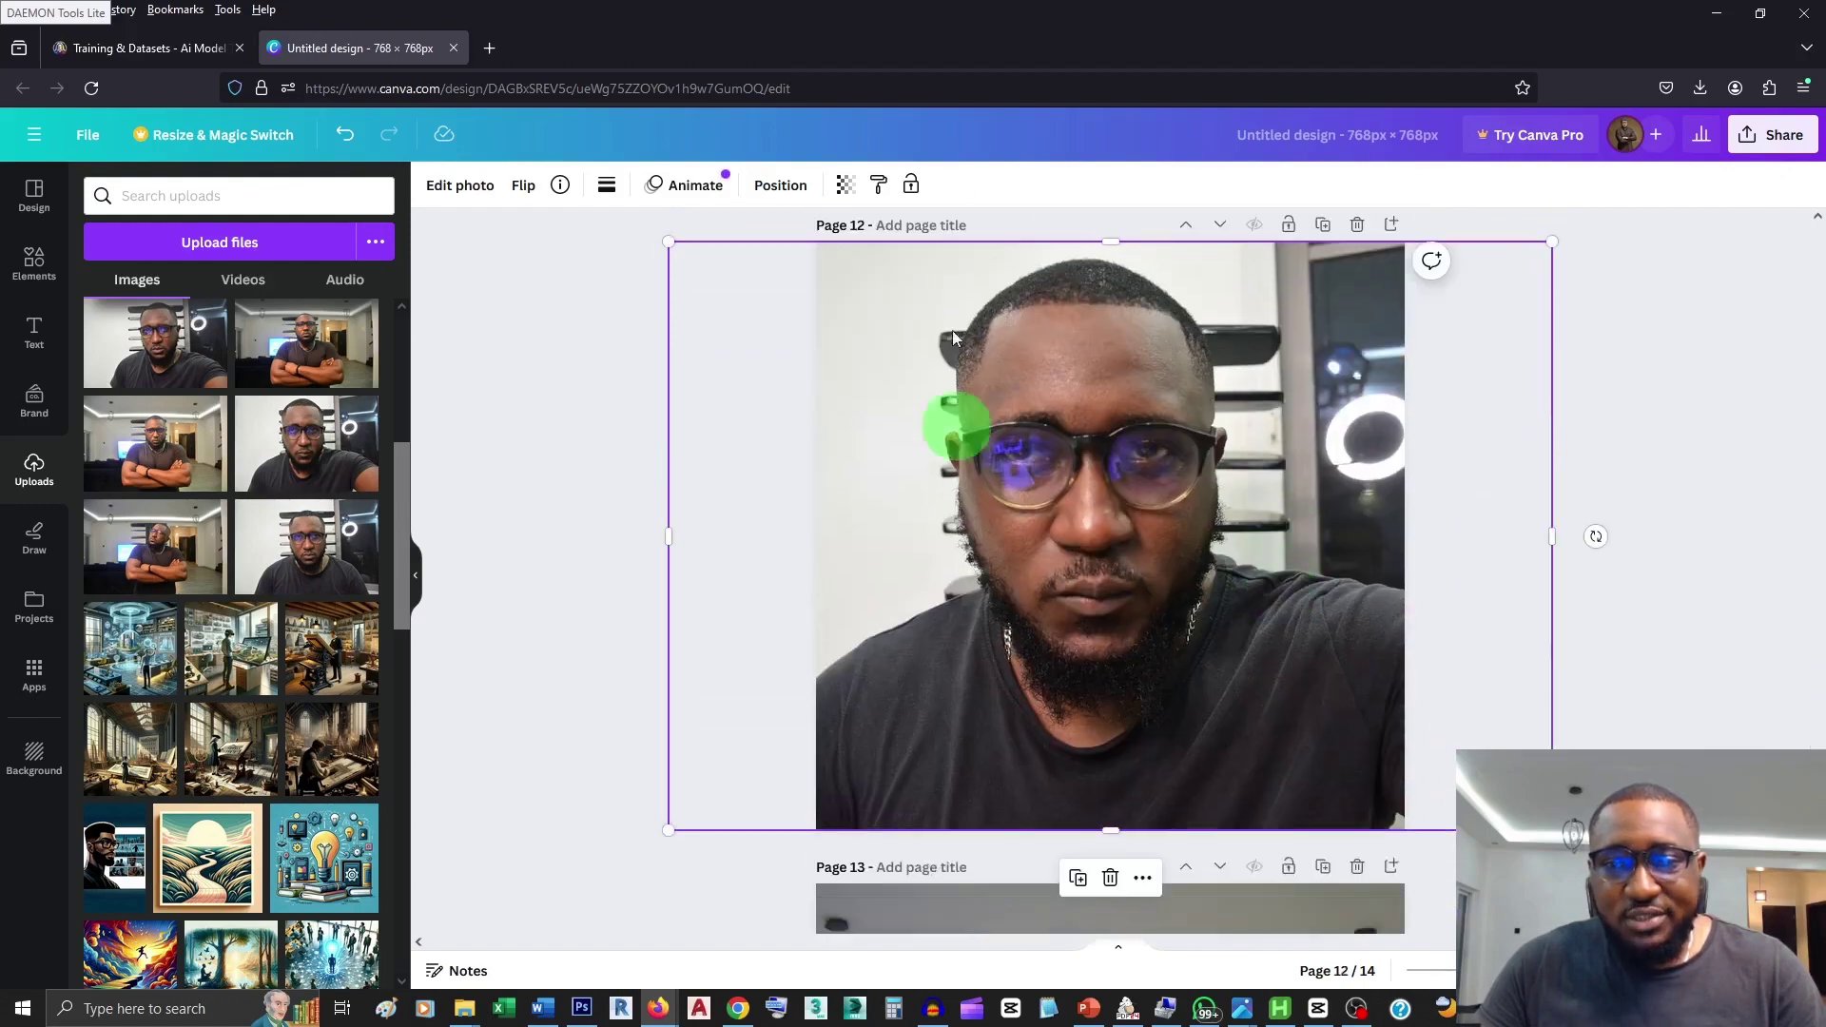
Step: Switch to File Explorer and open the "768 X 768 Pictures" folder to check the exported images' dimensions
click(1709, 25)
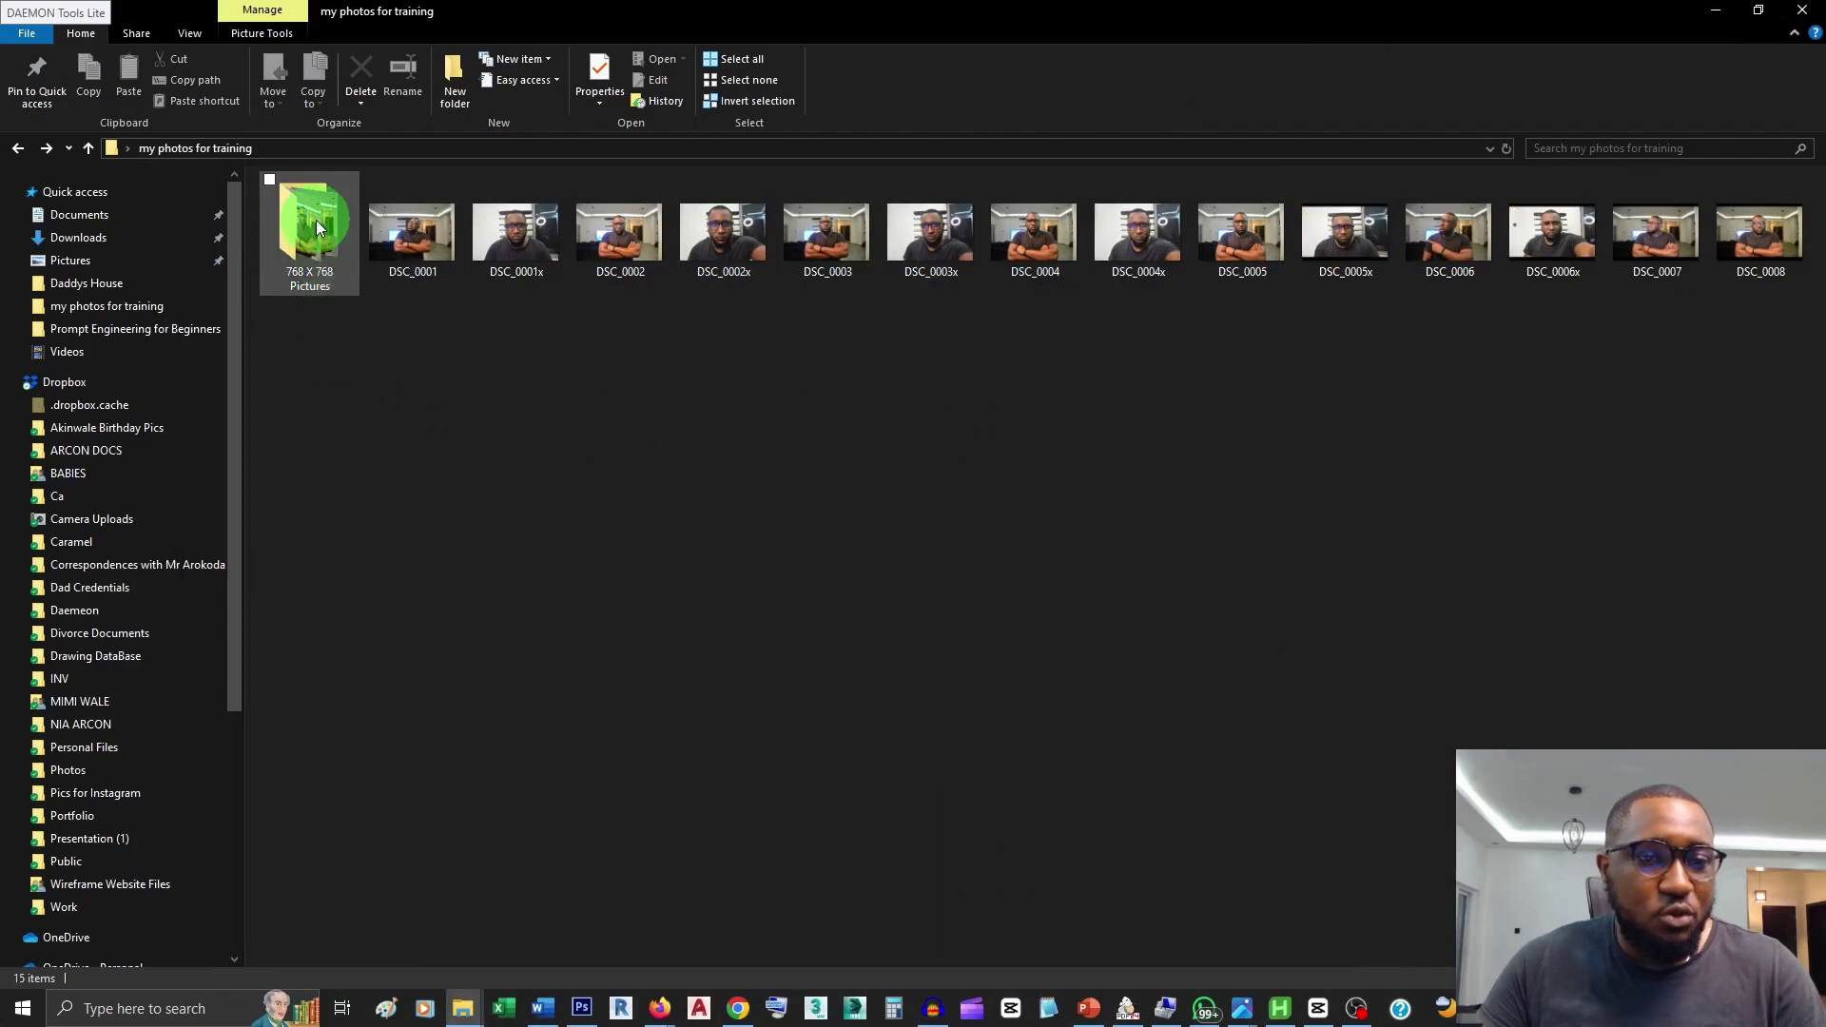
double_click(316, 257)
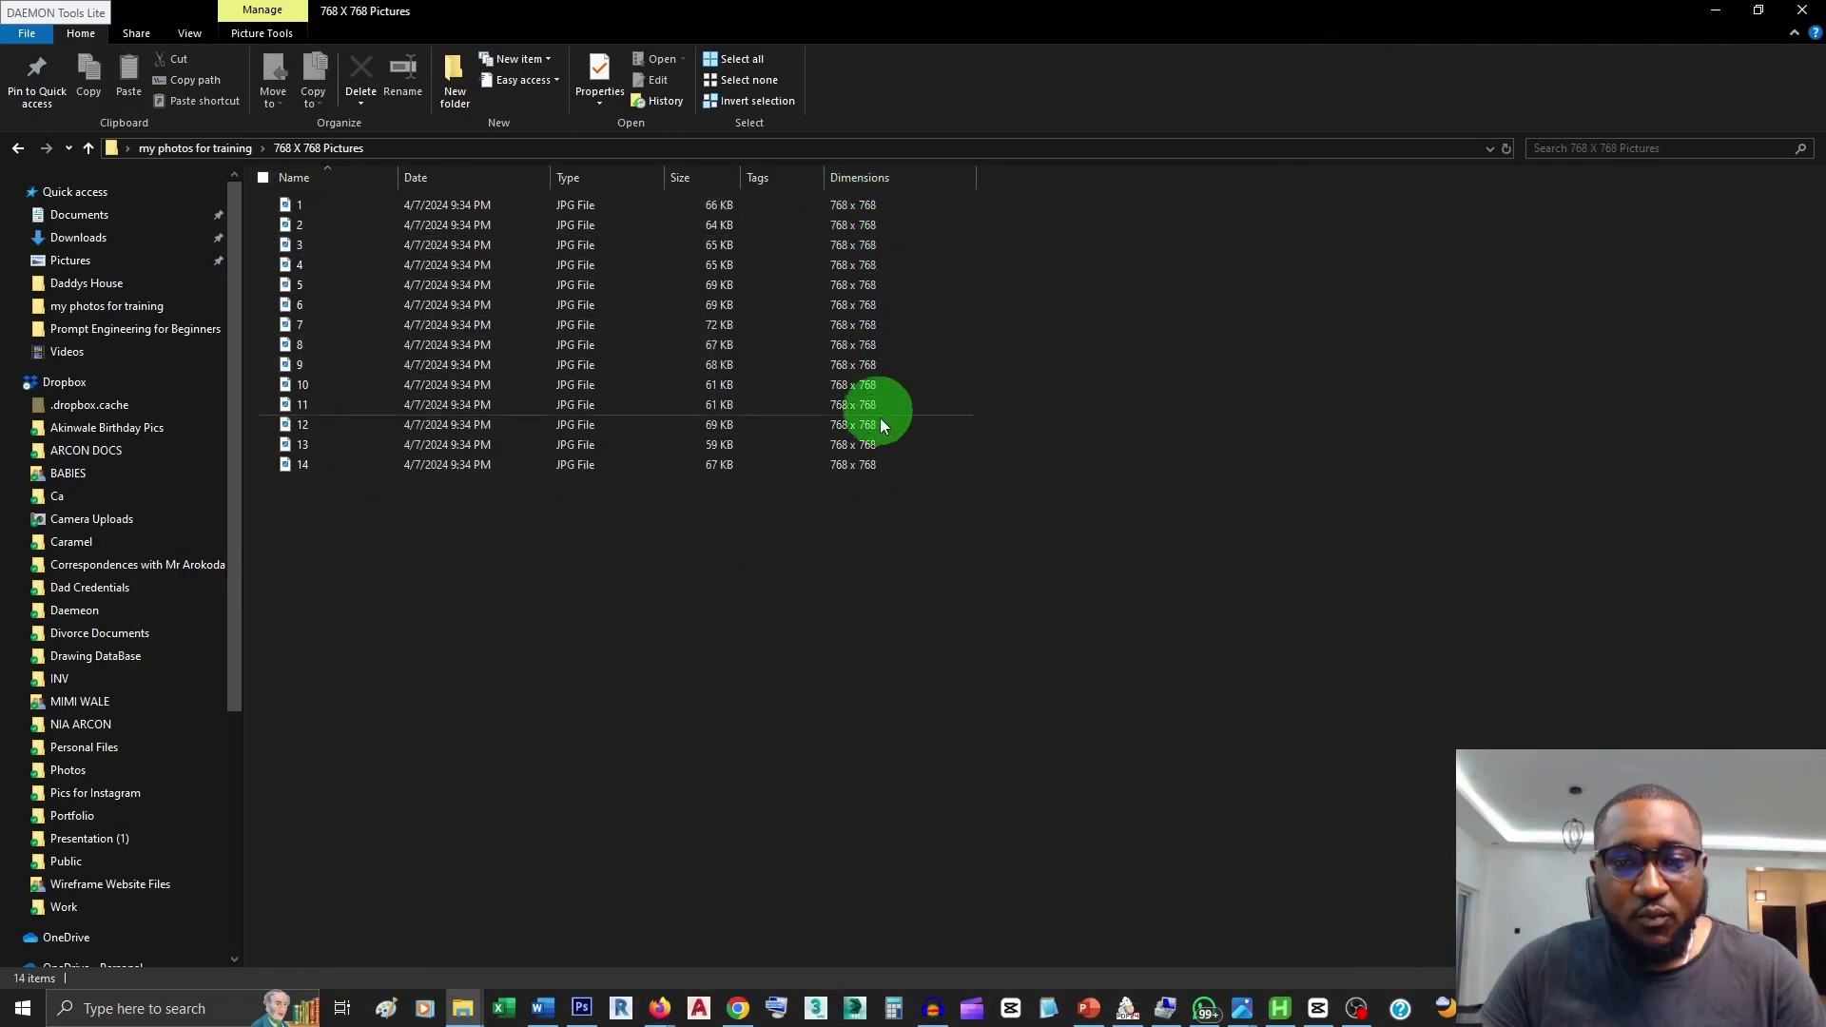
Step: Return to Leonardo.Ai in the browser and open Training & Datasets from the home page
key(alt+Tab)
click(866, 249)
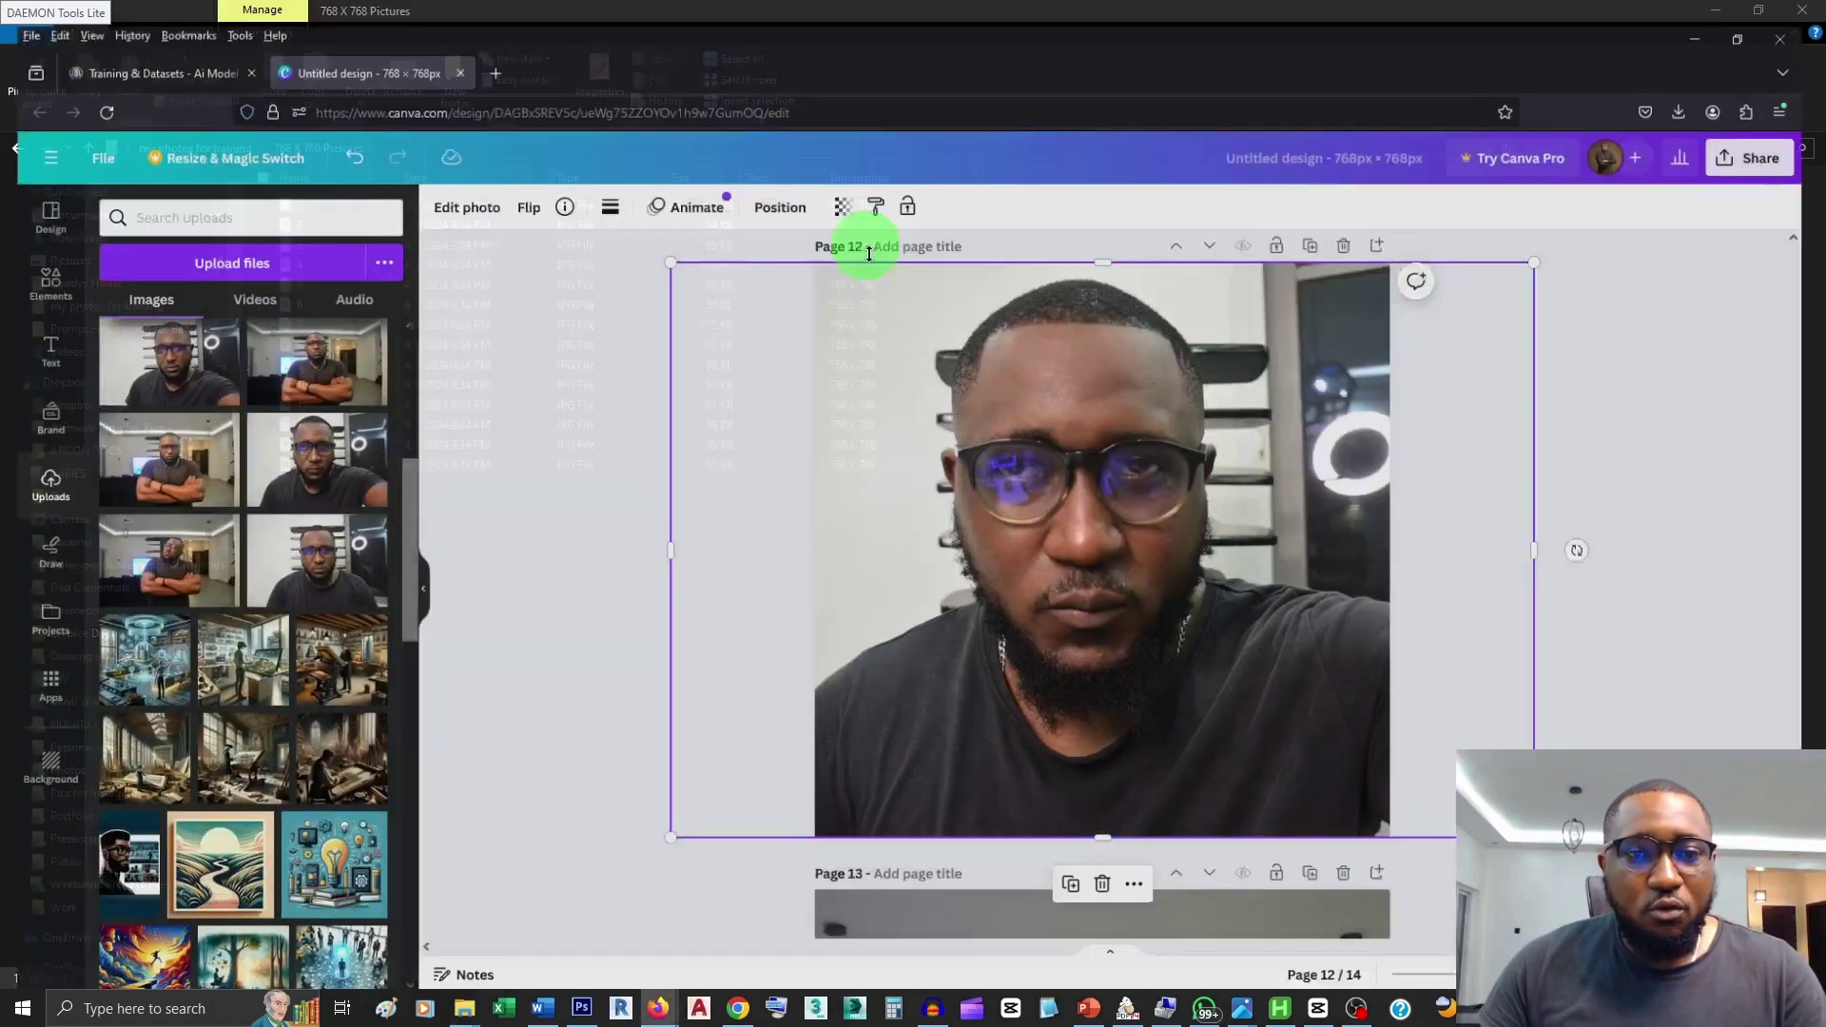
click(103, 55)
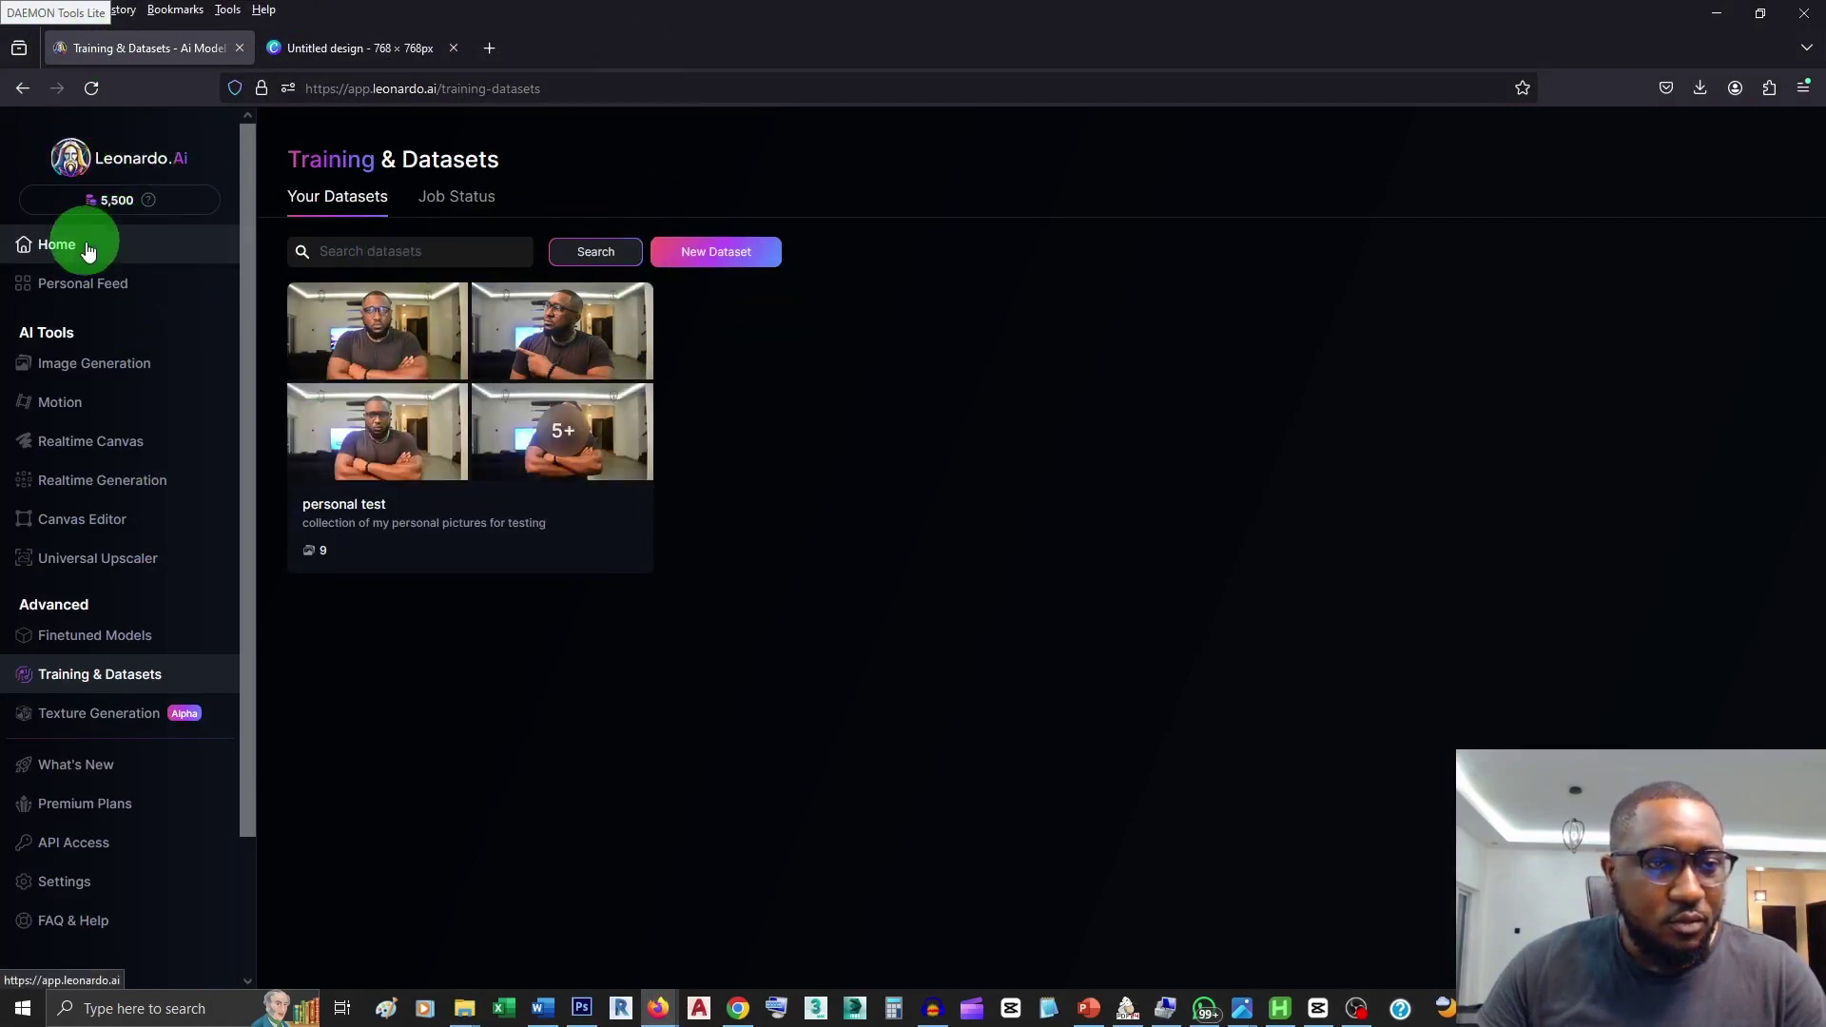
click(57, 245)
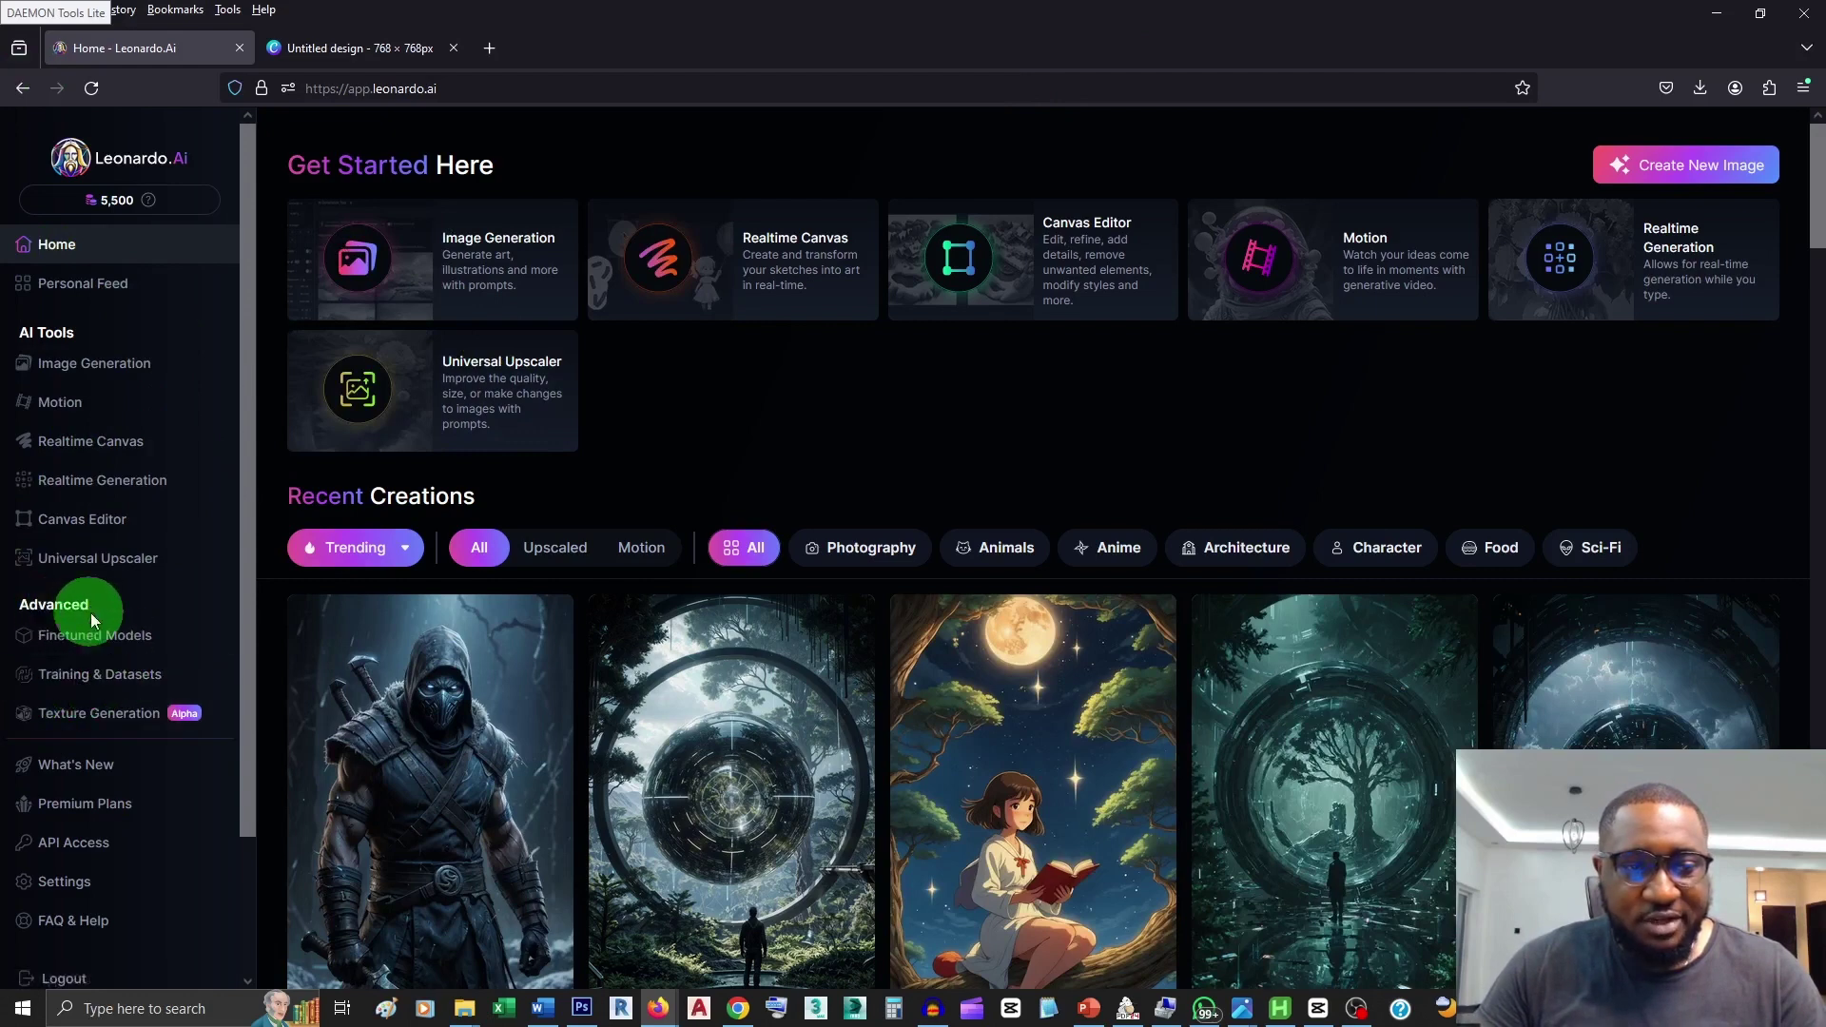
click(114, 675)
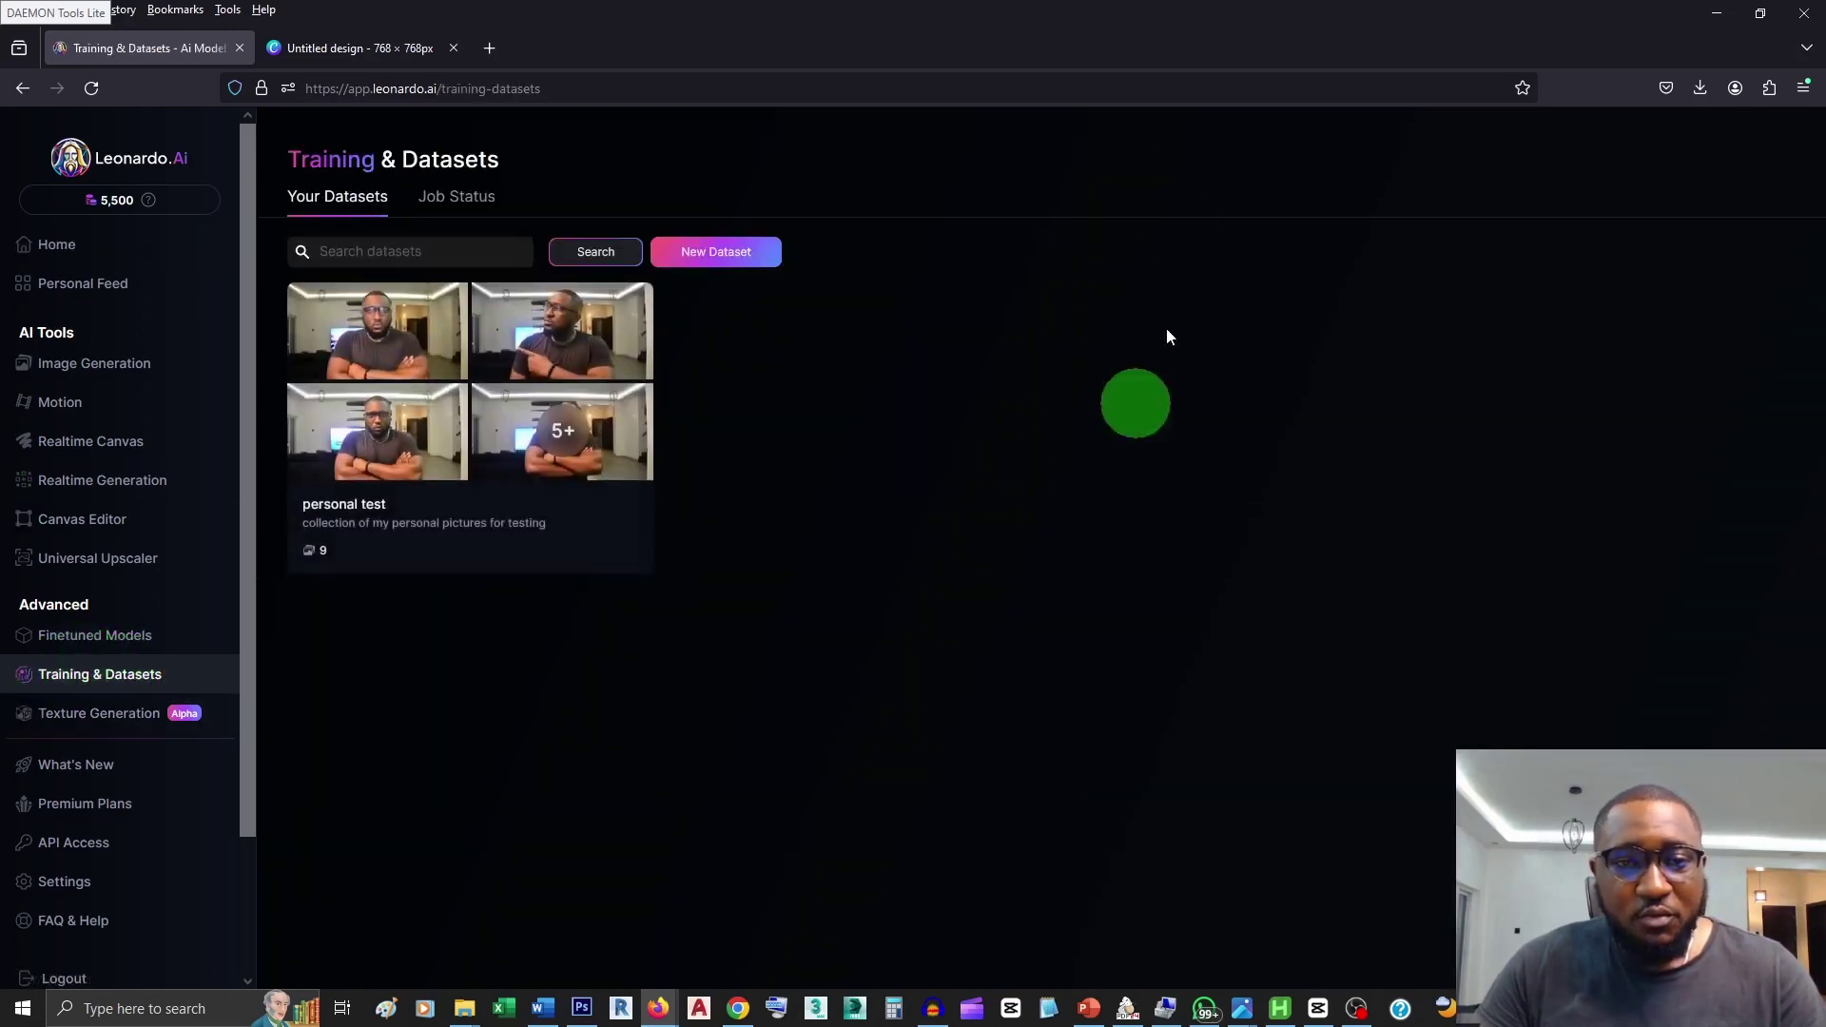
Step: Create a new dataset named with the owner's first name plus "Dataset", and describe it as the owner's personal AI model
click(747, 259)
click(797, 289)
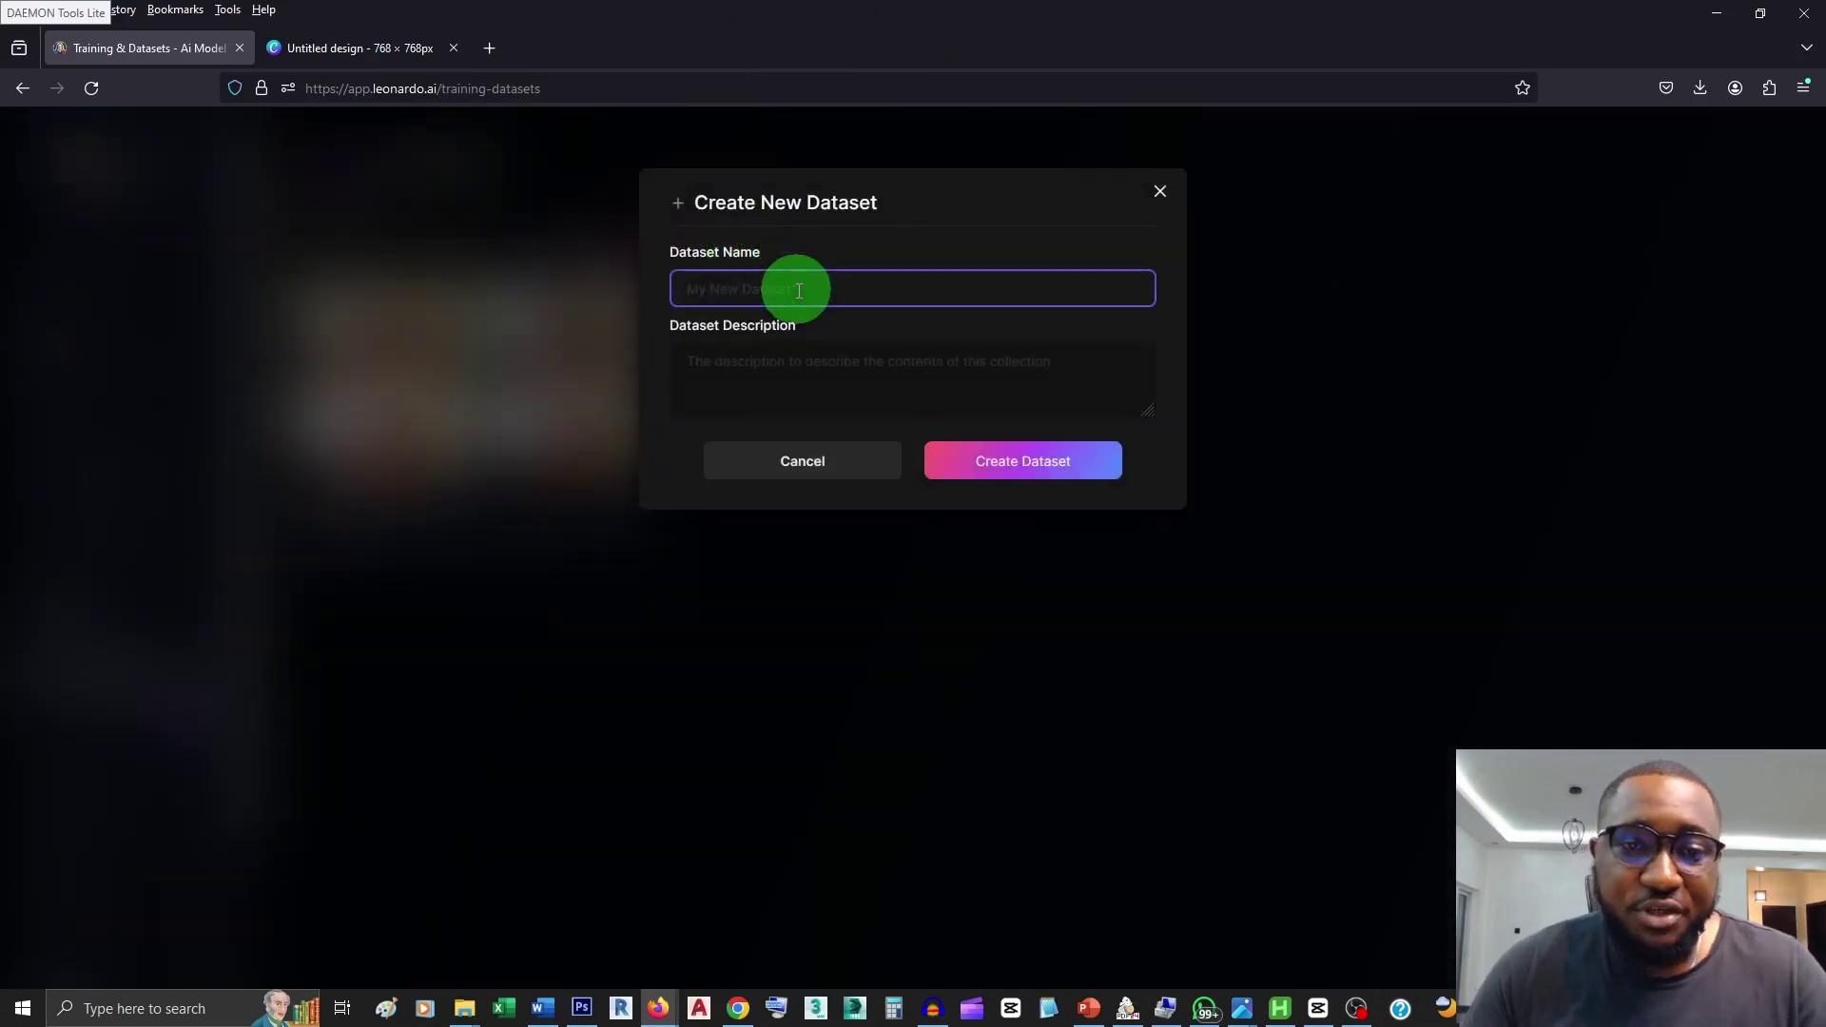
text(Akinwale Dataset)
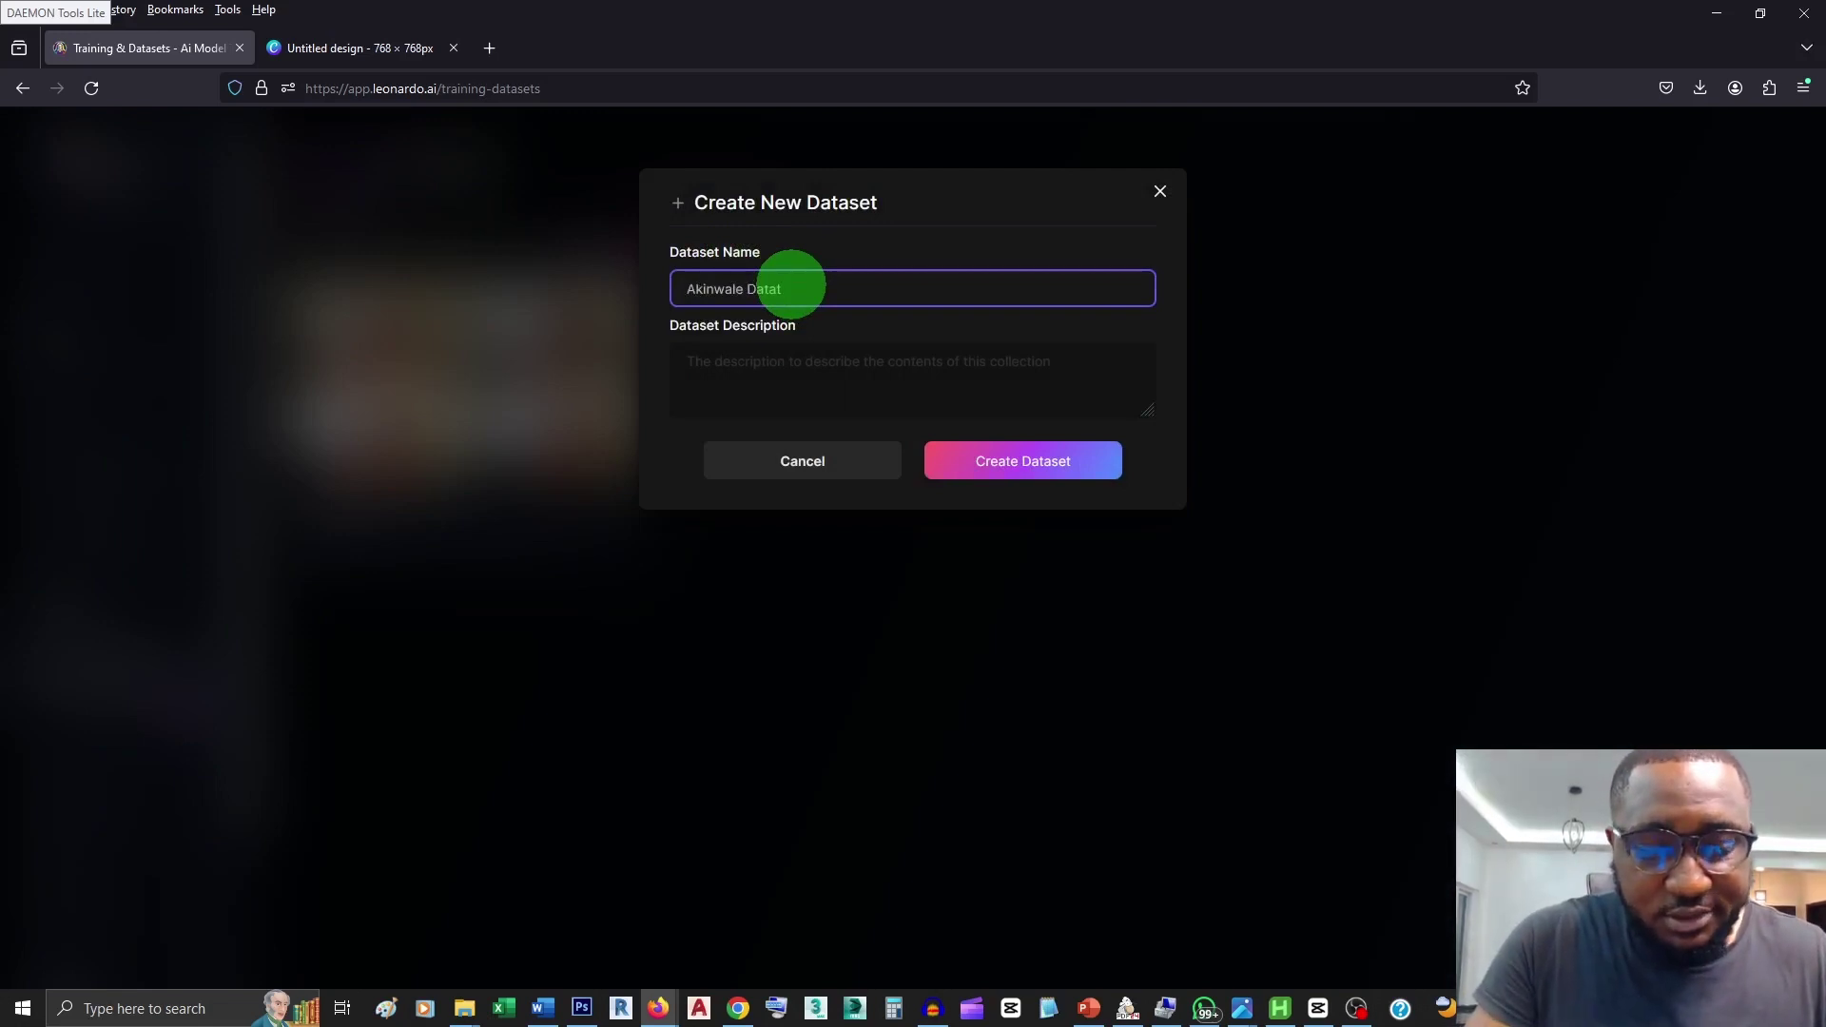
click(781, 389)
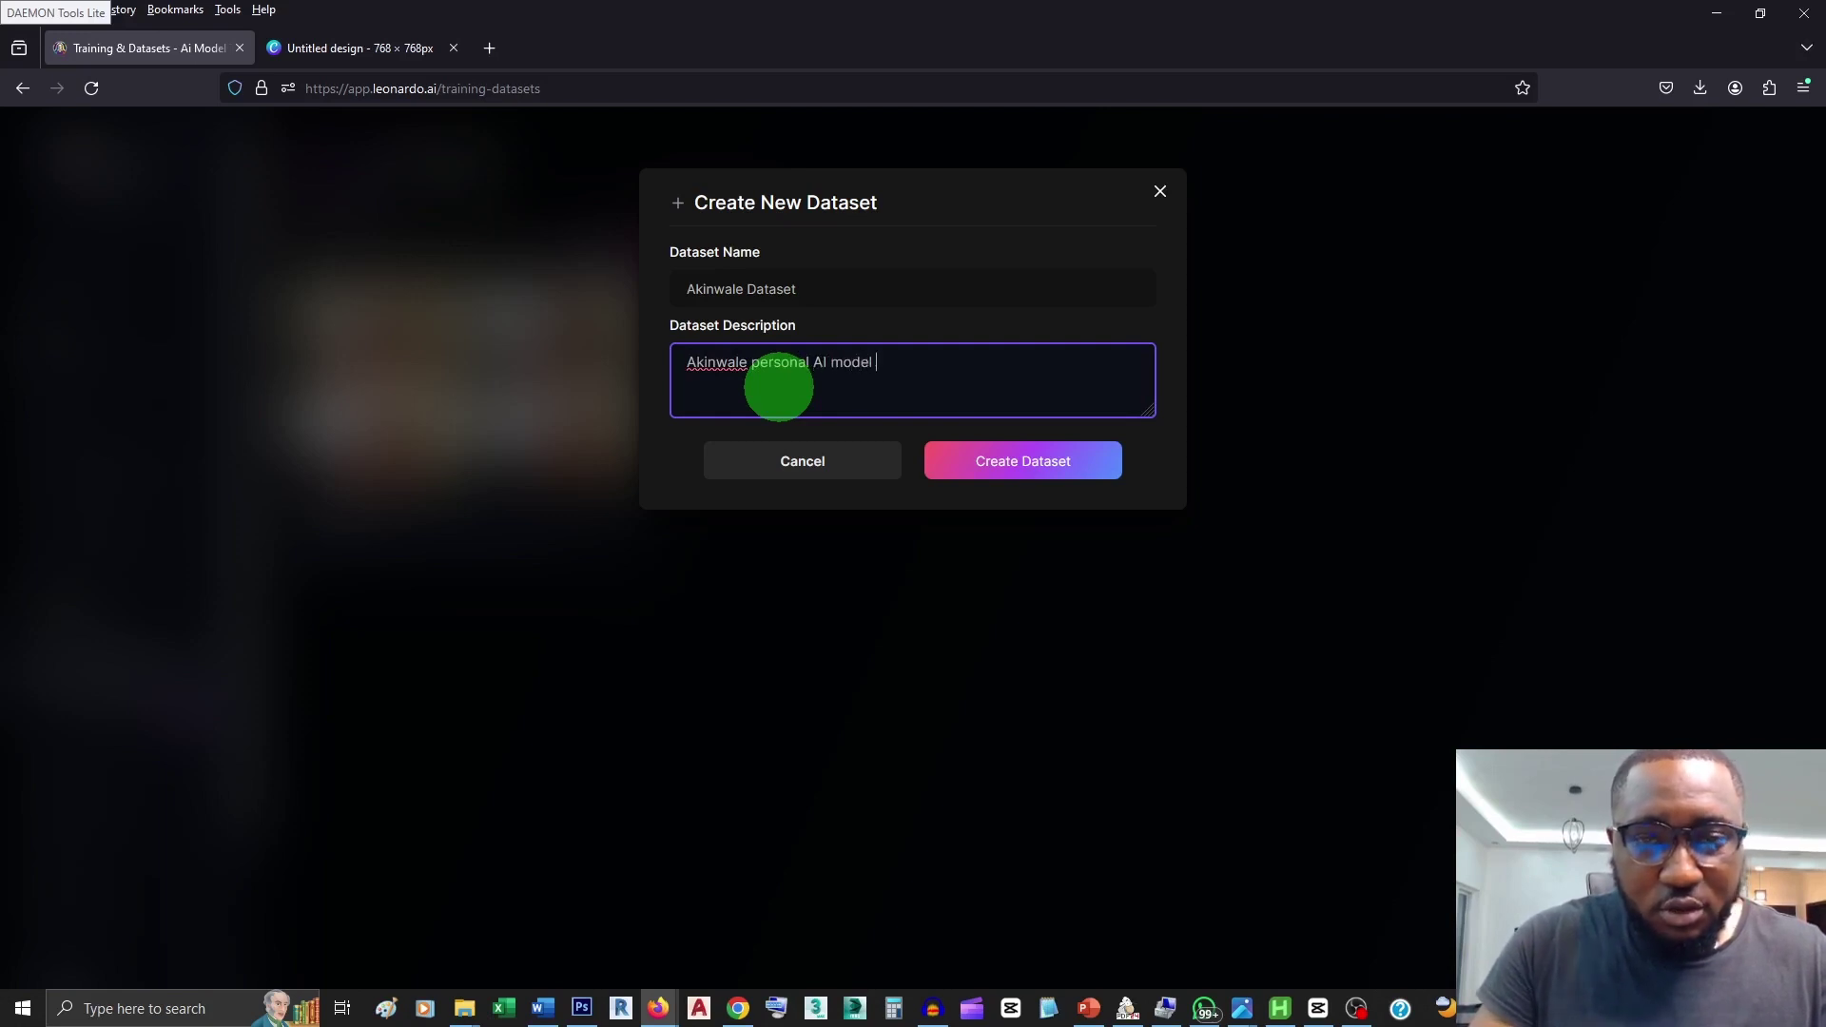
click(990, 464)
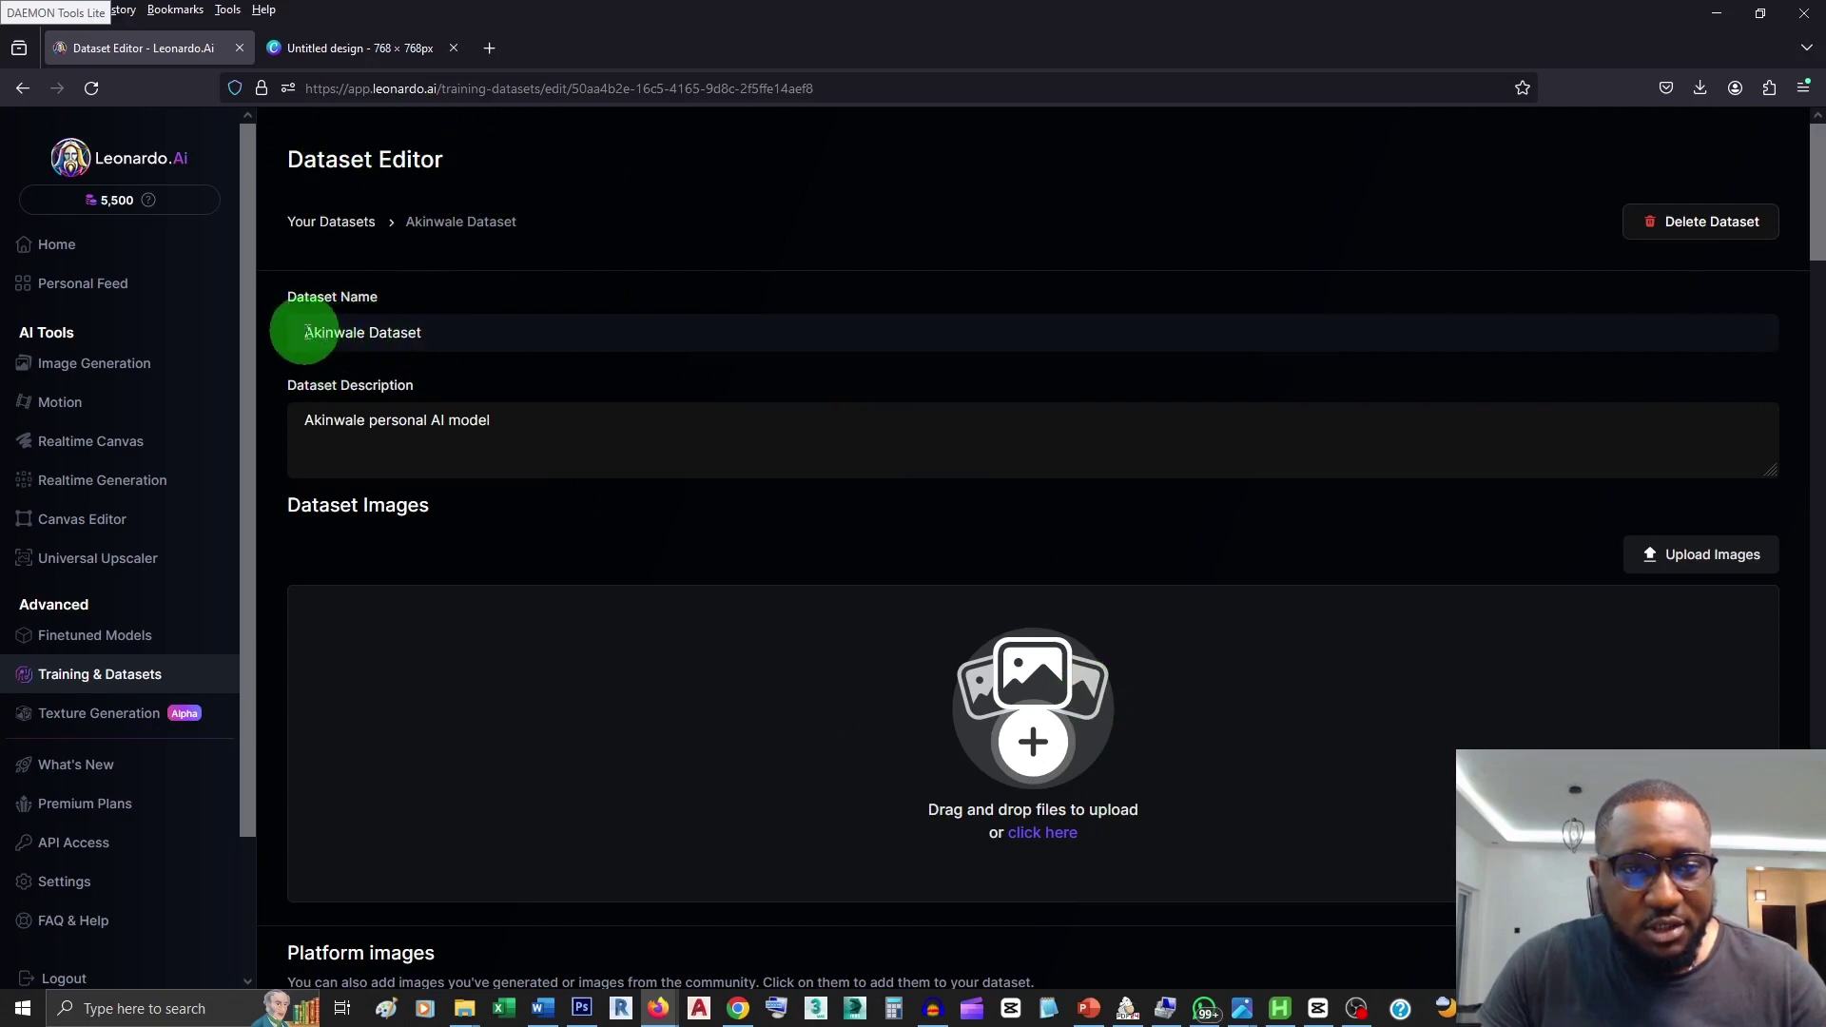
Step: Upload images 1 to 14 from the "768 X 768 Pictures" folder to the new dataset
click(486, 333)
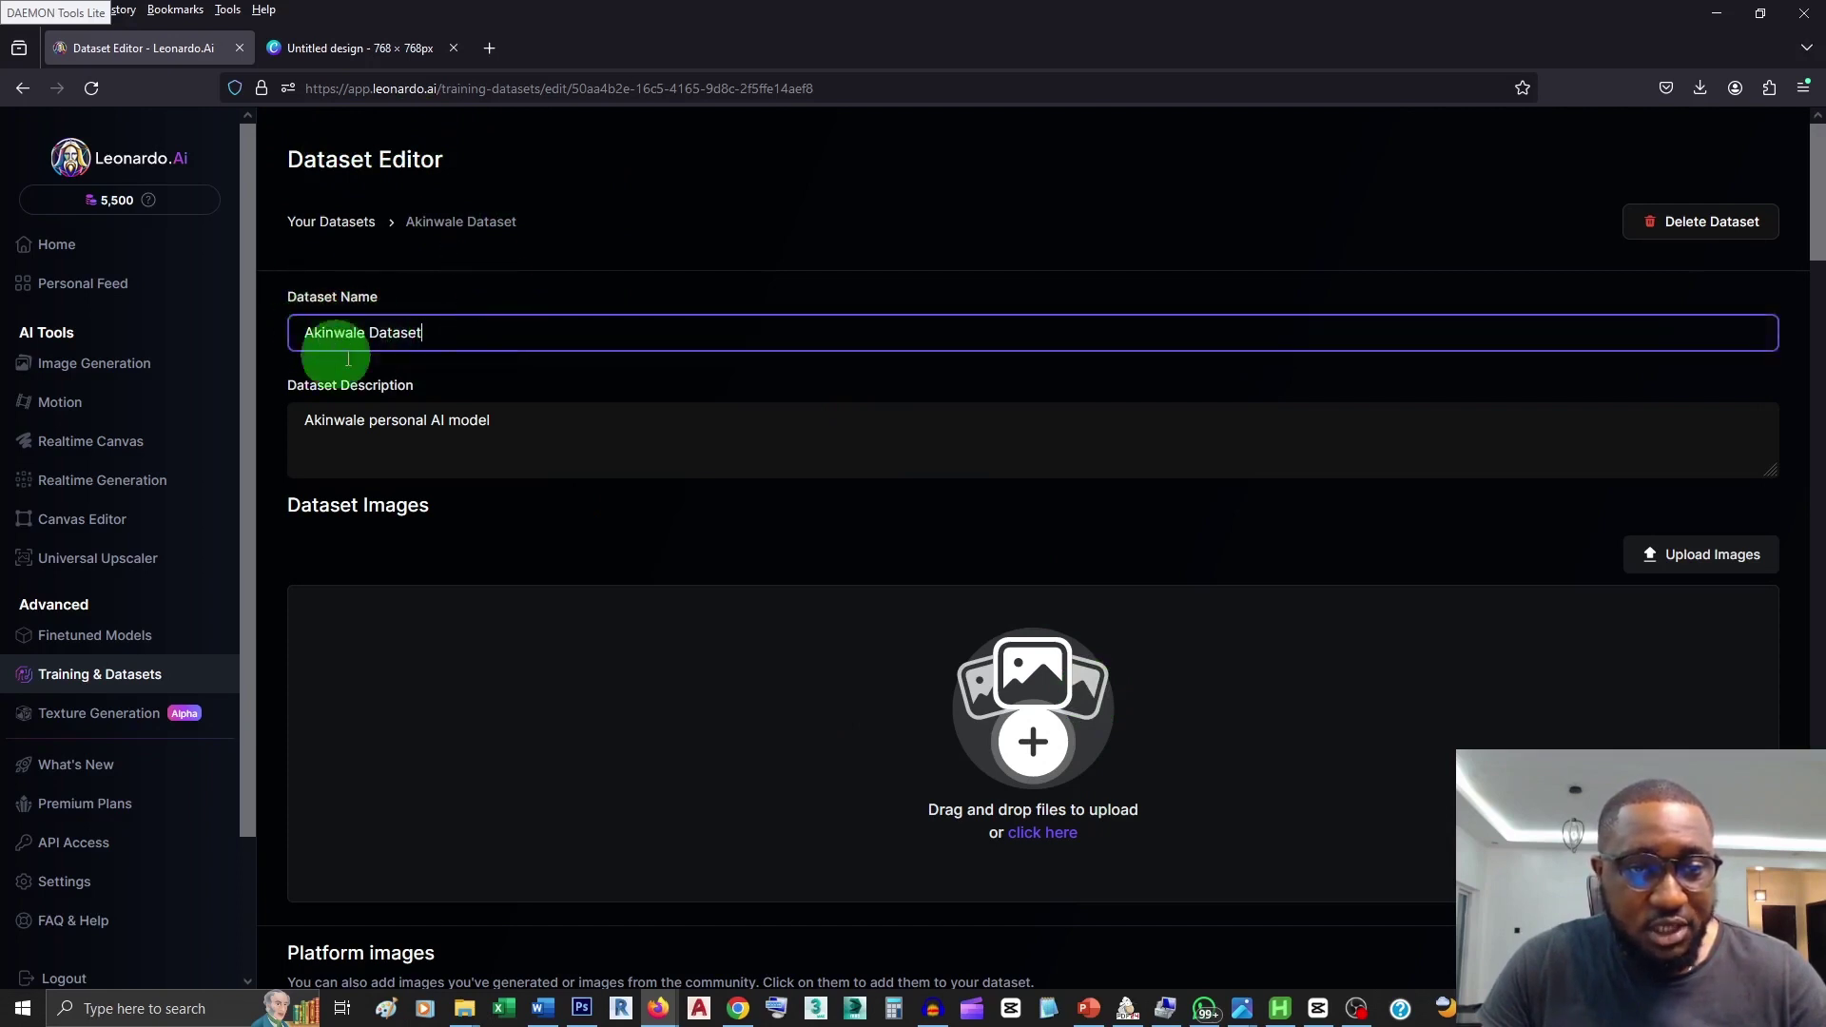
click(562, 452)
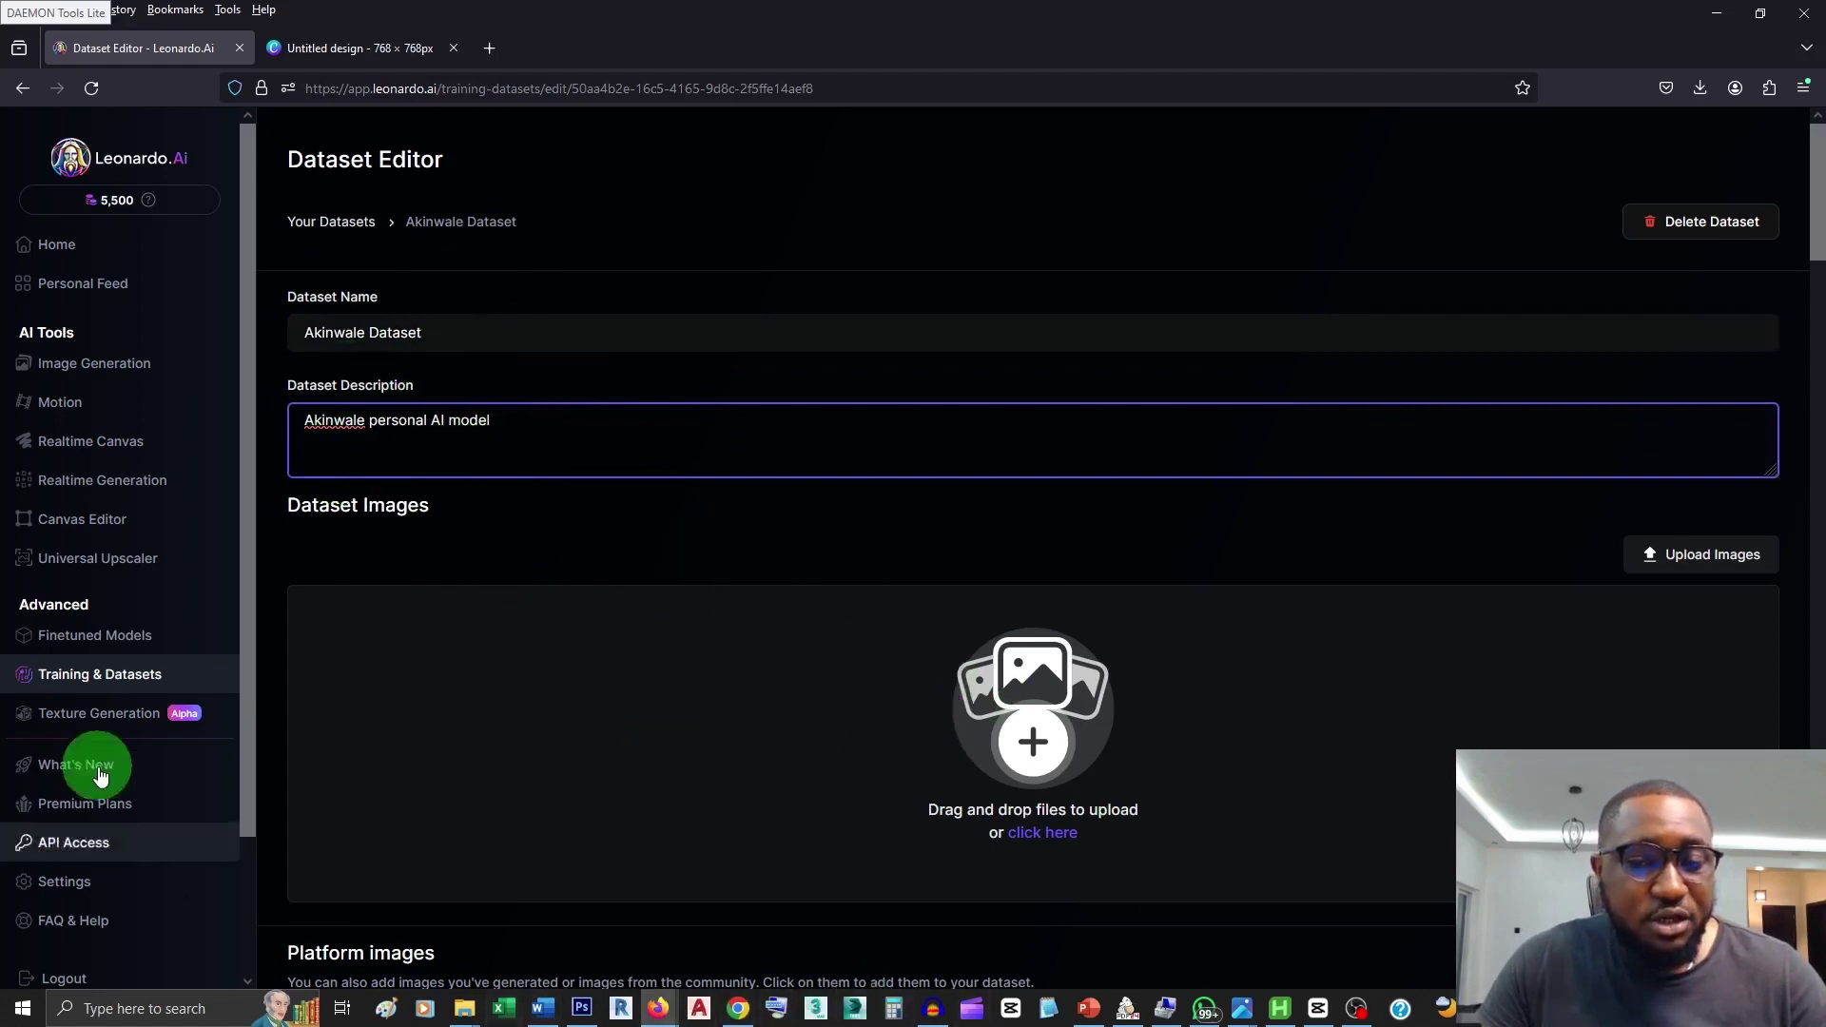
click(1061, 837)
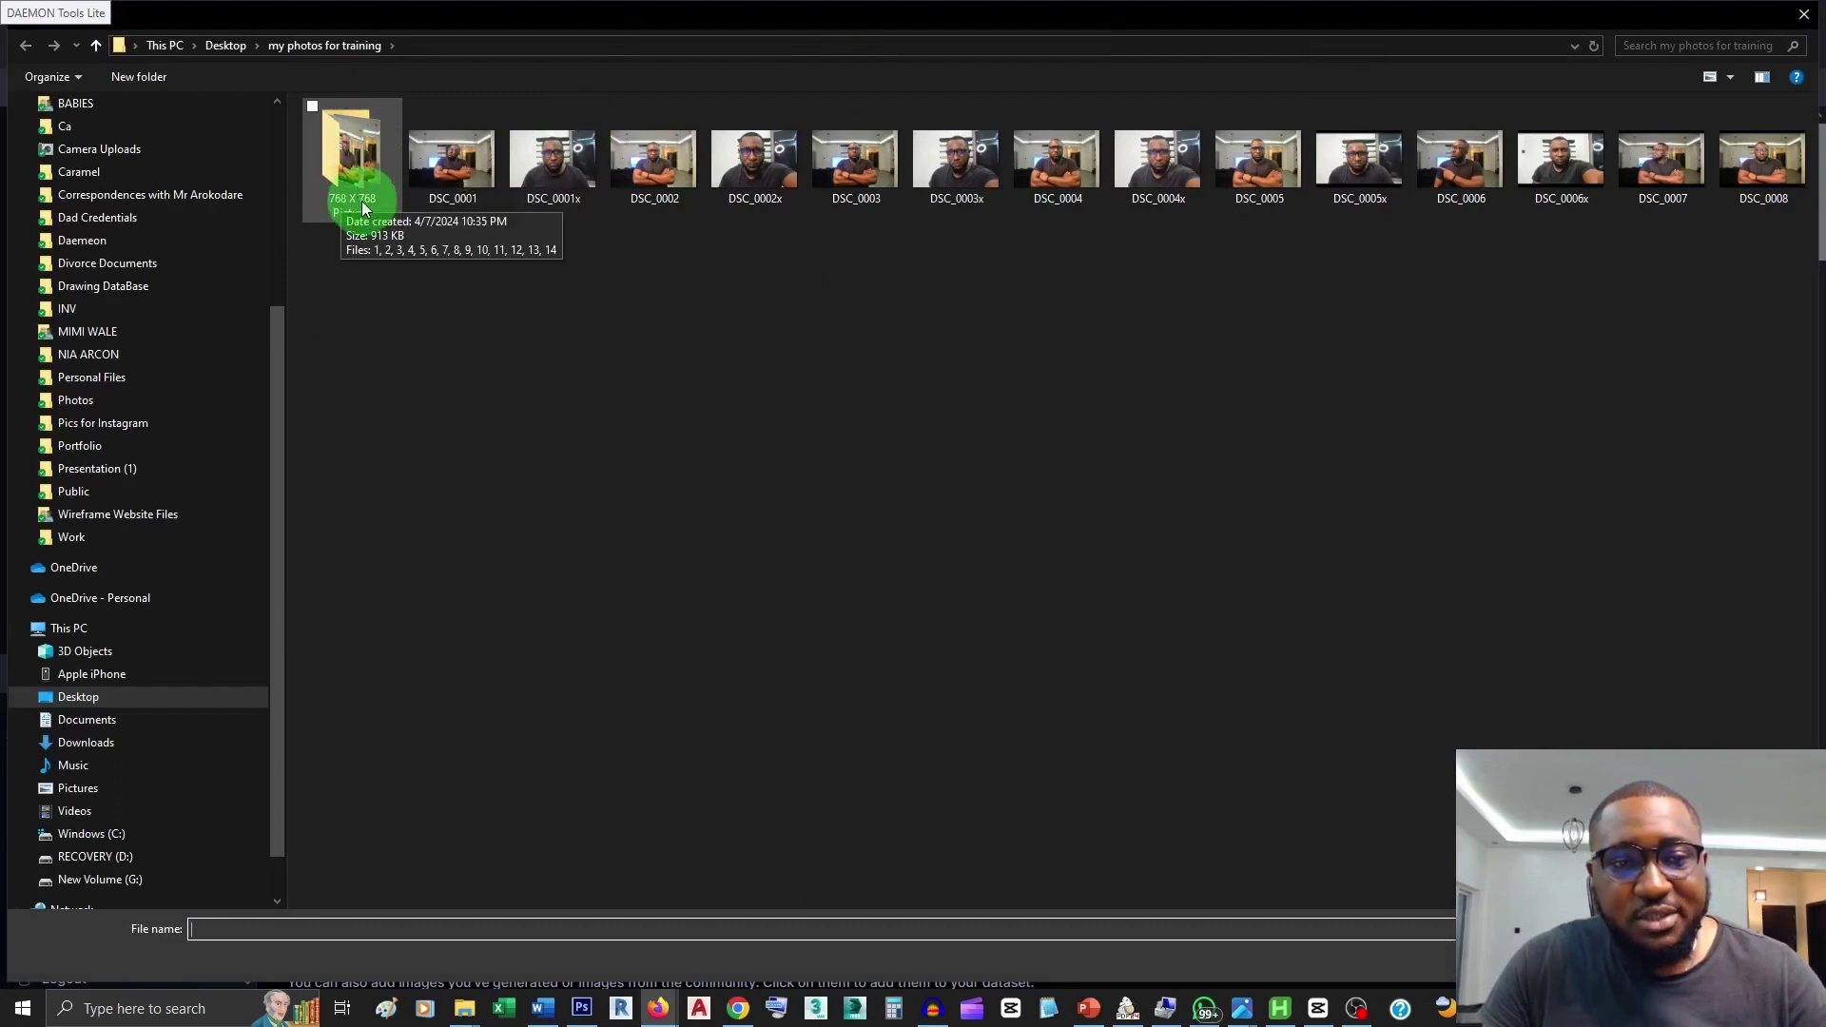
click(357, 155)
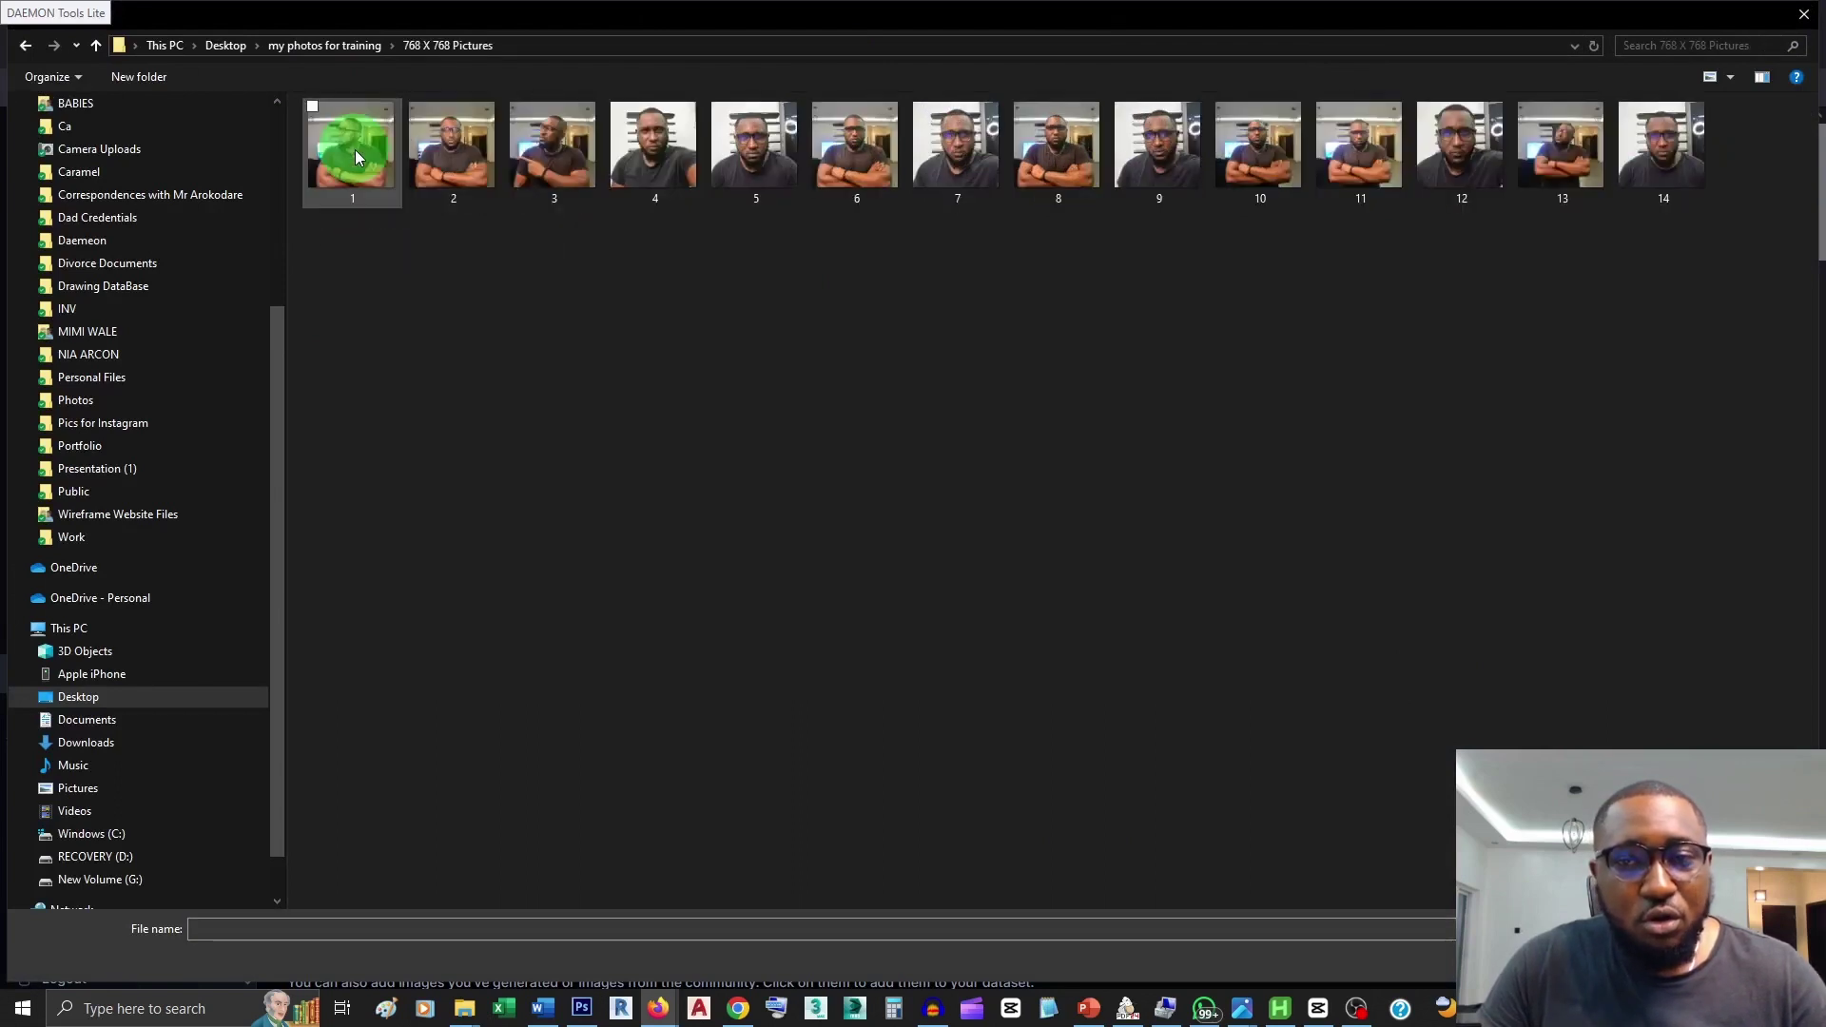
double_click(356, 150)
drag(1697, 348, 361, 60)
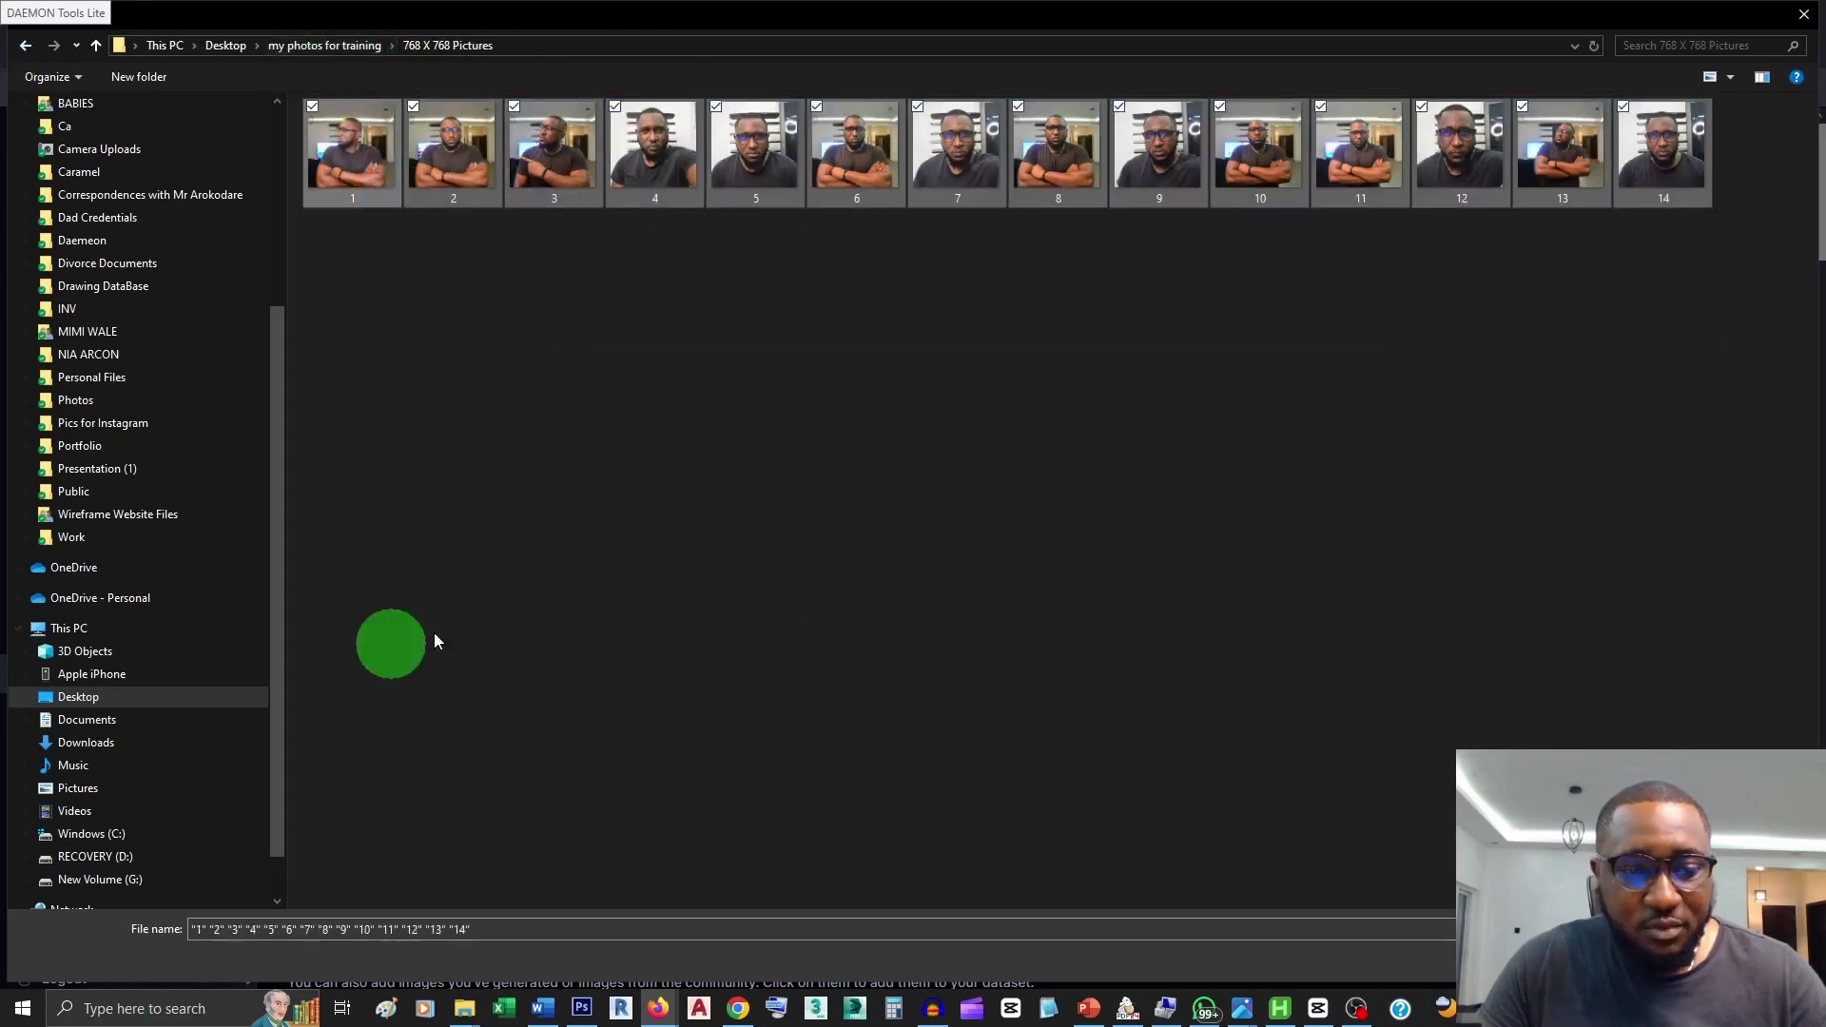
key(Return)
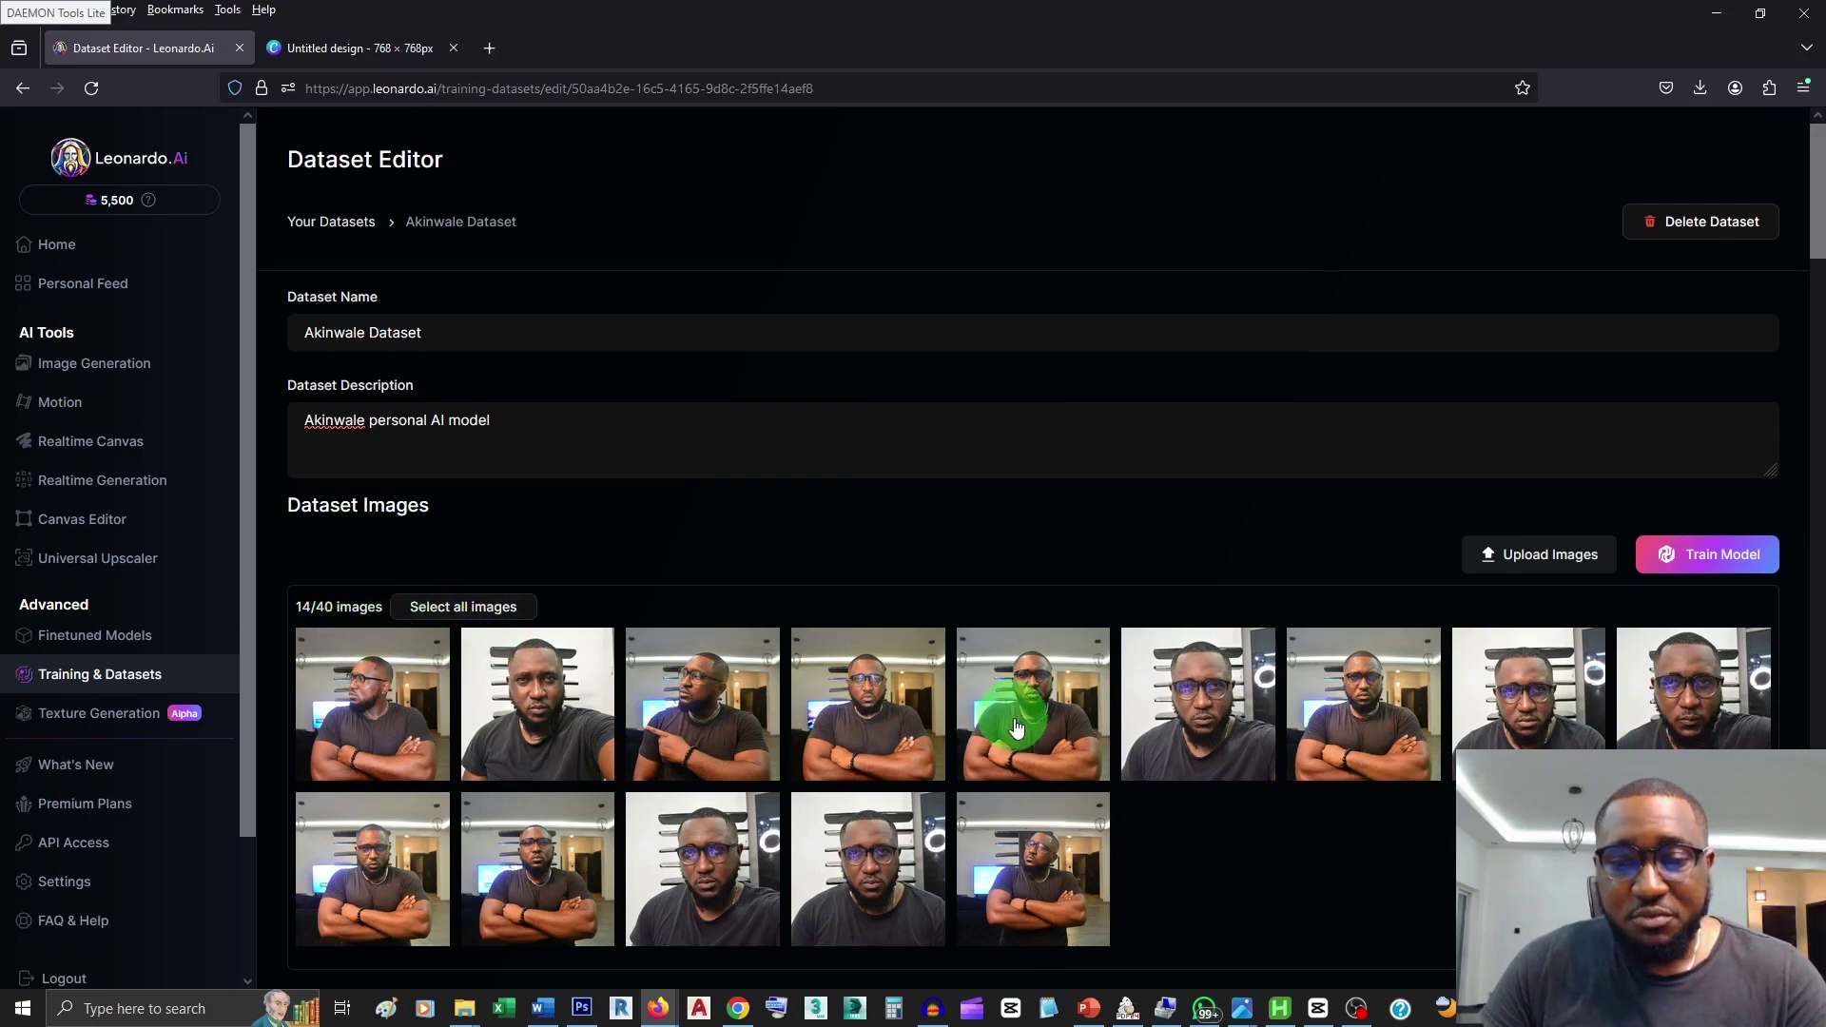
Step: Open the model training settings for the dataset and set the training resolution to 768×768 and the category to Characters
scroll(1014, 727, down, 3)
scroll(1012, 723, up, 2)
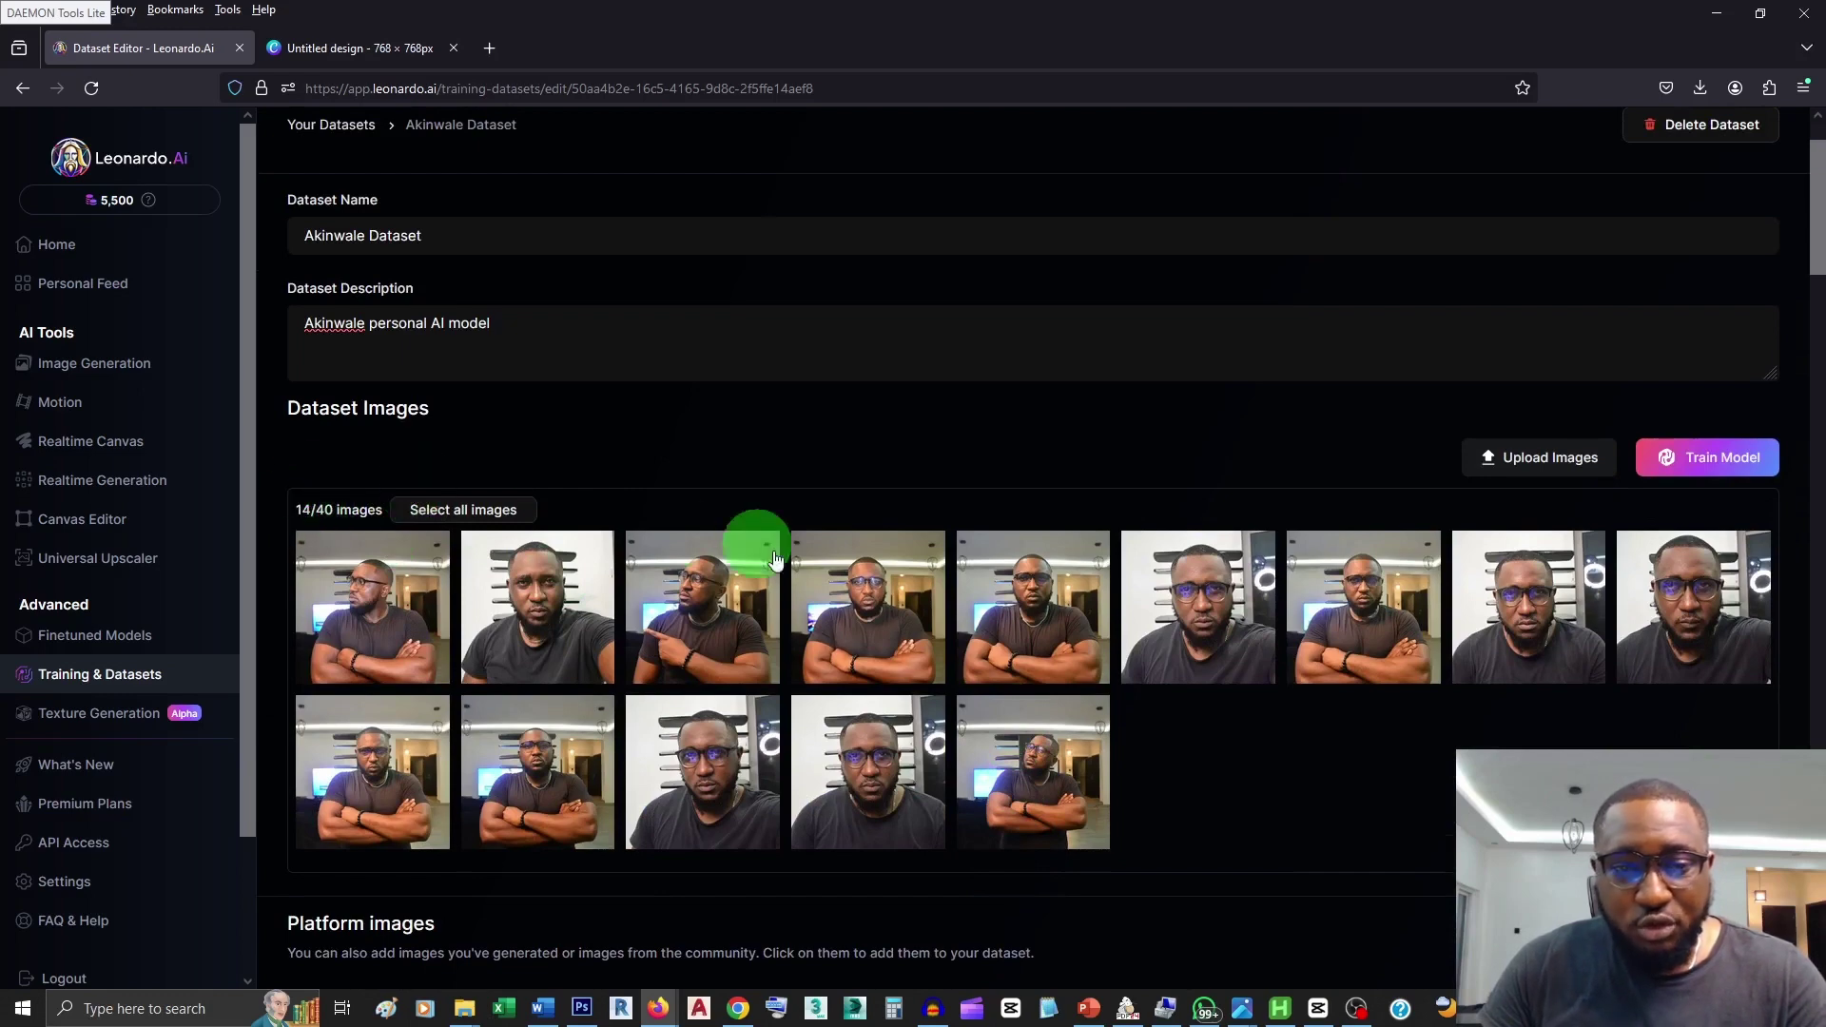
scroll(876, 673, down, 4)
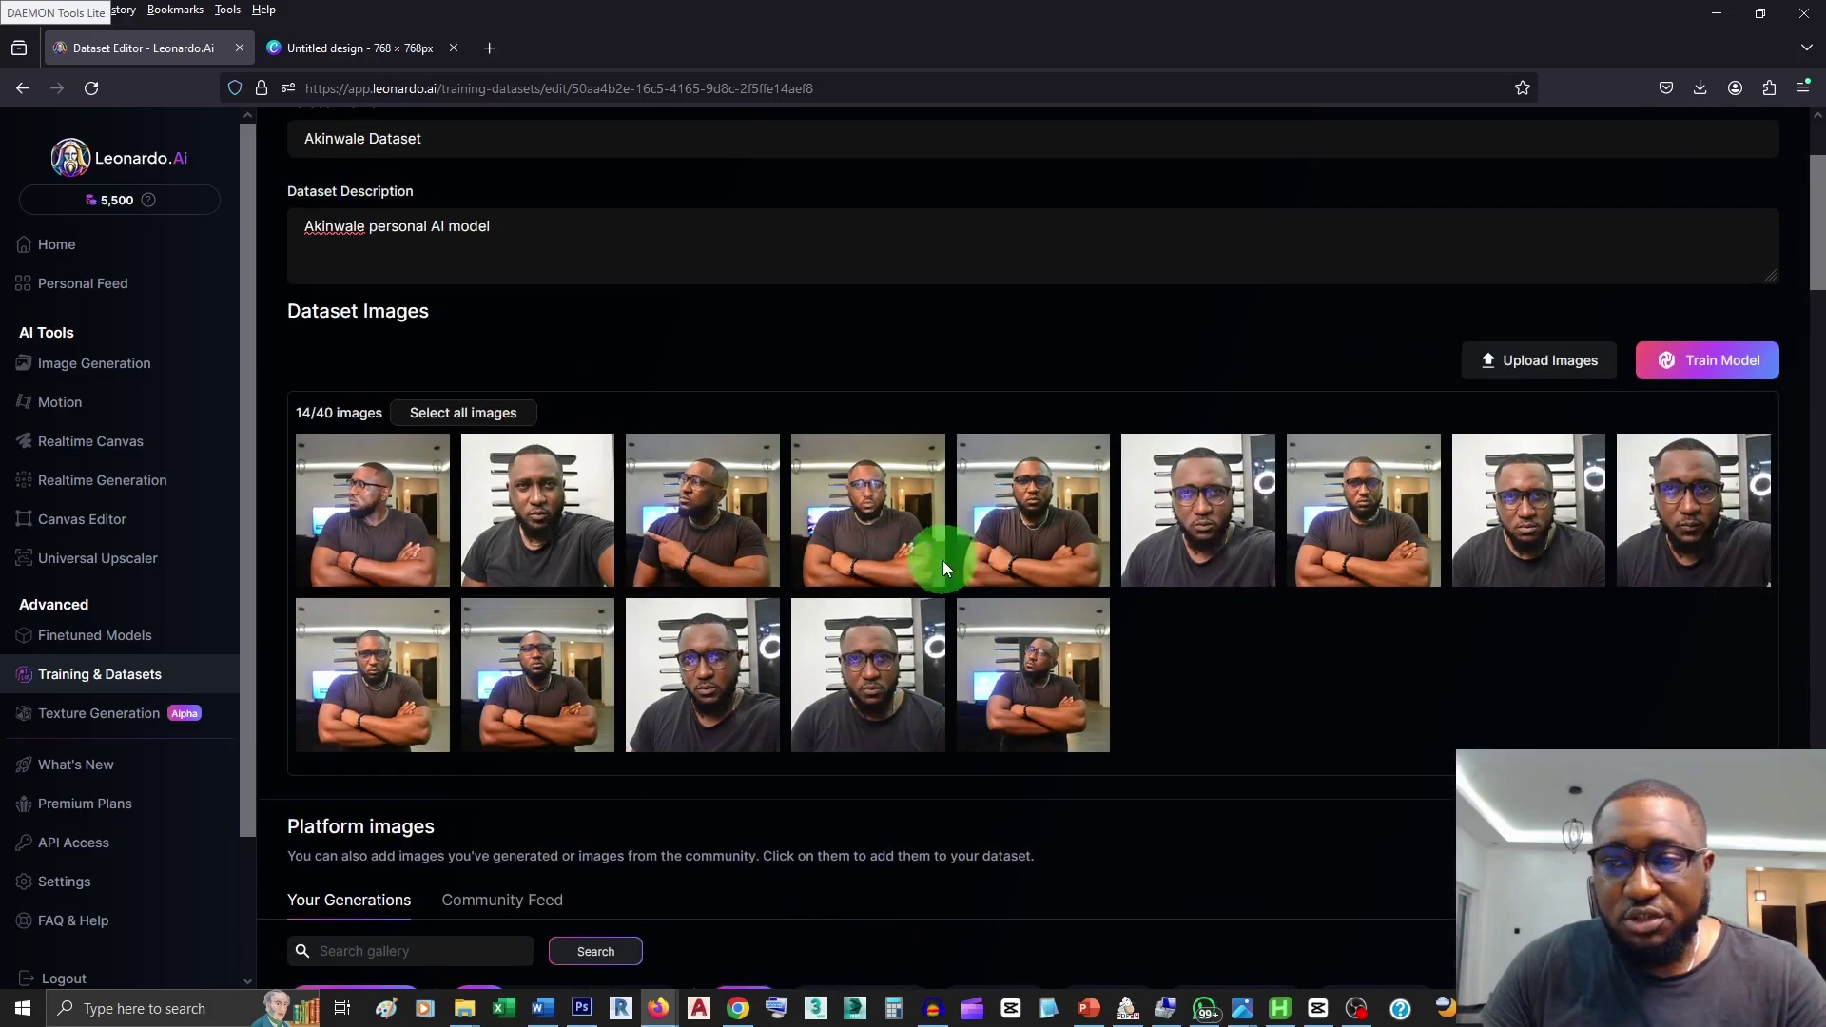
click(1718, 369)
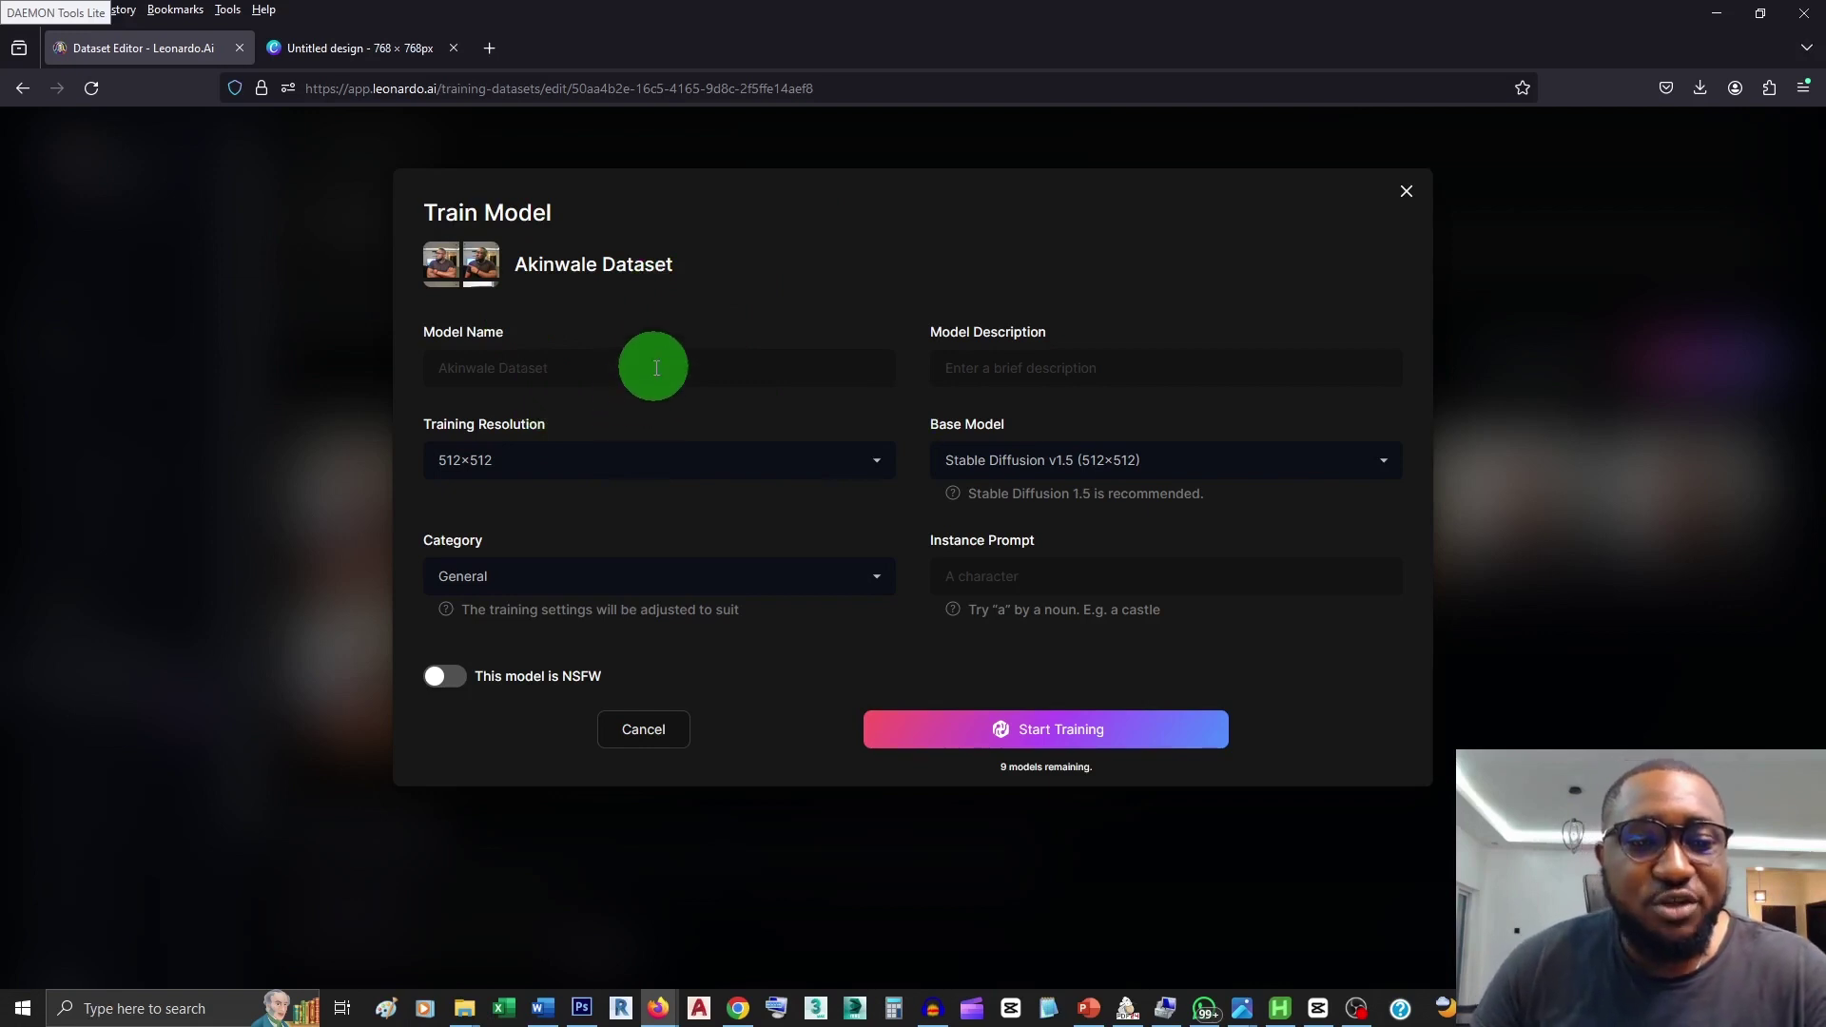
click(871, 466)
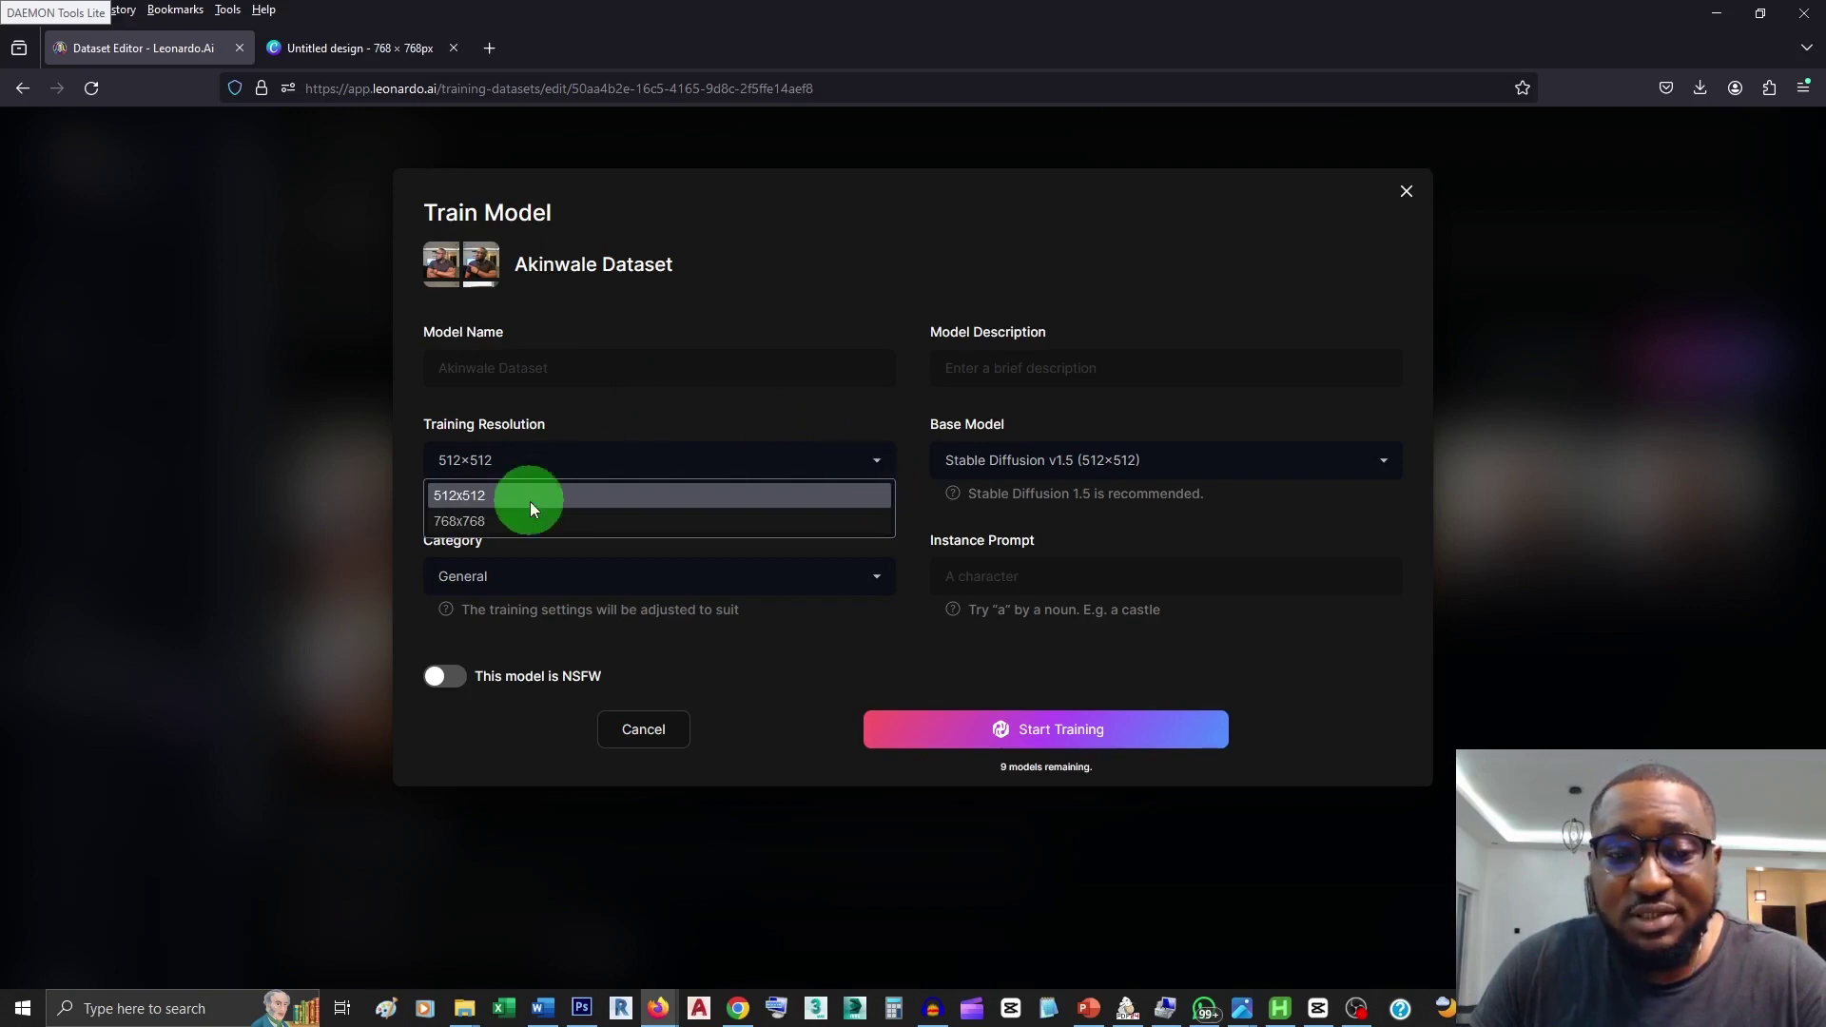
click(472, 522)
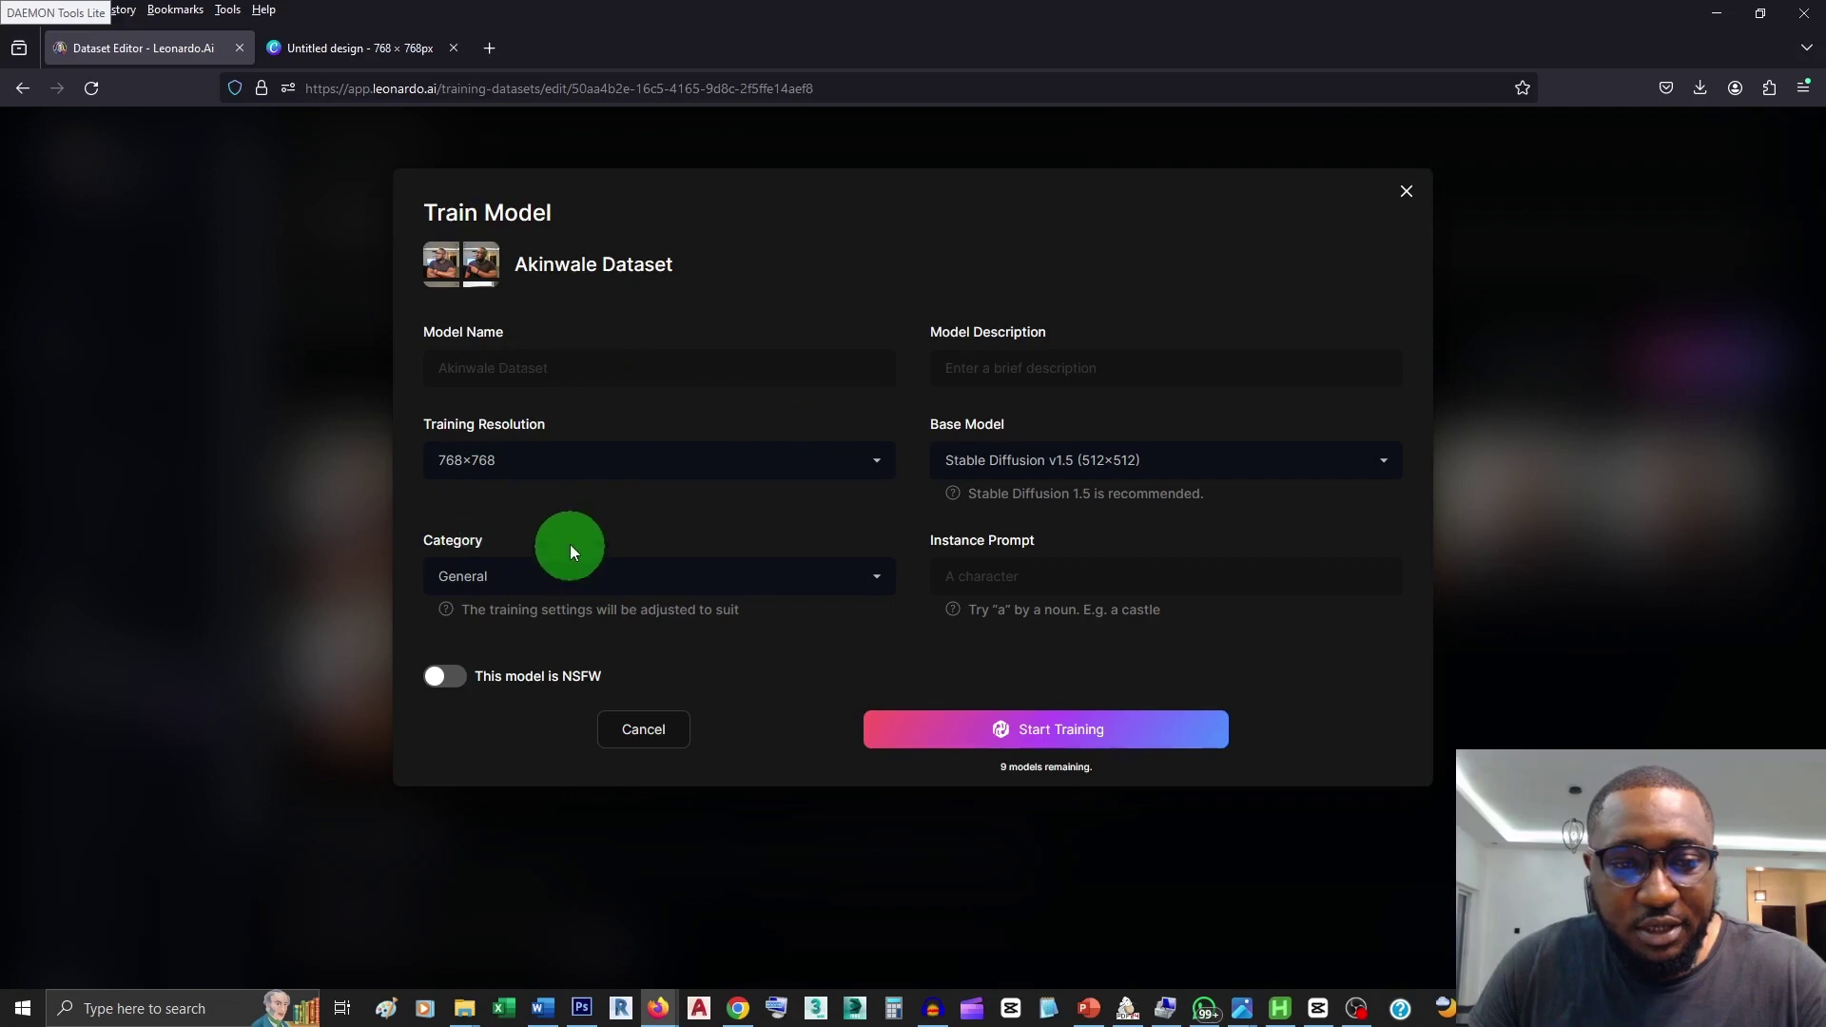
click(640, 573)
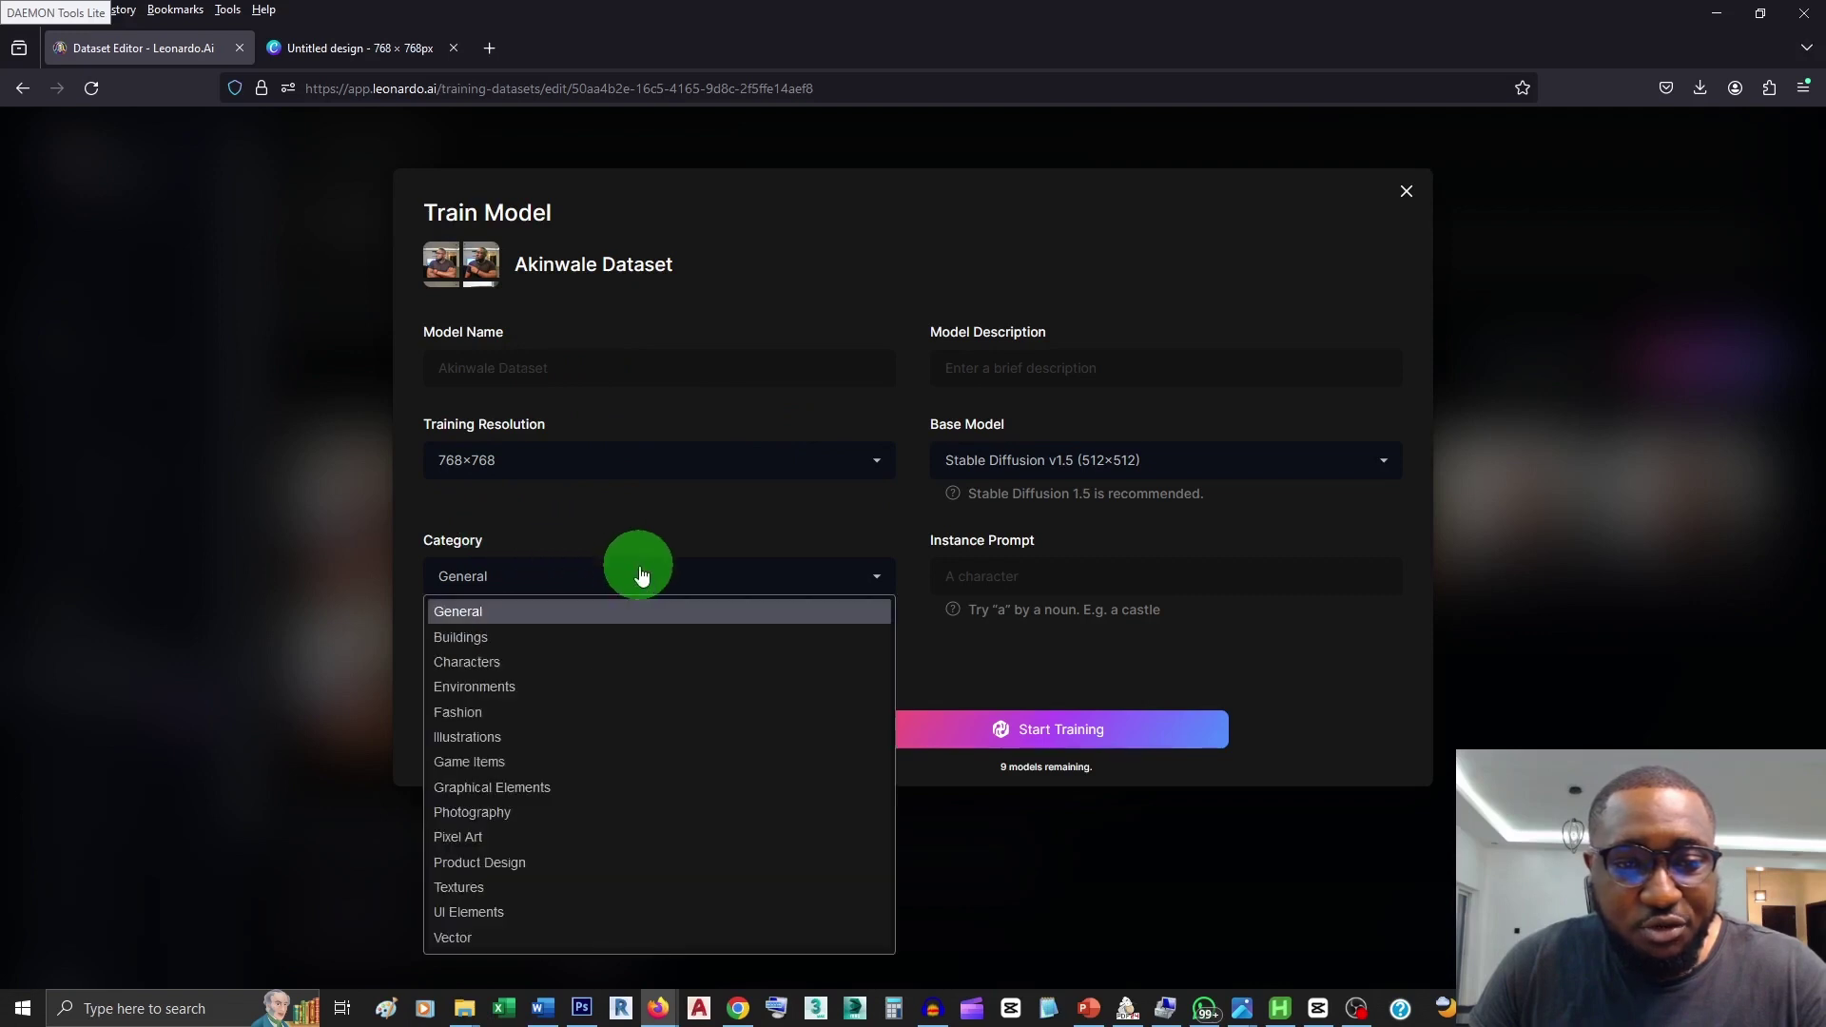
click(515, 665)
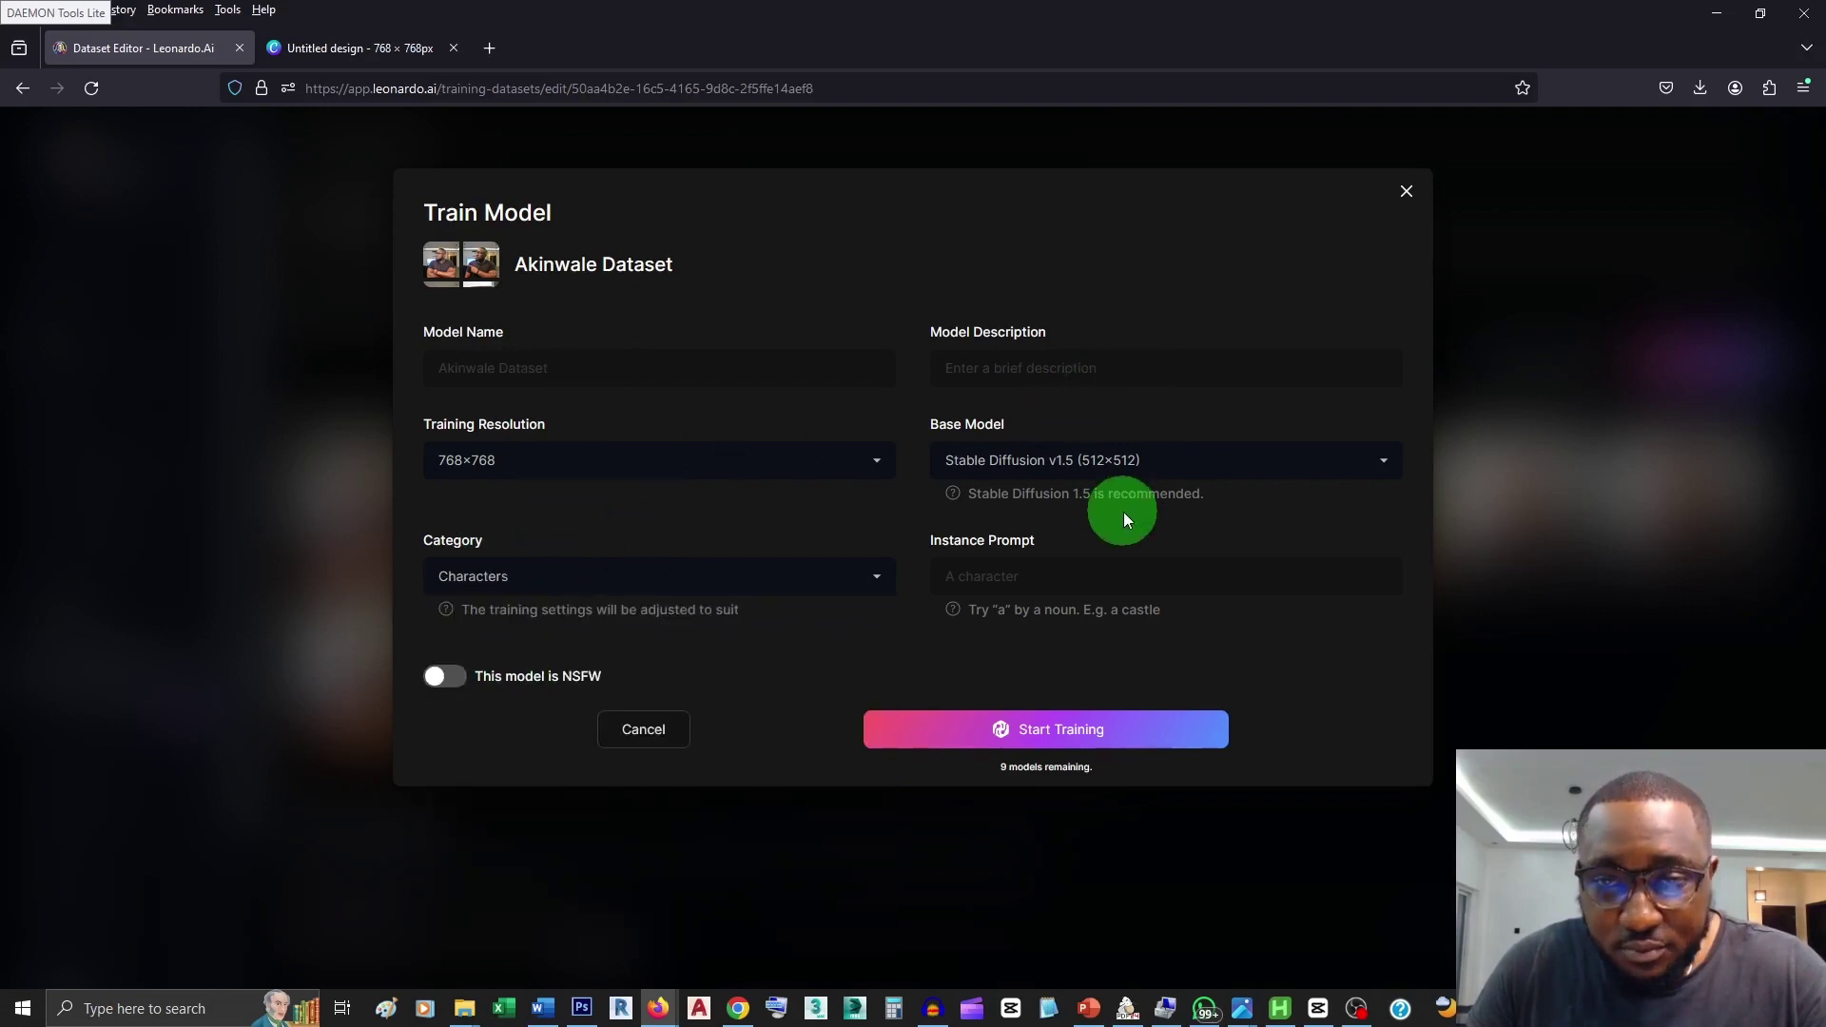
Step: Describe the model as the owner's first name plus "custom AI model" and set the base model to Stable Diffusion v2.1 (768×768)
click(1085, 373)
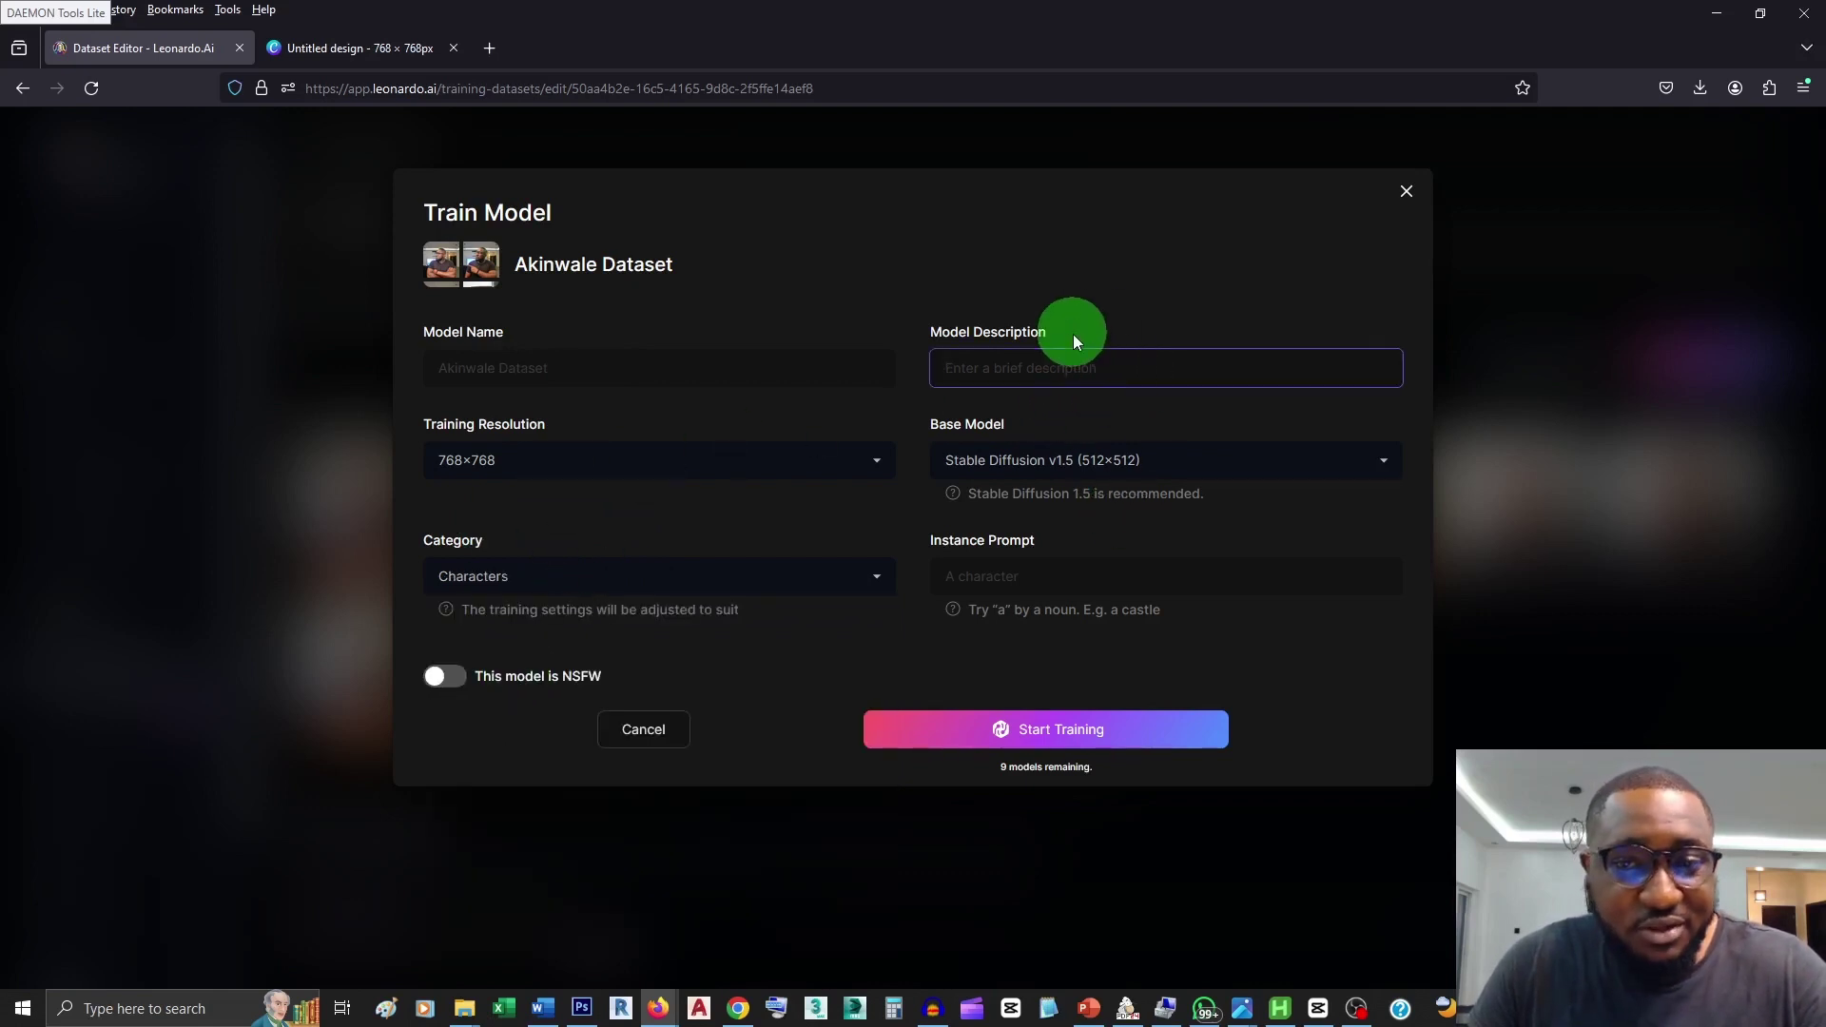
text(Ak)
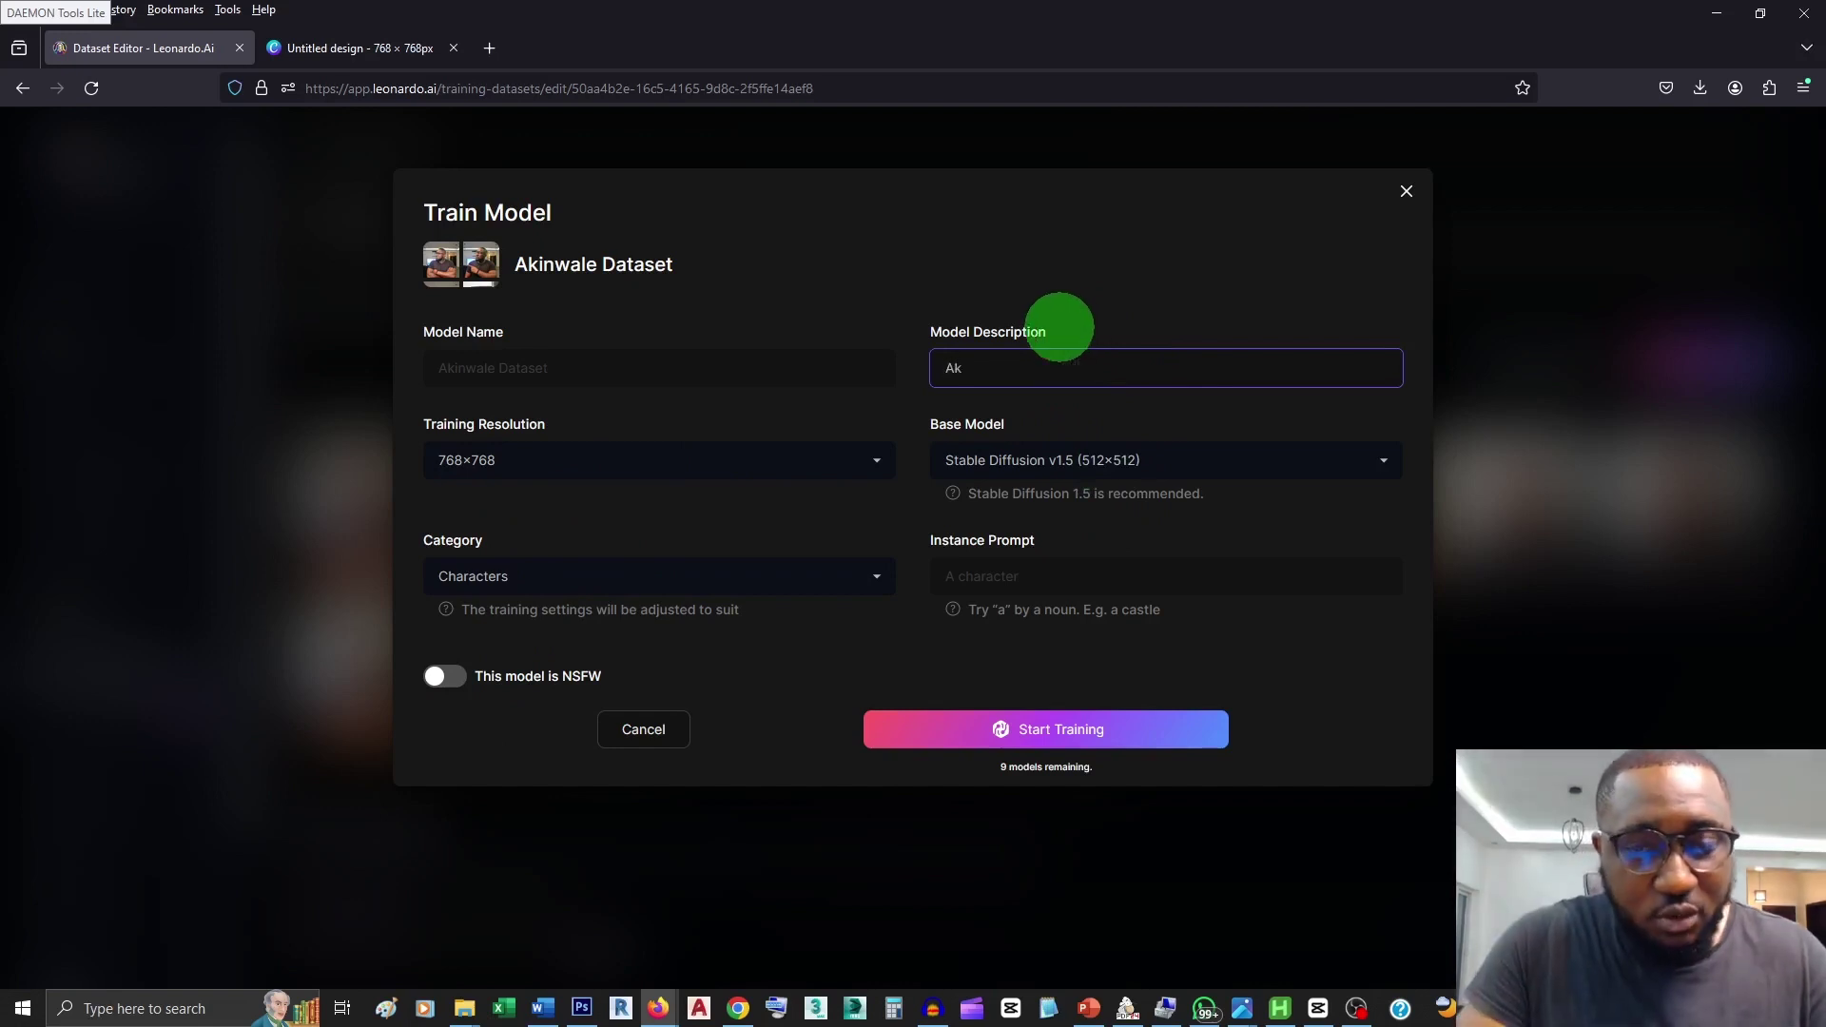
text(inwale )
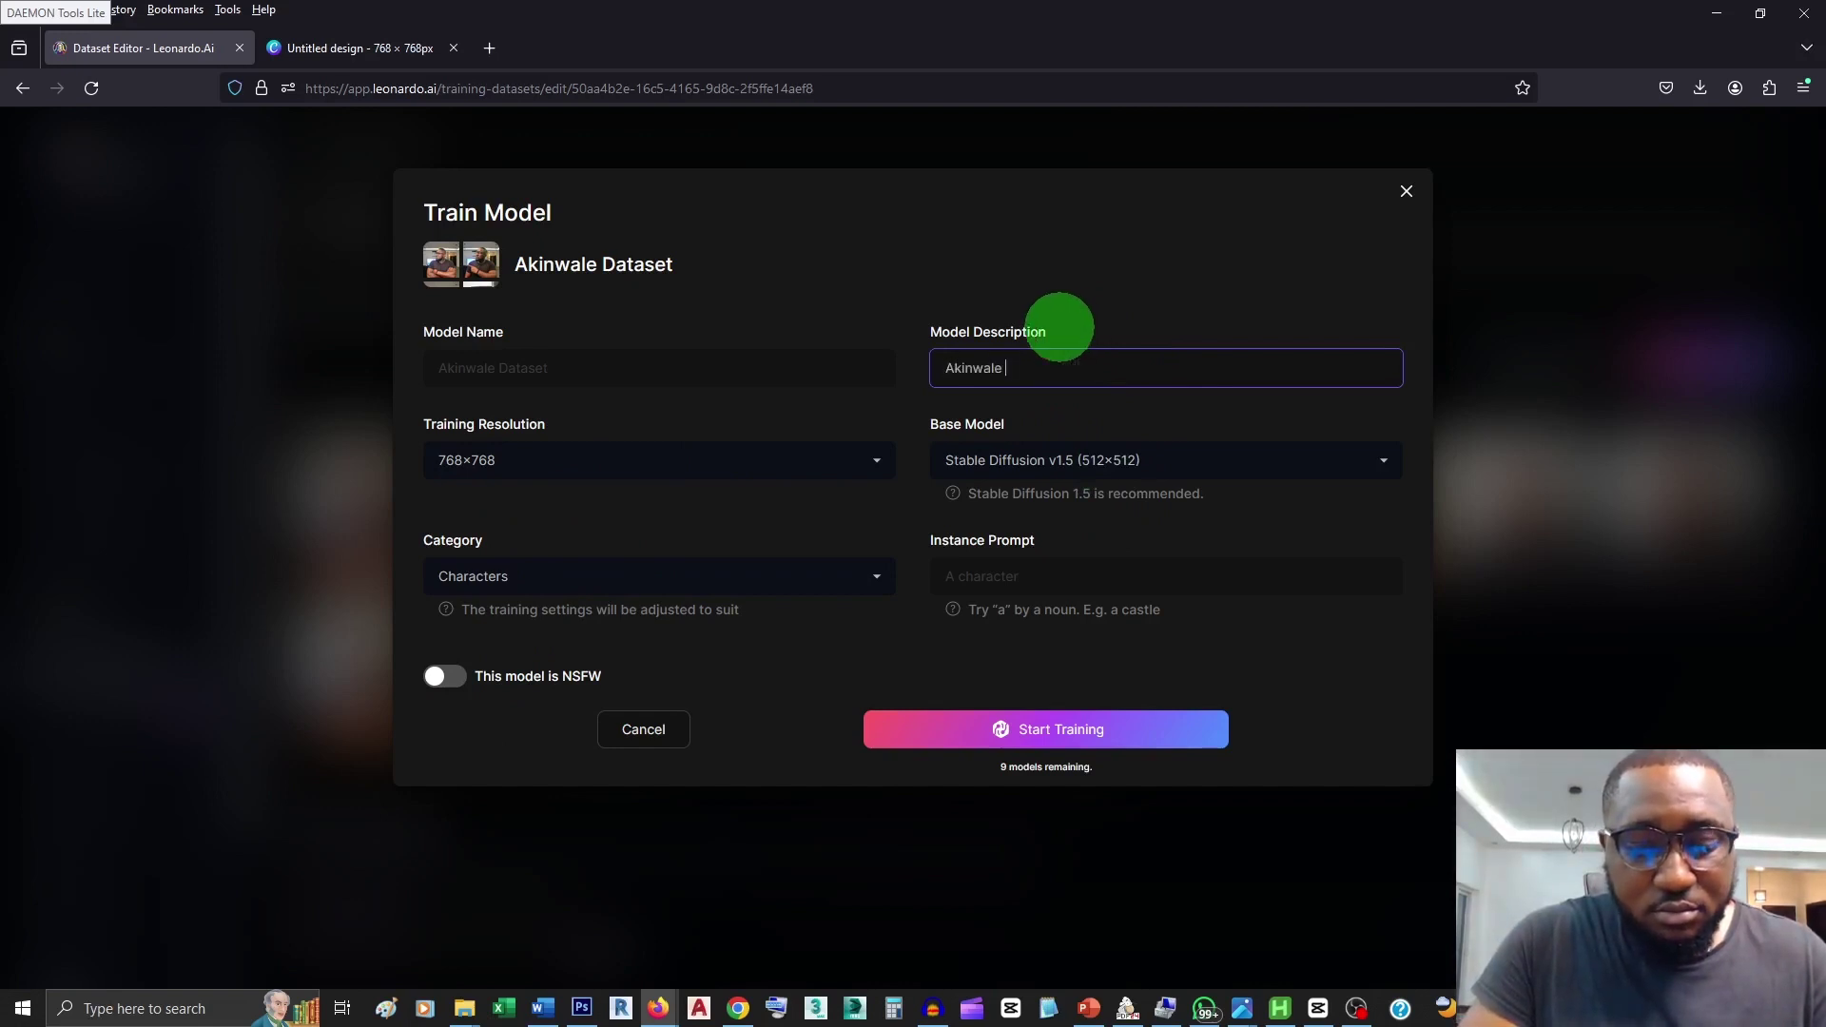
text(custom AI)
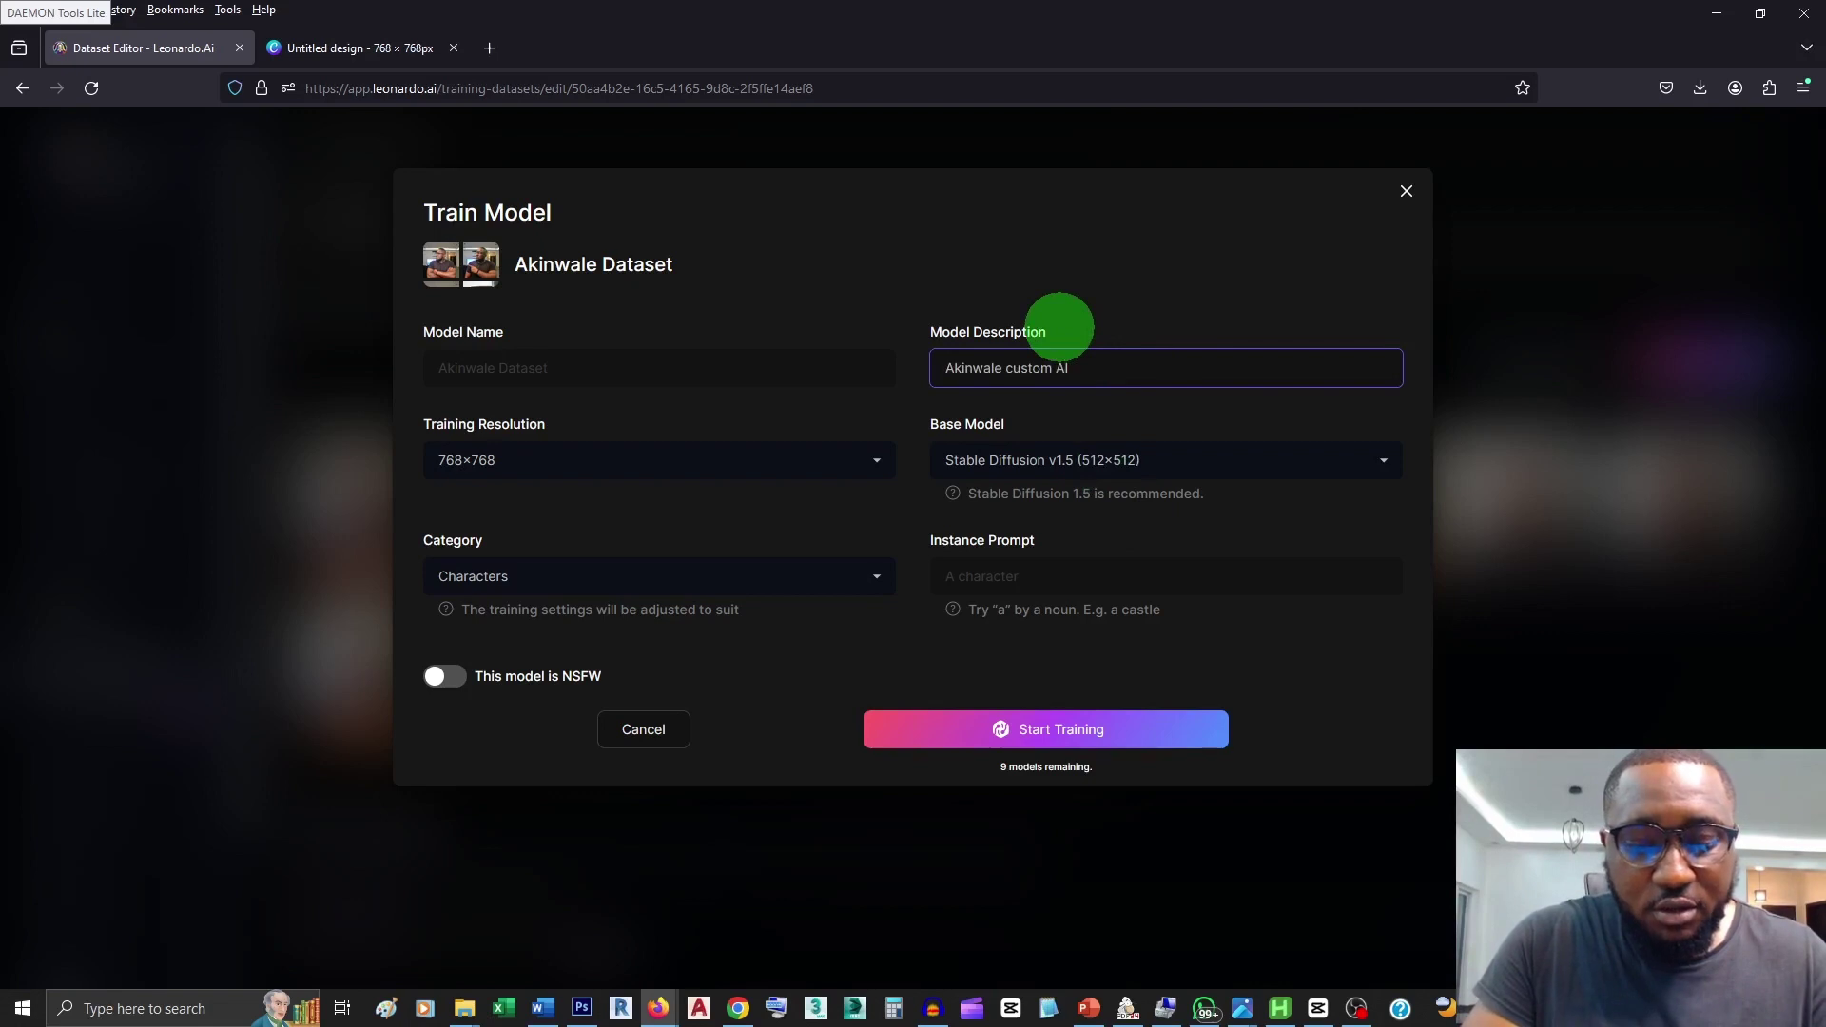
text( model)
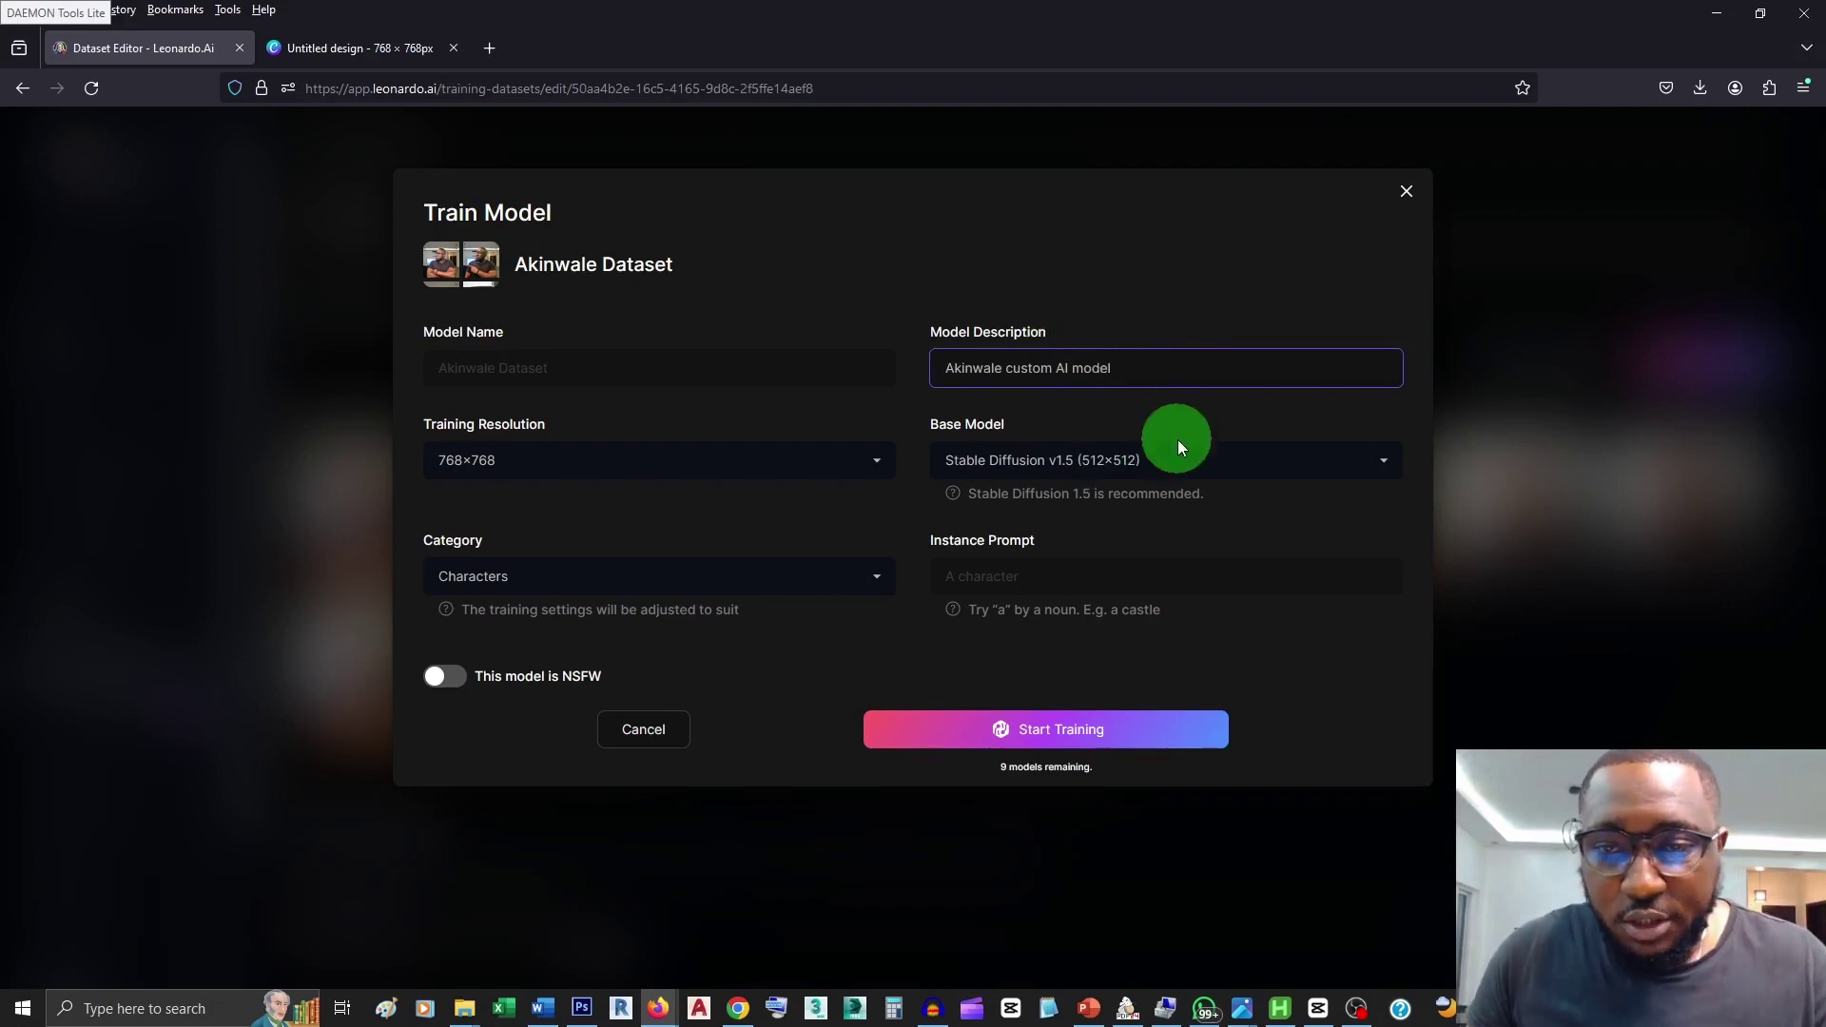
click(1178, 441)
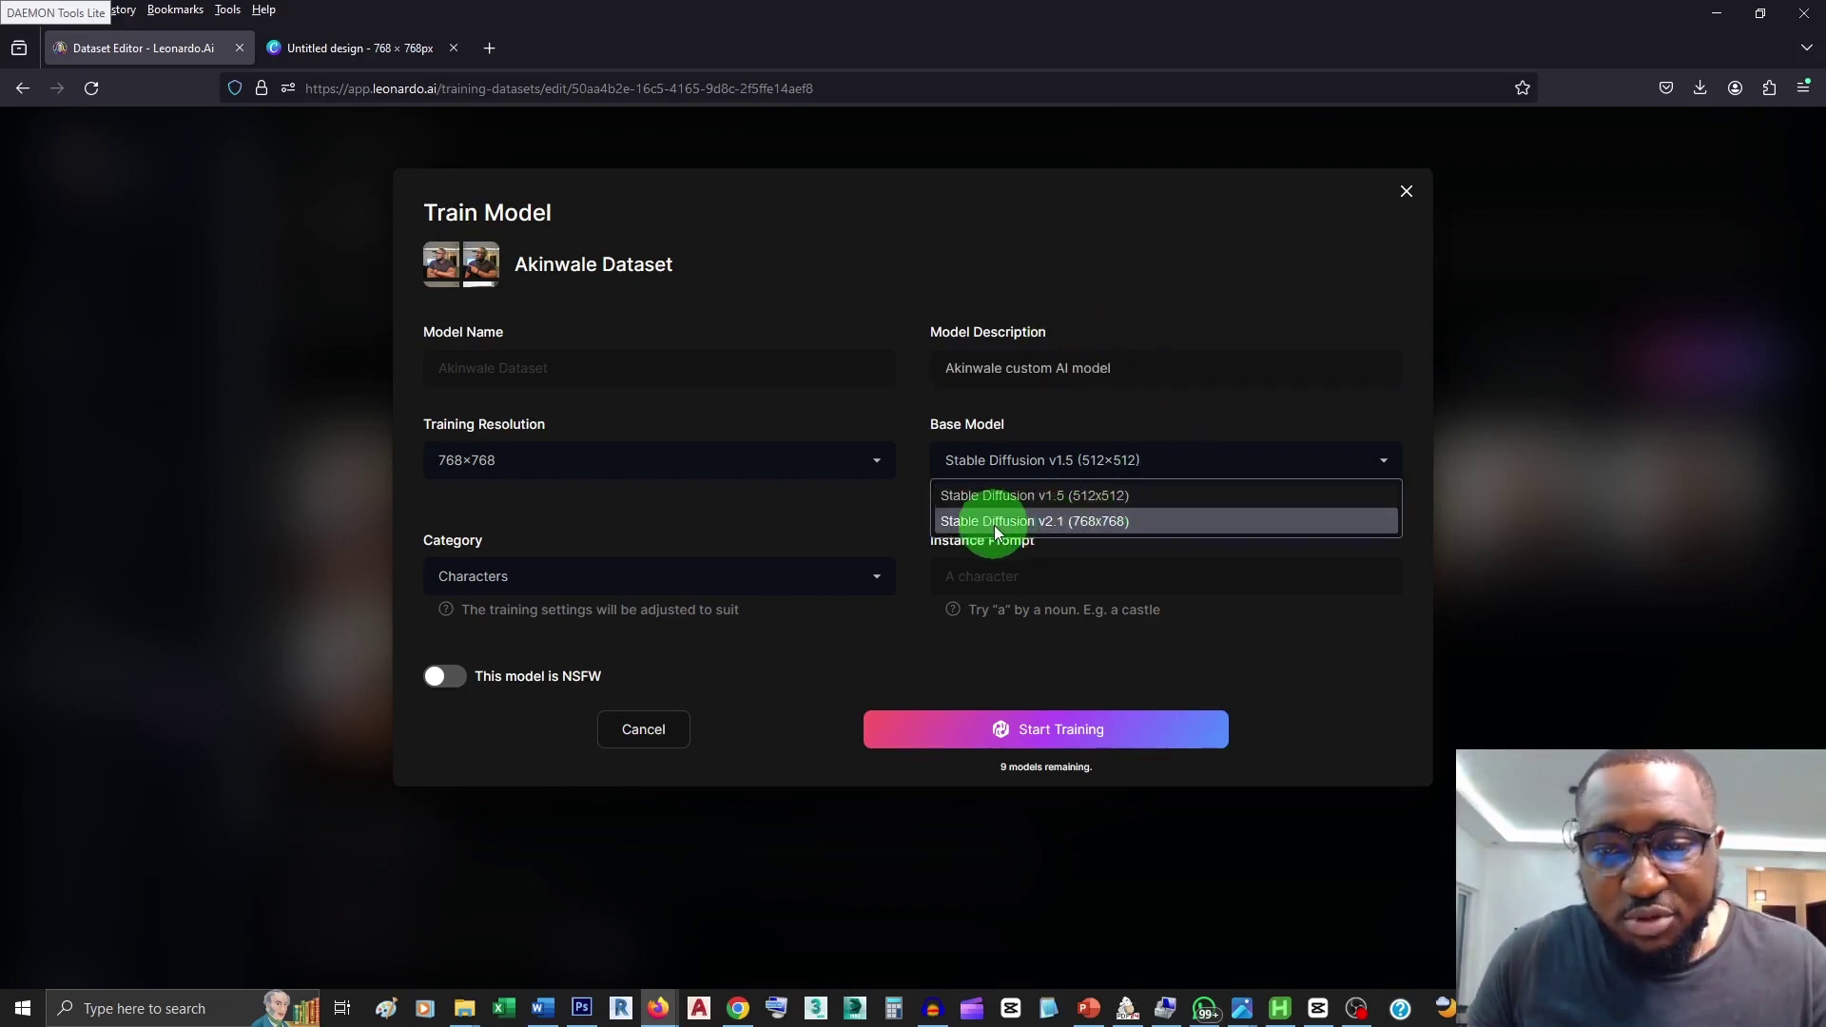
click(1122, 525)
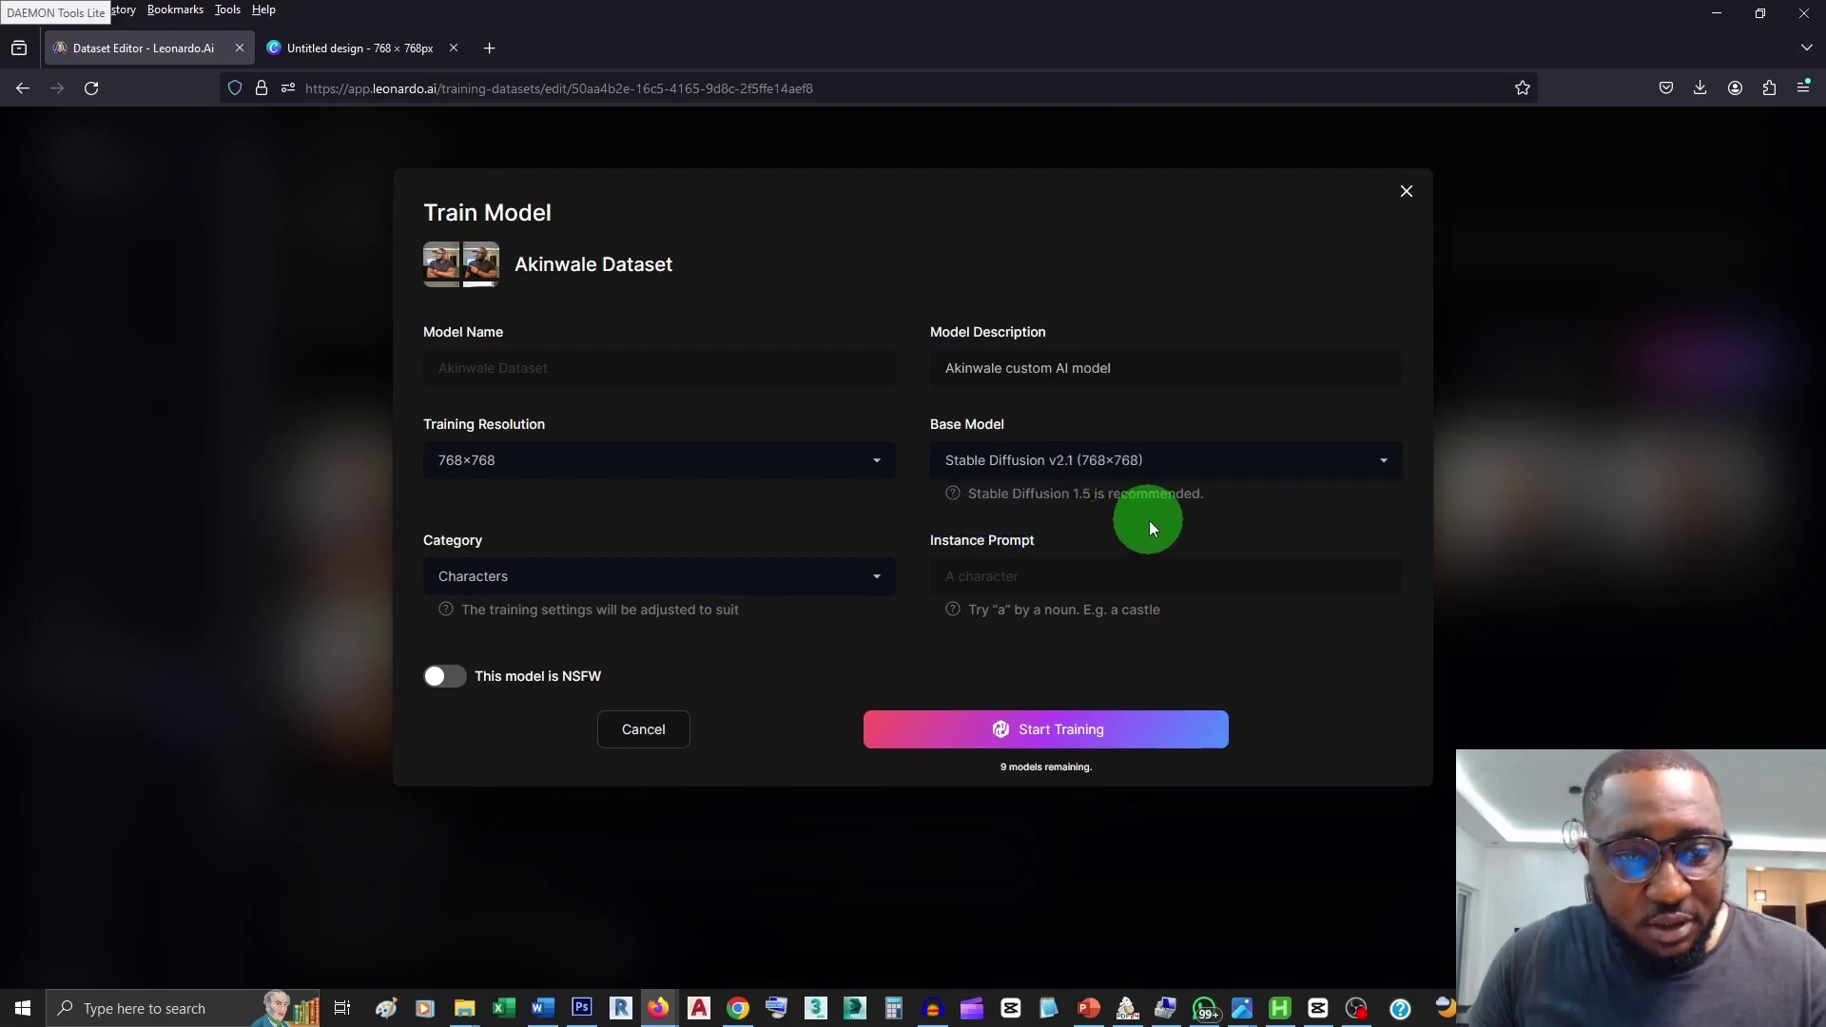
Step: Set the instance prompt to the owner's first name directly followed by "GPT" and start training the model
click(1062, 578)
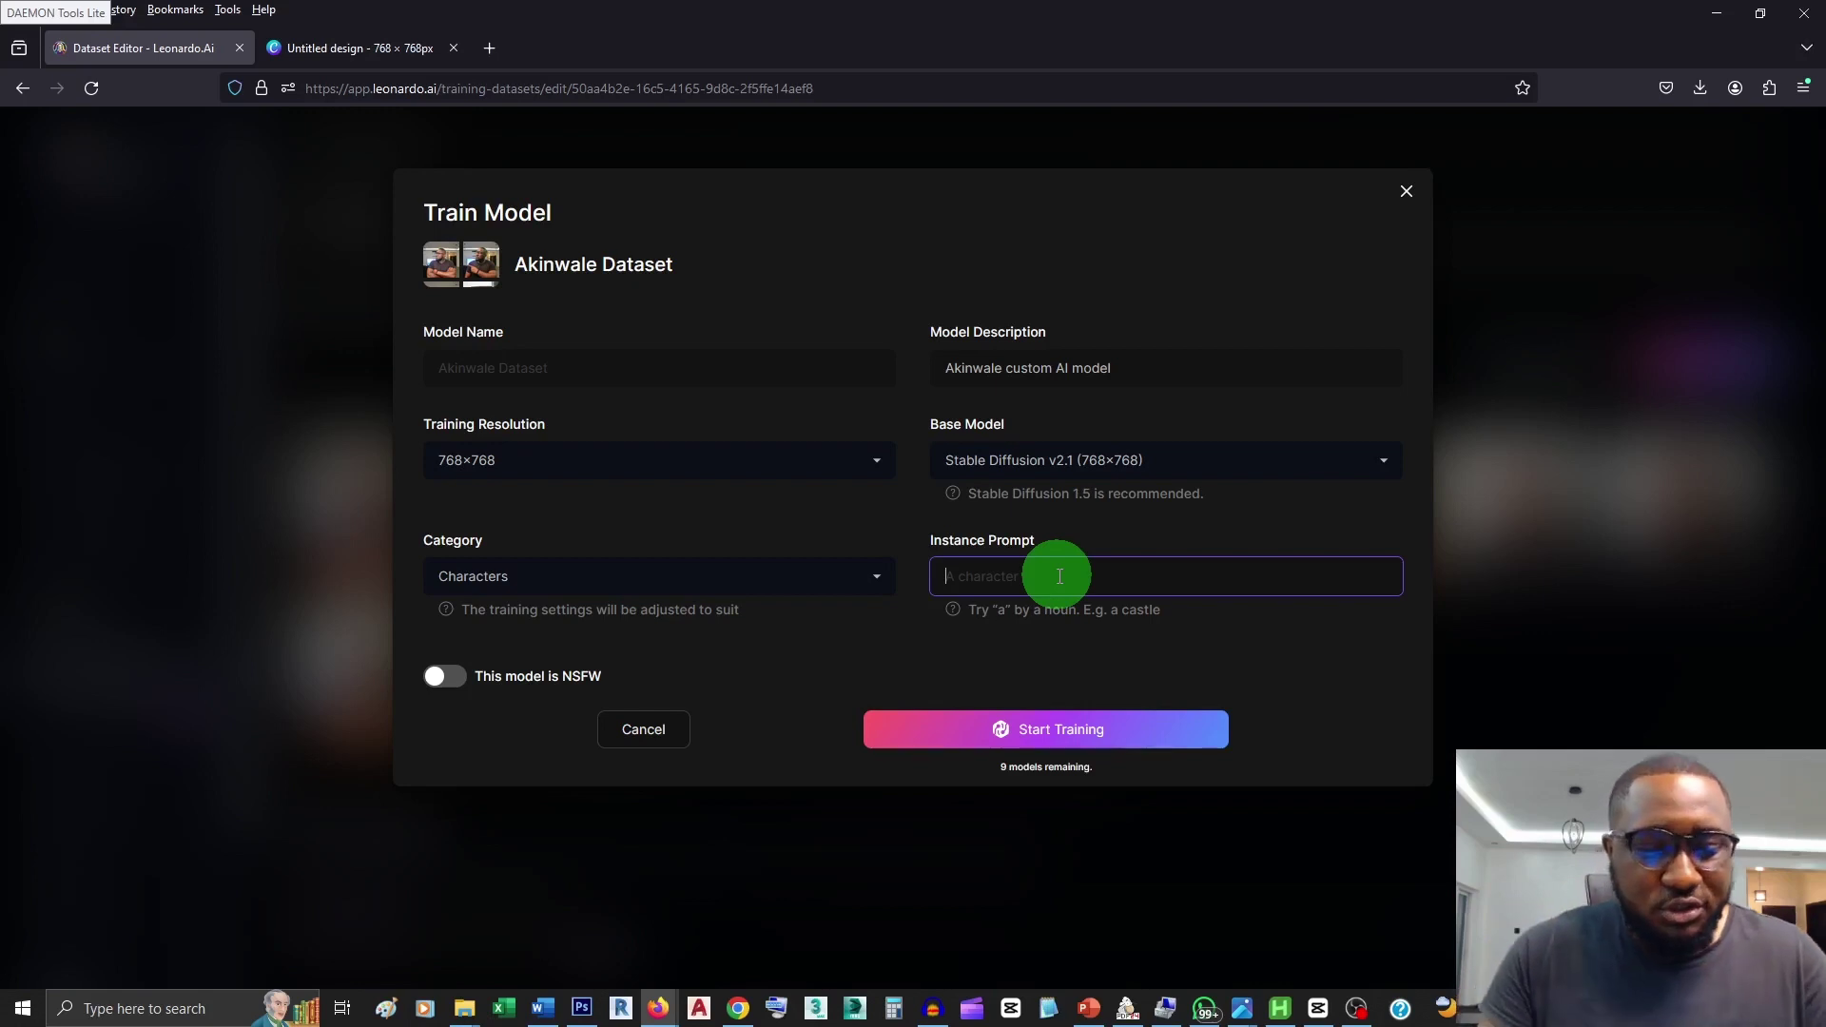
text(AkinwaleGPT)
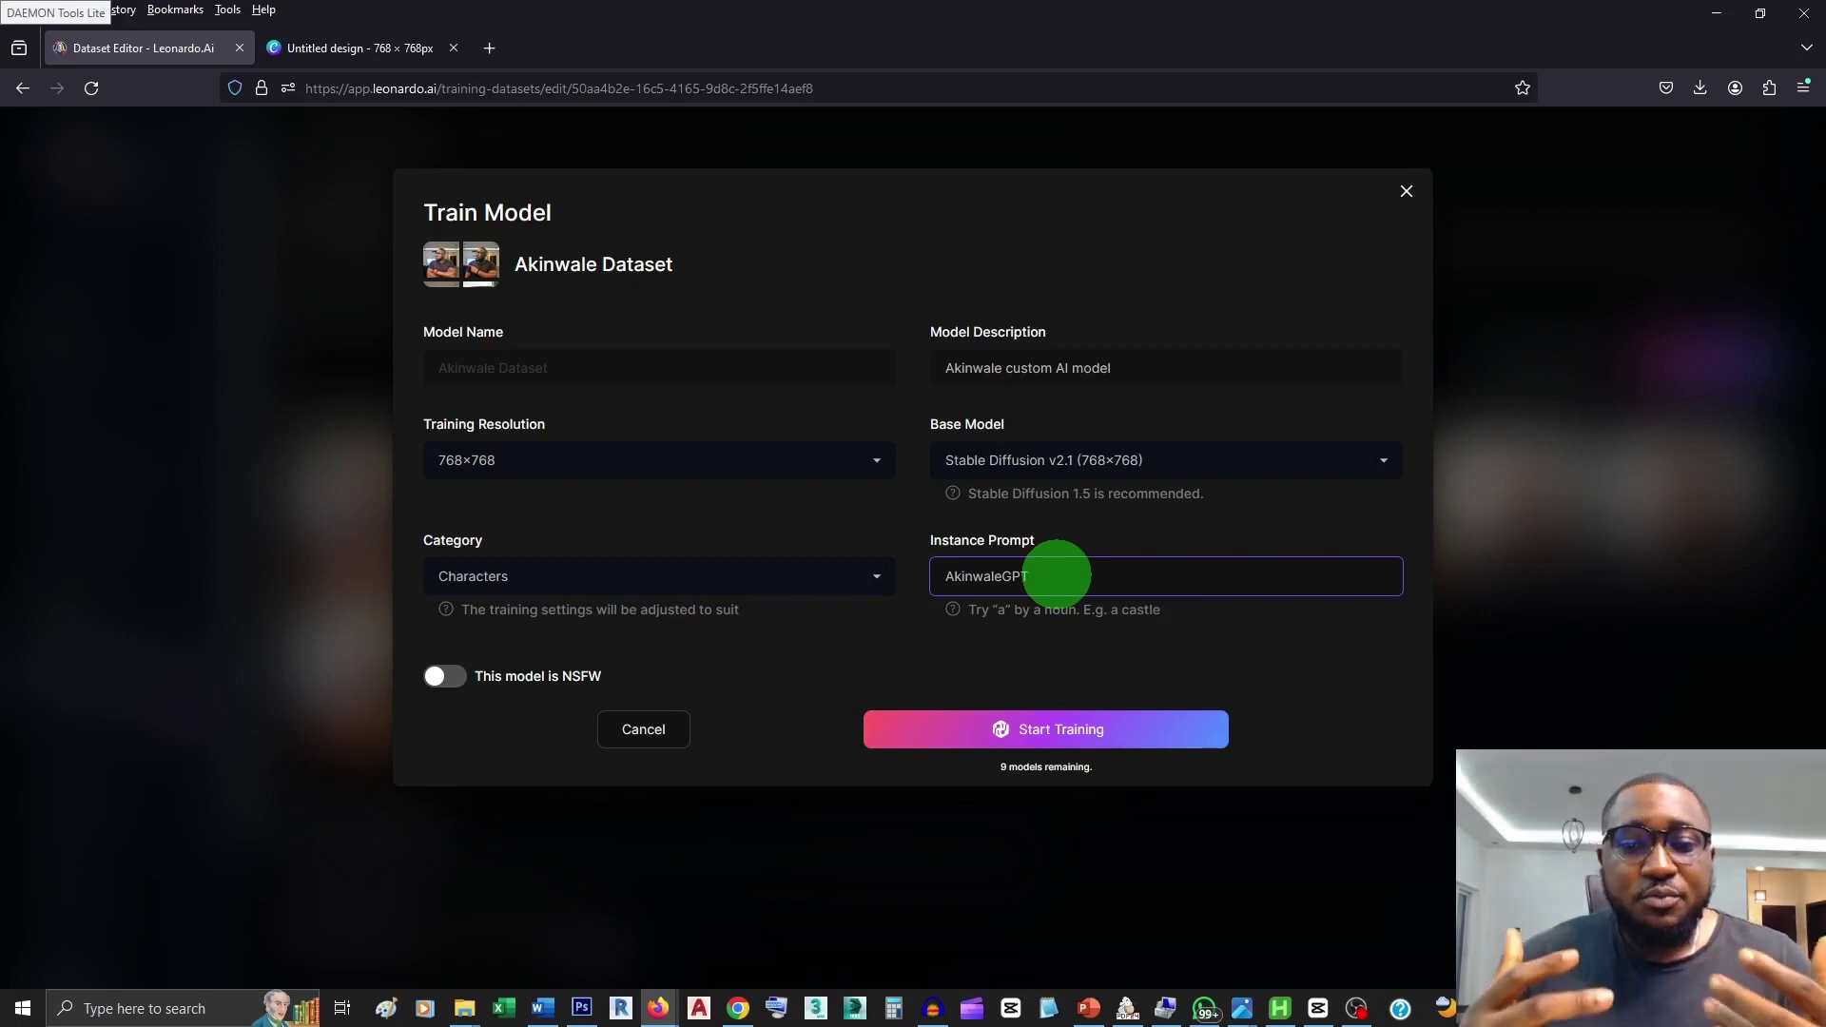
click(1168, 740)
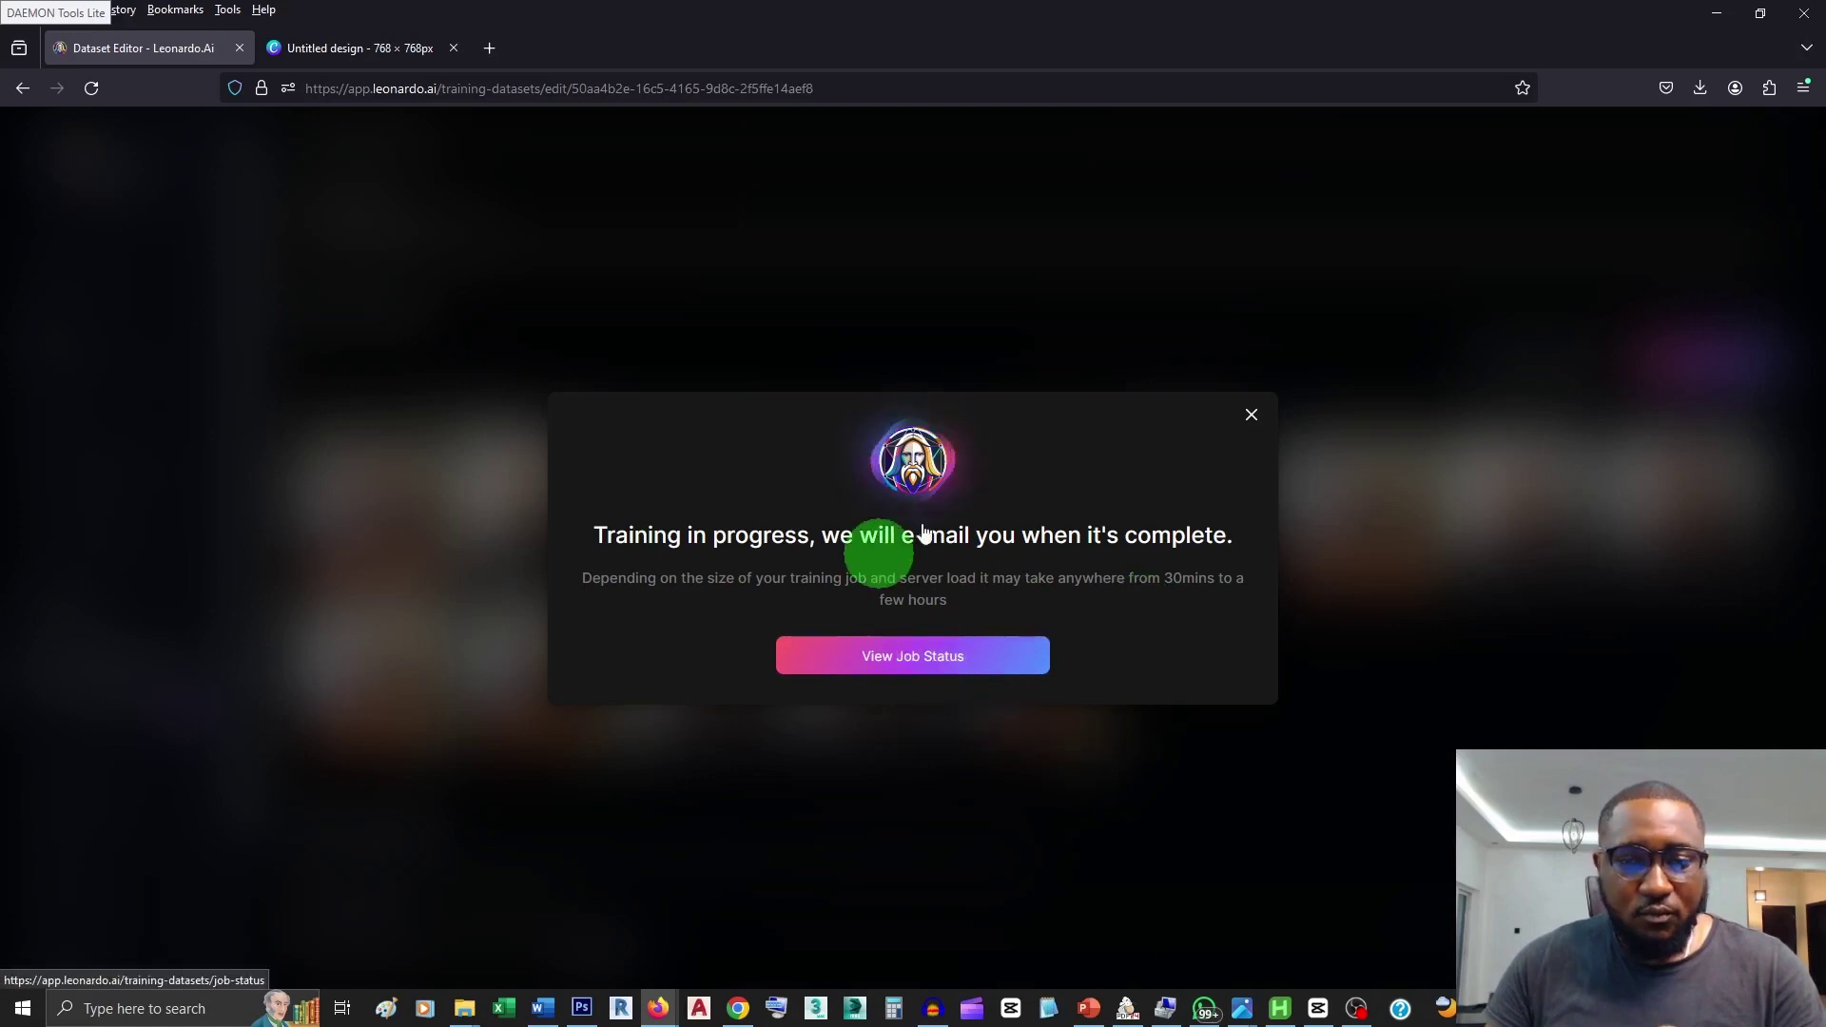
Step: Open the job status list to check the progress of the model training
click(924, 658)
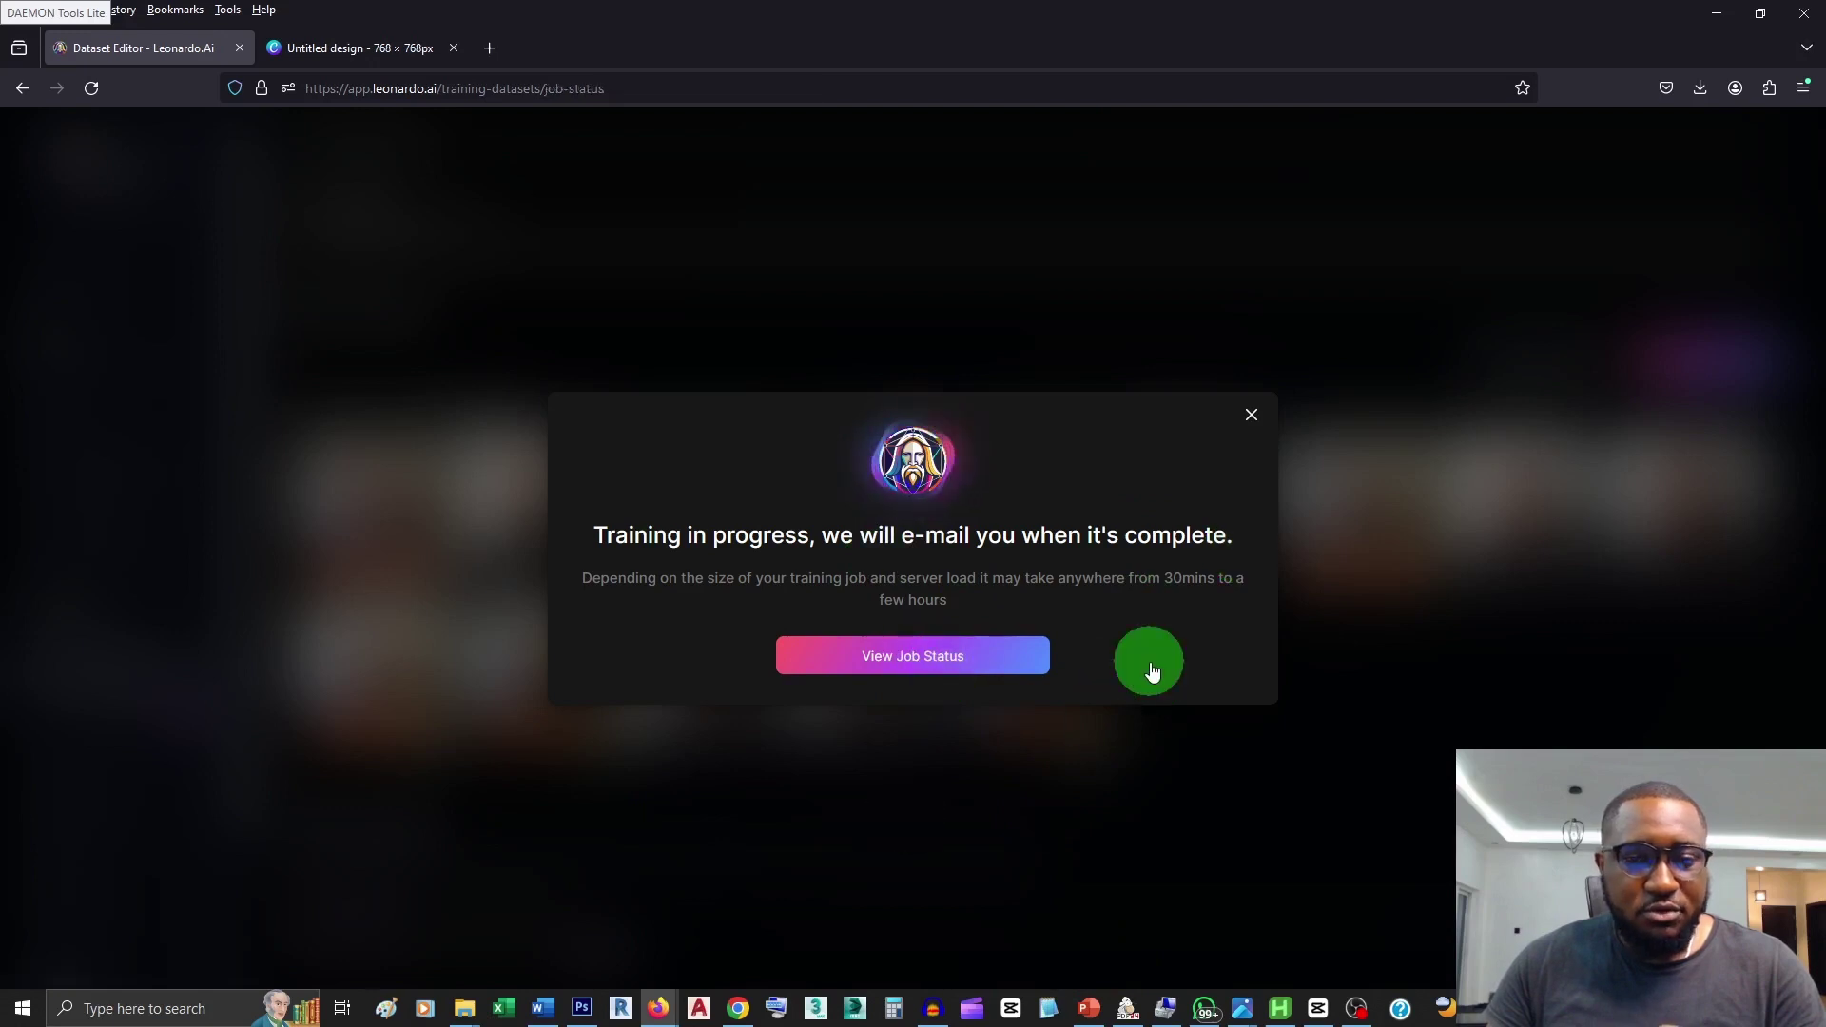
click(938, 655)
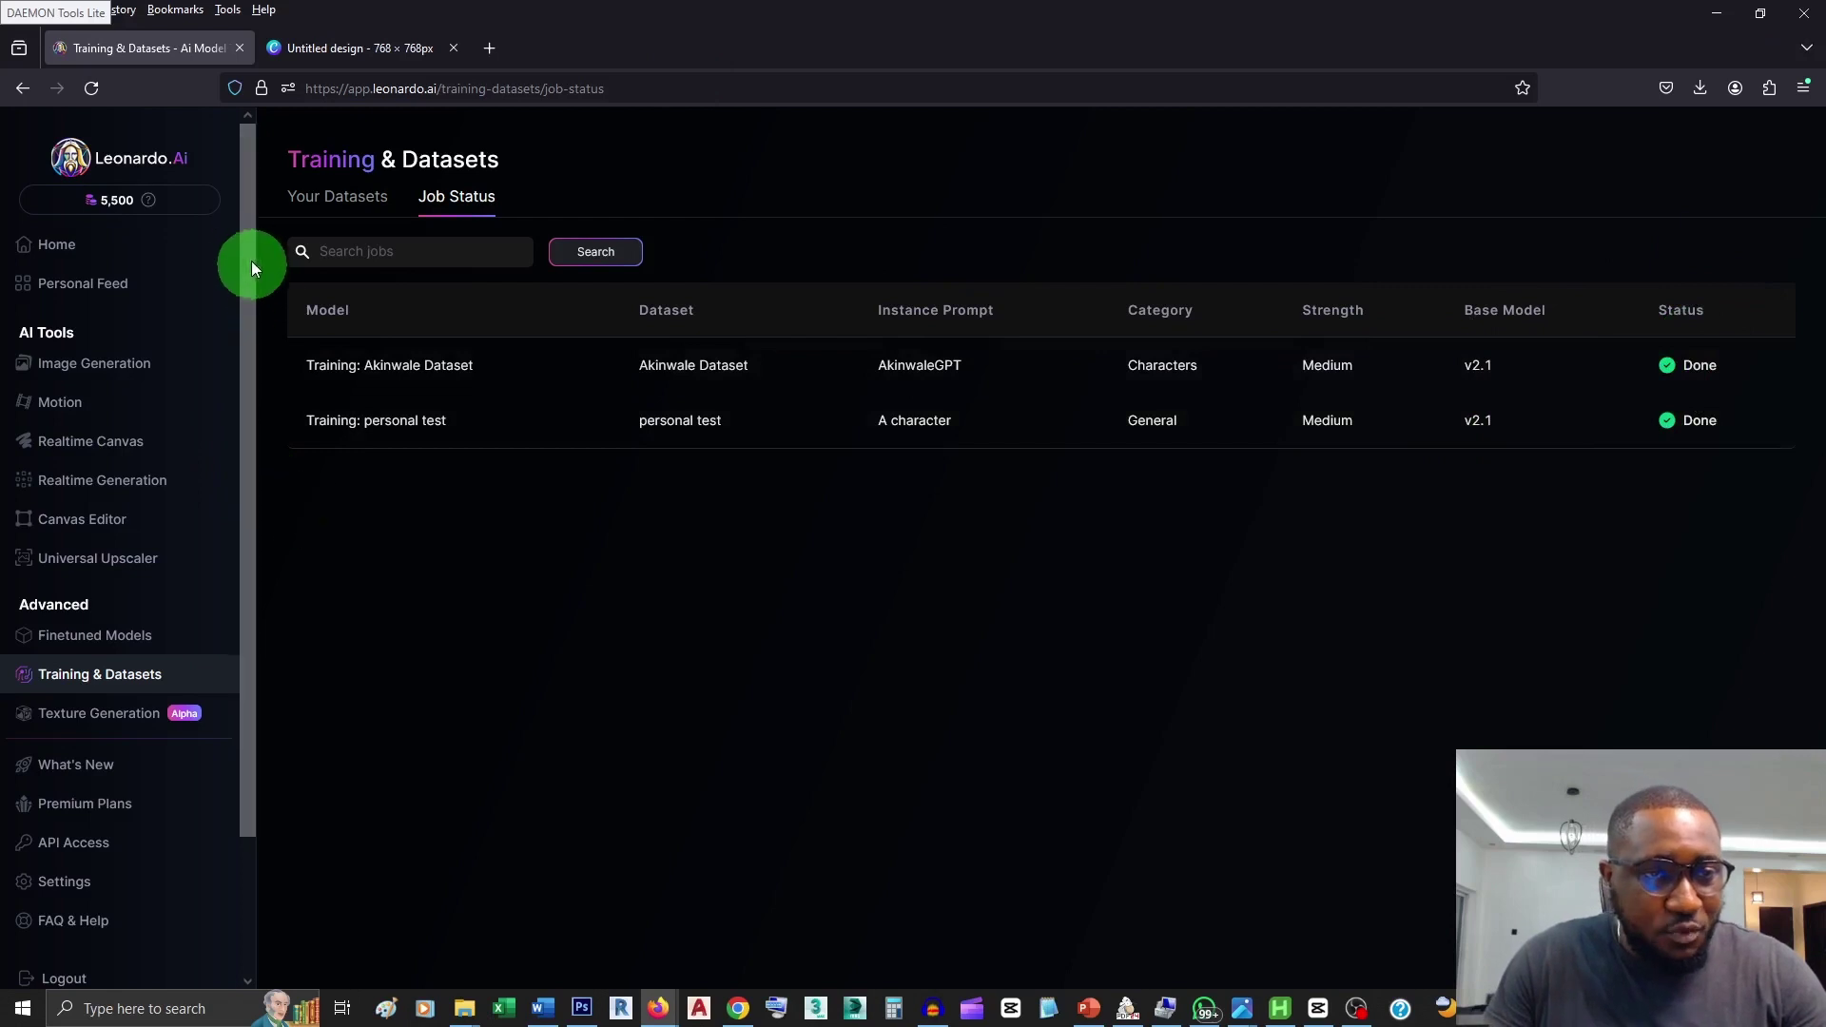
drag(251, 261, 250, 184)
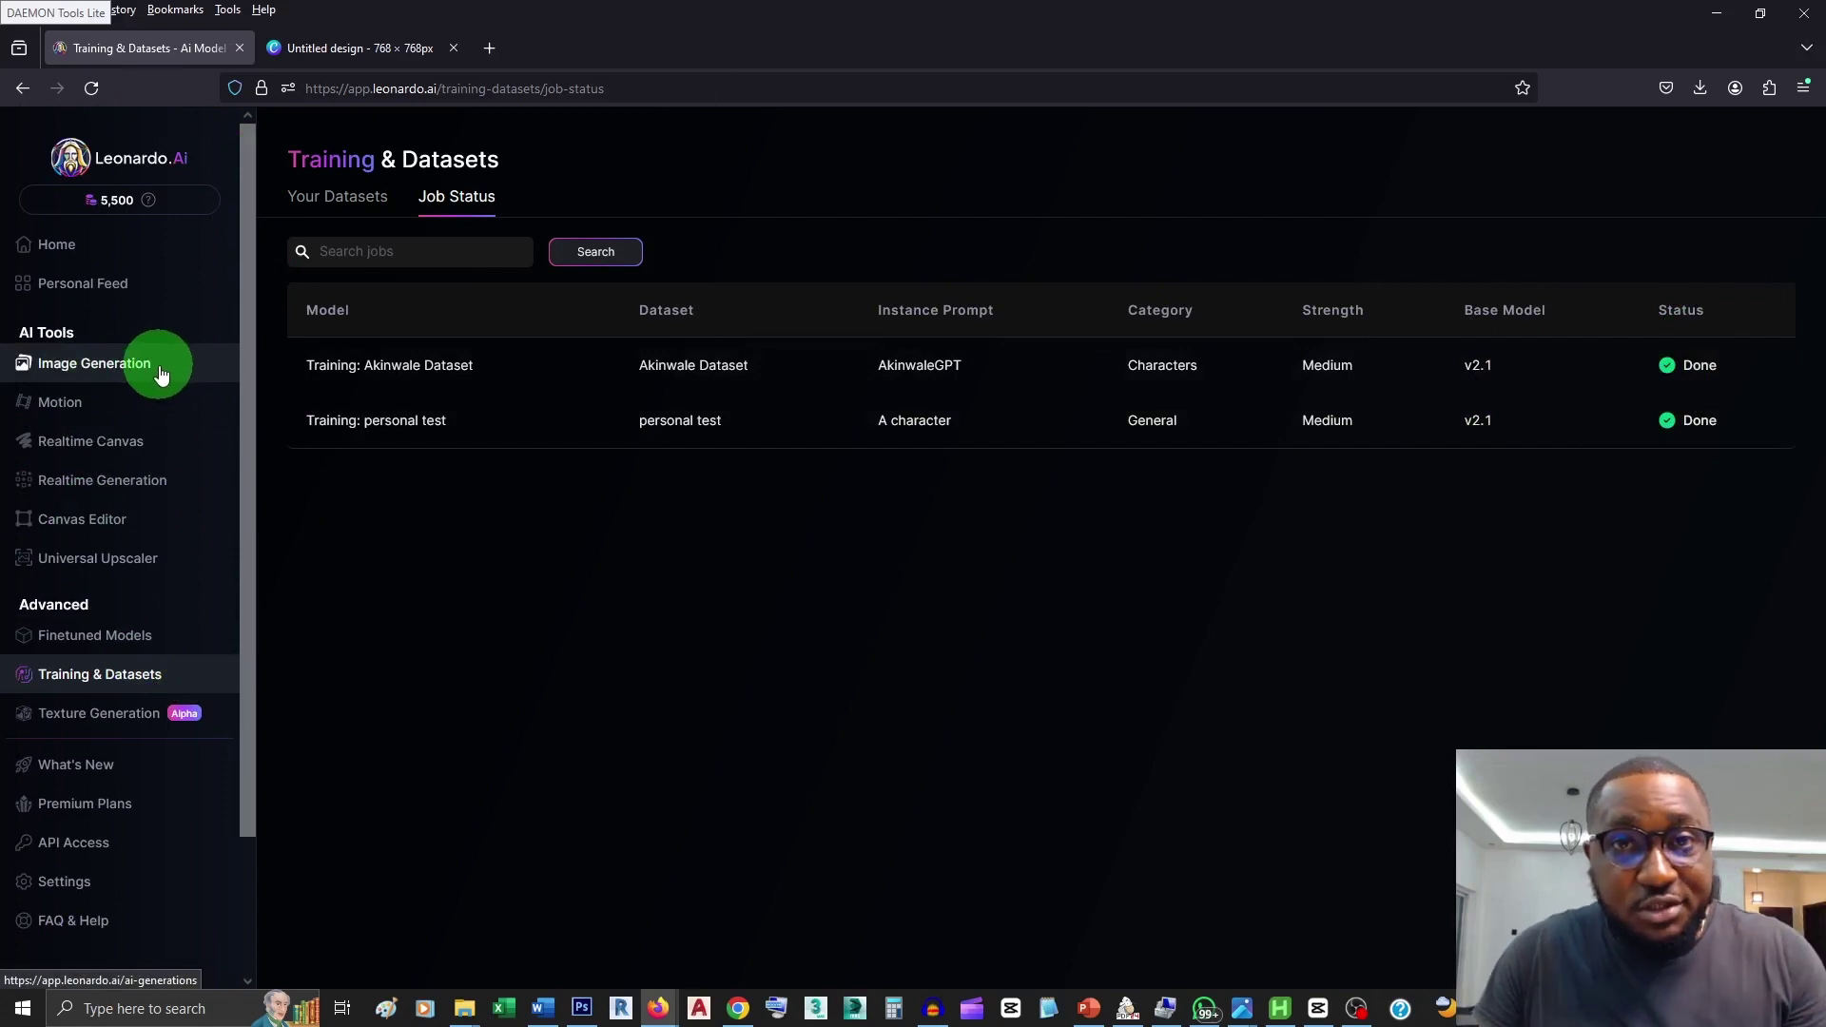
Step: Go to AI Image Generation, open the selection of other finetuned models and browse the platform models
click(105, 371)
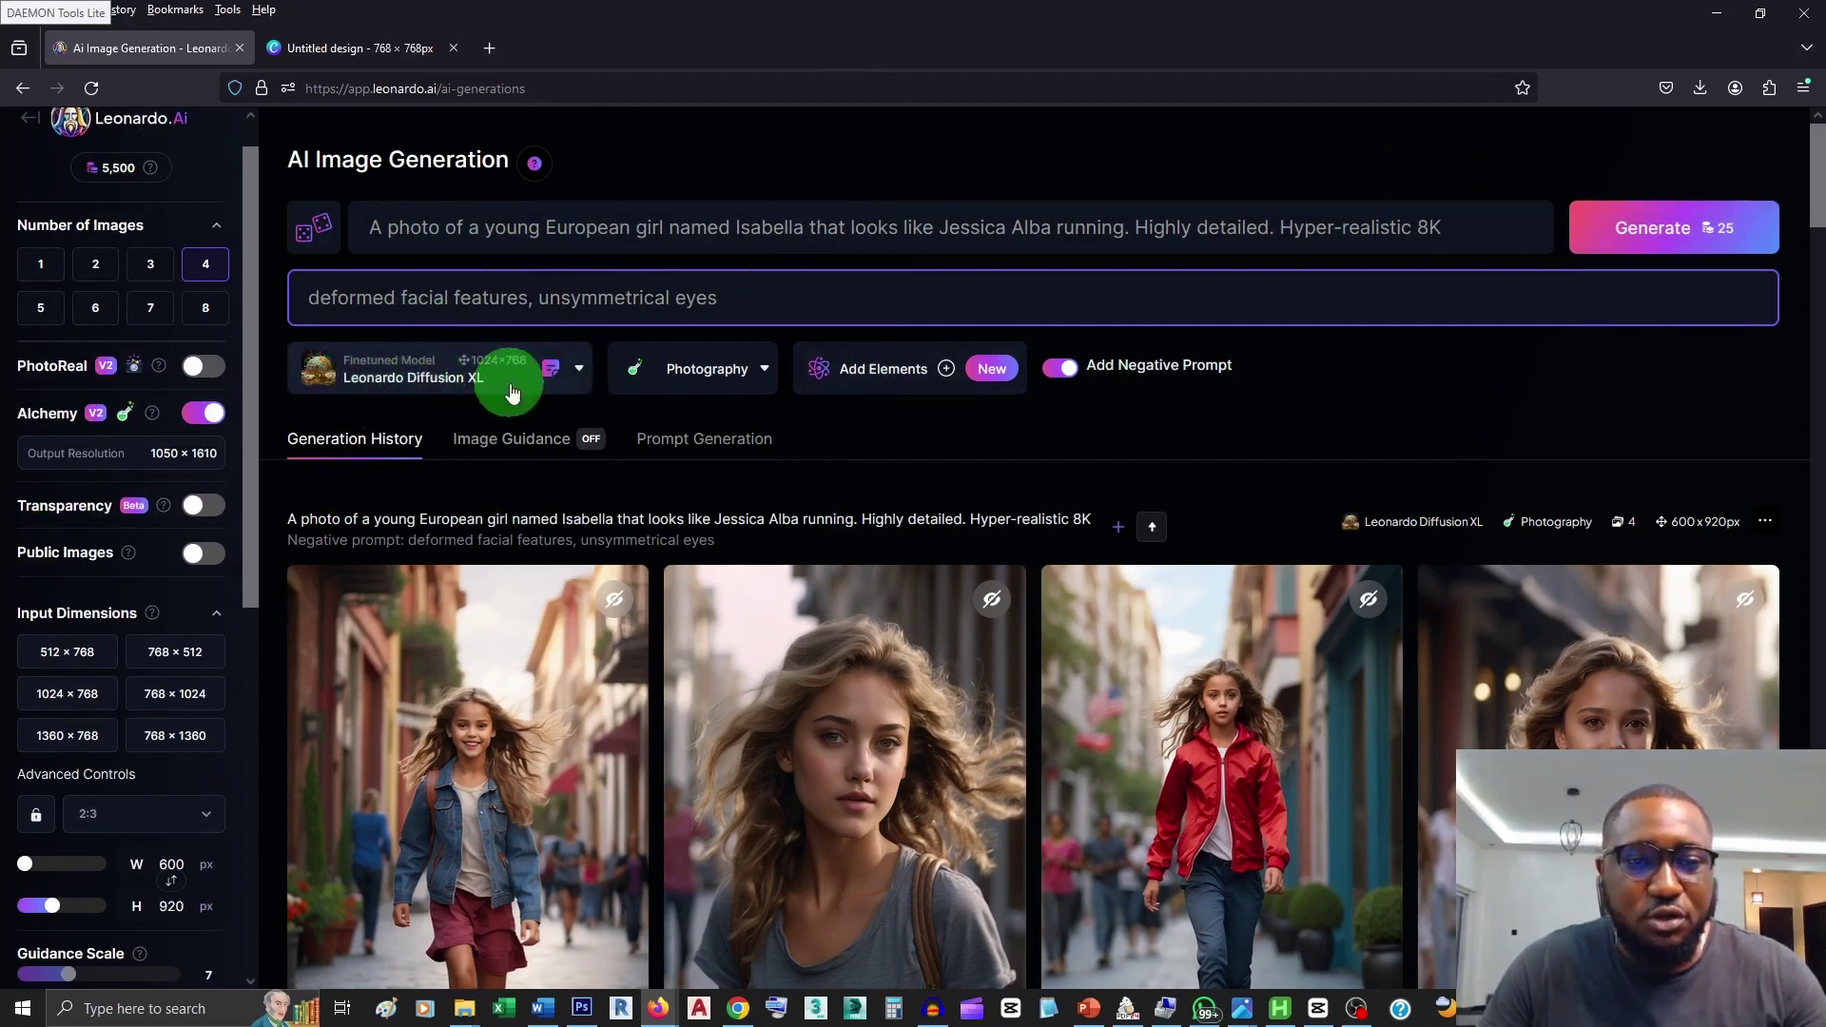
click(578, 371)
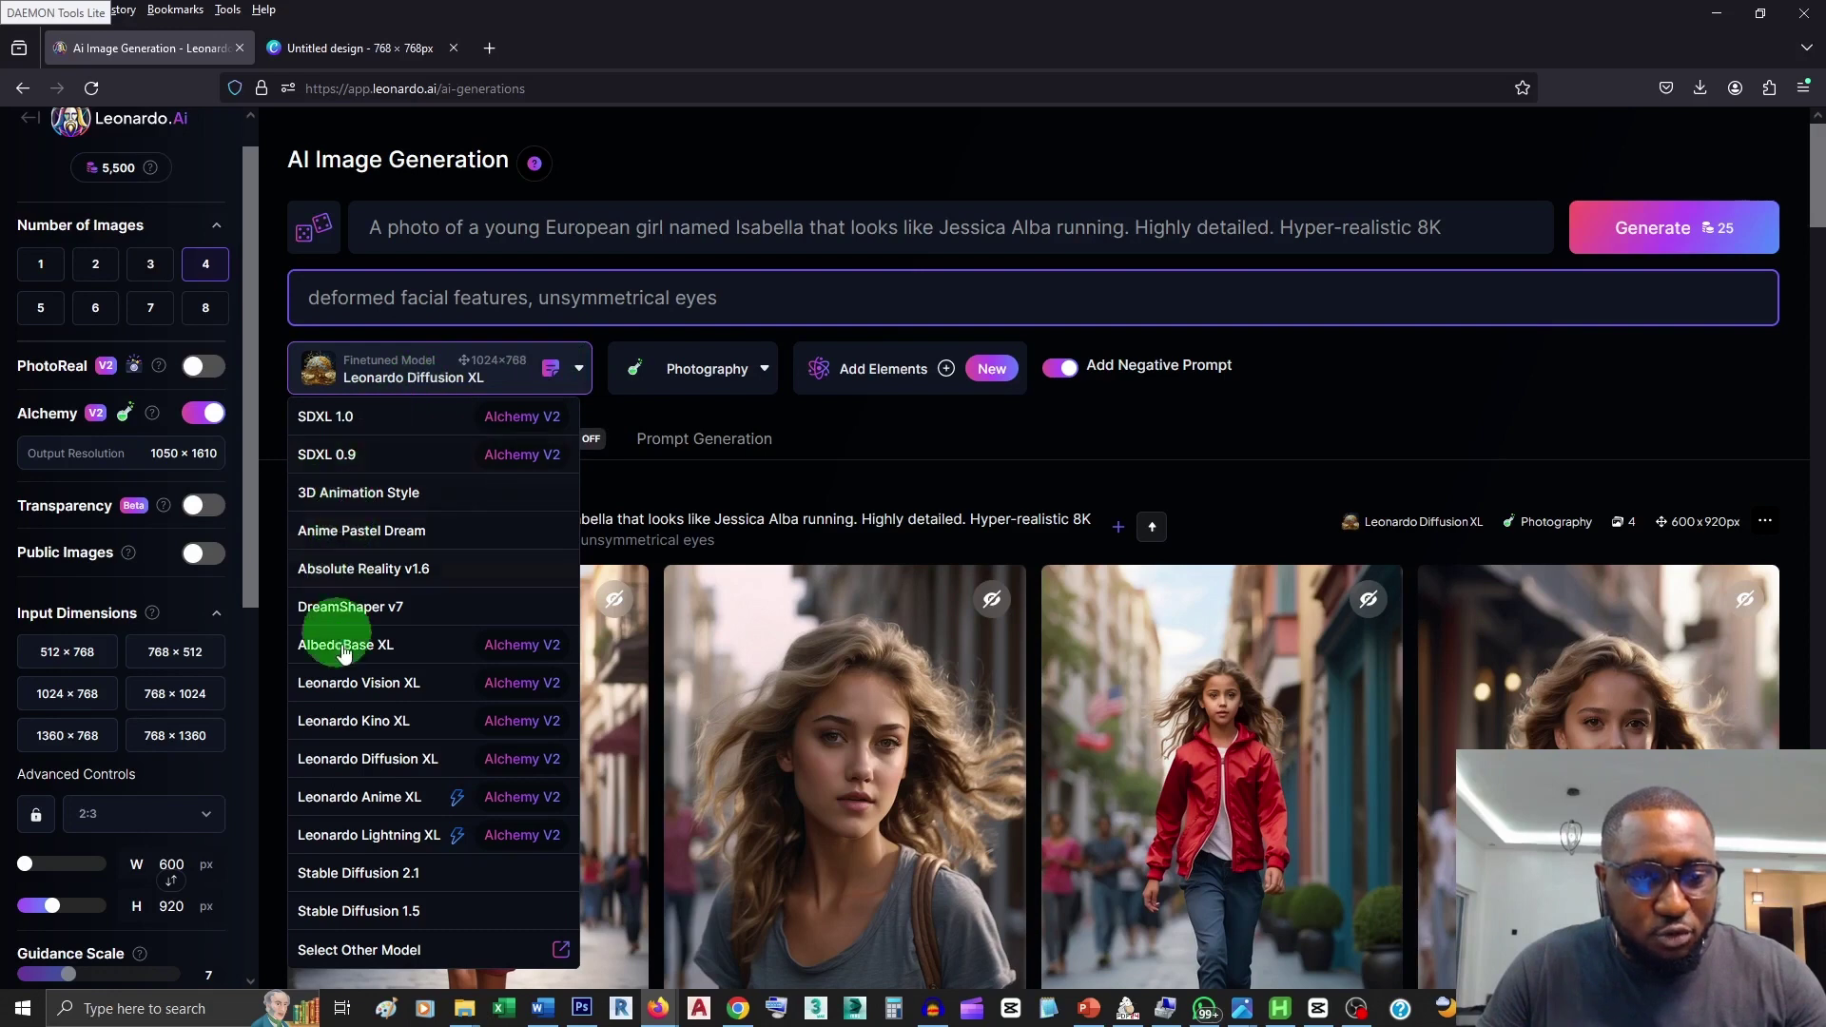
click(378, 950)
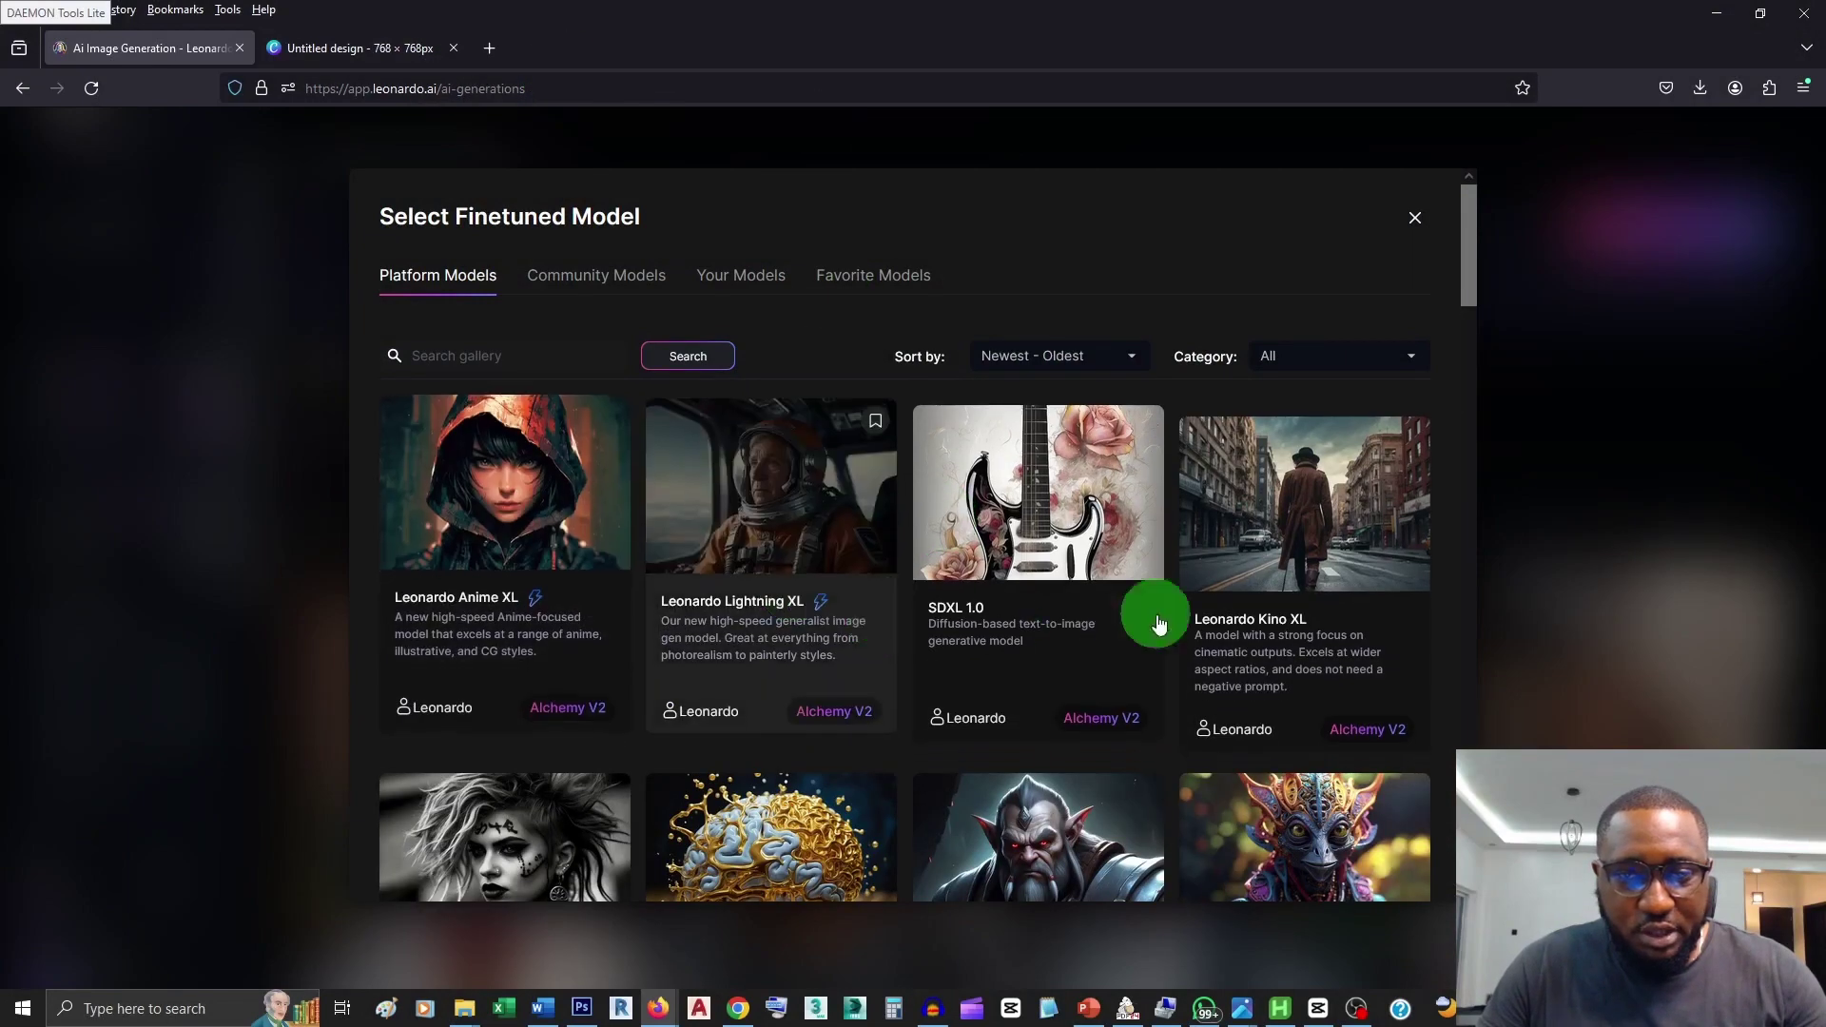
scroll(1263, 605, down, 5)
scroll(1263, 606, up, 5)
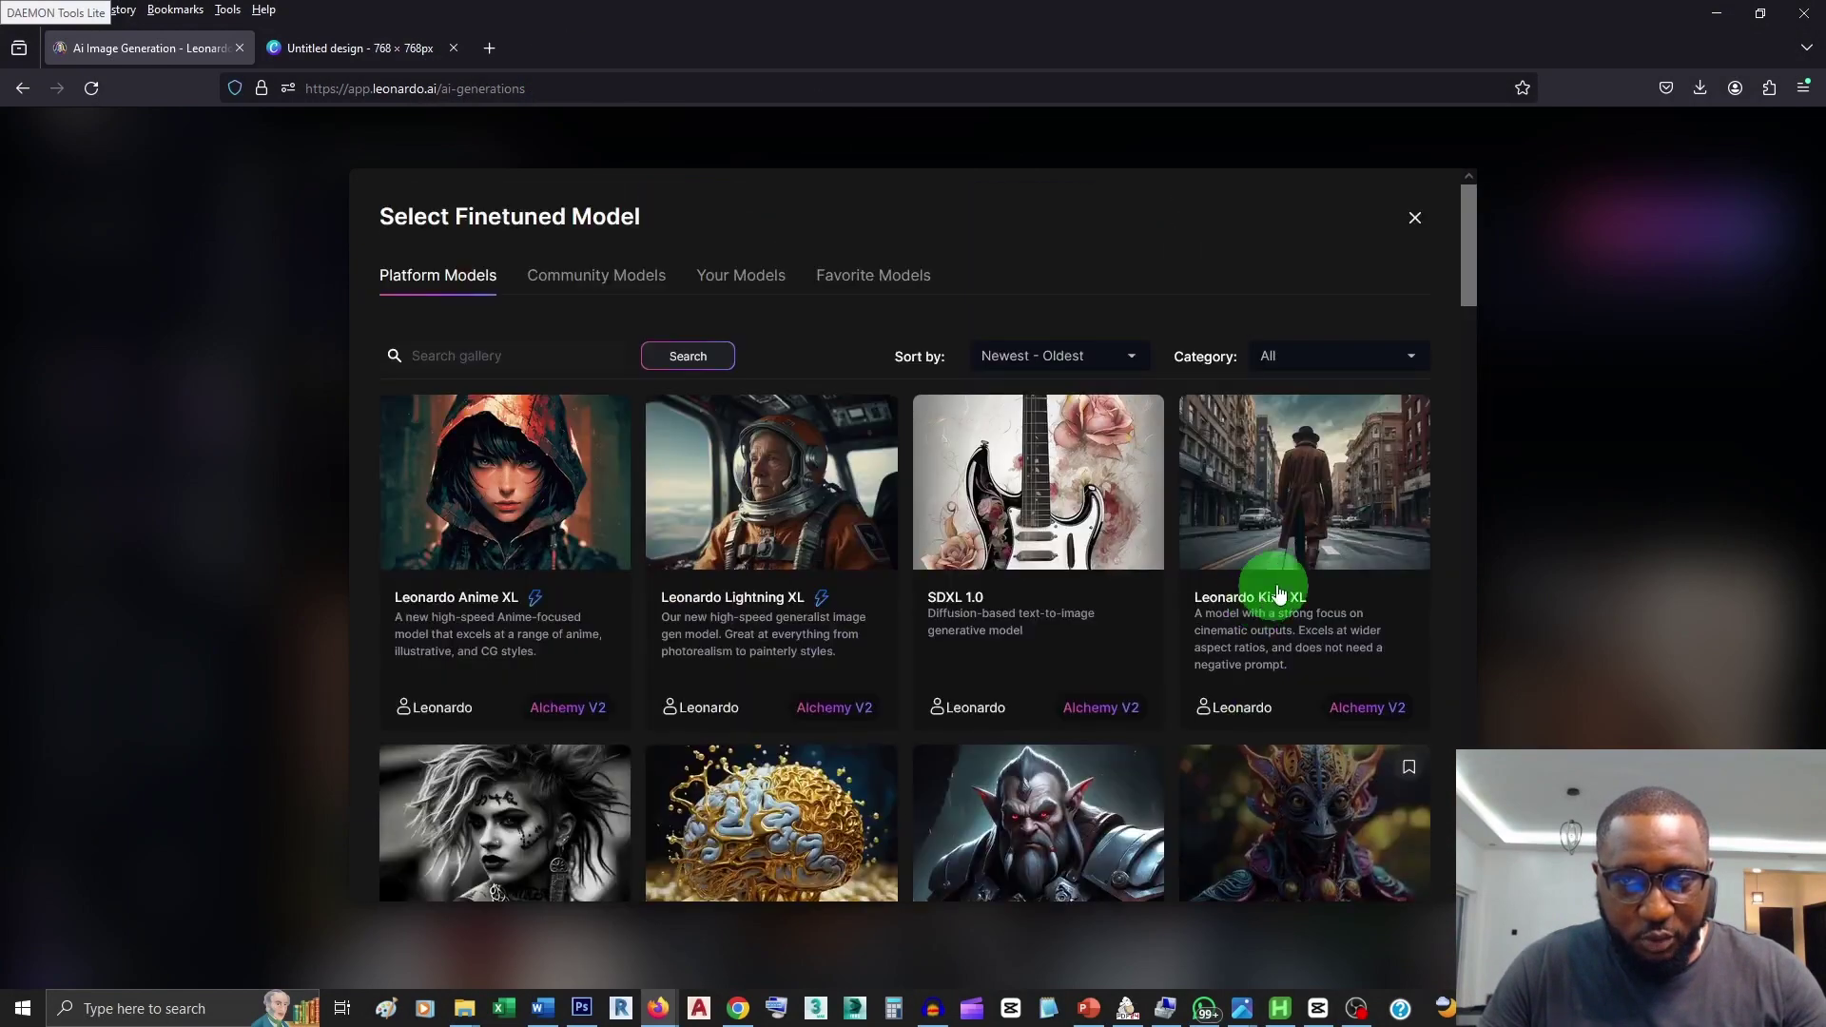
scroll(1274, 590, down, 5)
scroll(1292, 573, up, 5)
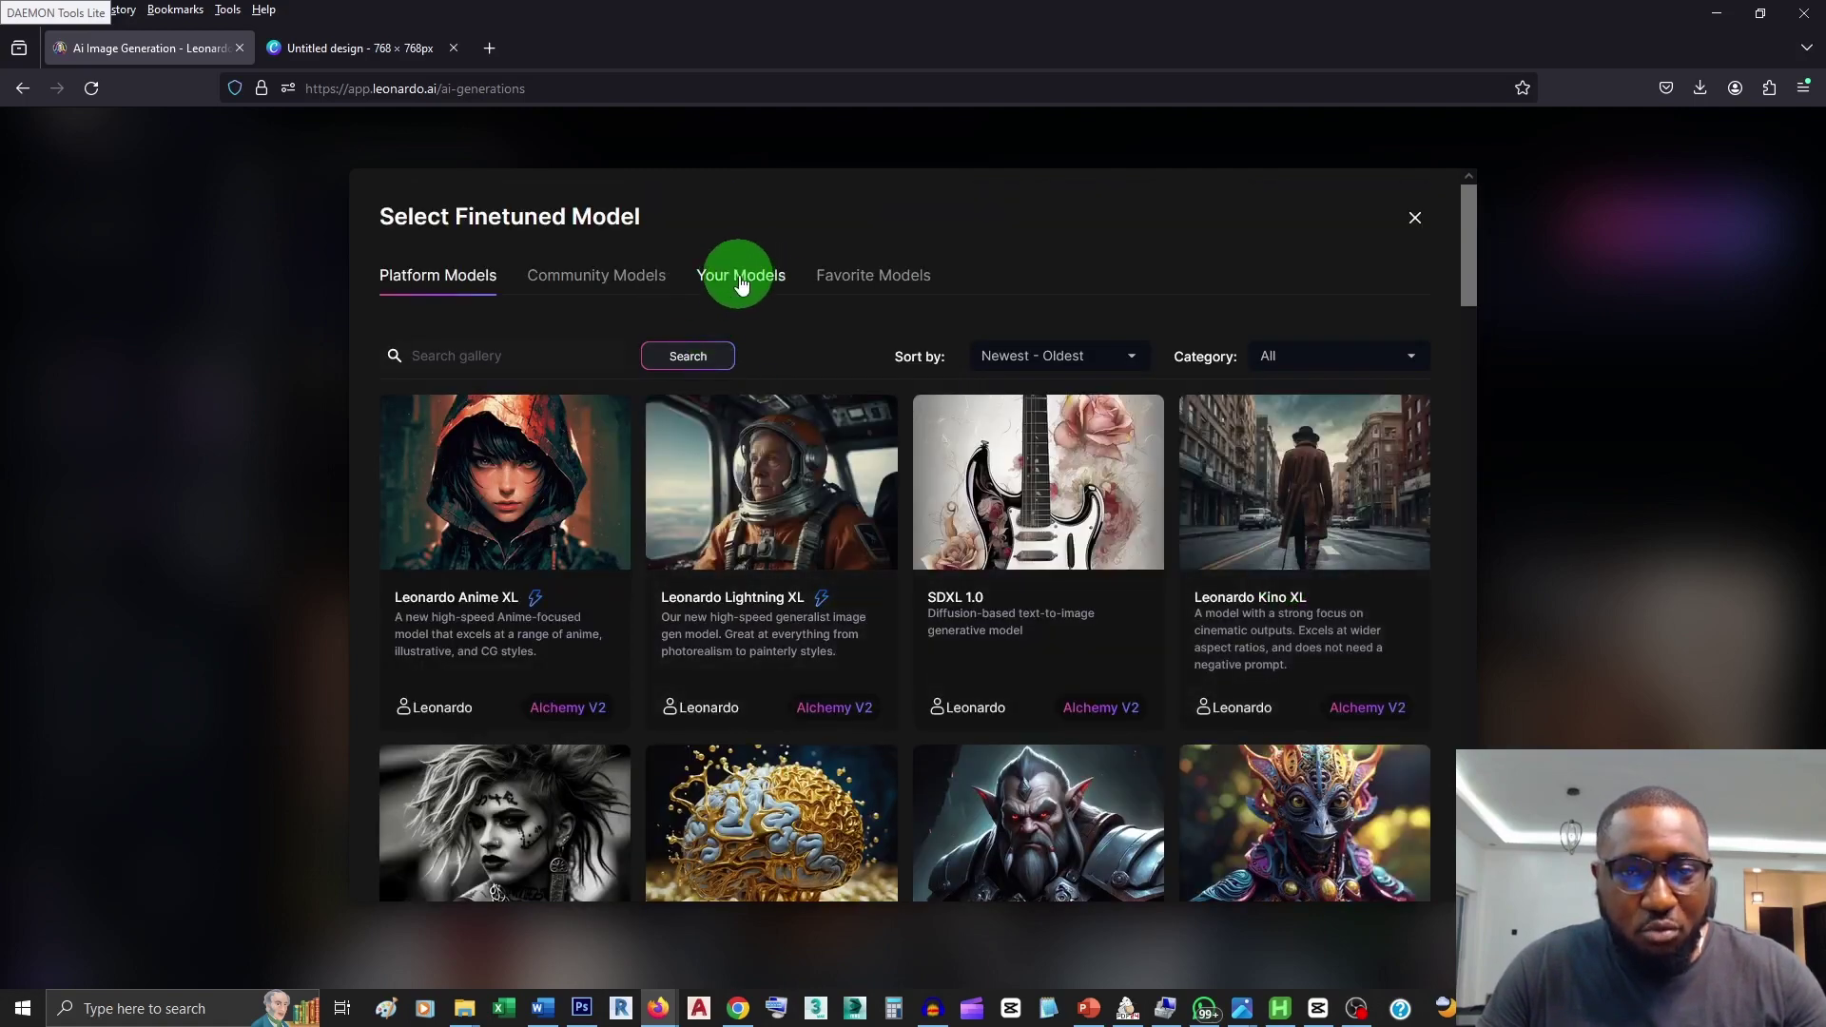
Step: Choose the newly trained dataset model from the account's own models as the model to generate with
click(748, 280)
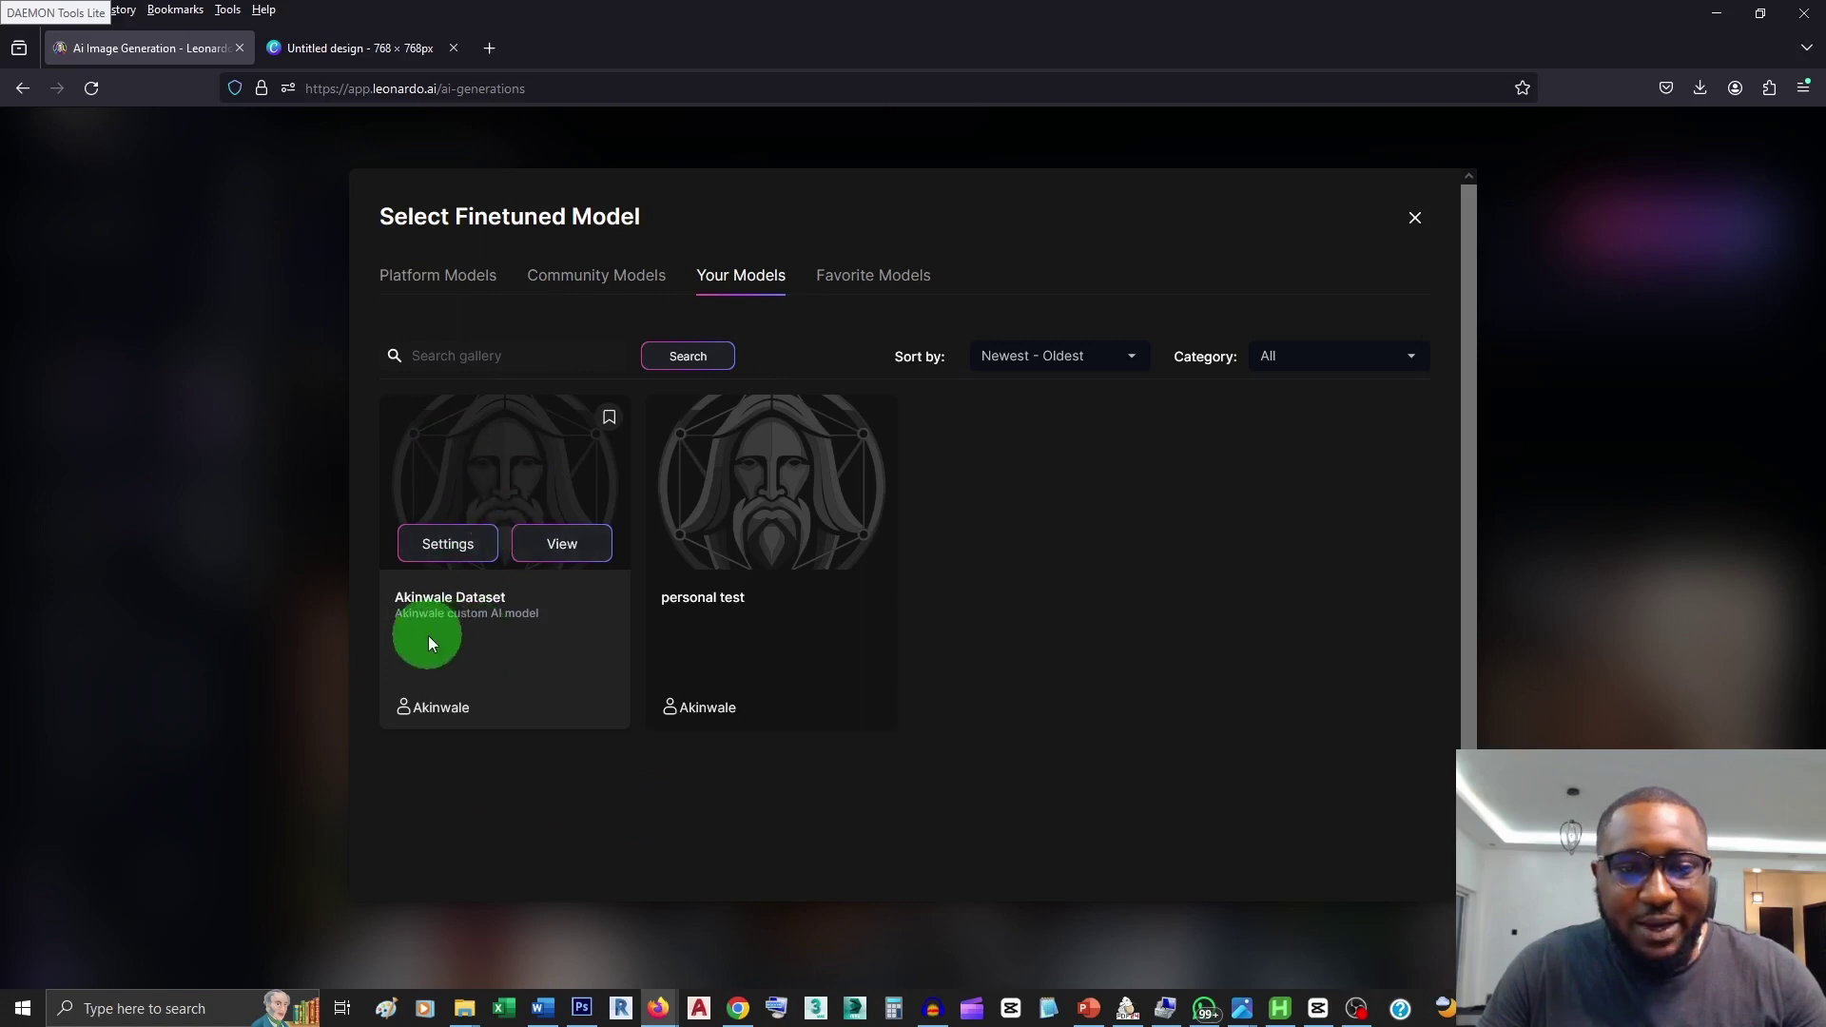
click(562, 544)
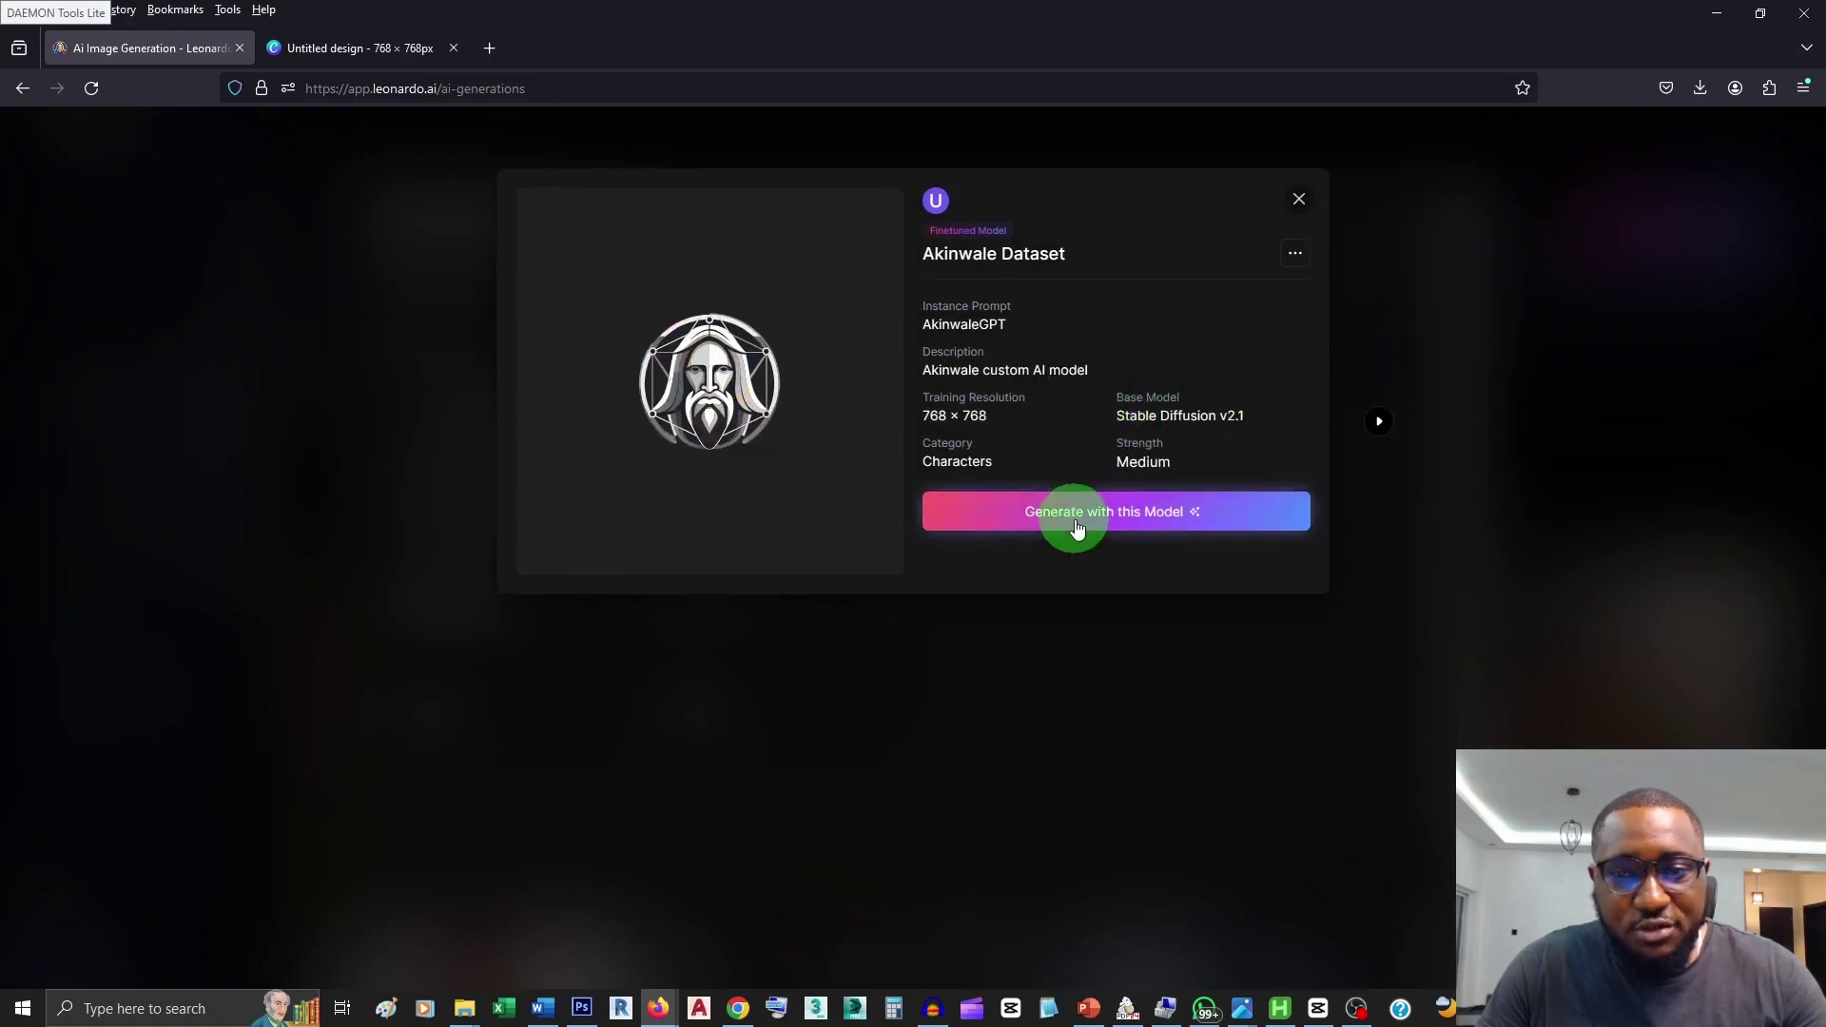
click(1161, 513)
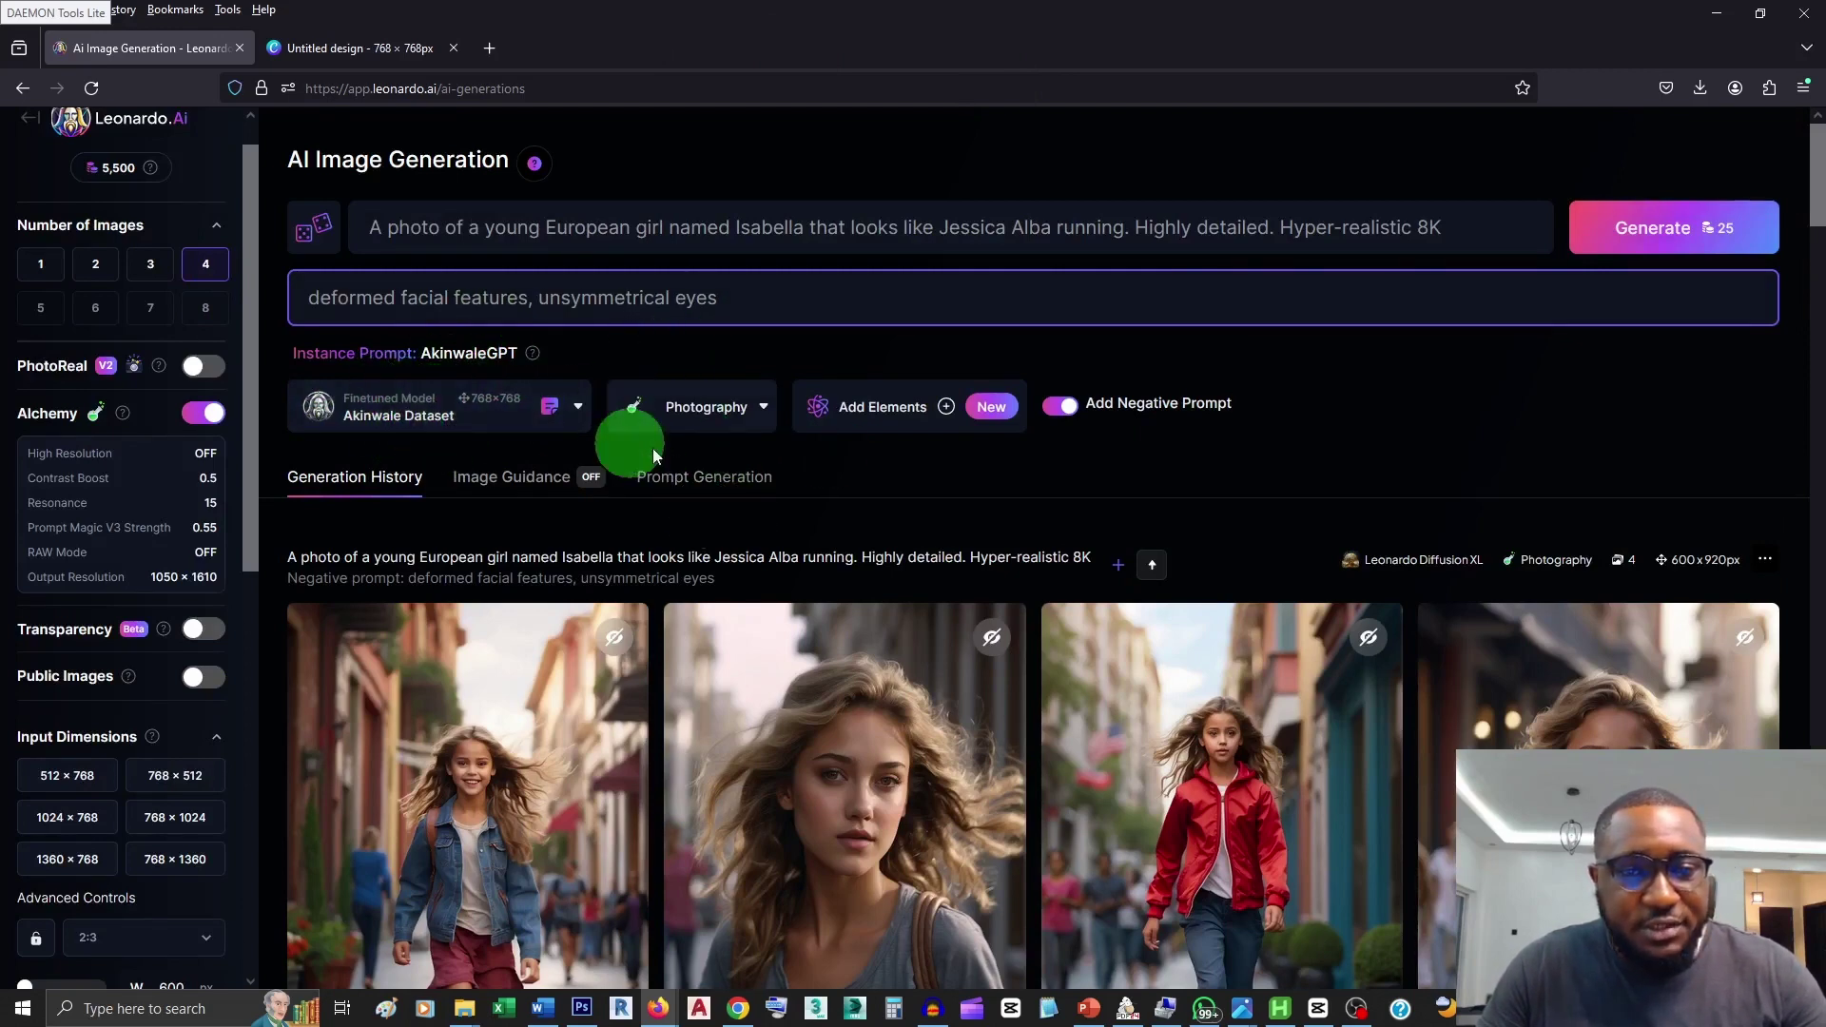
Step: Look through the available image styles and set the input dimensions to 768 × 768 px
click(765, 411)
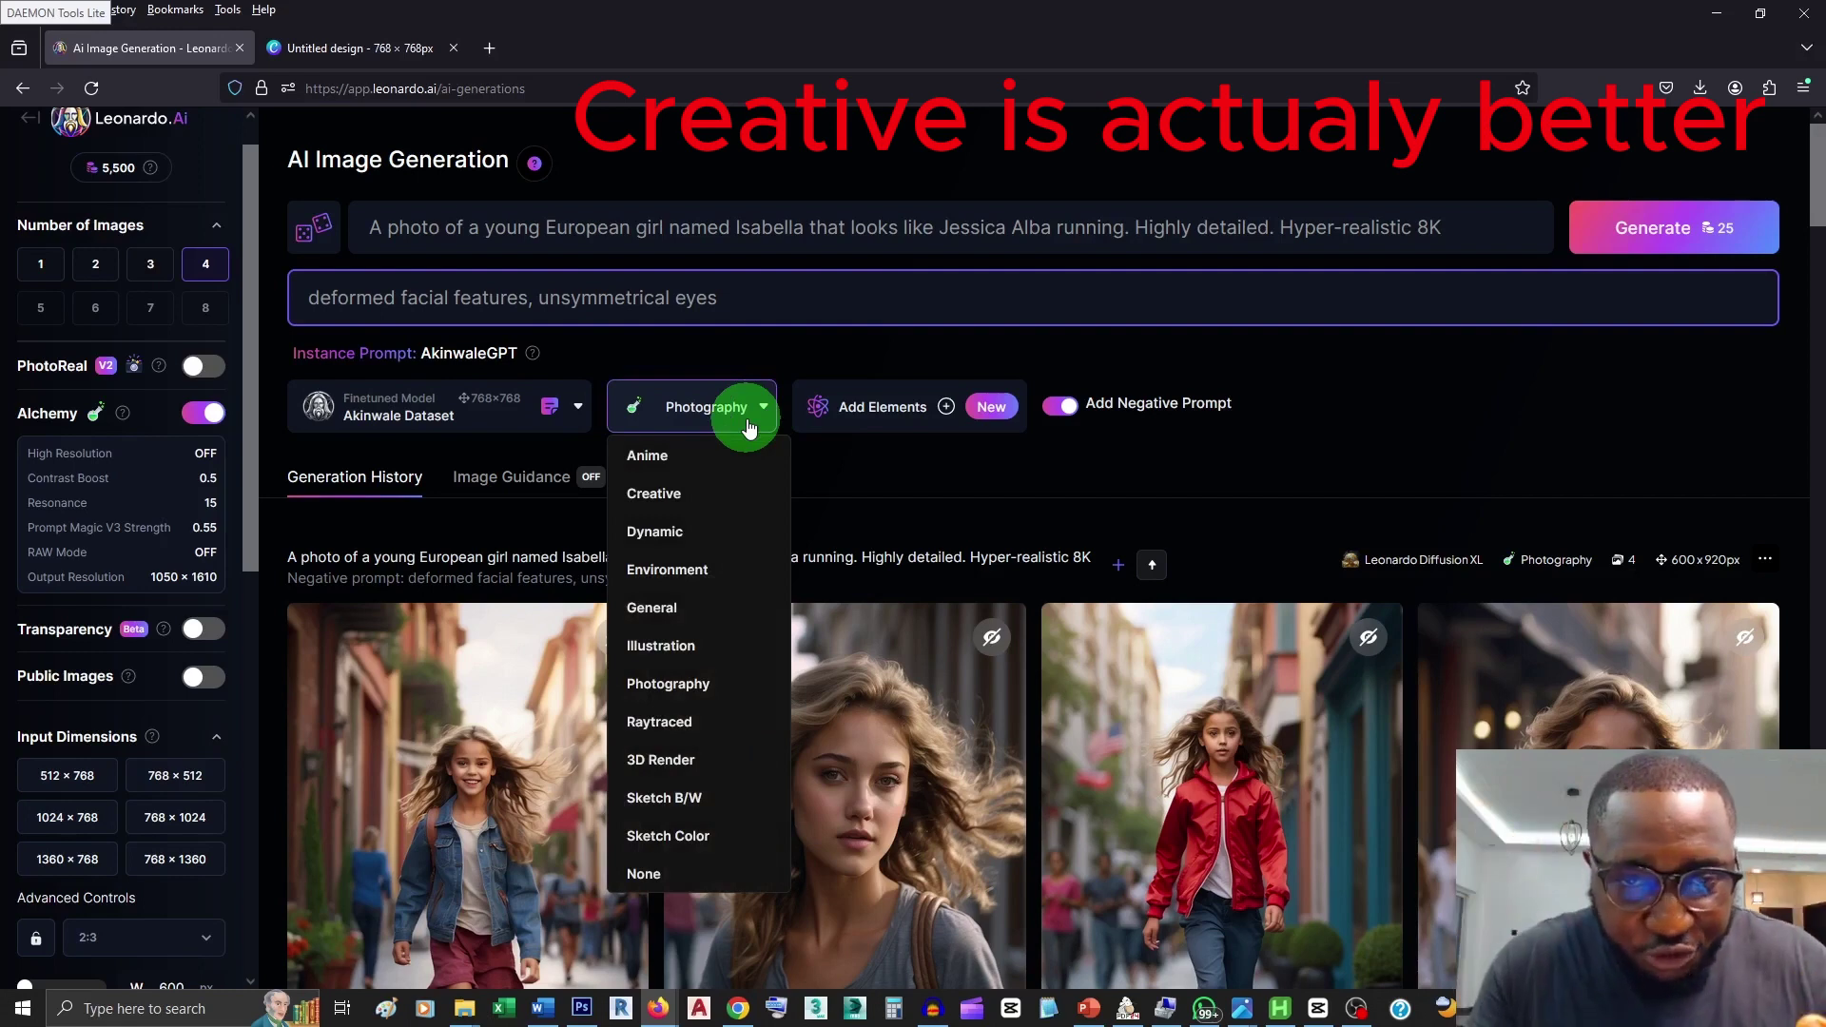
click(749, 426)
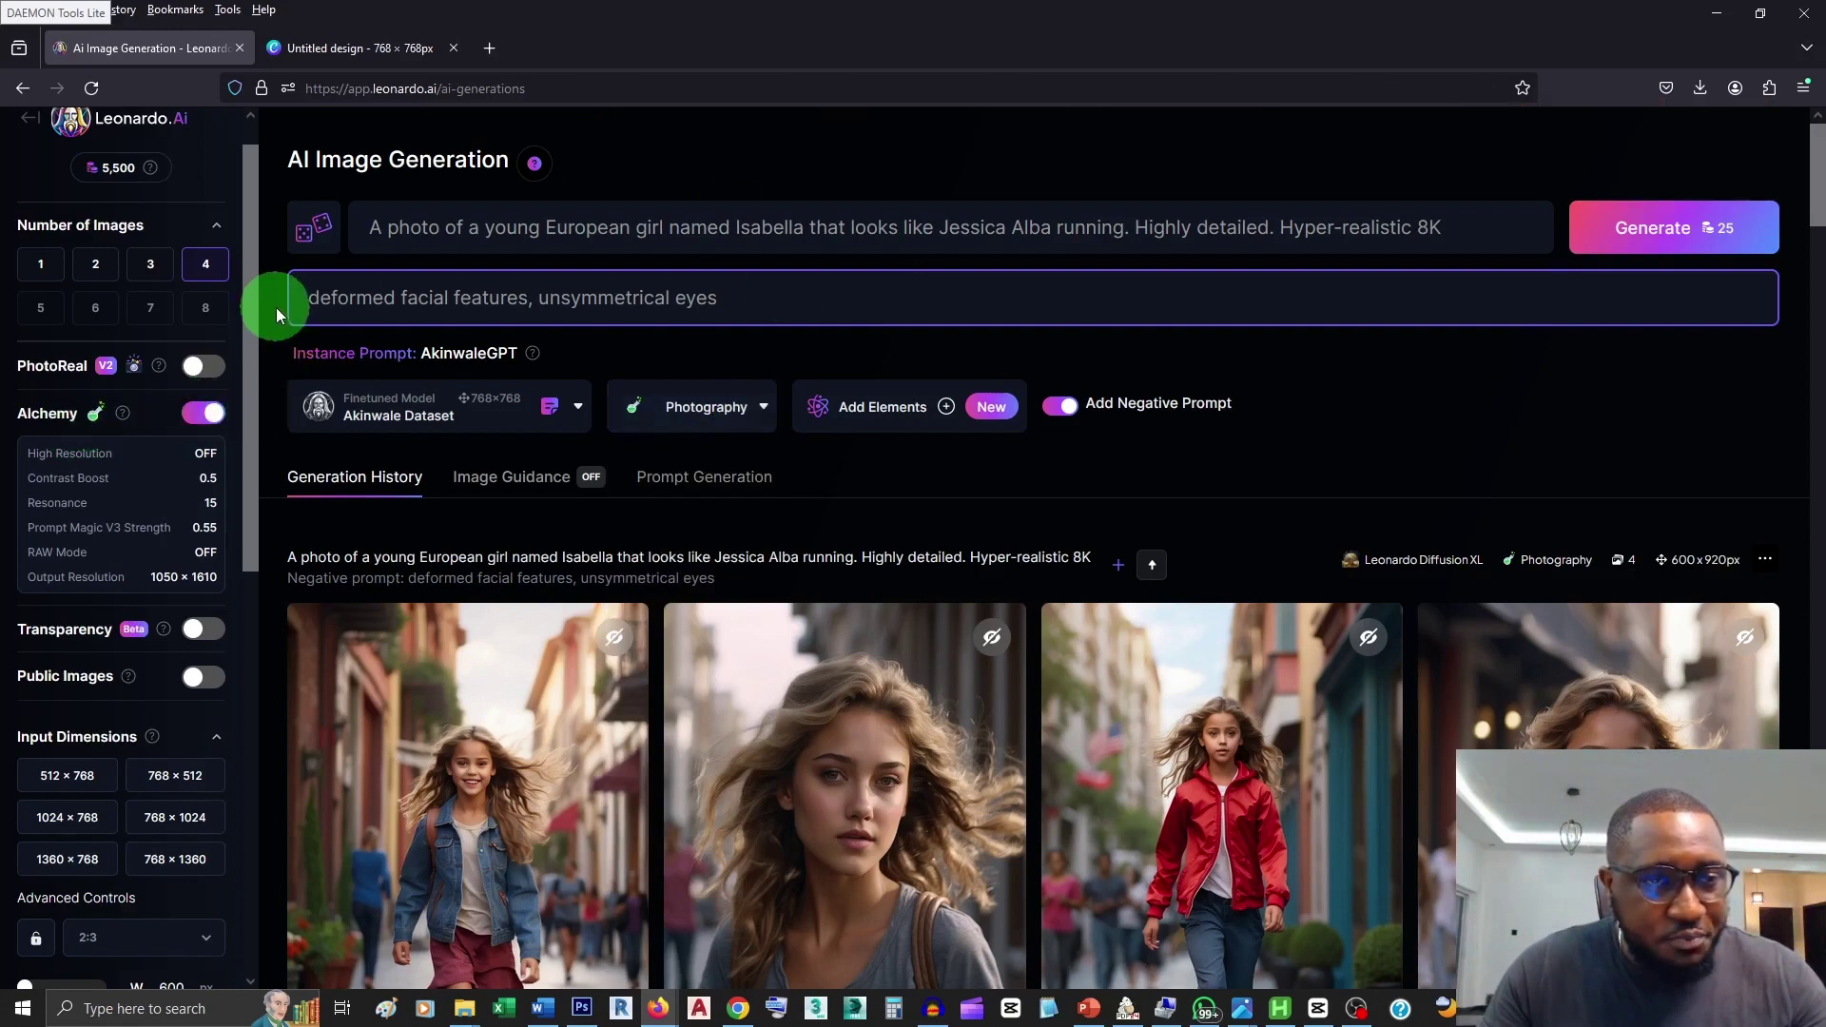
drag(248, 289, 246, 442)
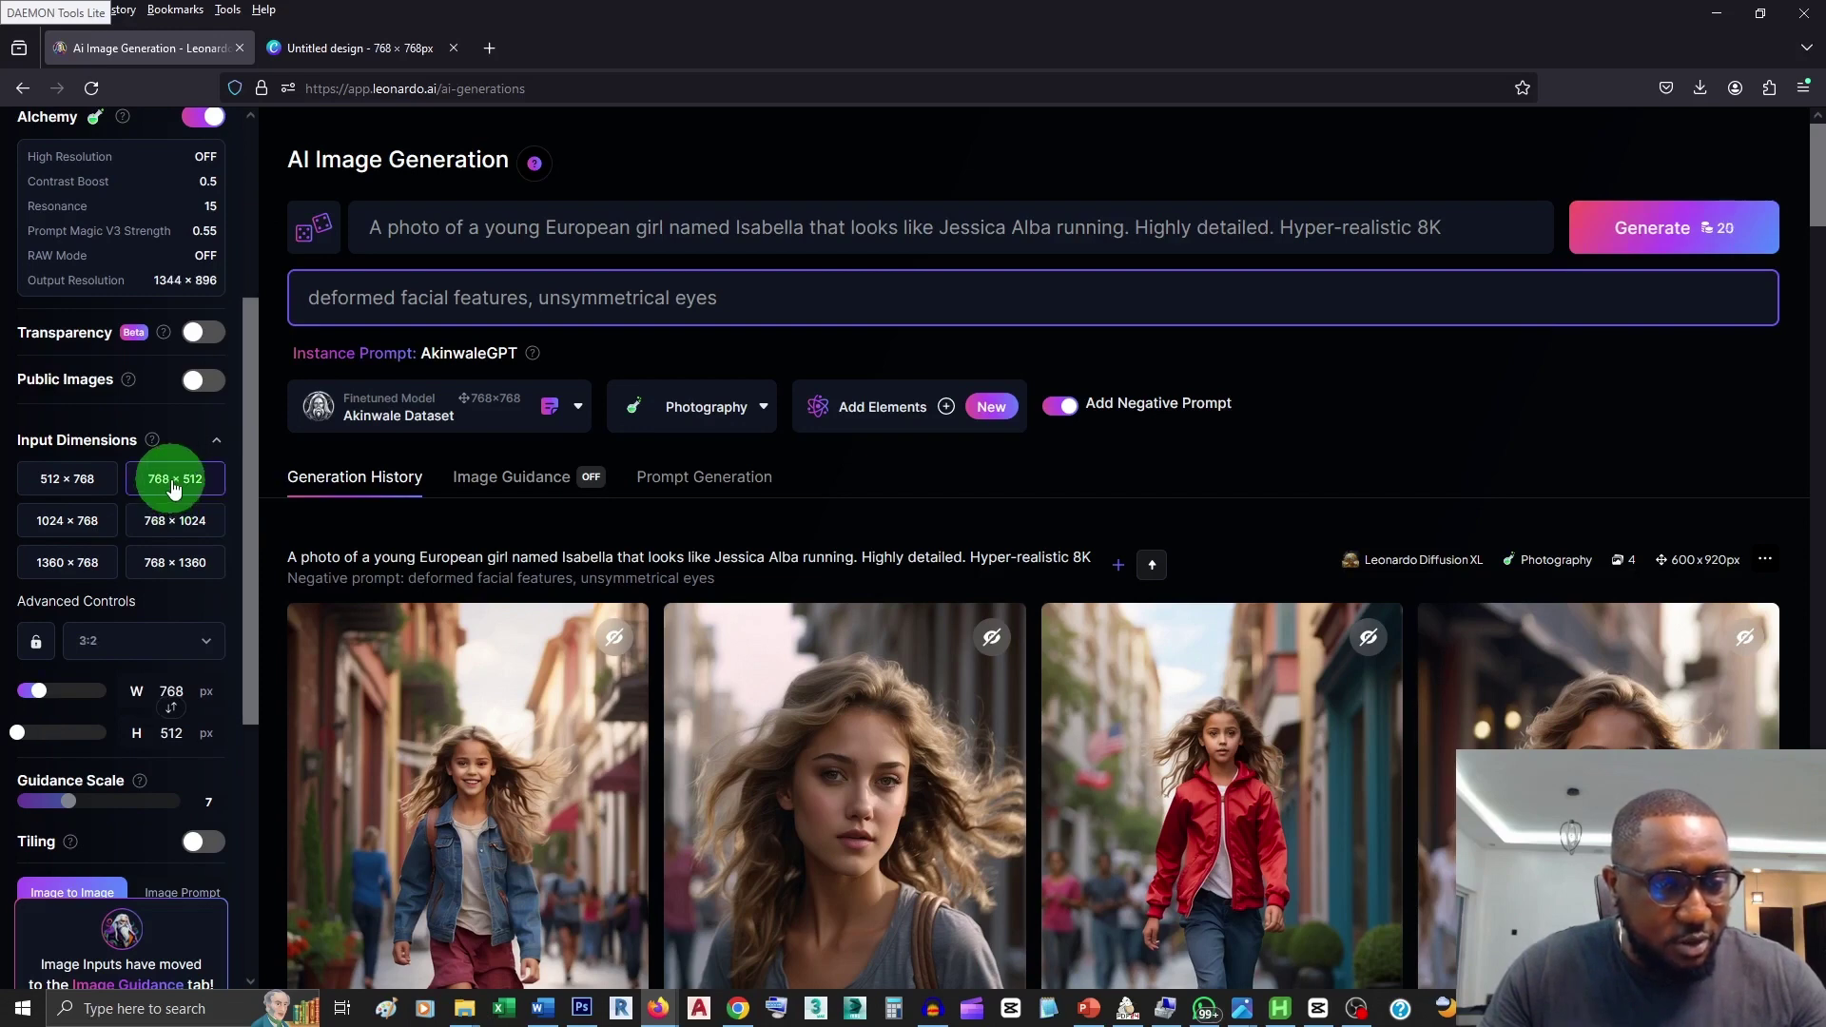
click(181, 734)
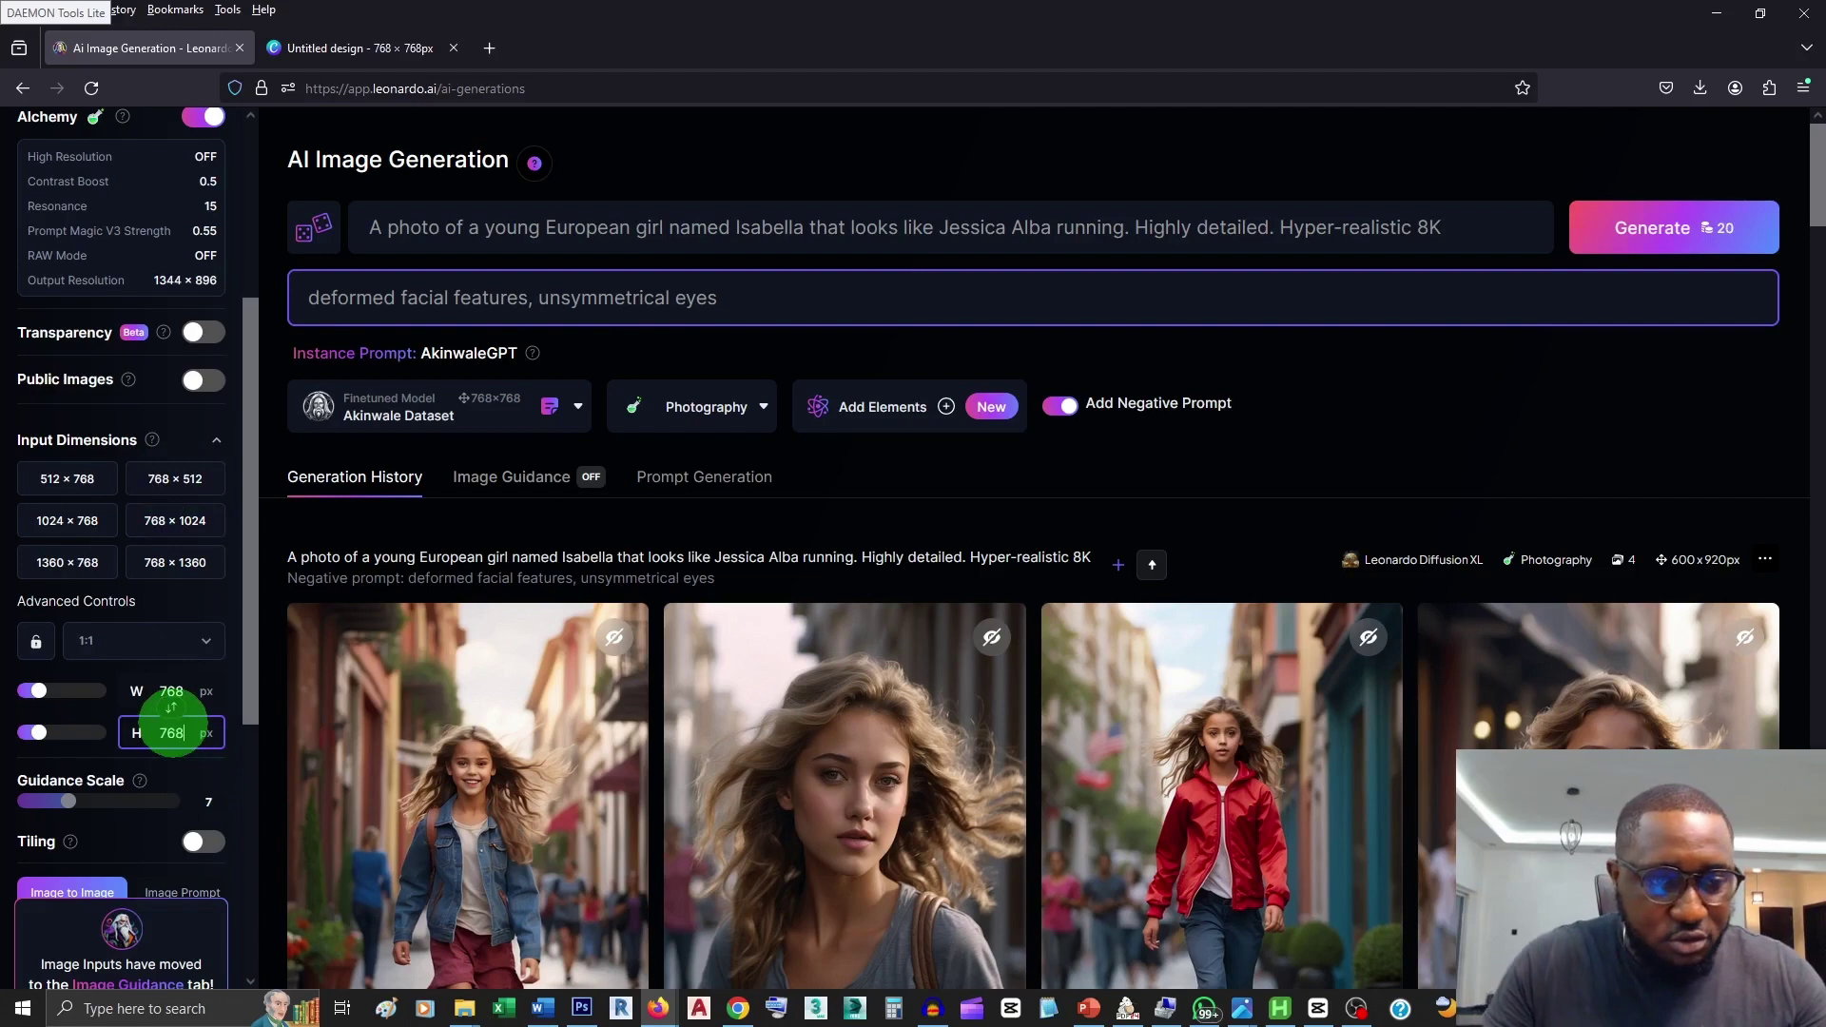
click(171, 692)
drag(259, 403, 249, 233)
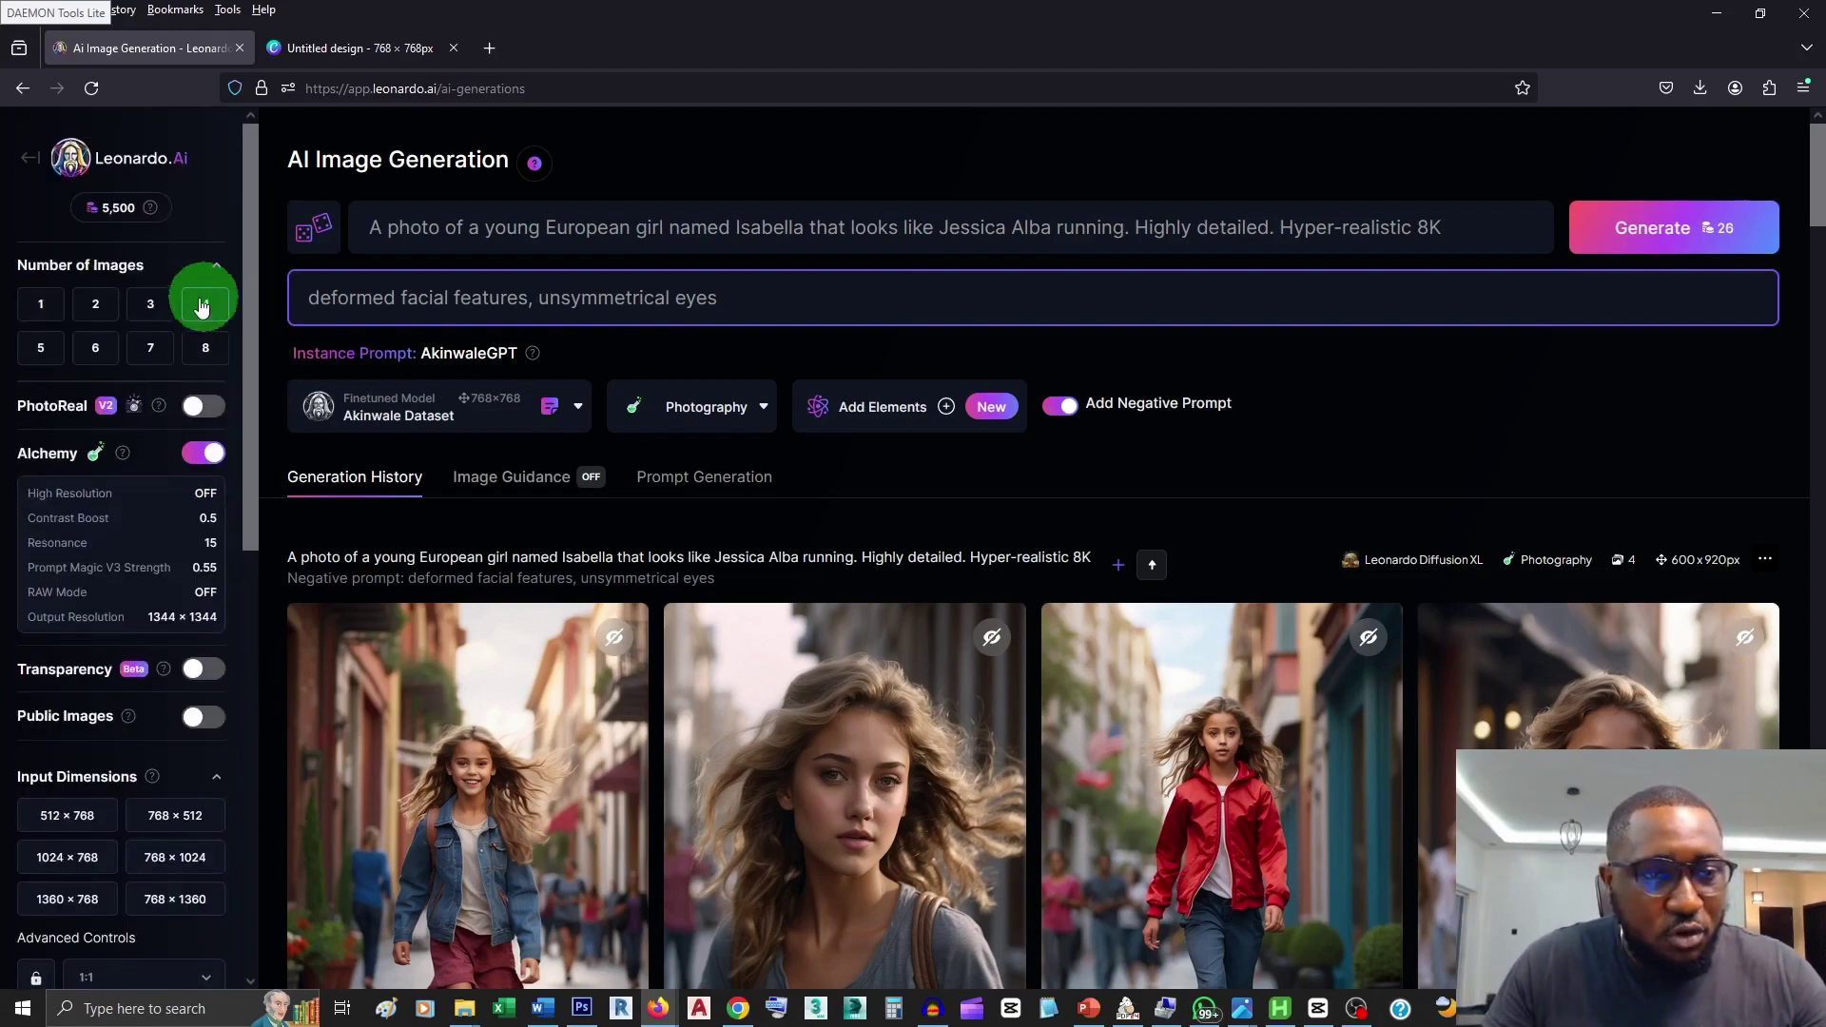
Step: Examine the prompt and the negative prompt text, switching the negative prompt off and back on
click(588, 225)
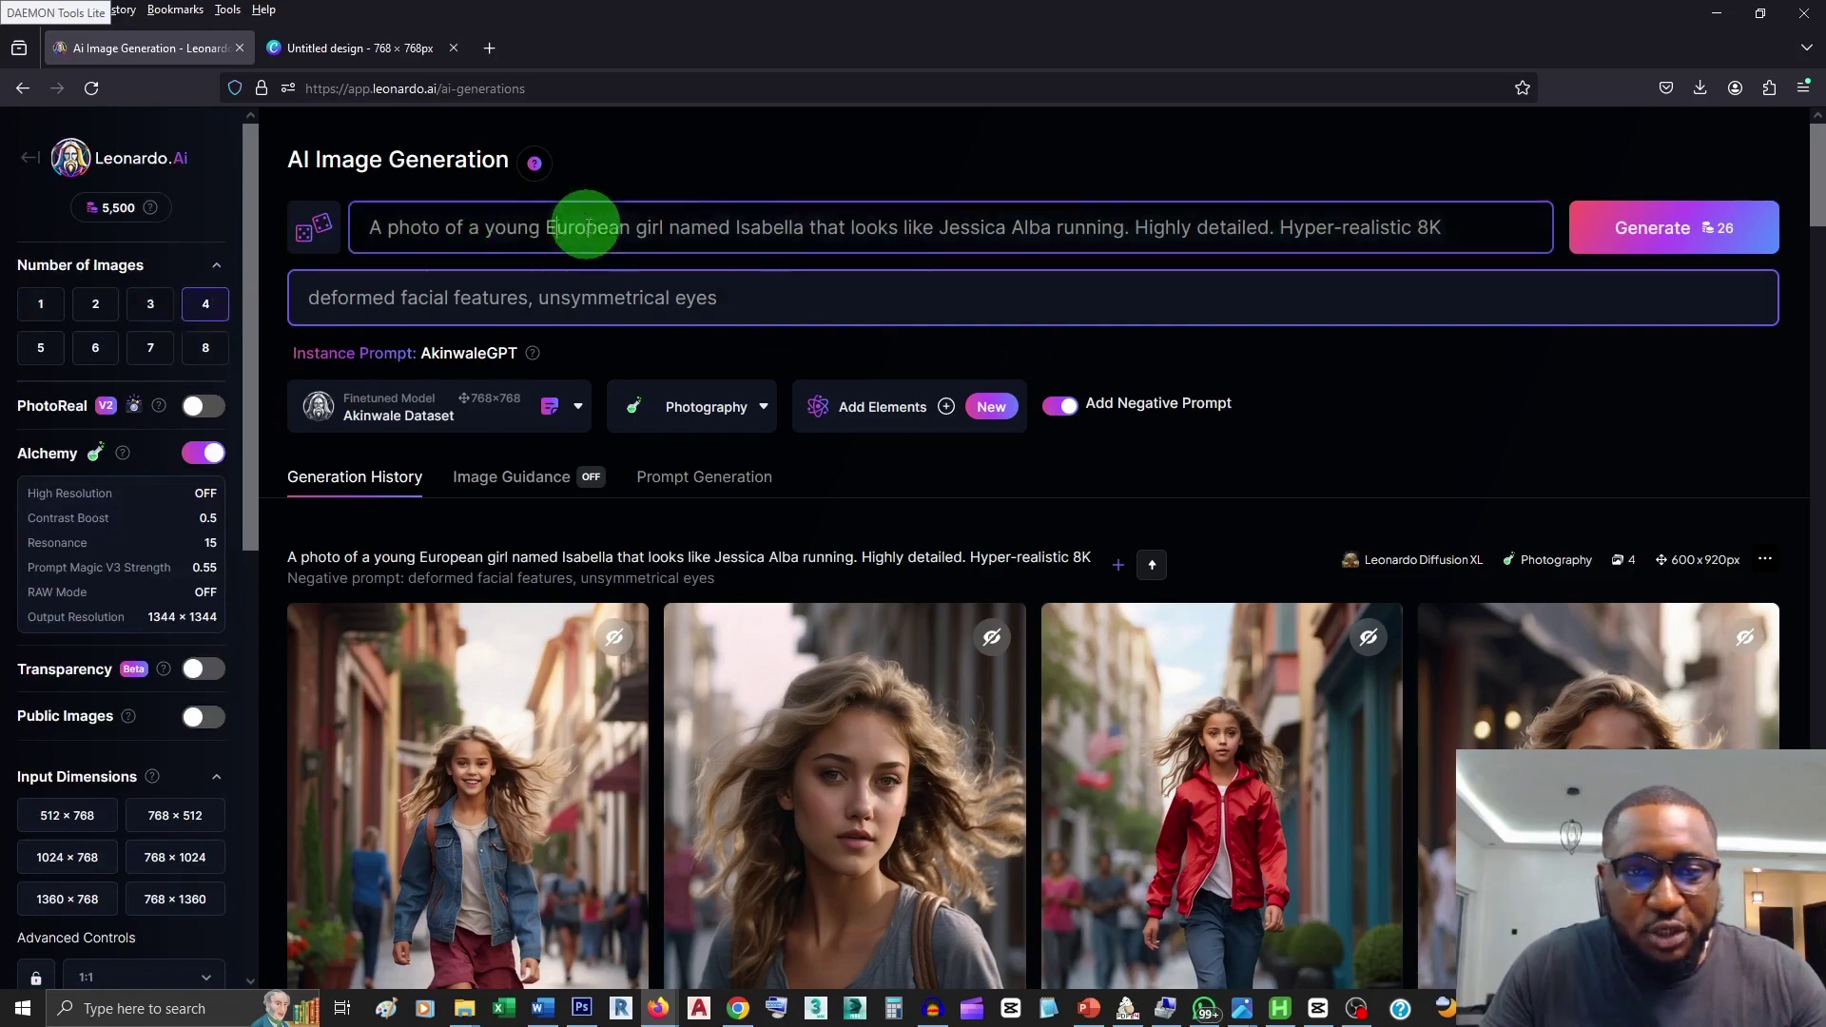
click(1033, 295)
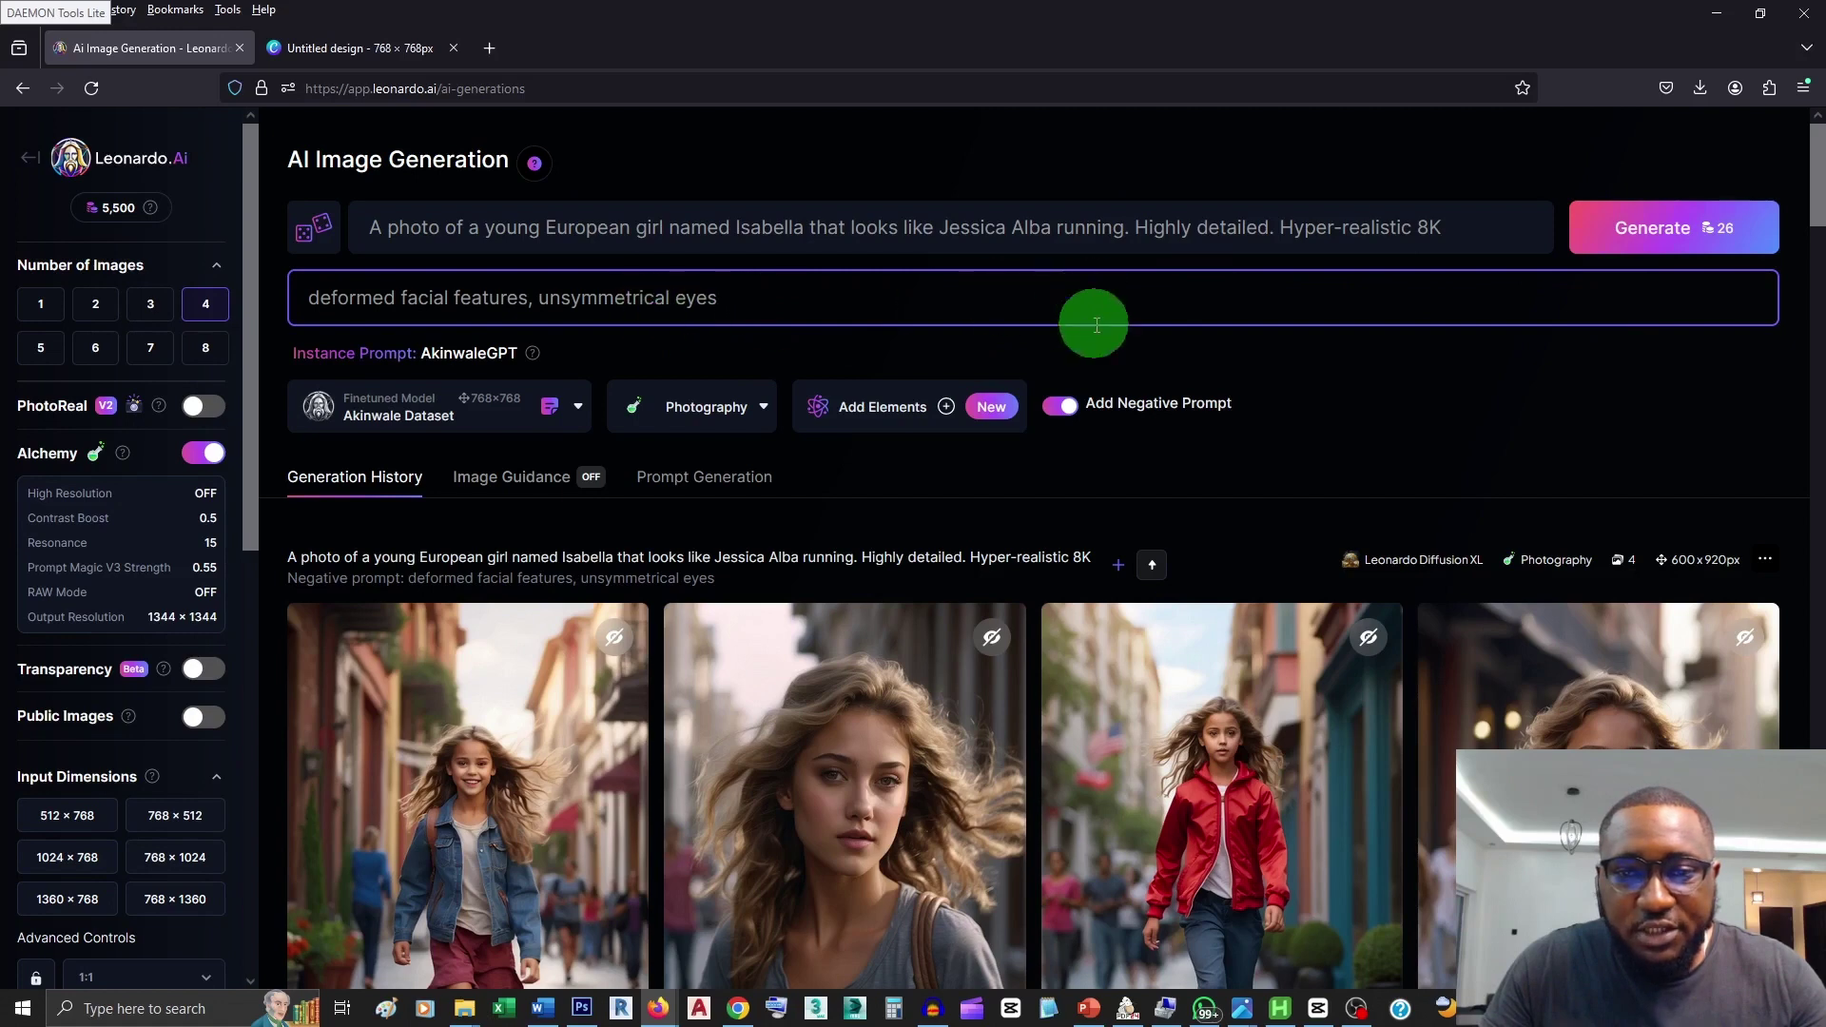
click(1065, 407)
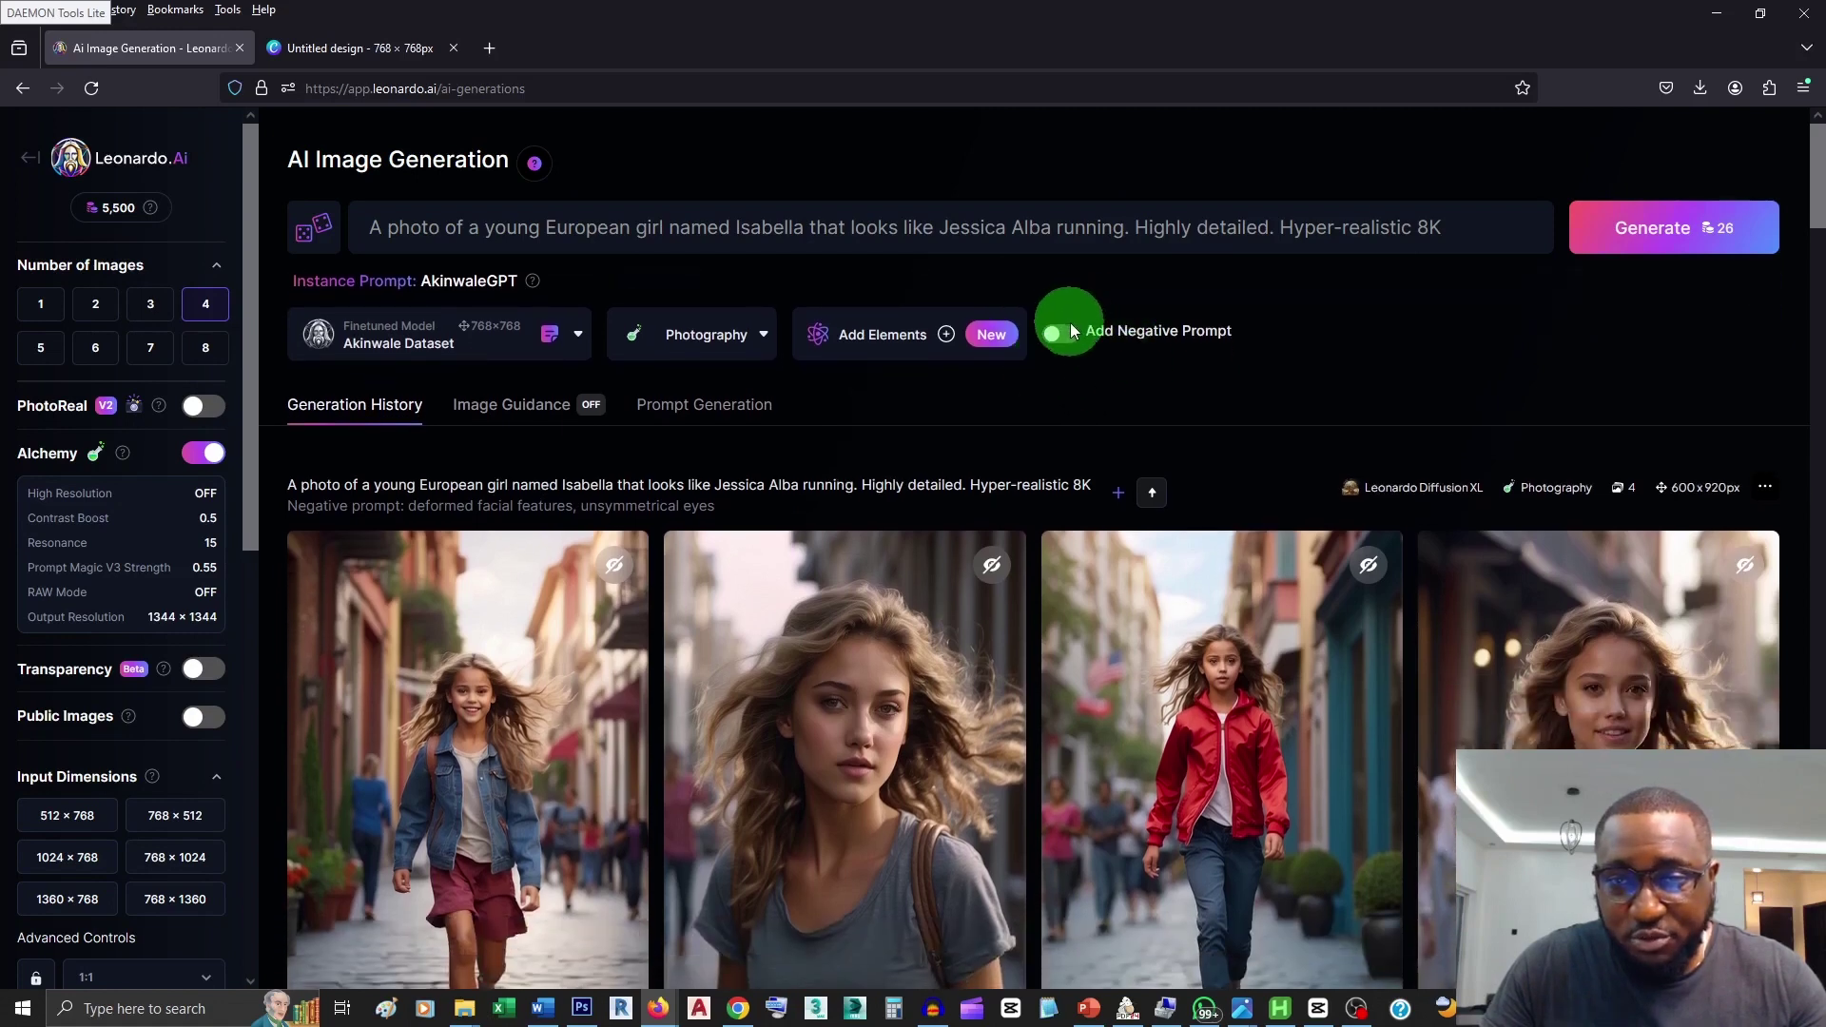
click(1062, 332)
click(374, 312)
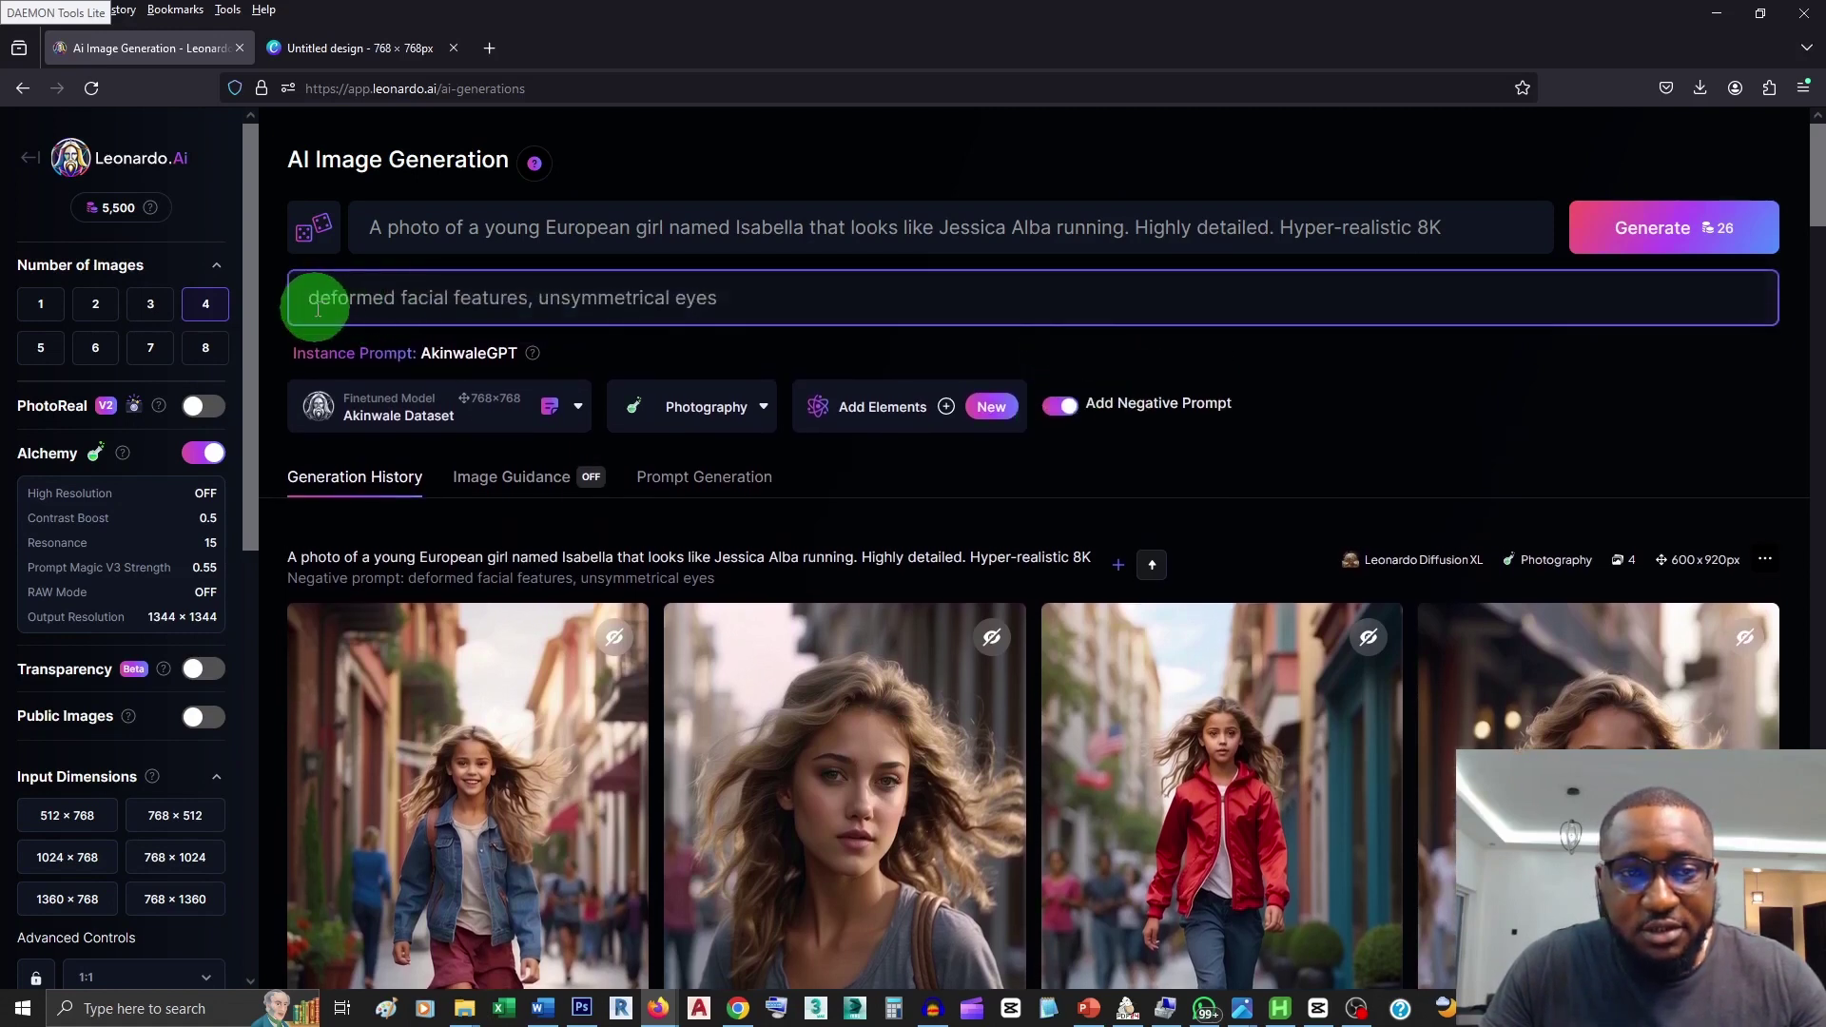
drag(310, 305, 722, 298)
click(544, 301)
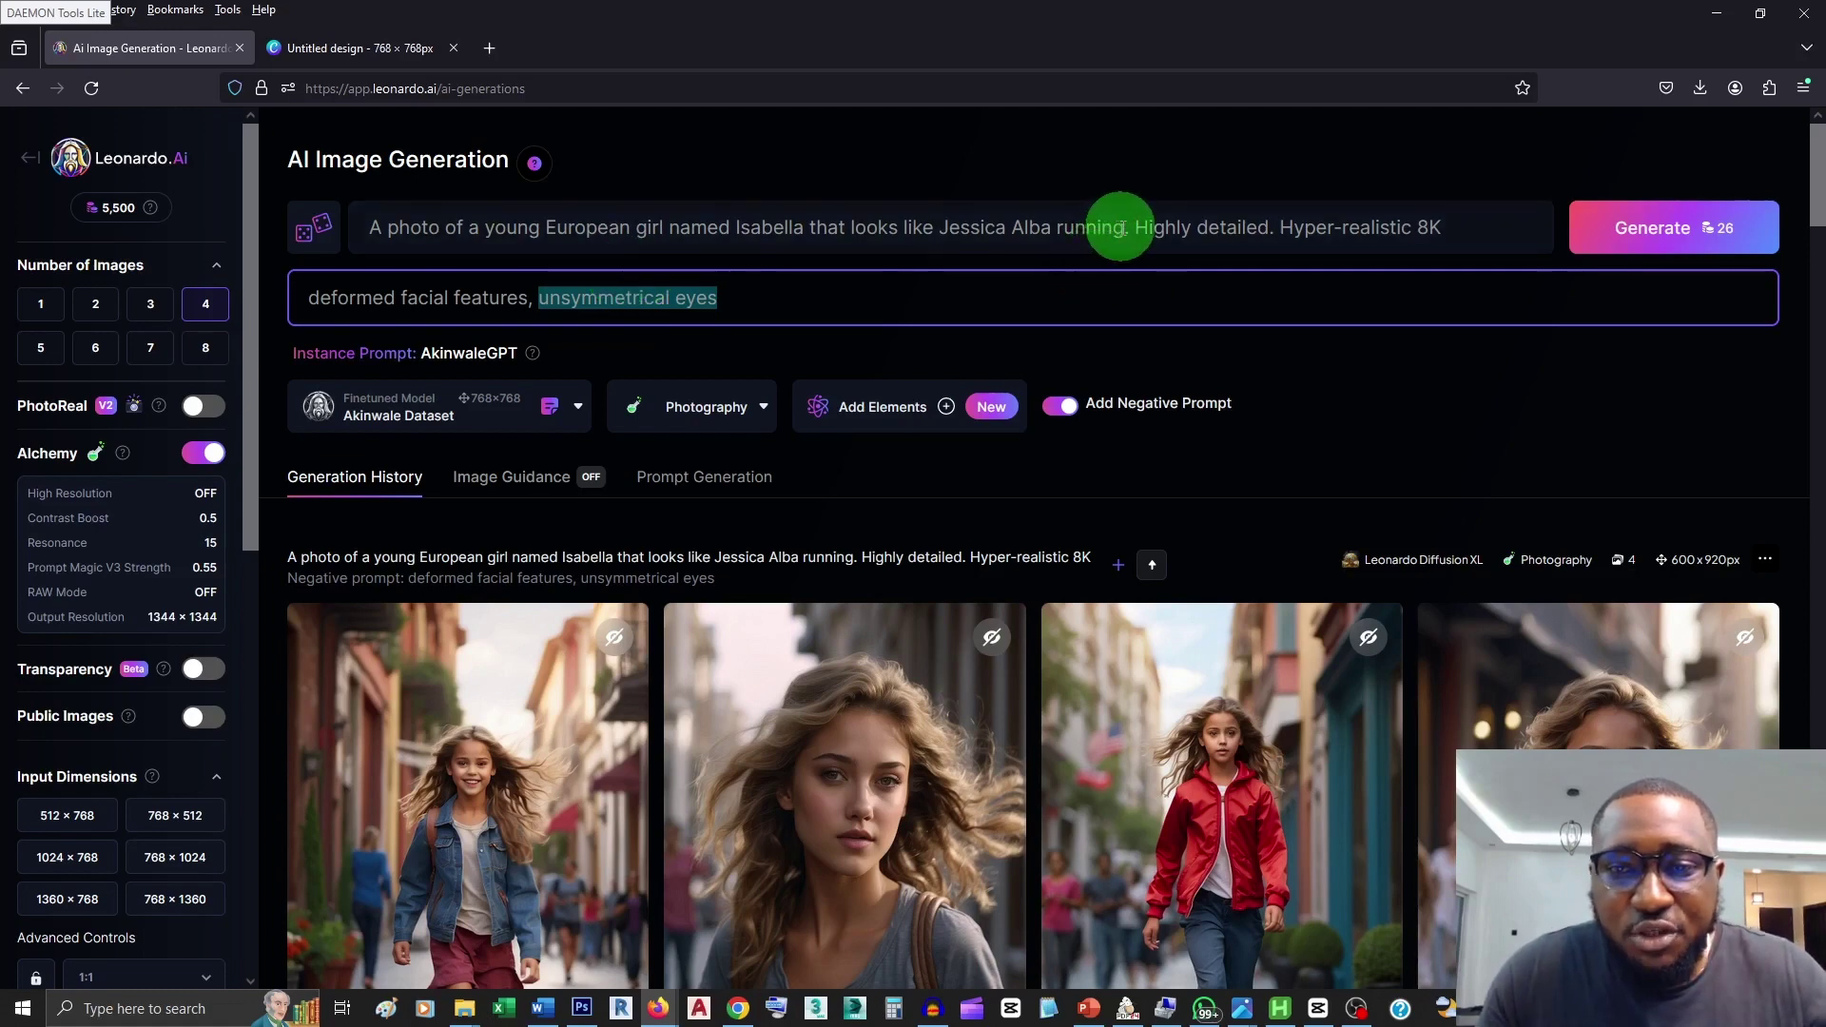
Step: Replace the prompt's opening description with "A cinematic photo of a young african man named" followed by the trained model's instance prompt word
drag(1124, 227, 364, 228)
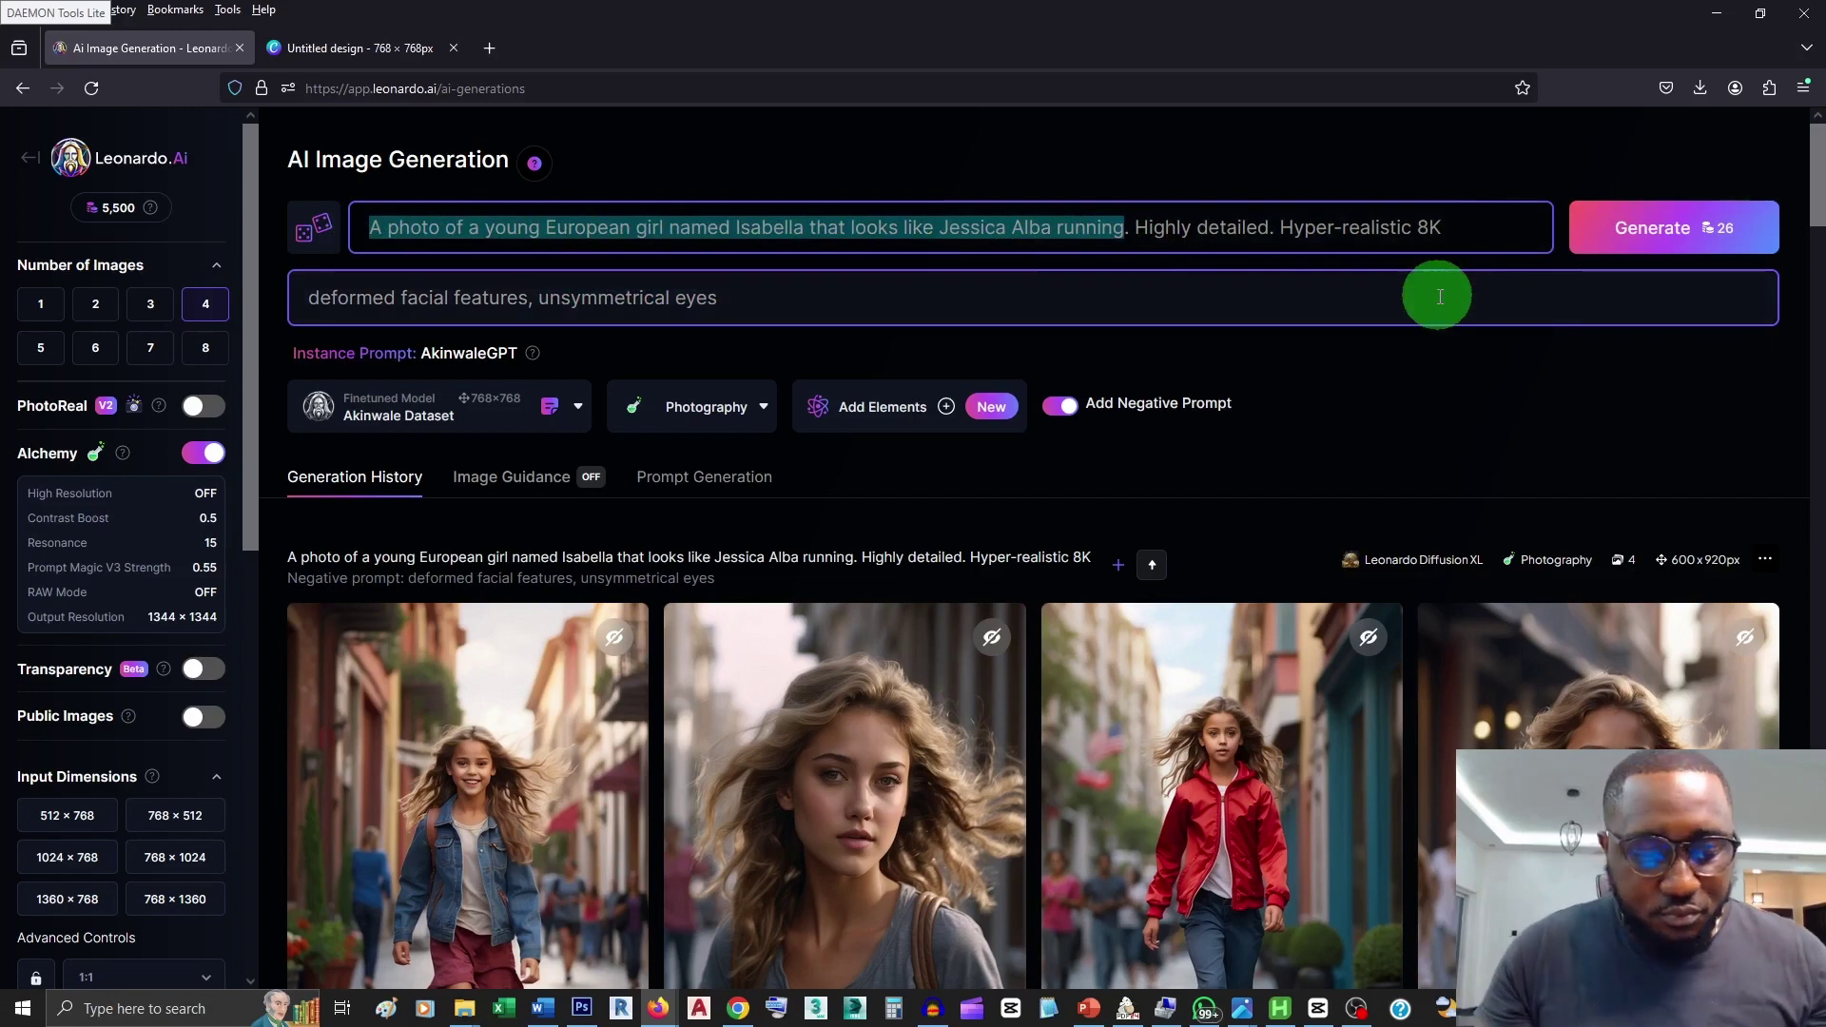
text(A p)
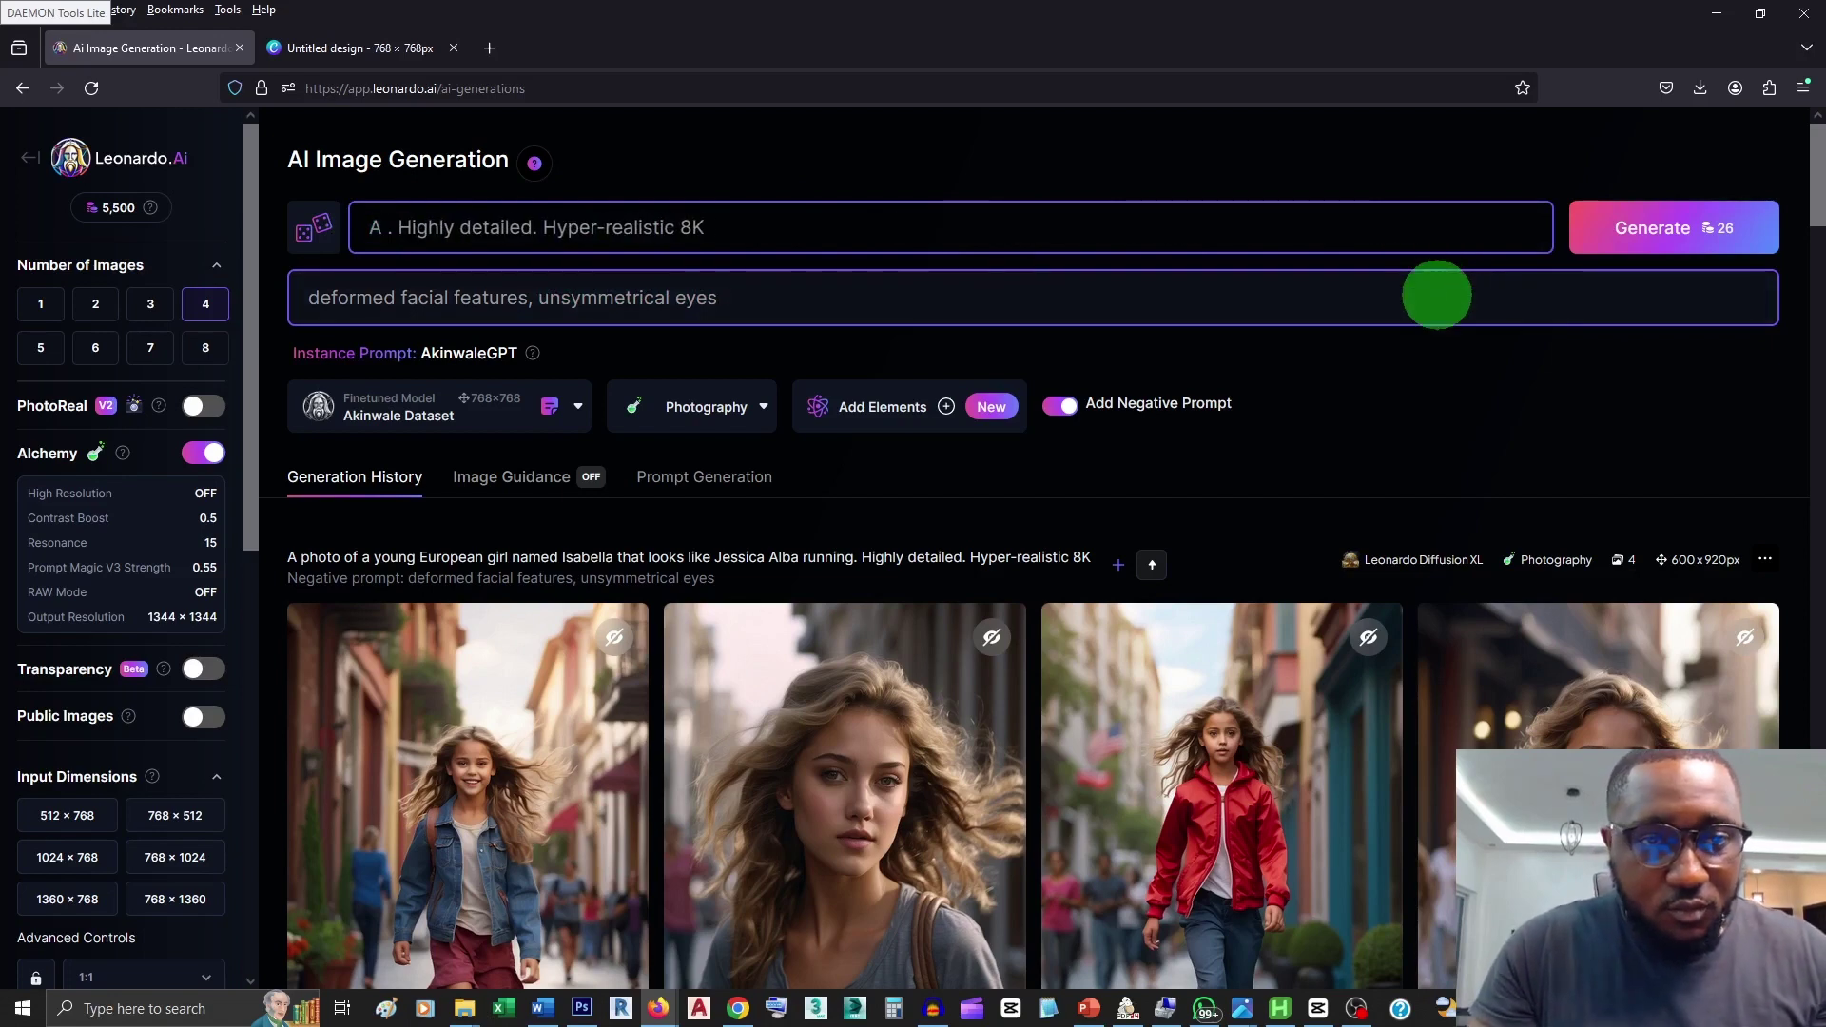
text(inematic ph)
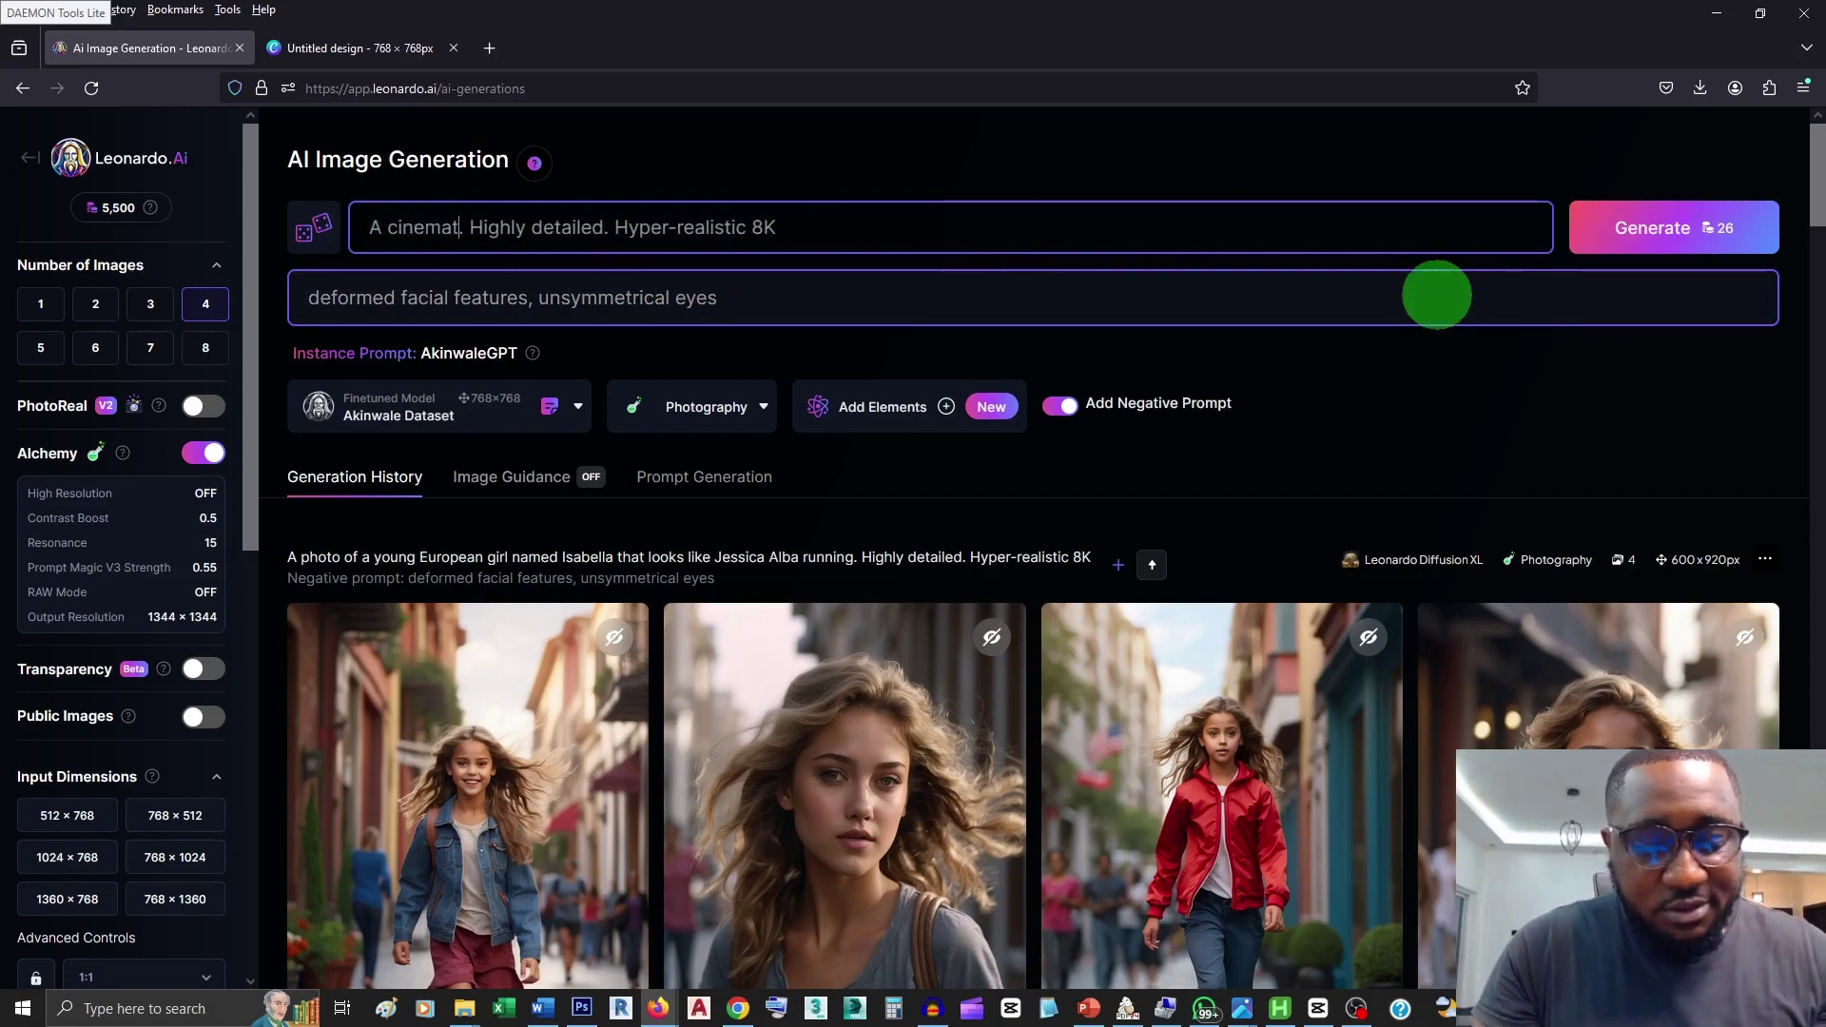
text(o)
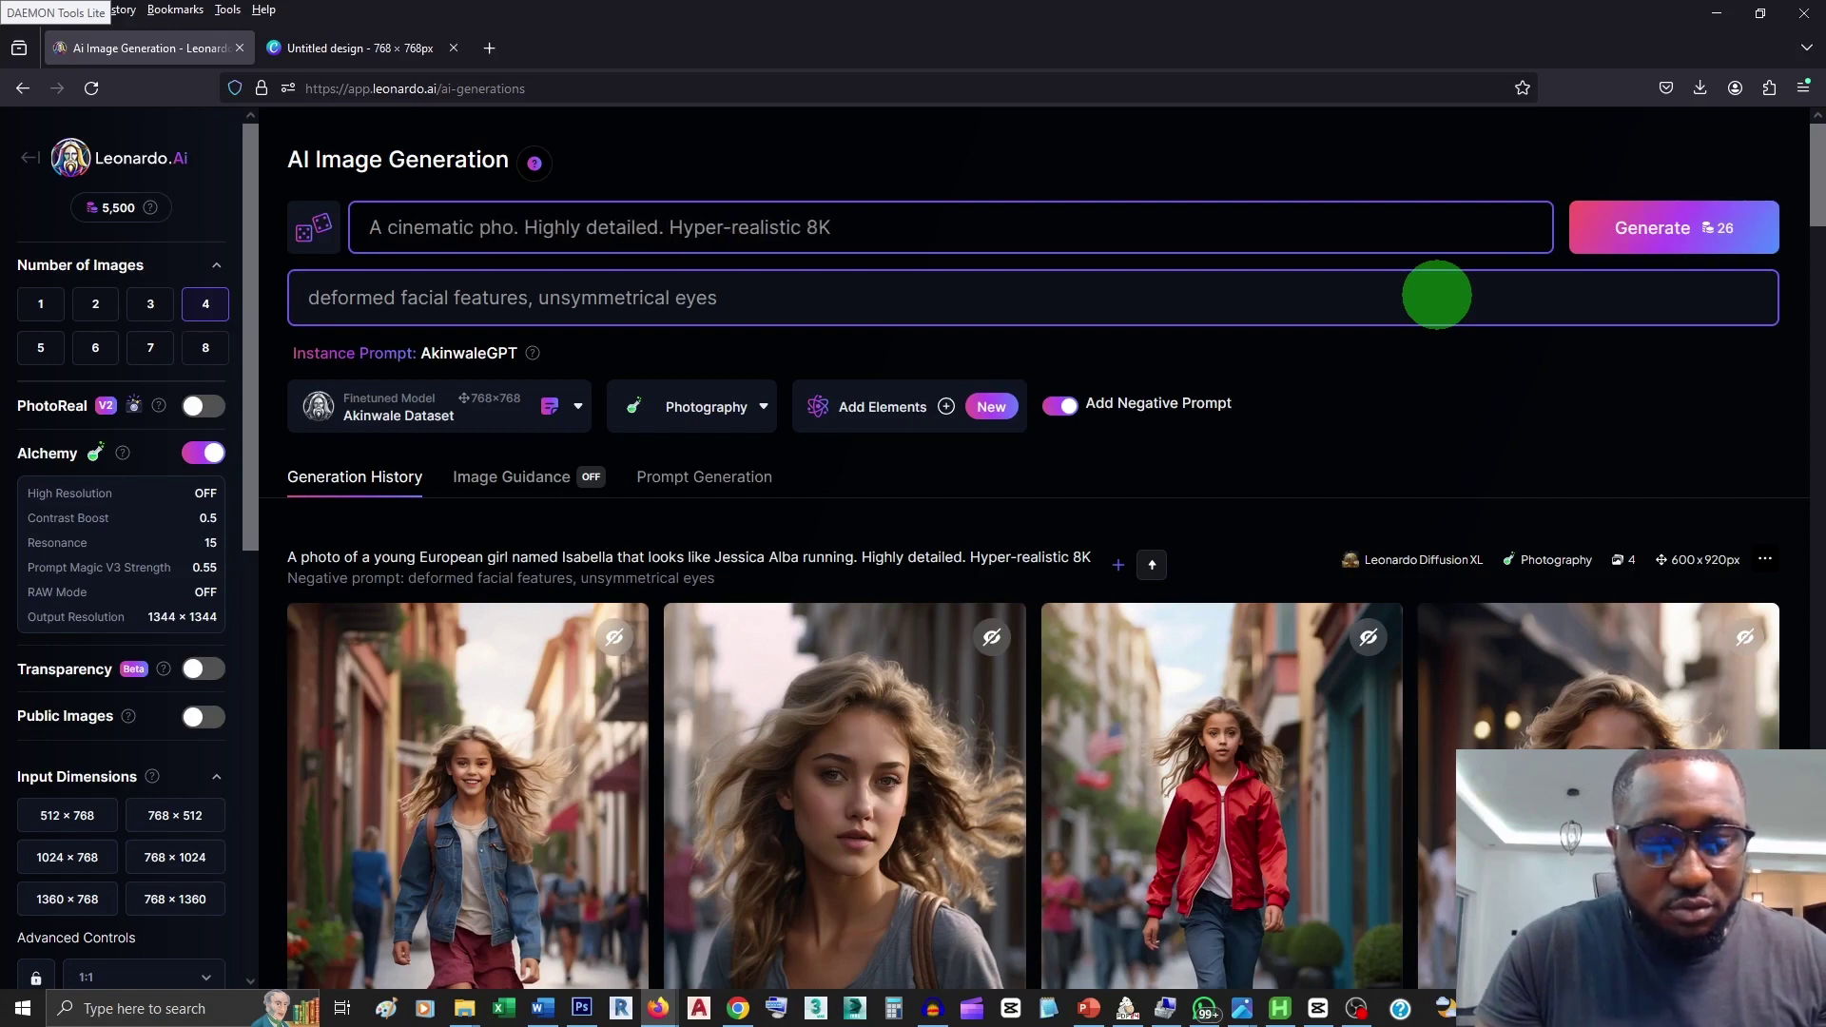
text(to of a young )
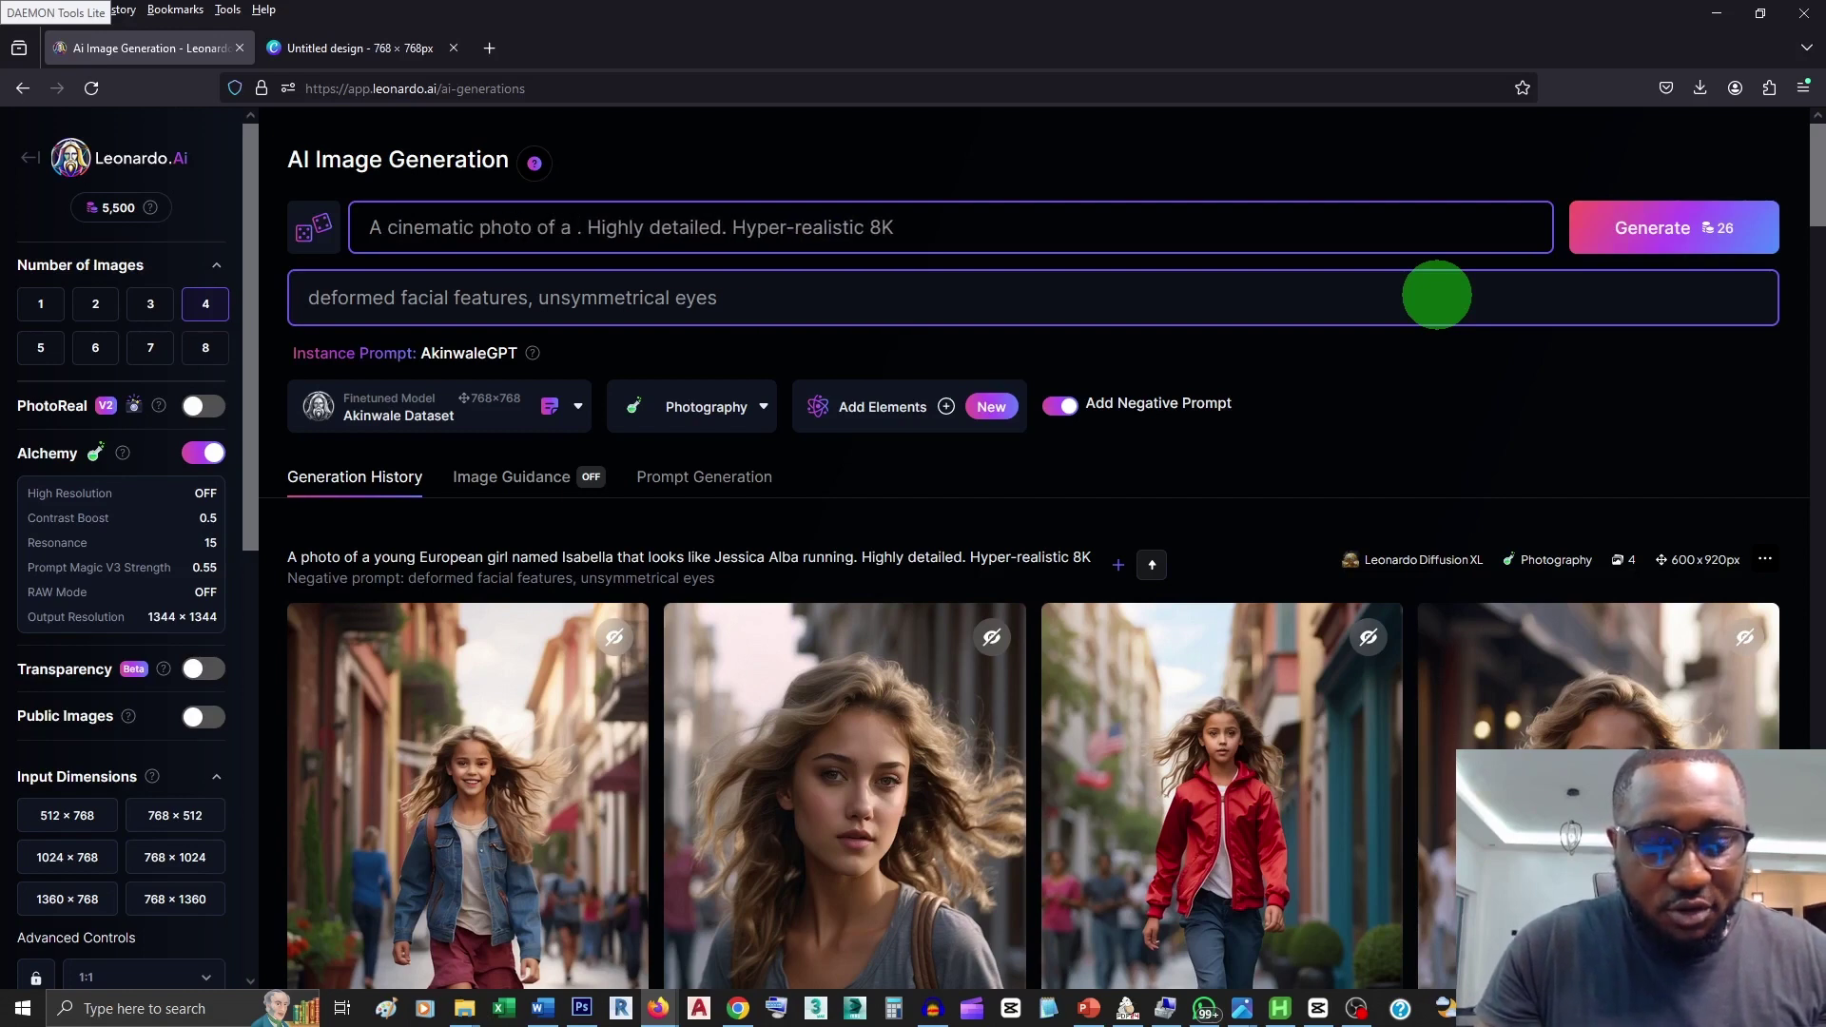
text(african )
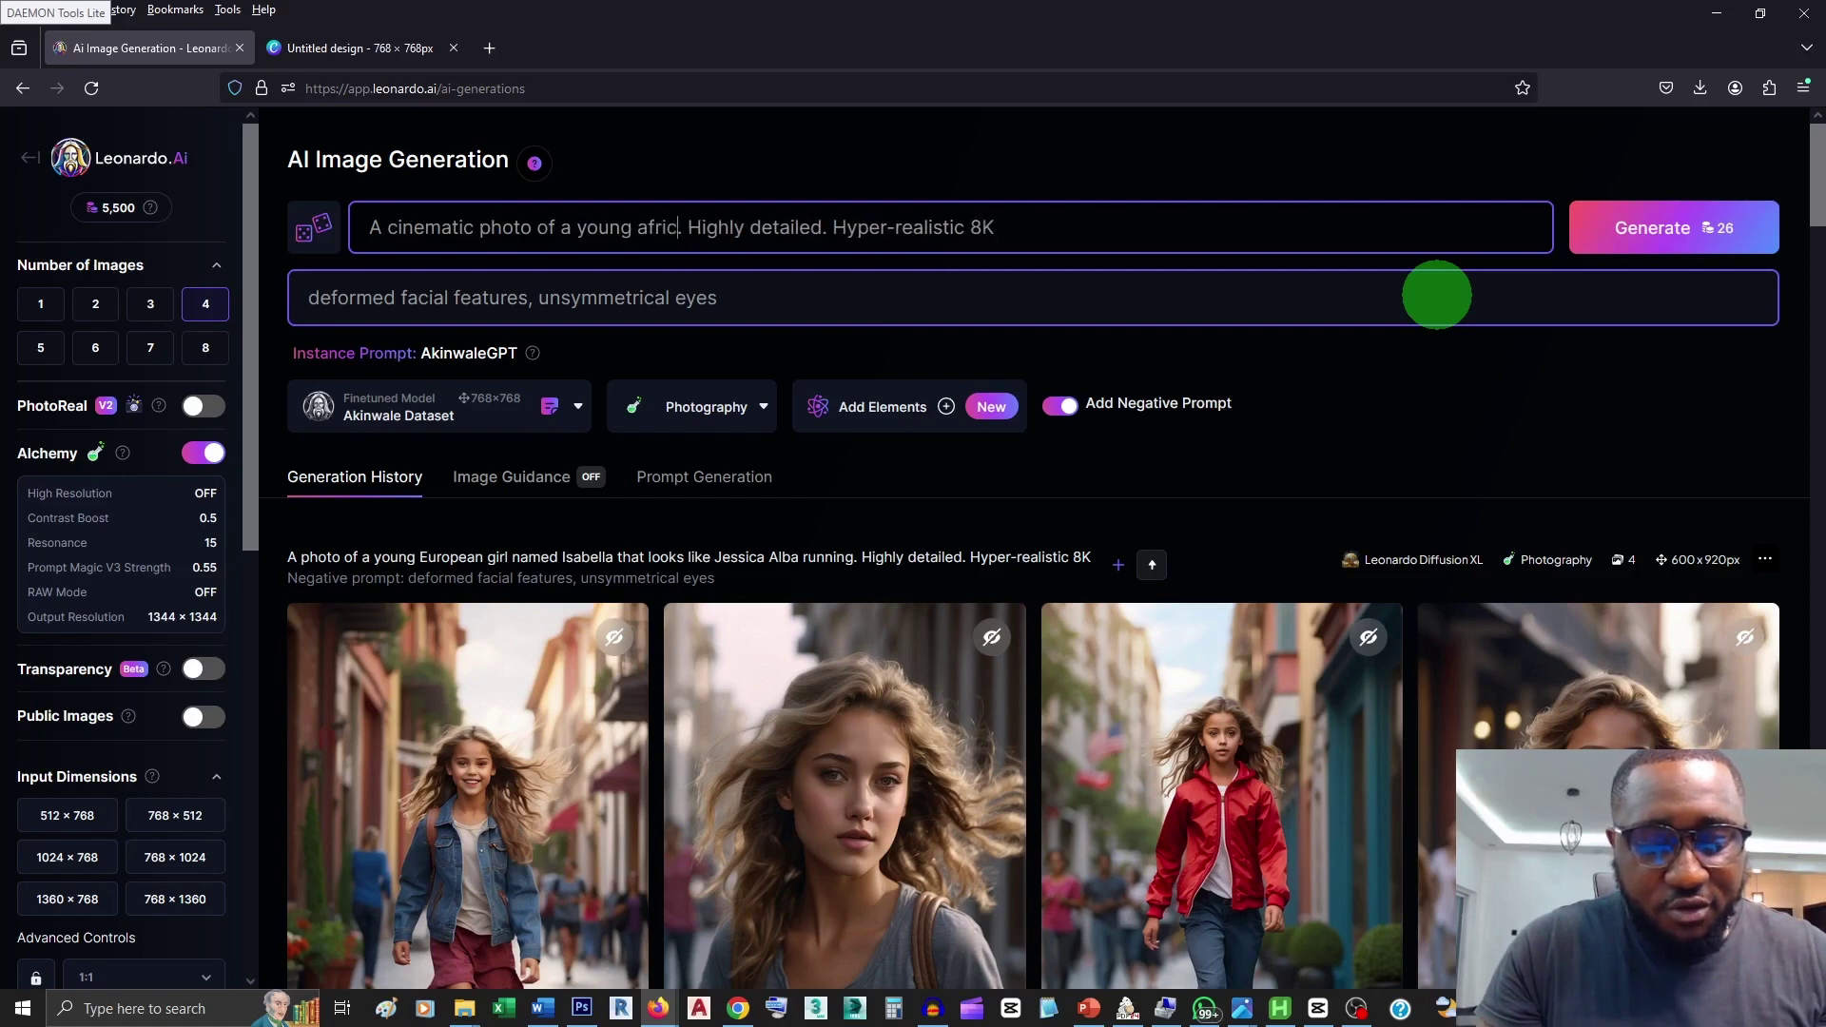
text(man )
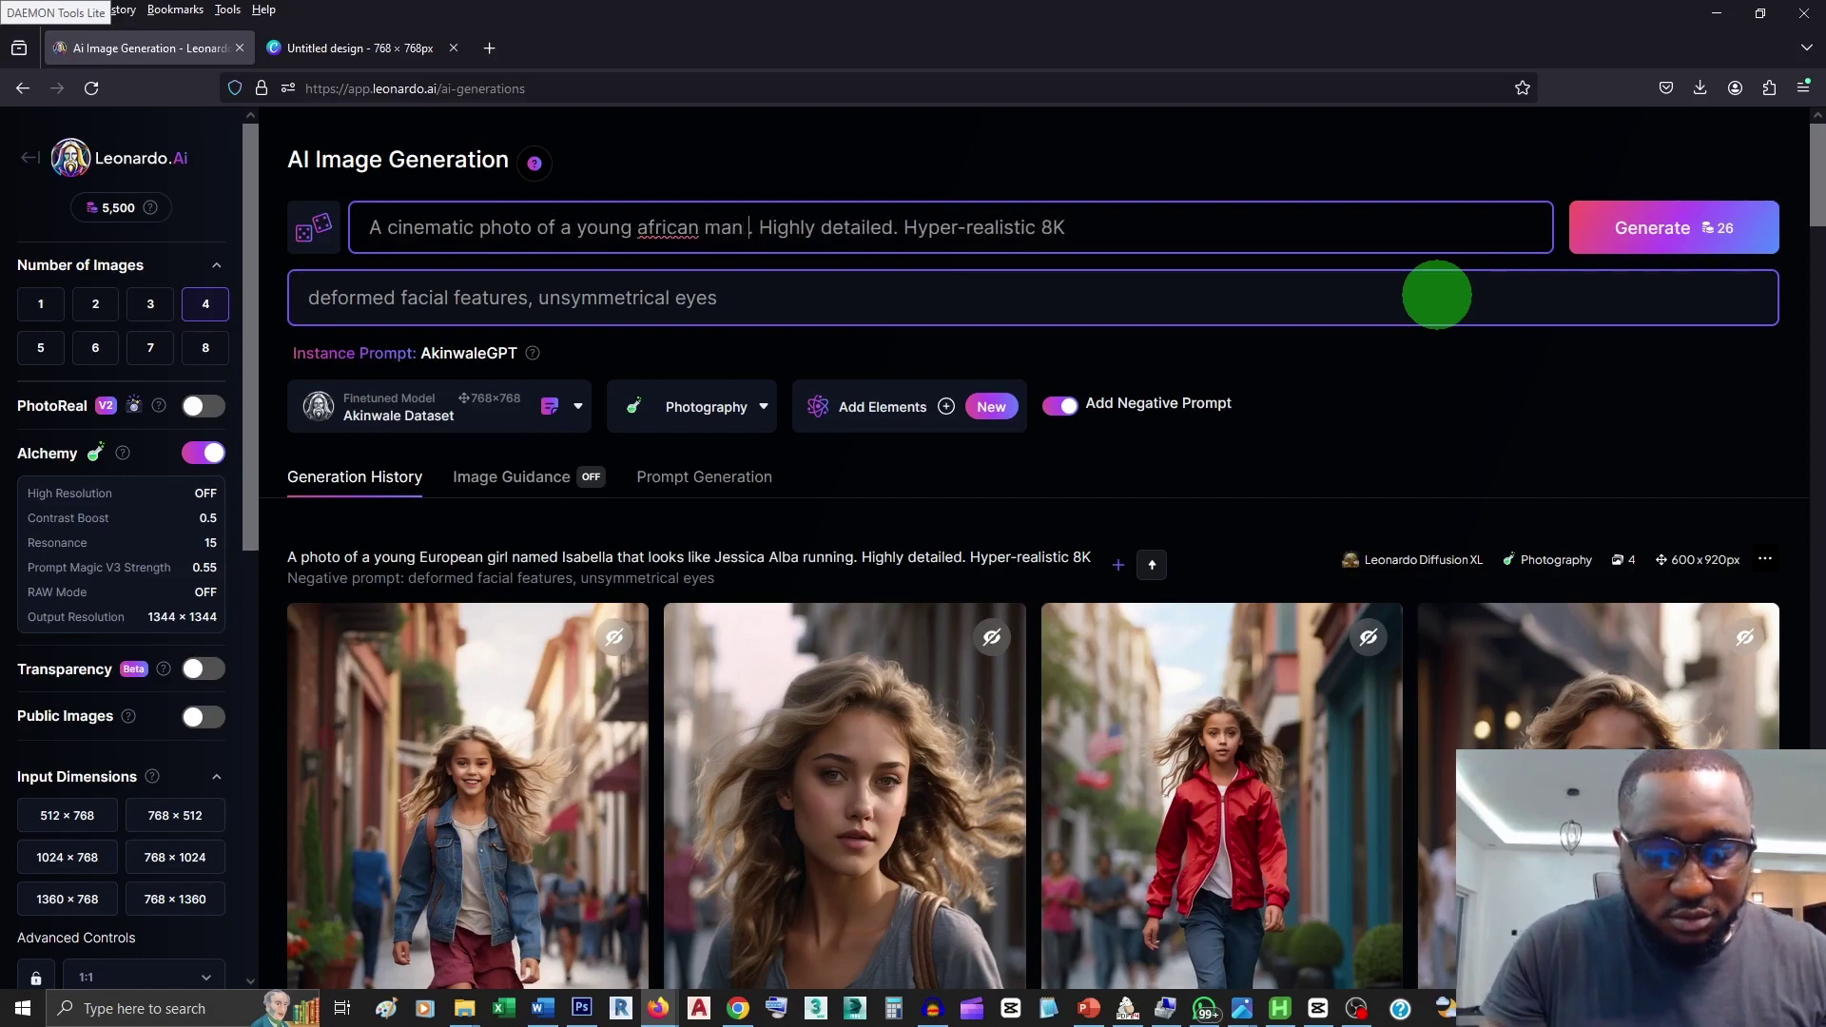
text(named Akinwal)
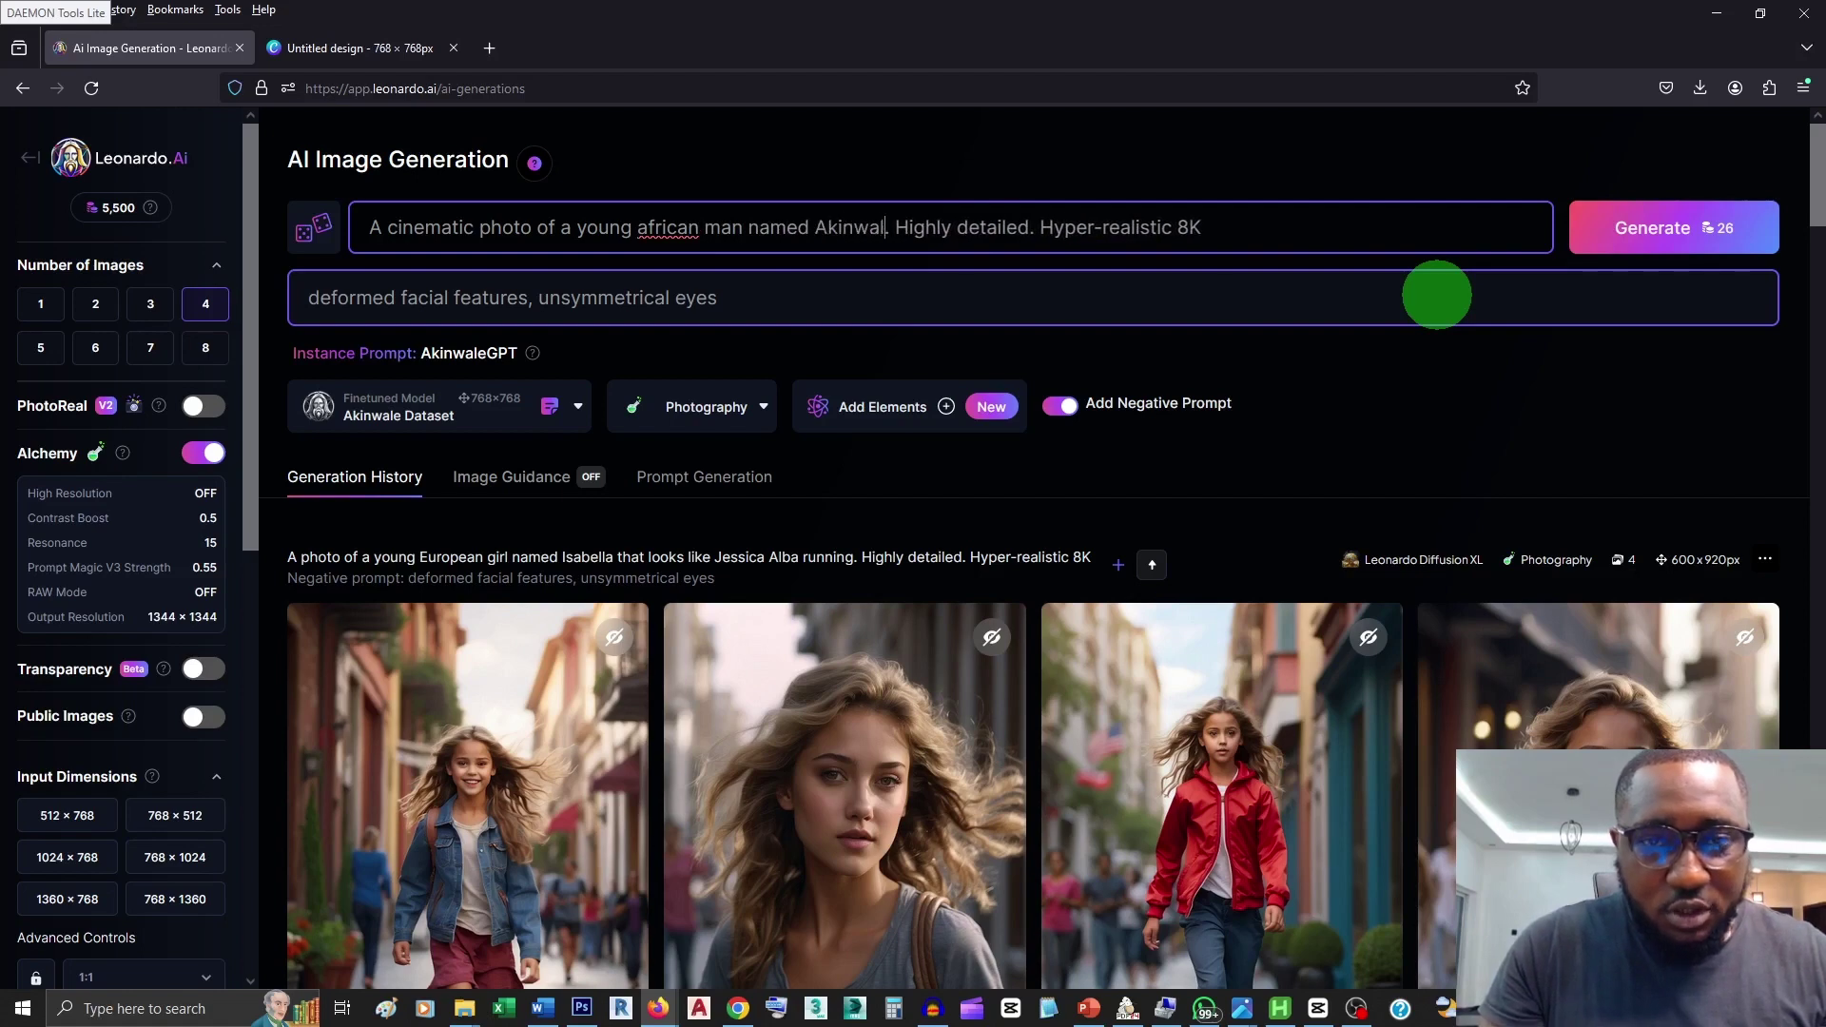
text(eGPT)
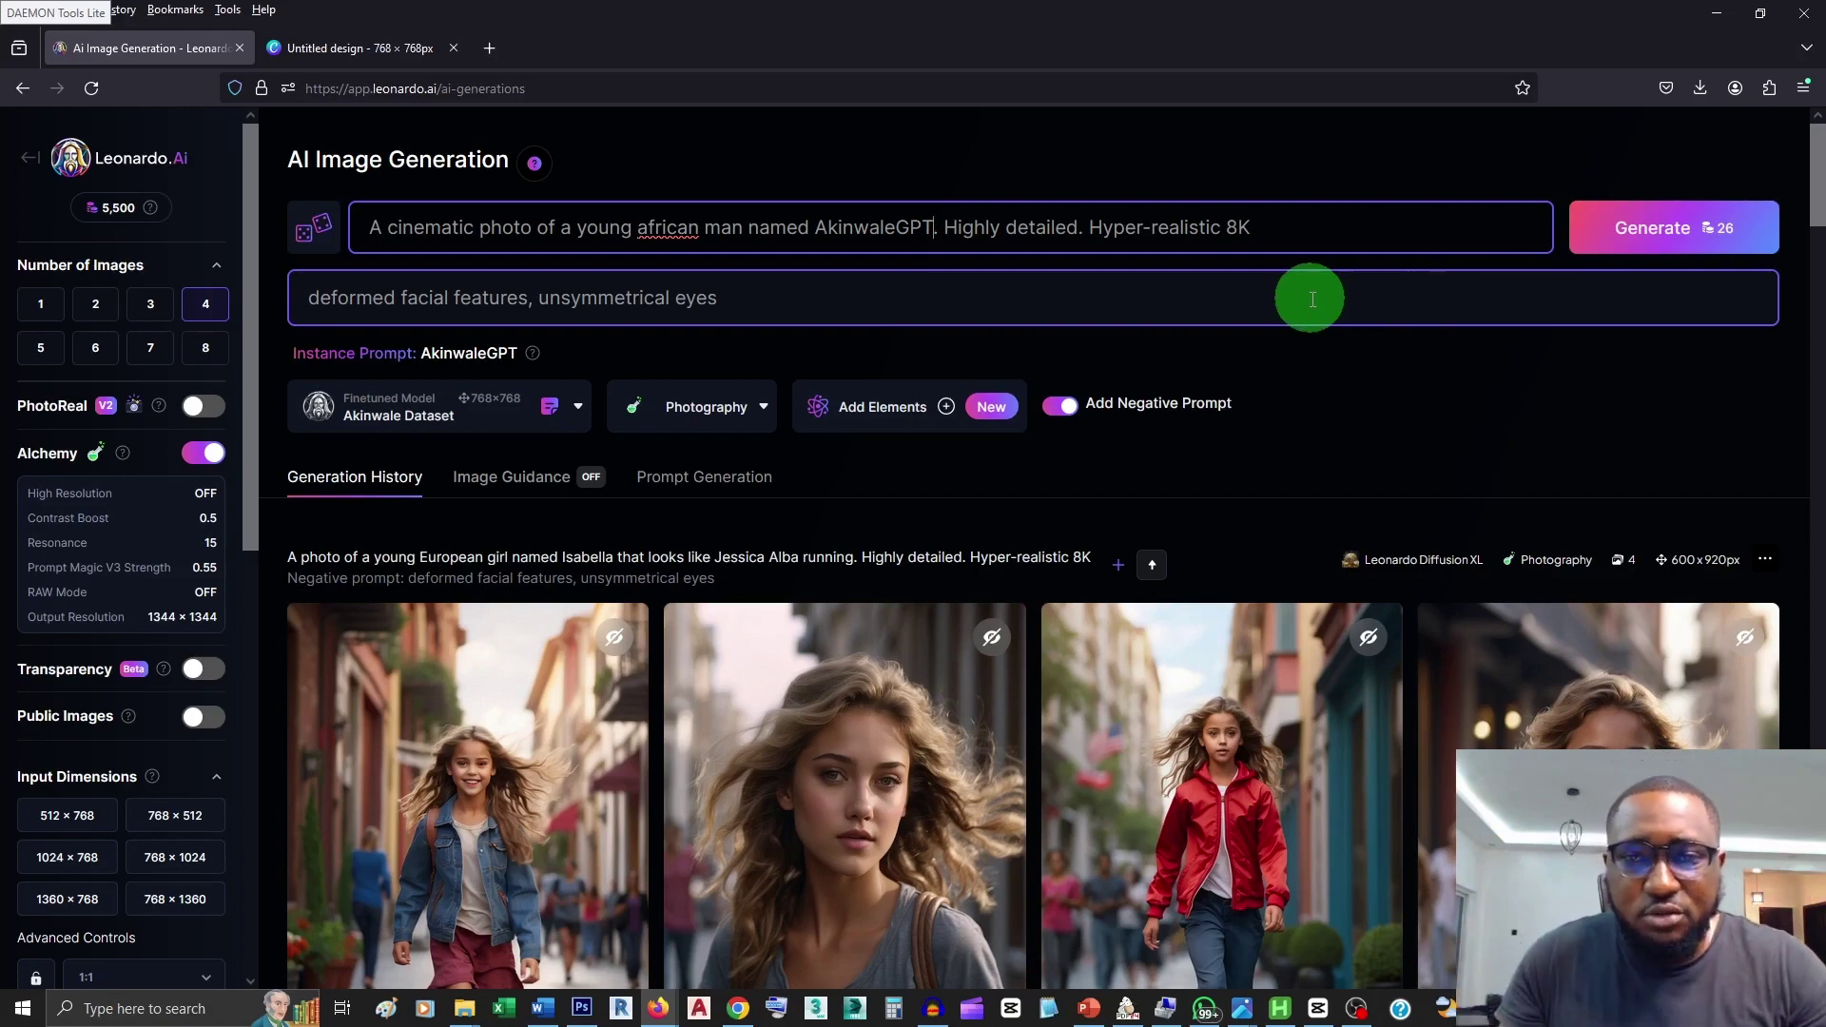
Step: Generate four images from the cinematic photo prompt with the trained model and look over the results
drag(968, 231, 1270, 249)
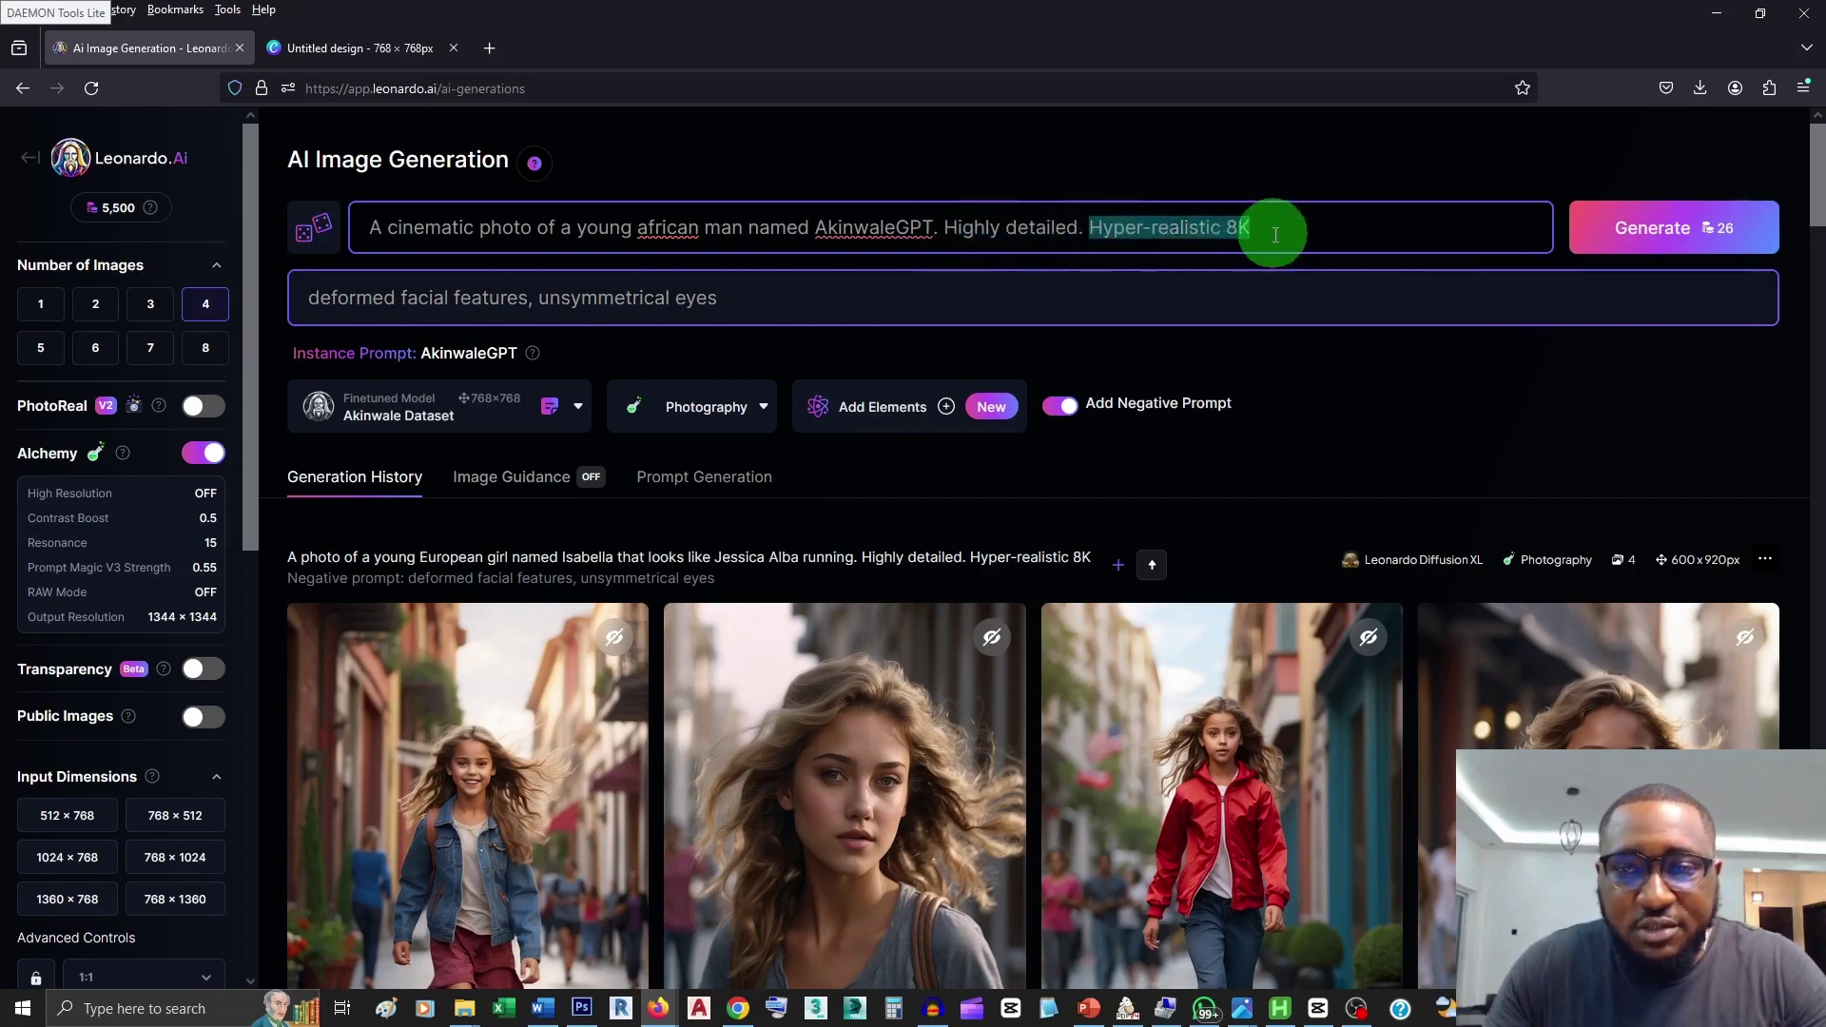
click(1275, 234)
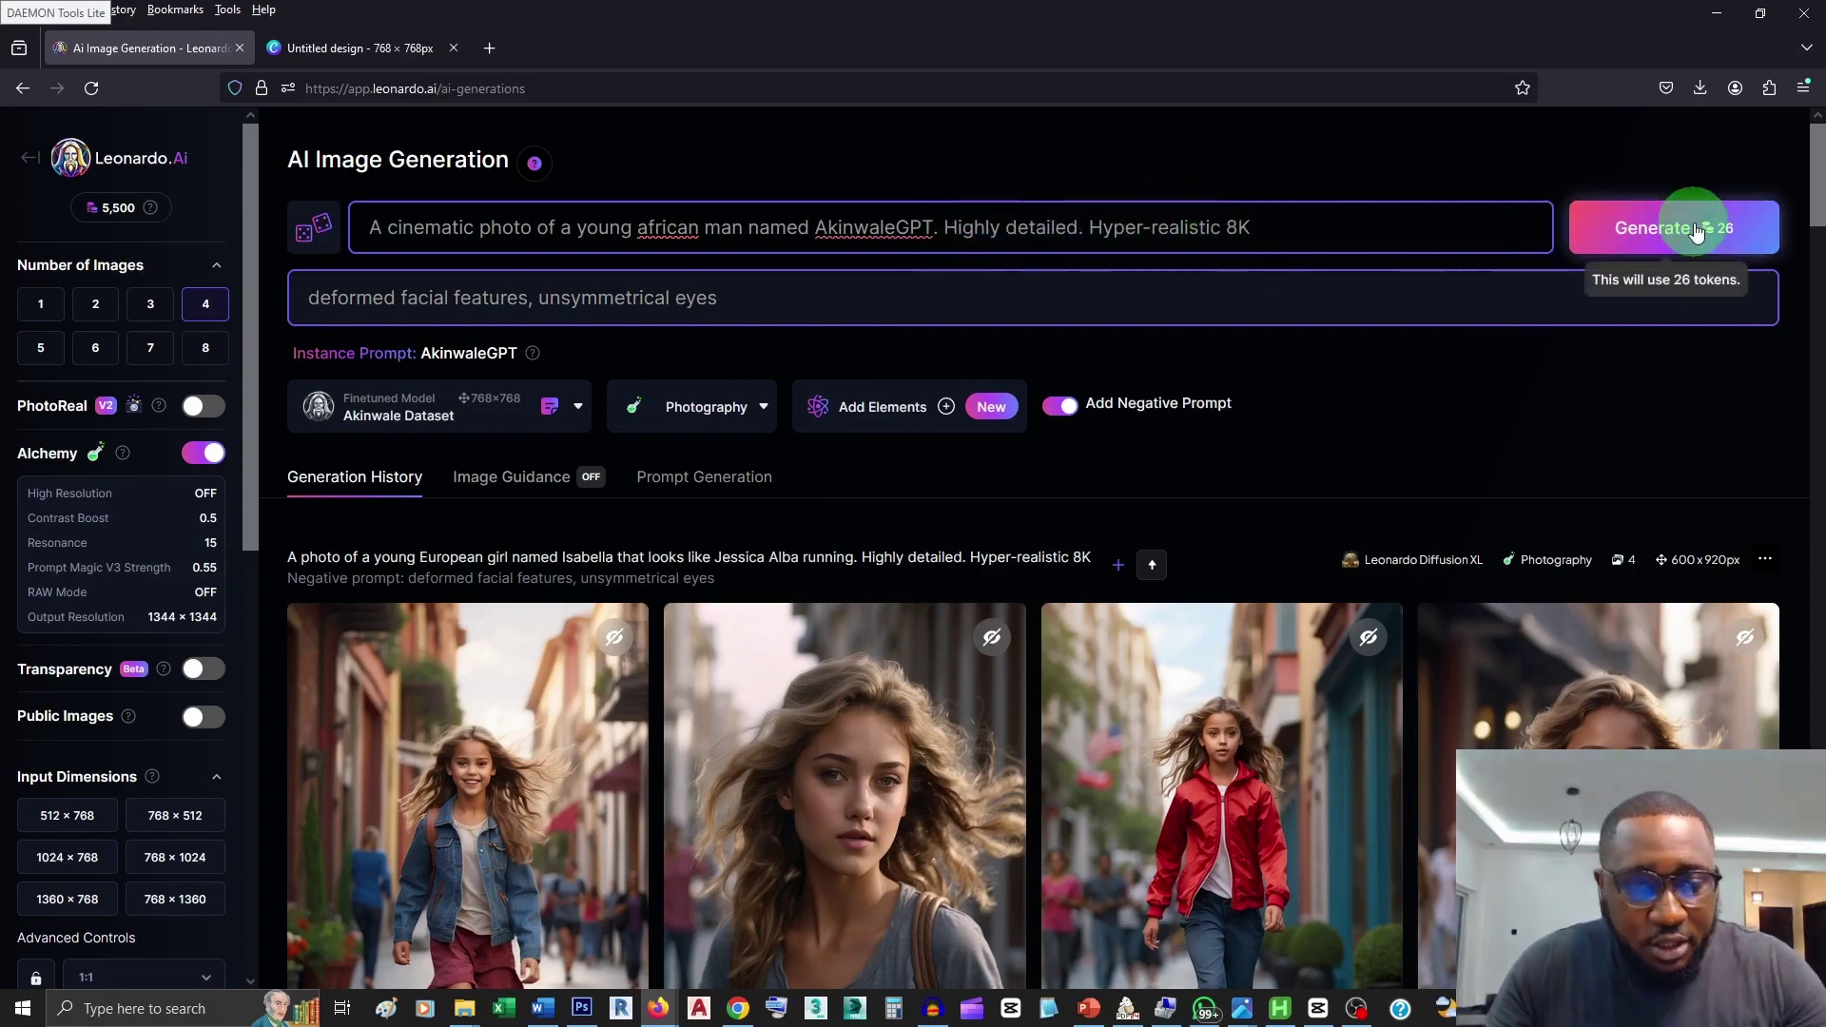
scroll(1488, 469, down, 3)
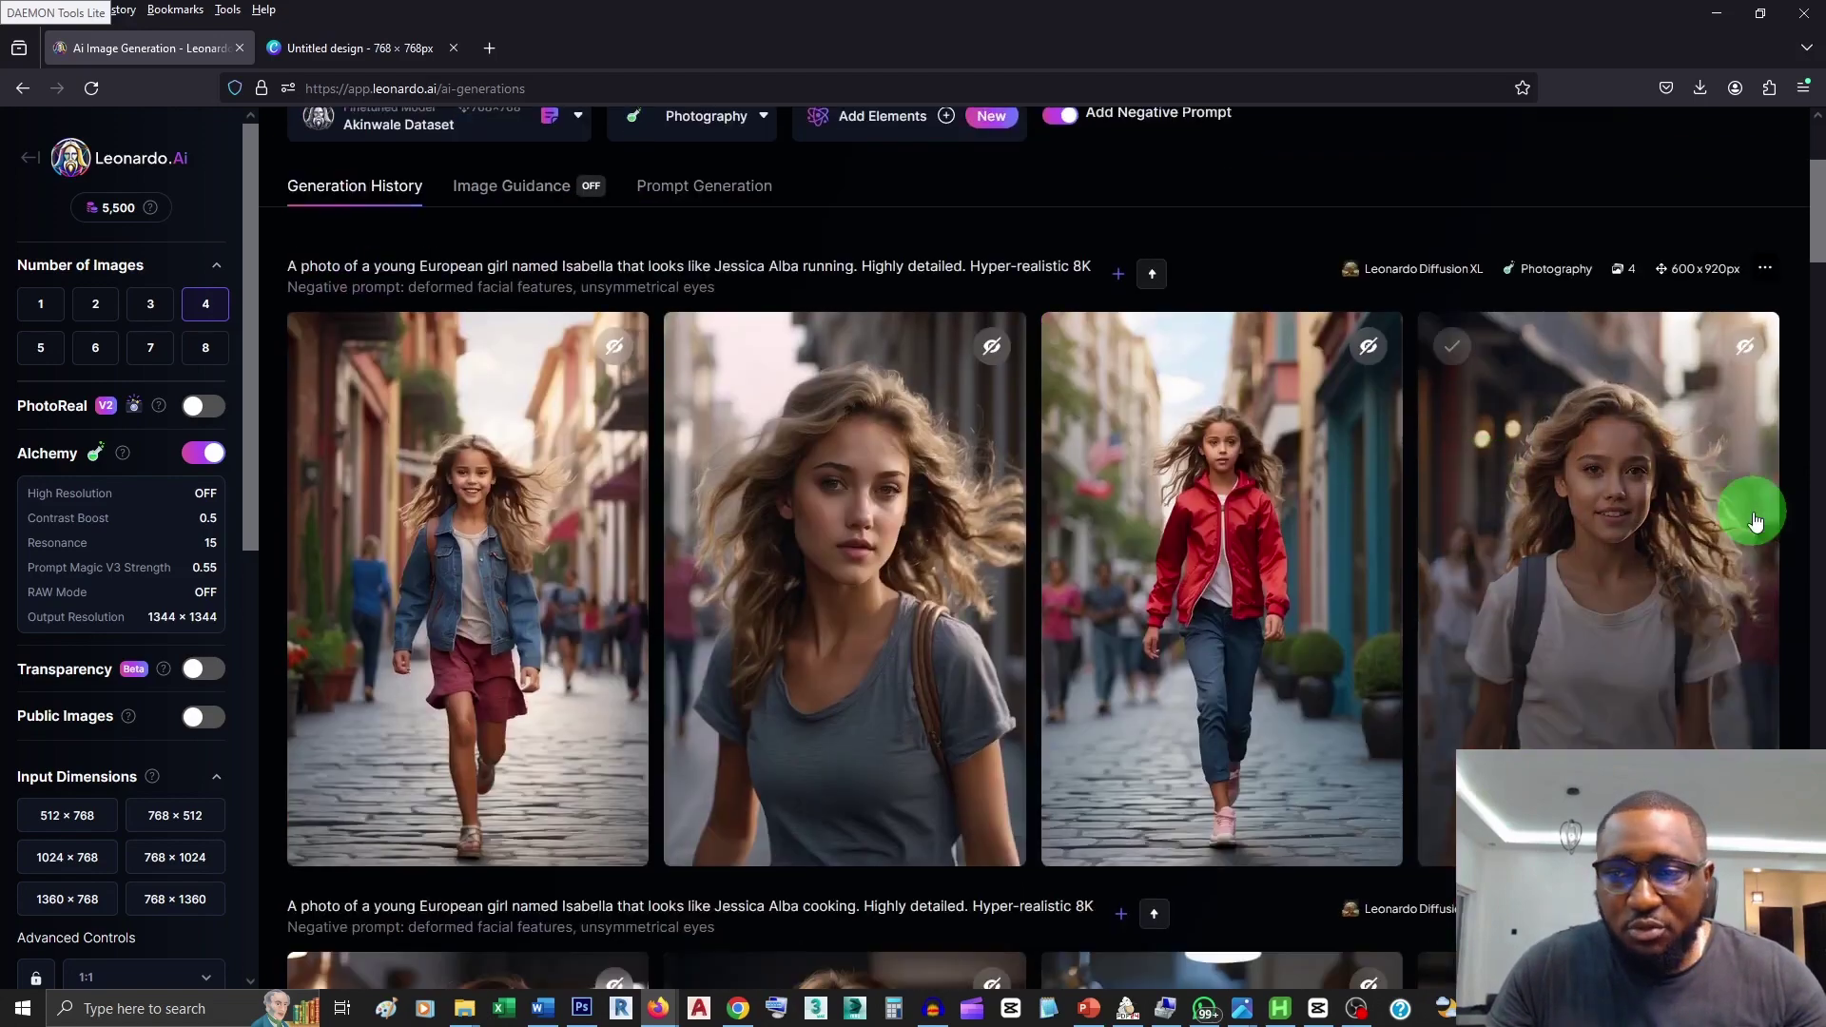
scroll(1755, 513, up, 3)
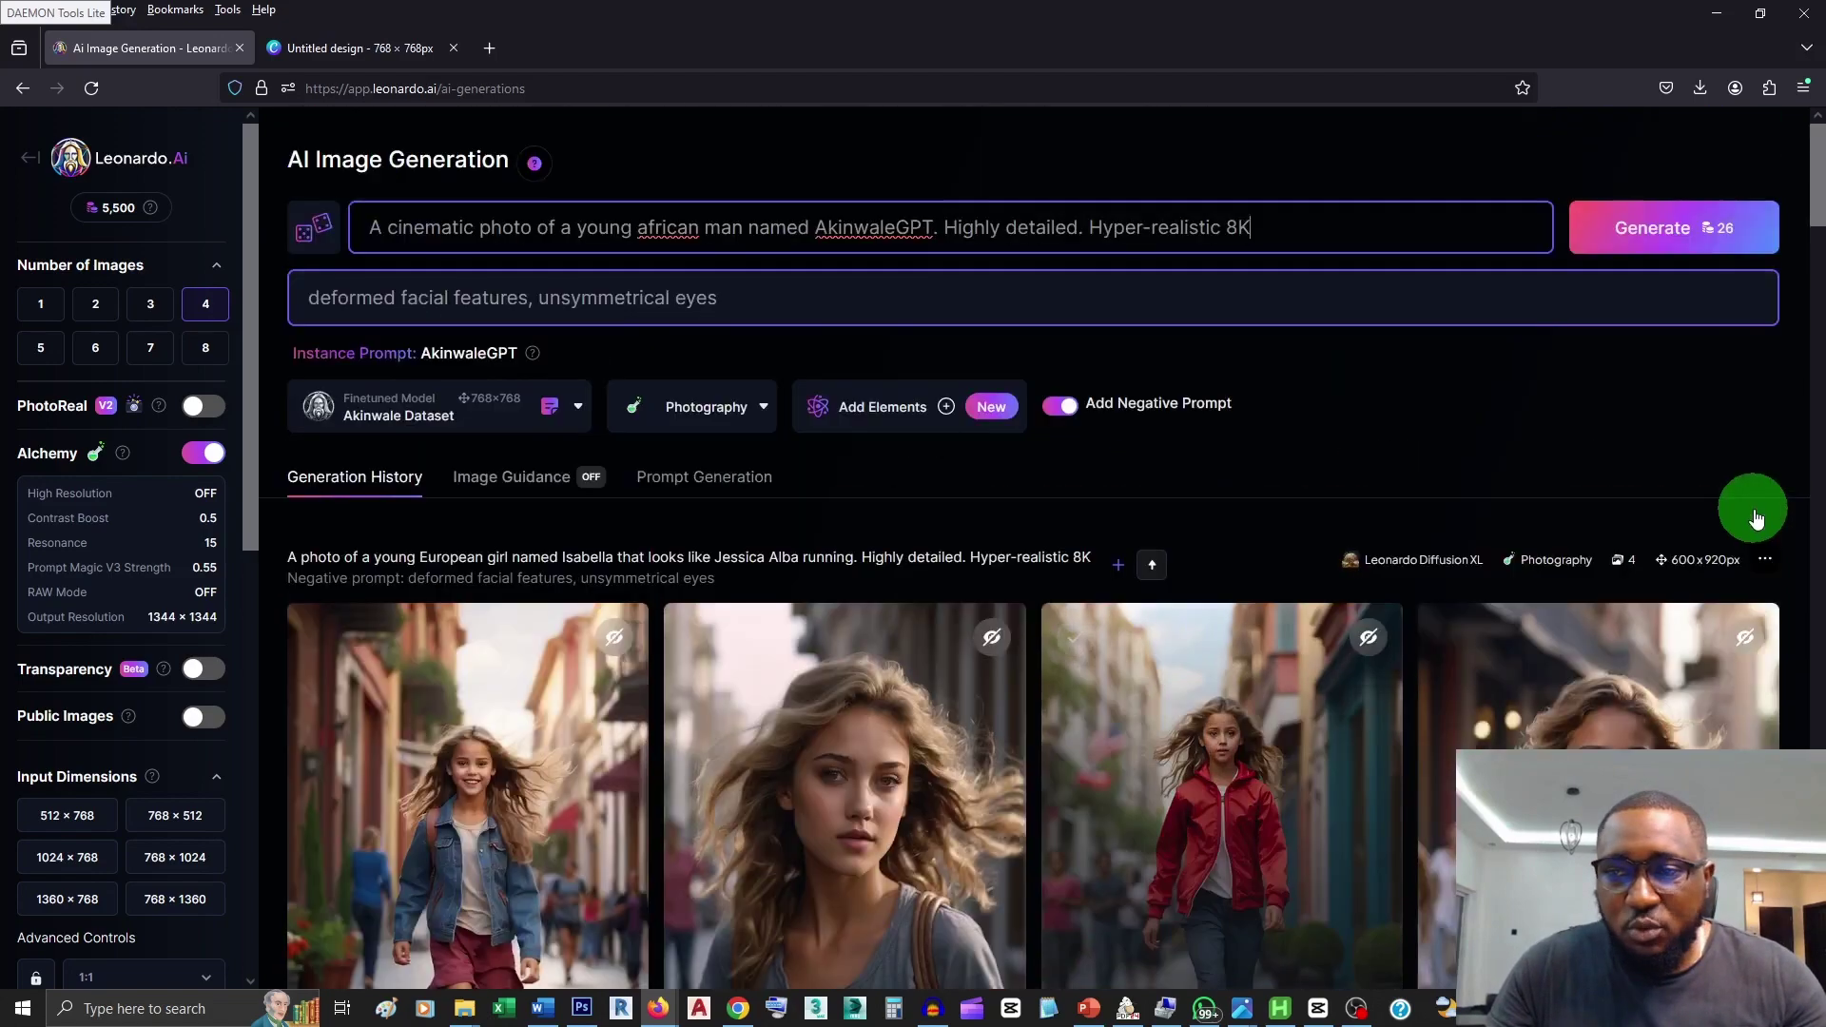
click(1696, 233)
scroll(1731, 567, down, 3)
scroll(1730, 568, up, 3)
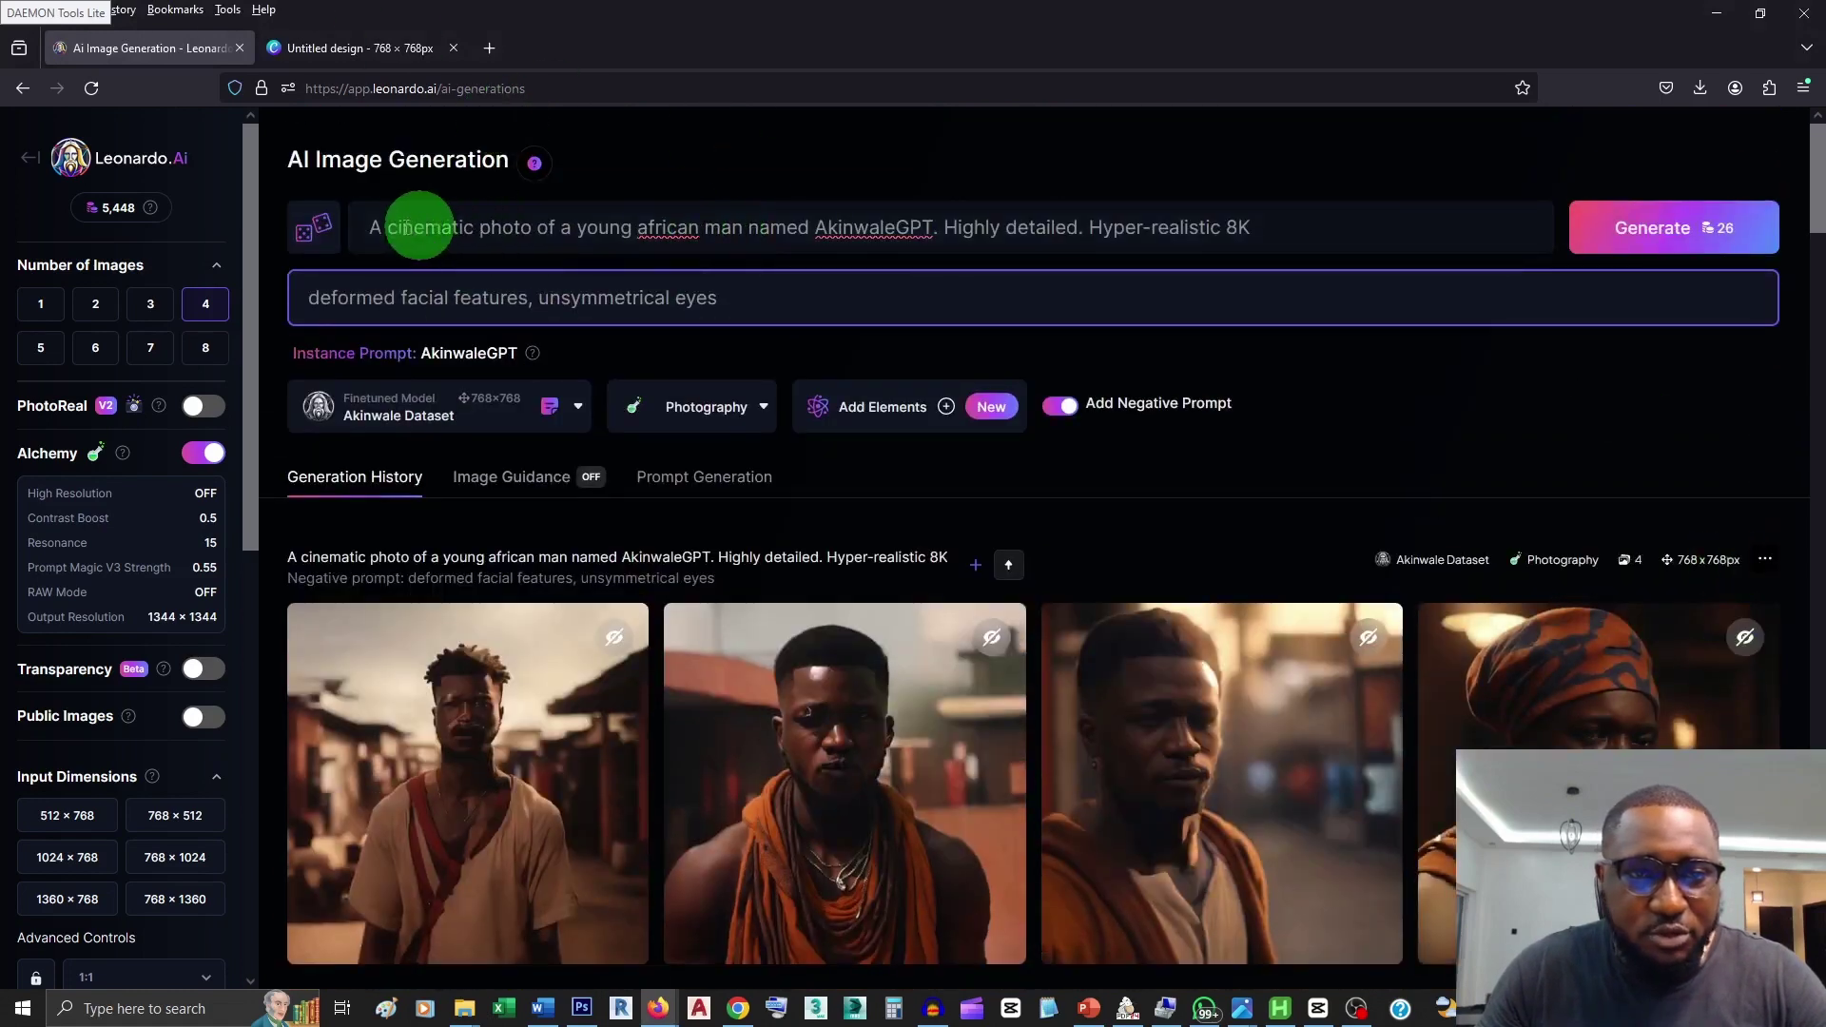
Step: Copy the instance prompt word to the end of the prompt and remove "GPT" from the man's name
click(817, 226)
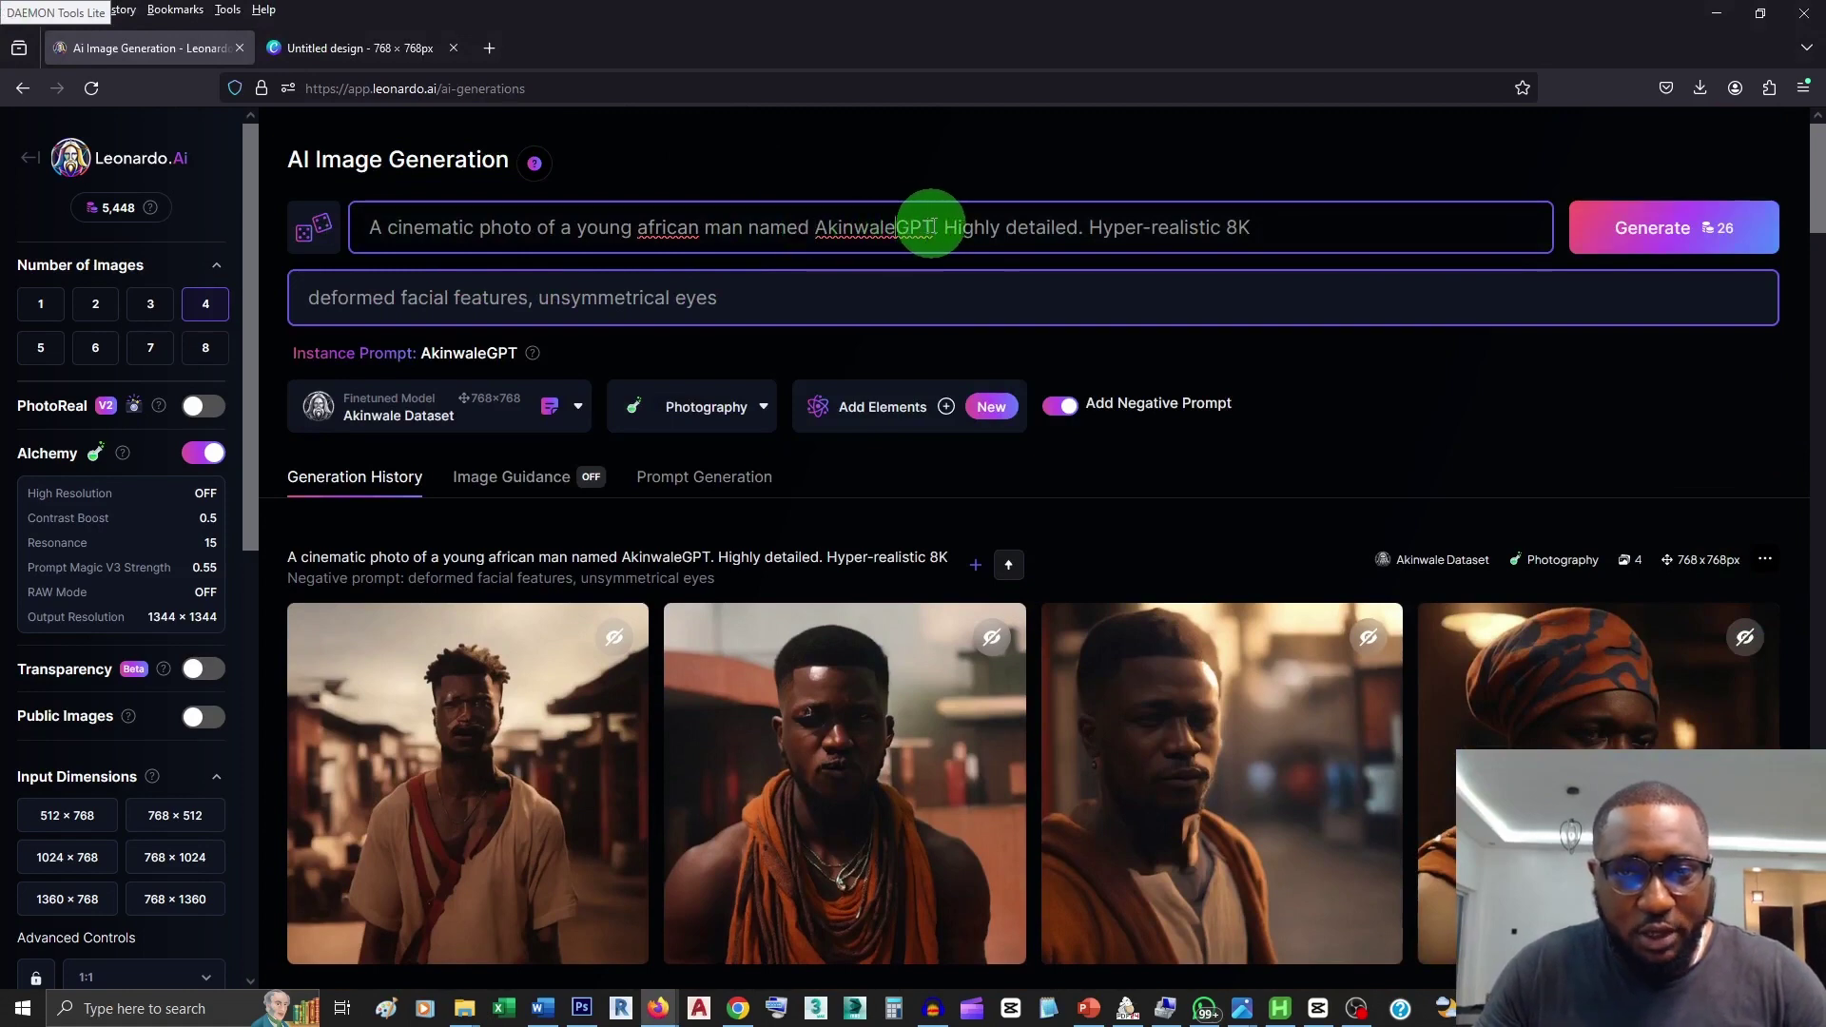
drag(932, 226, 825, 226)
right_click(849, 240)
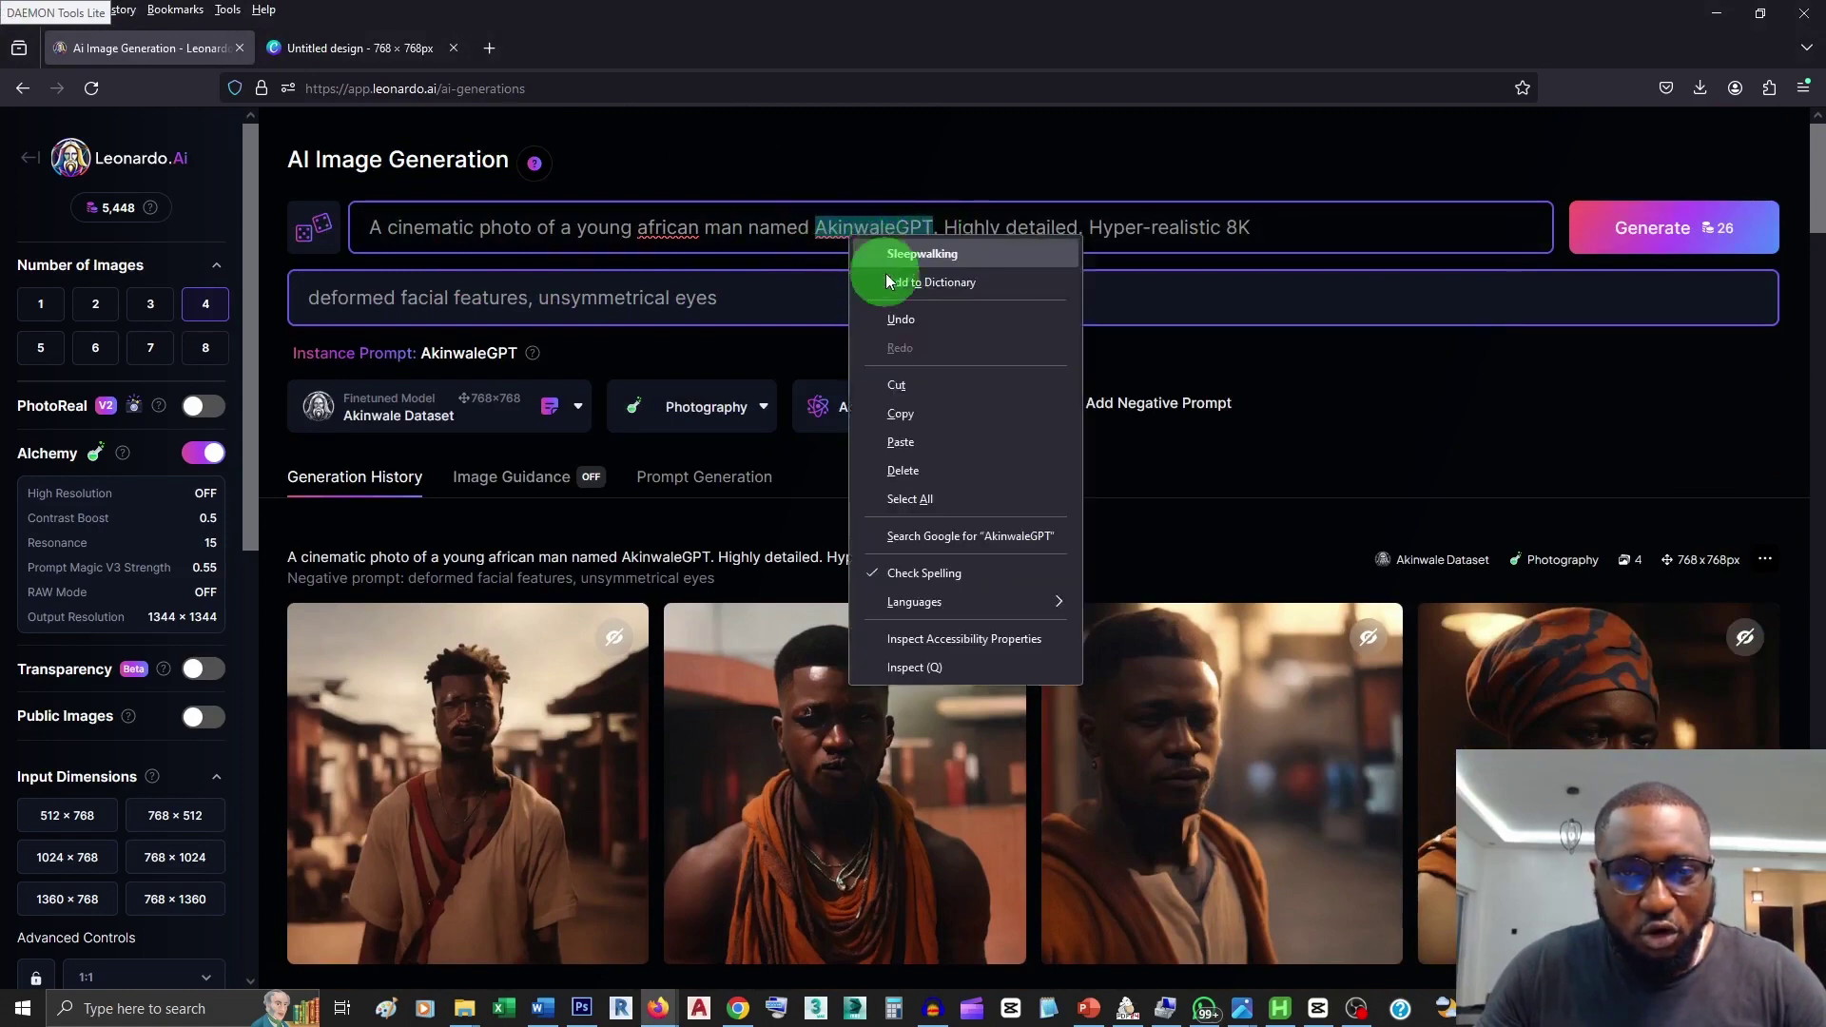
click(909, 415)
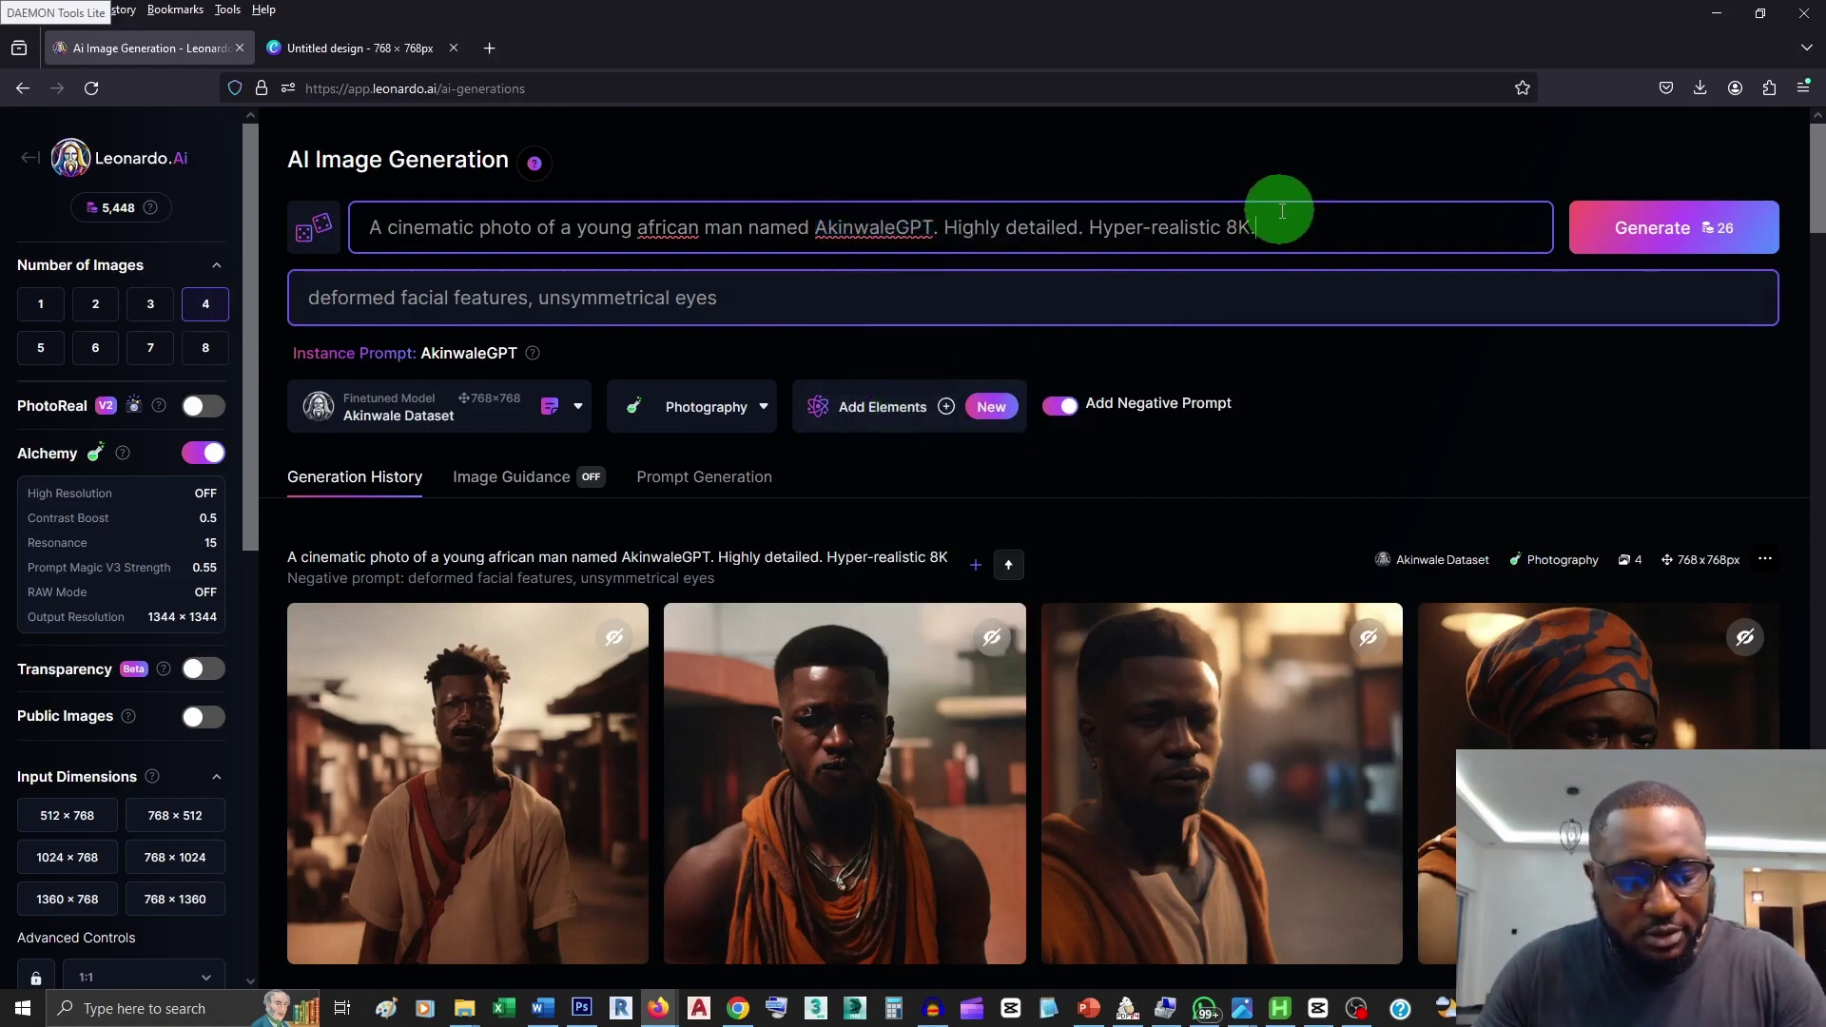
click(935, 228)
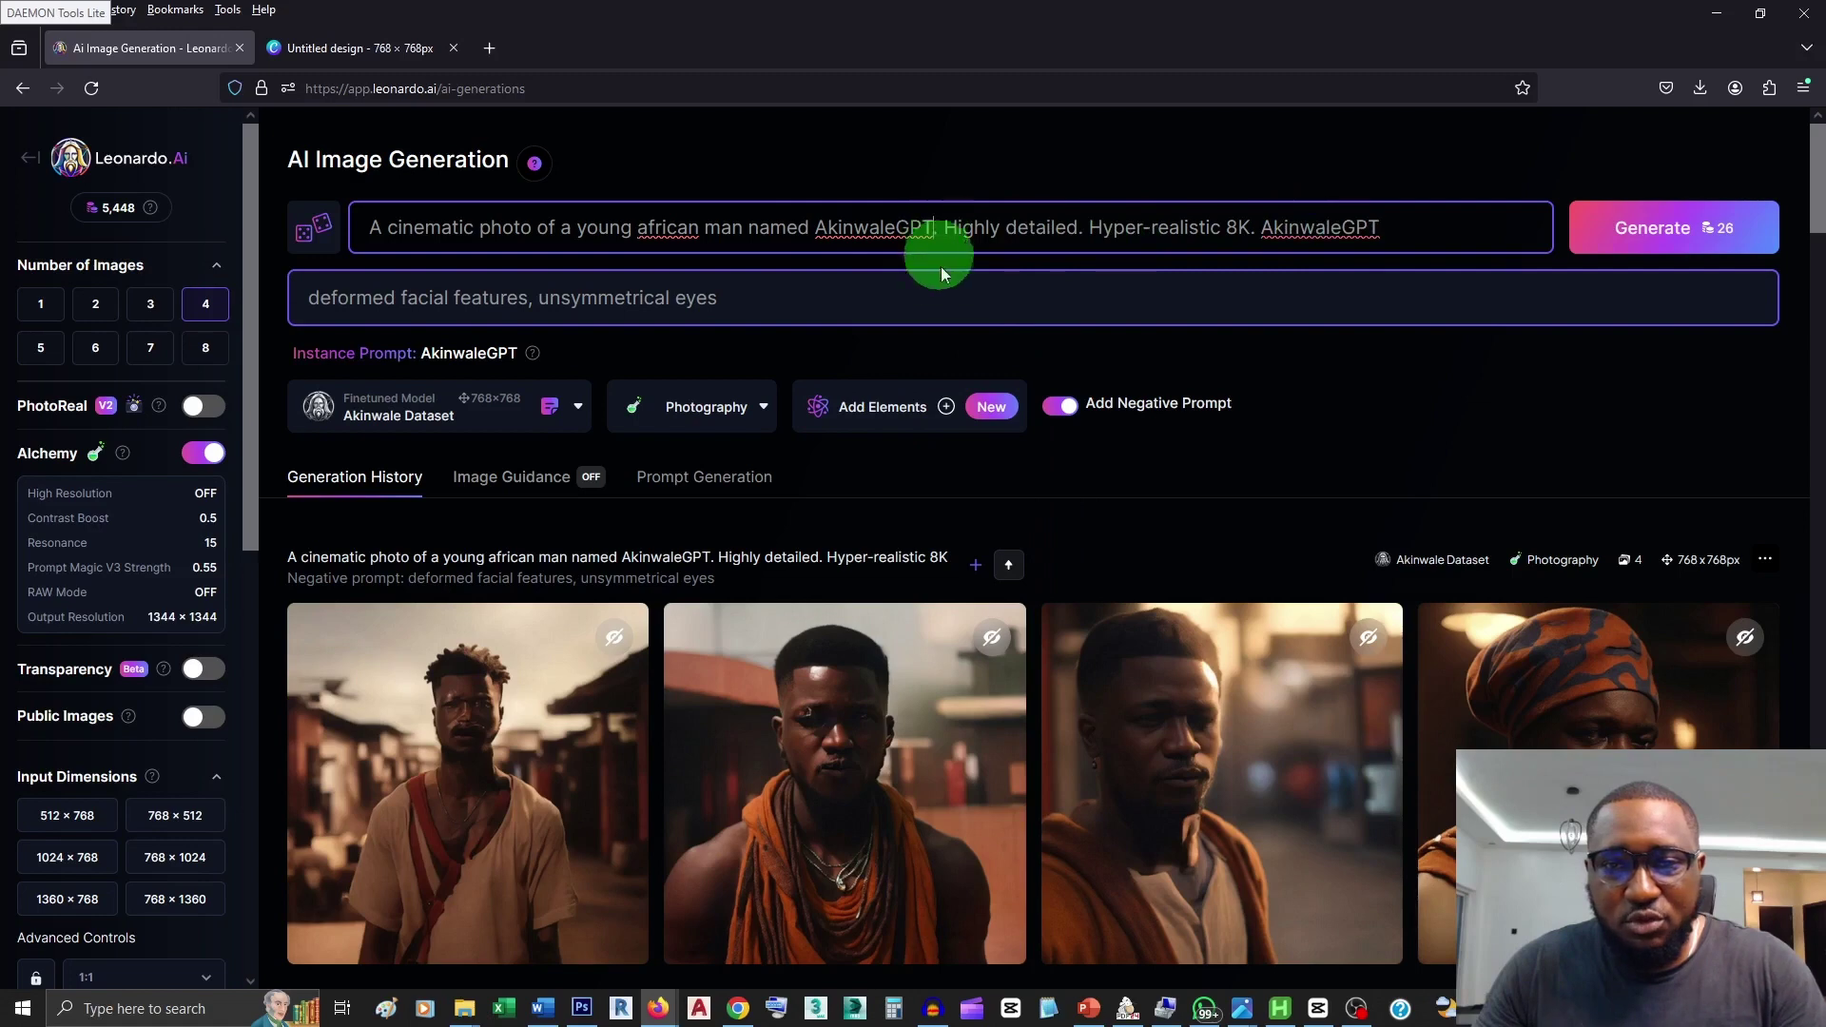
key(BackSpace)
key(BackSpace)
key(BackSpace)
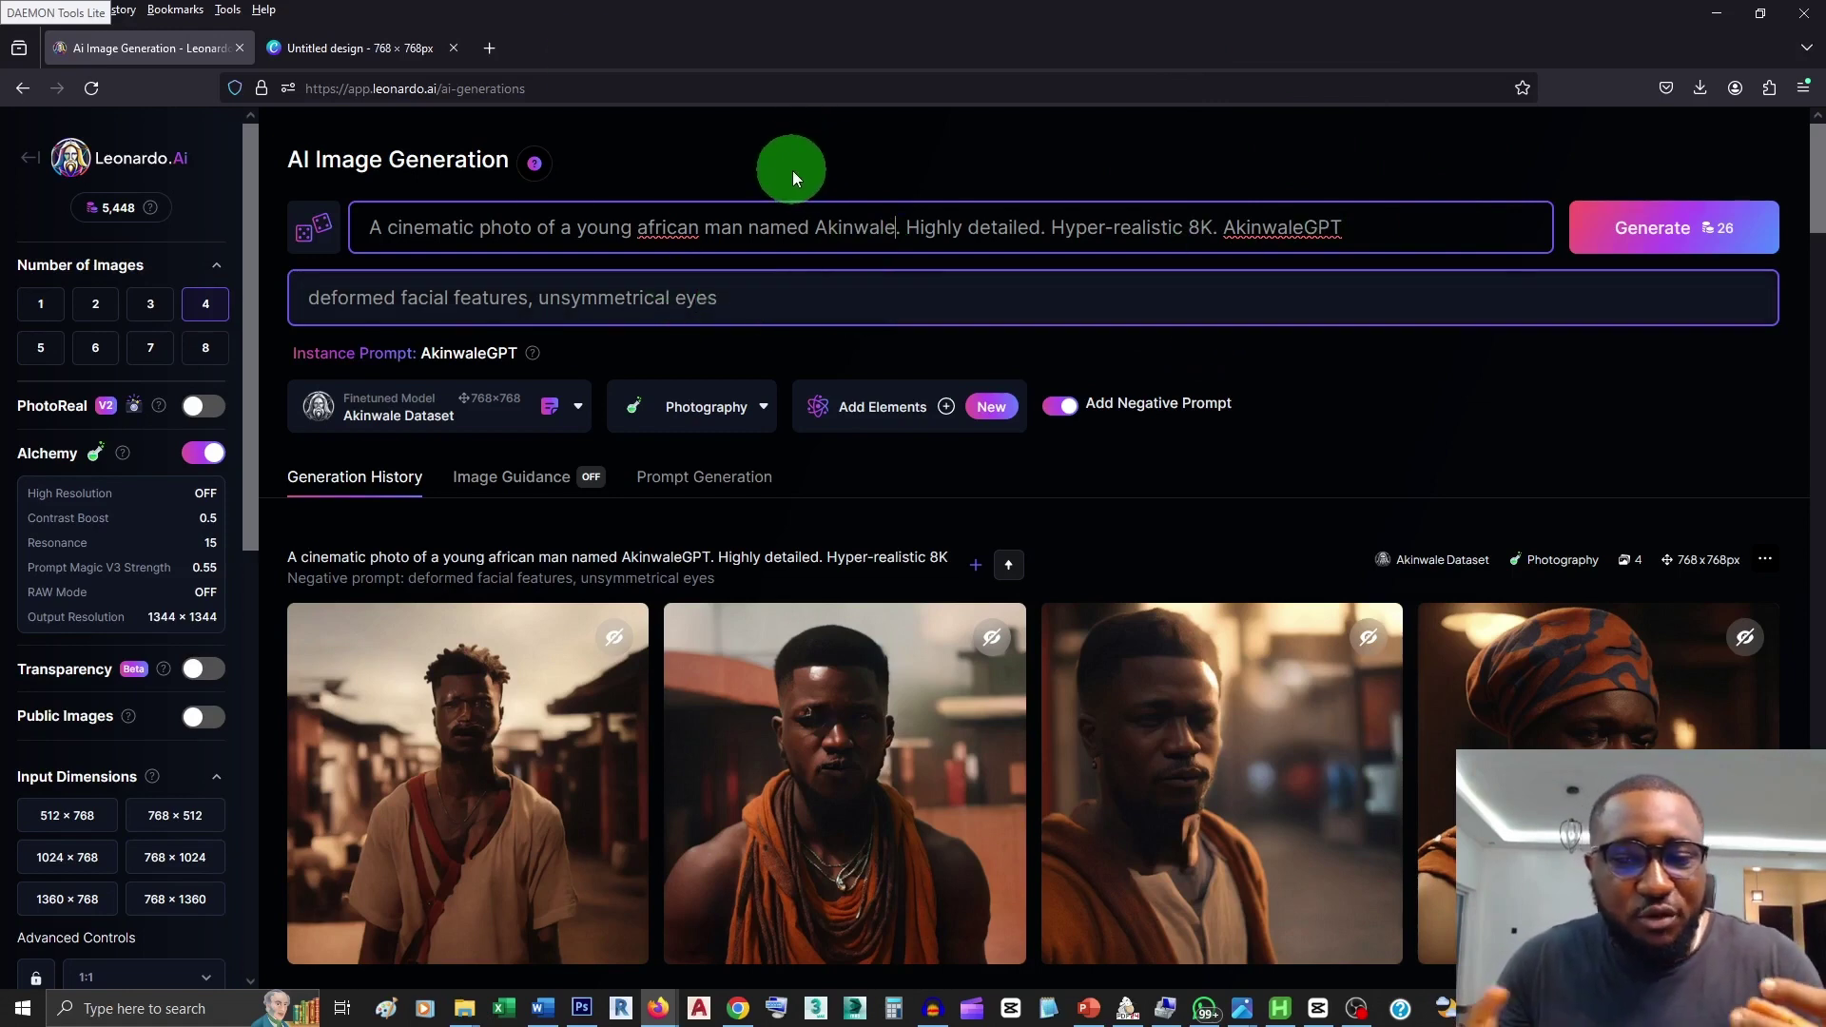
Step: Review the earlier results and generate images from the prompt that ends with the instance prompt word
scroll(929, 248, down, 7)
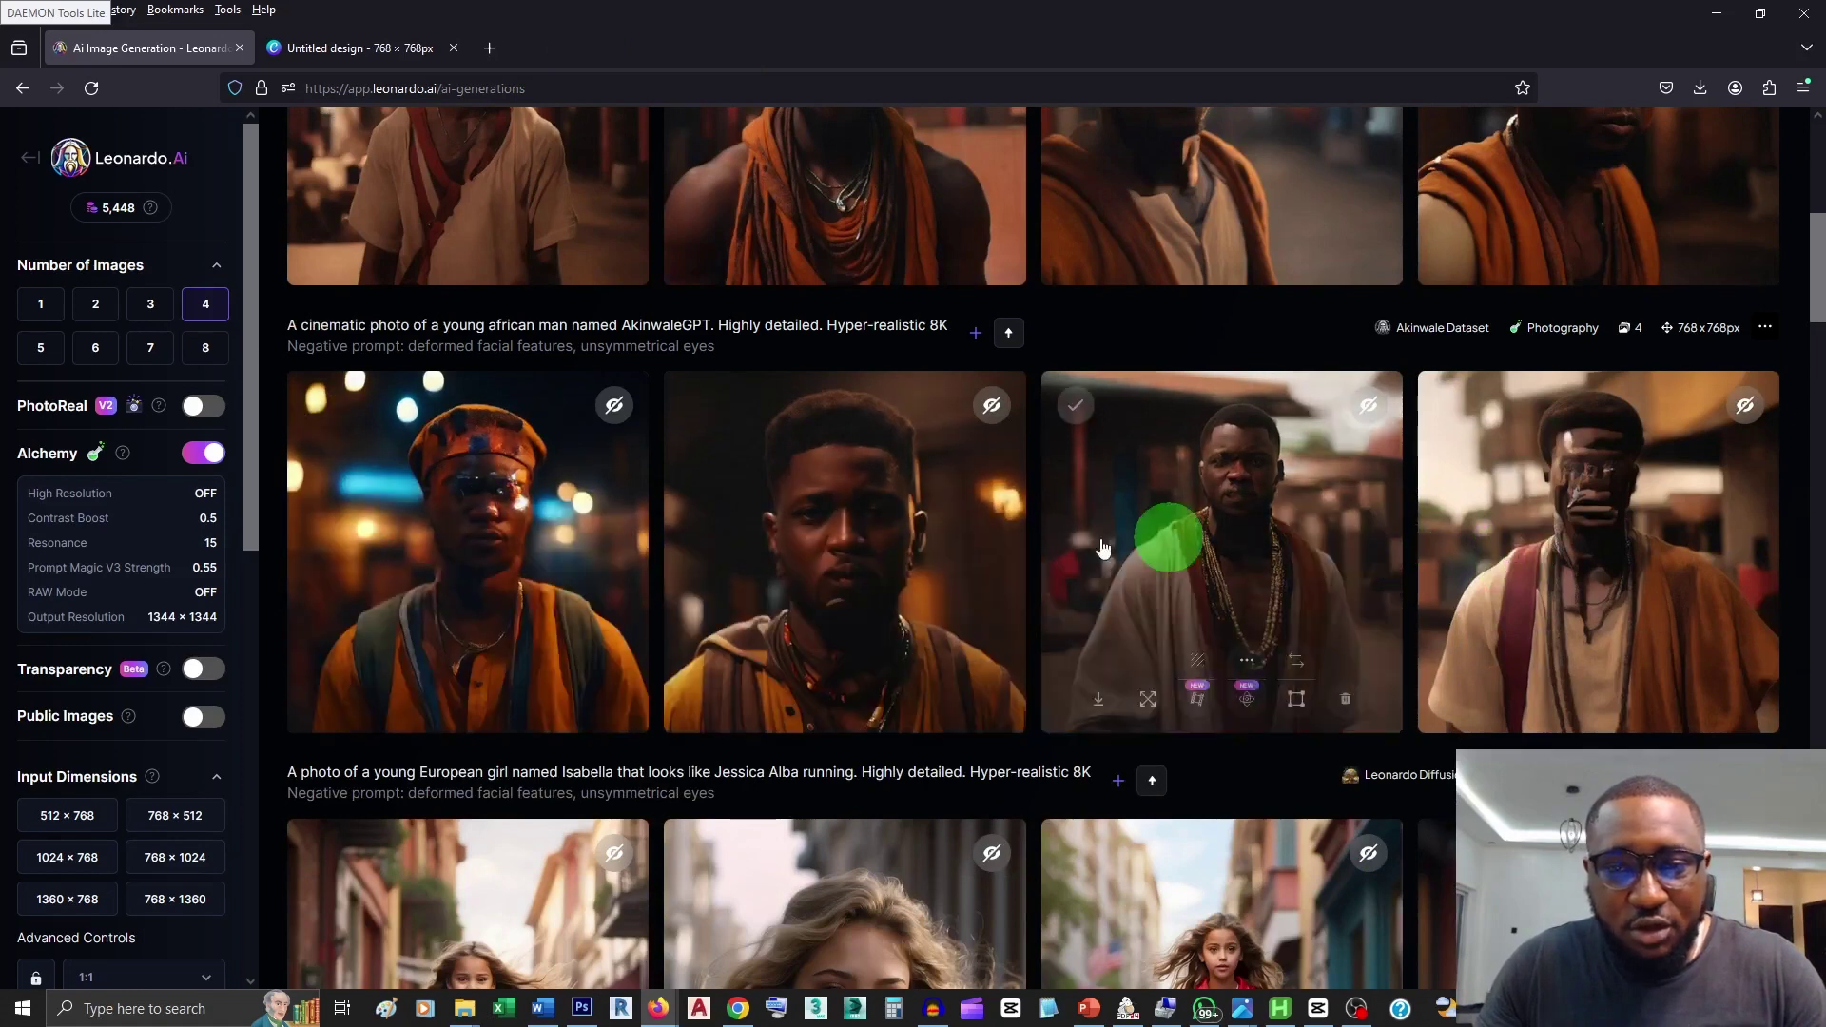
scroll(705, 559, up, 7)
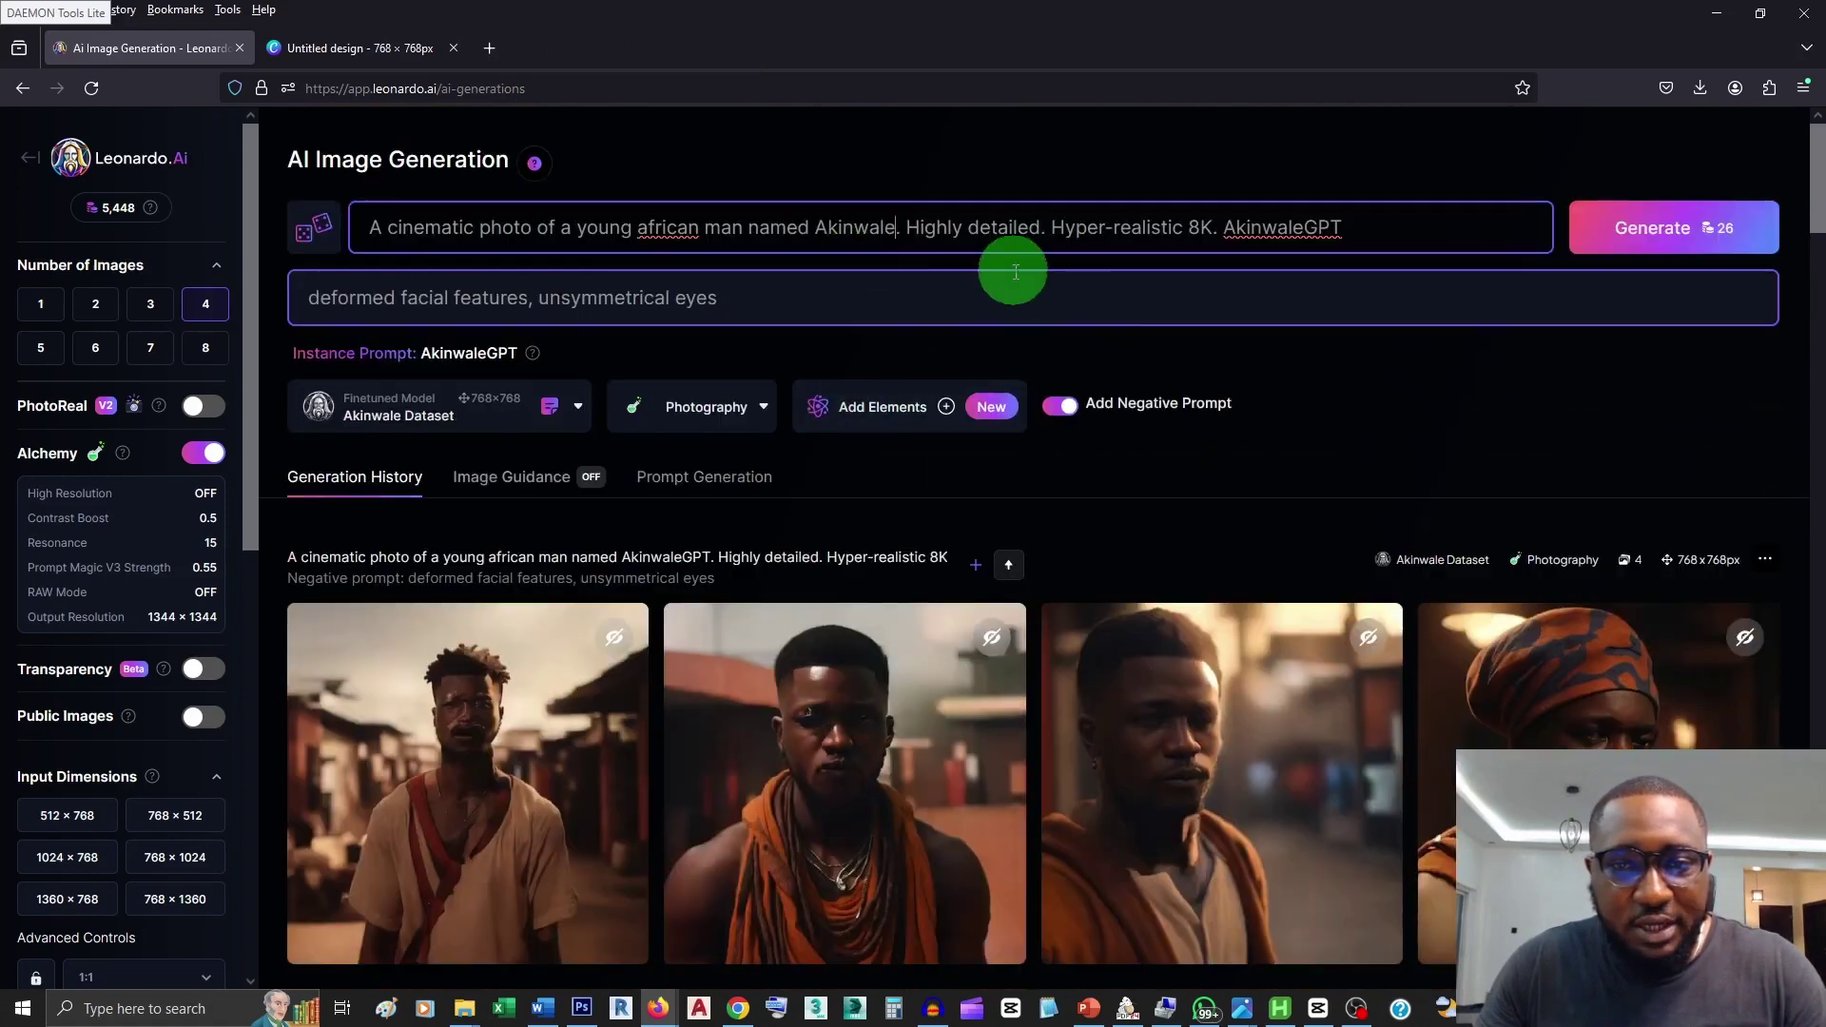
click(905, 229)
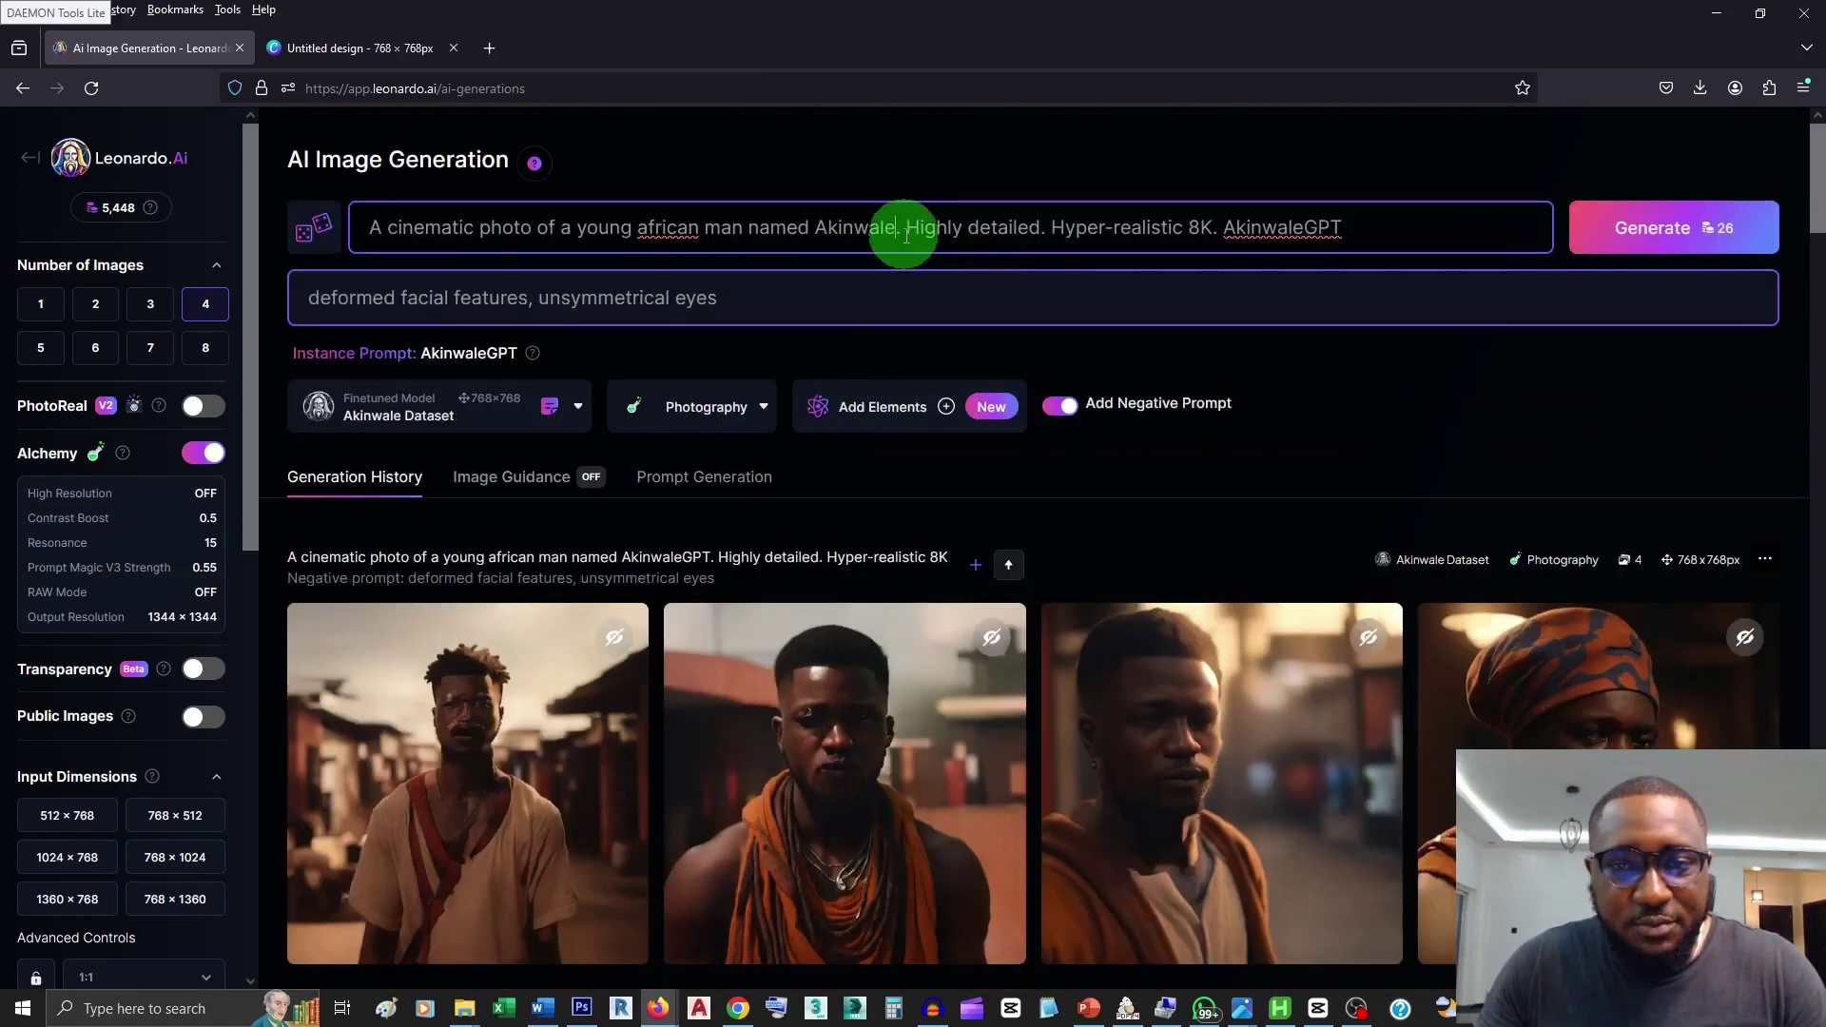
click(1613, 239)
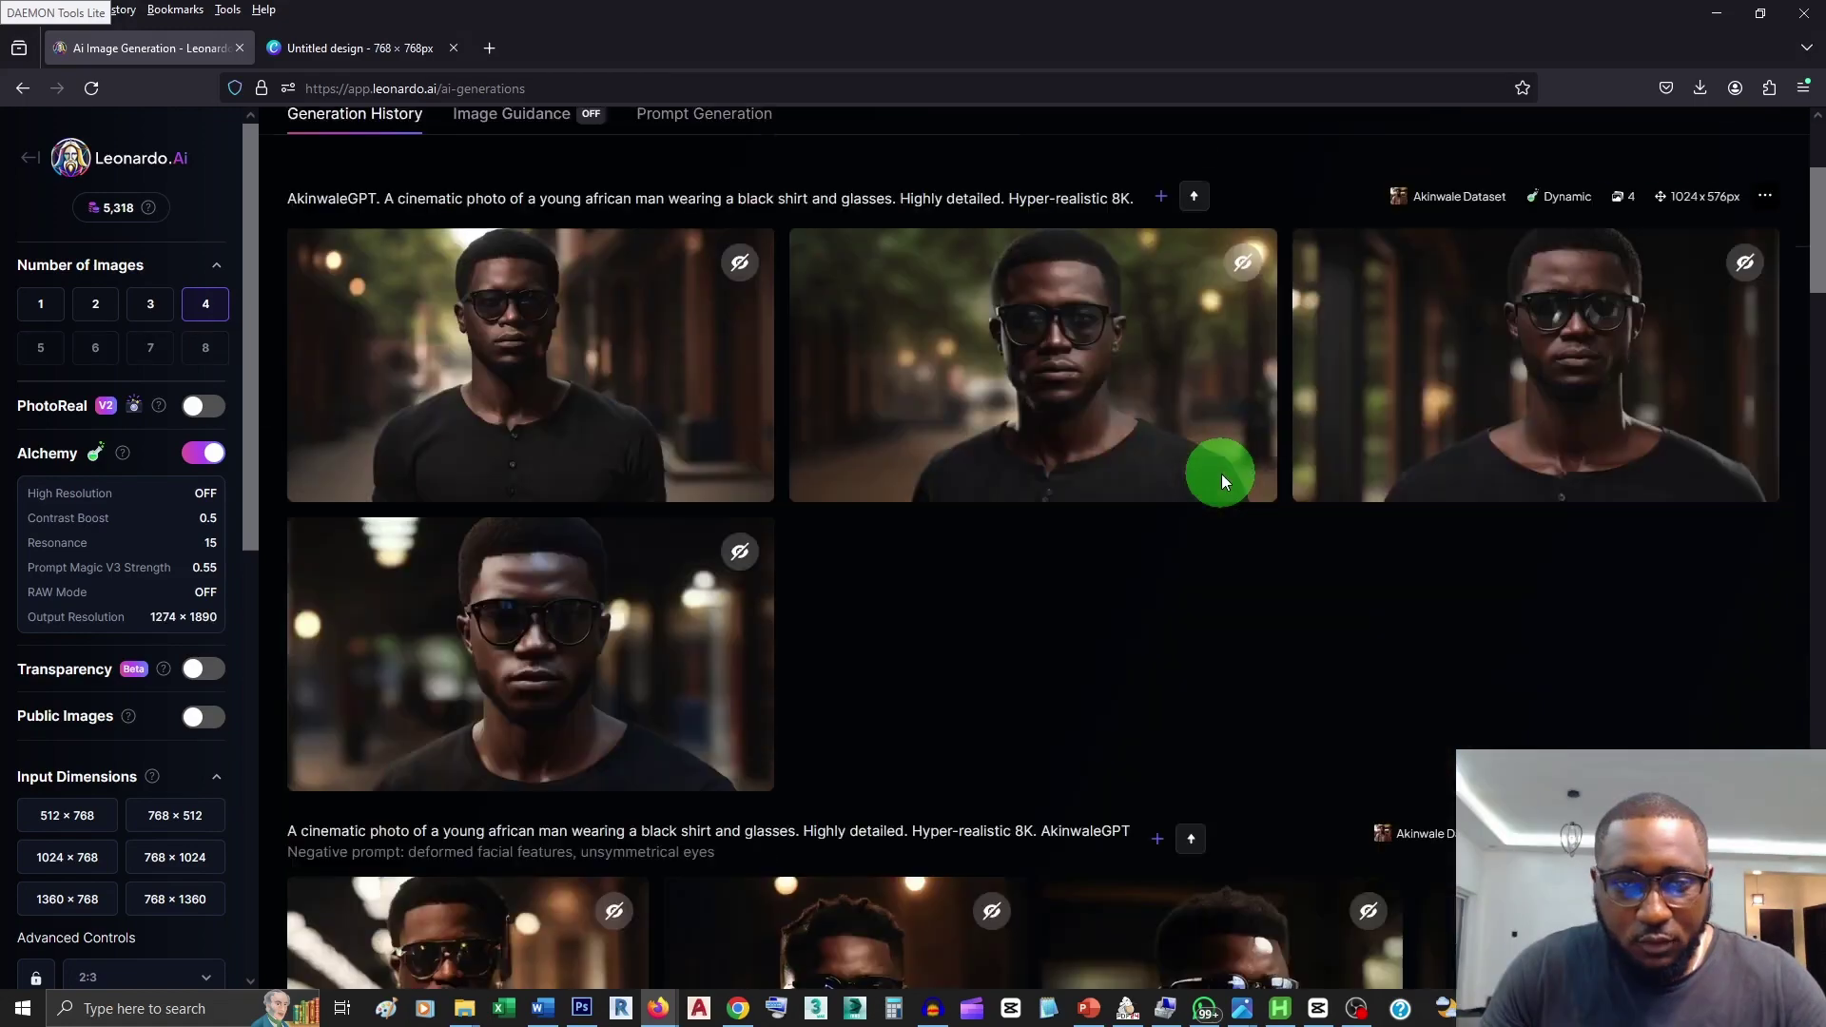
Step: Compare the generated images of the man in a black shirt and set the image style to Creative
scroll(1221, 475, down, 6)
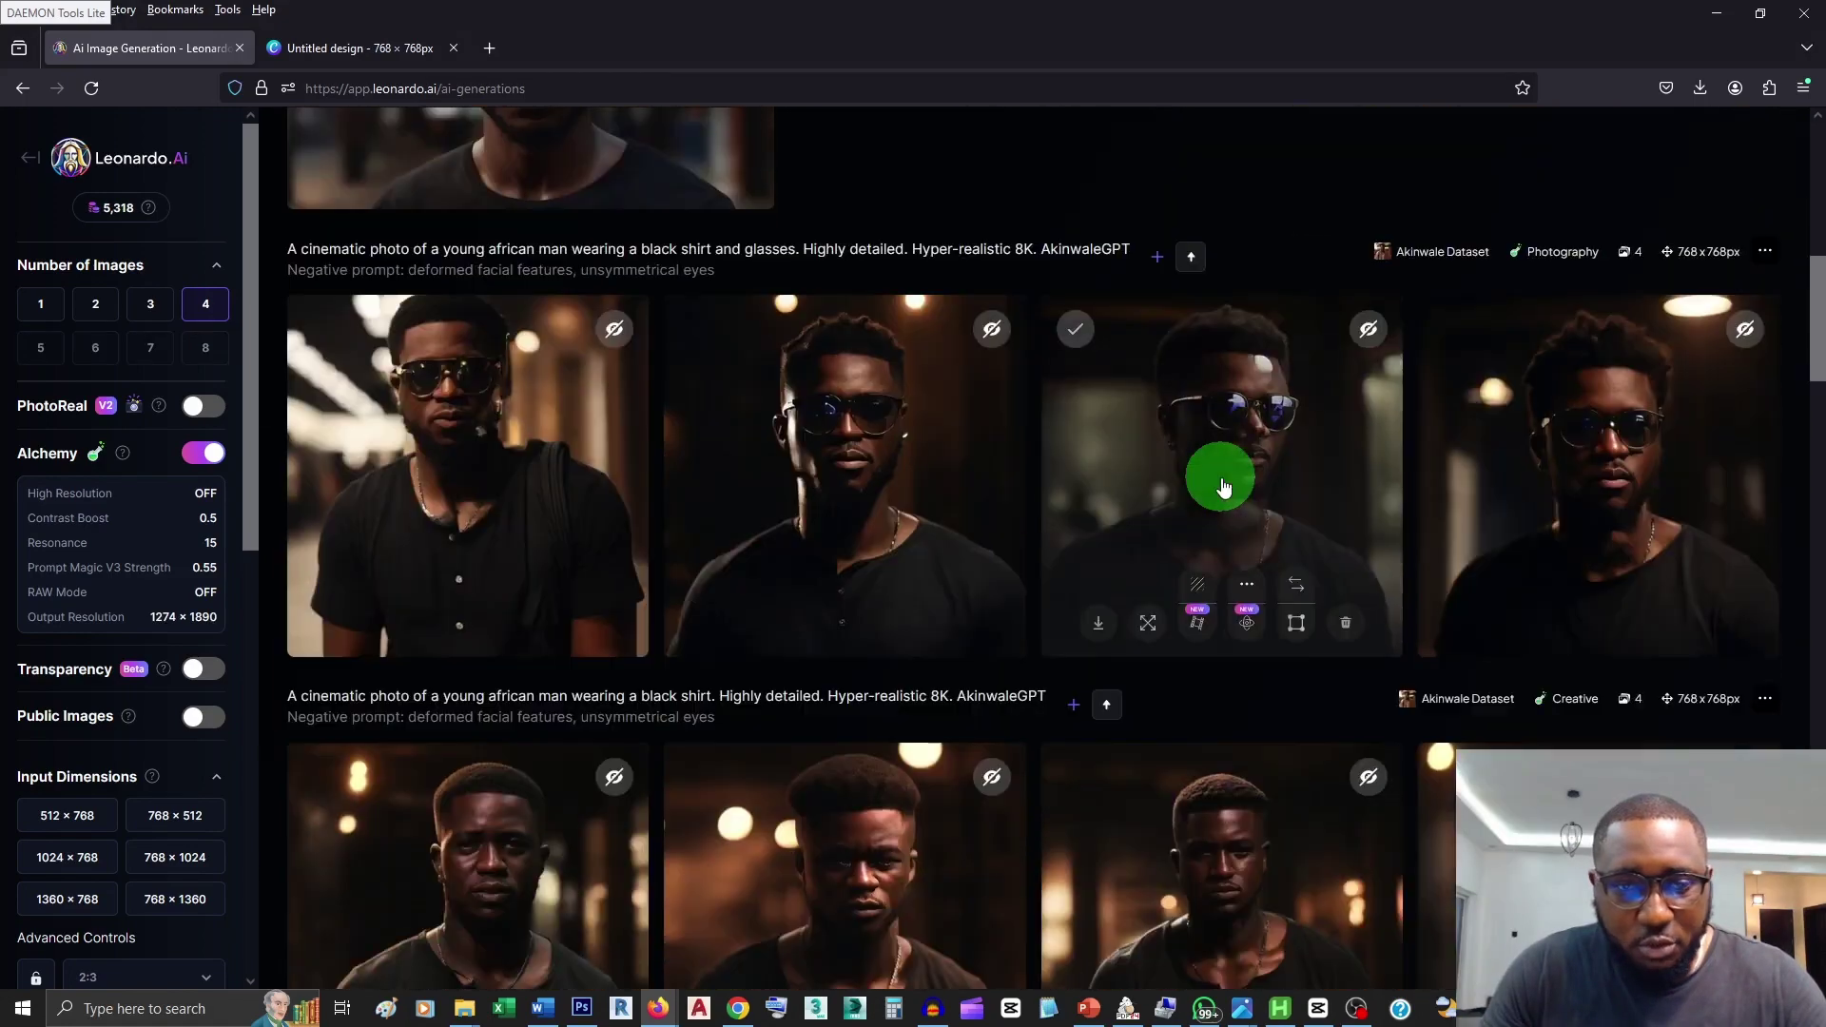
scroll(1223, 487, down, 1)
scroll(1223, 483, up, 5)
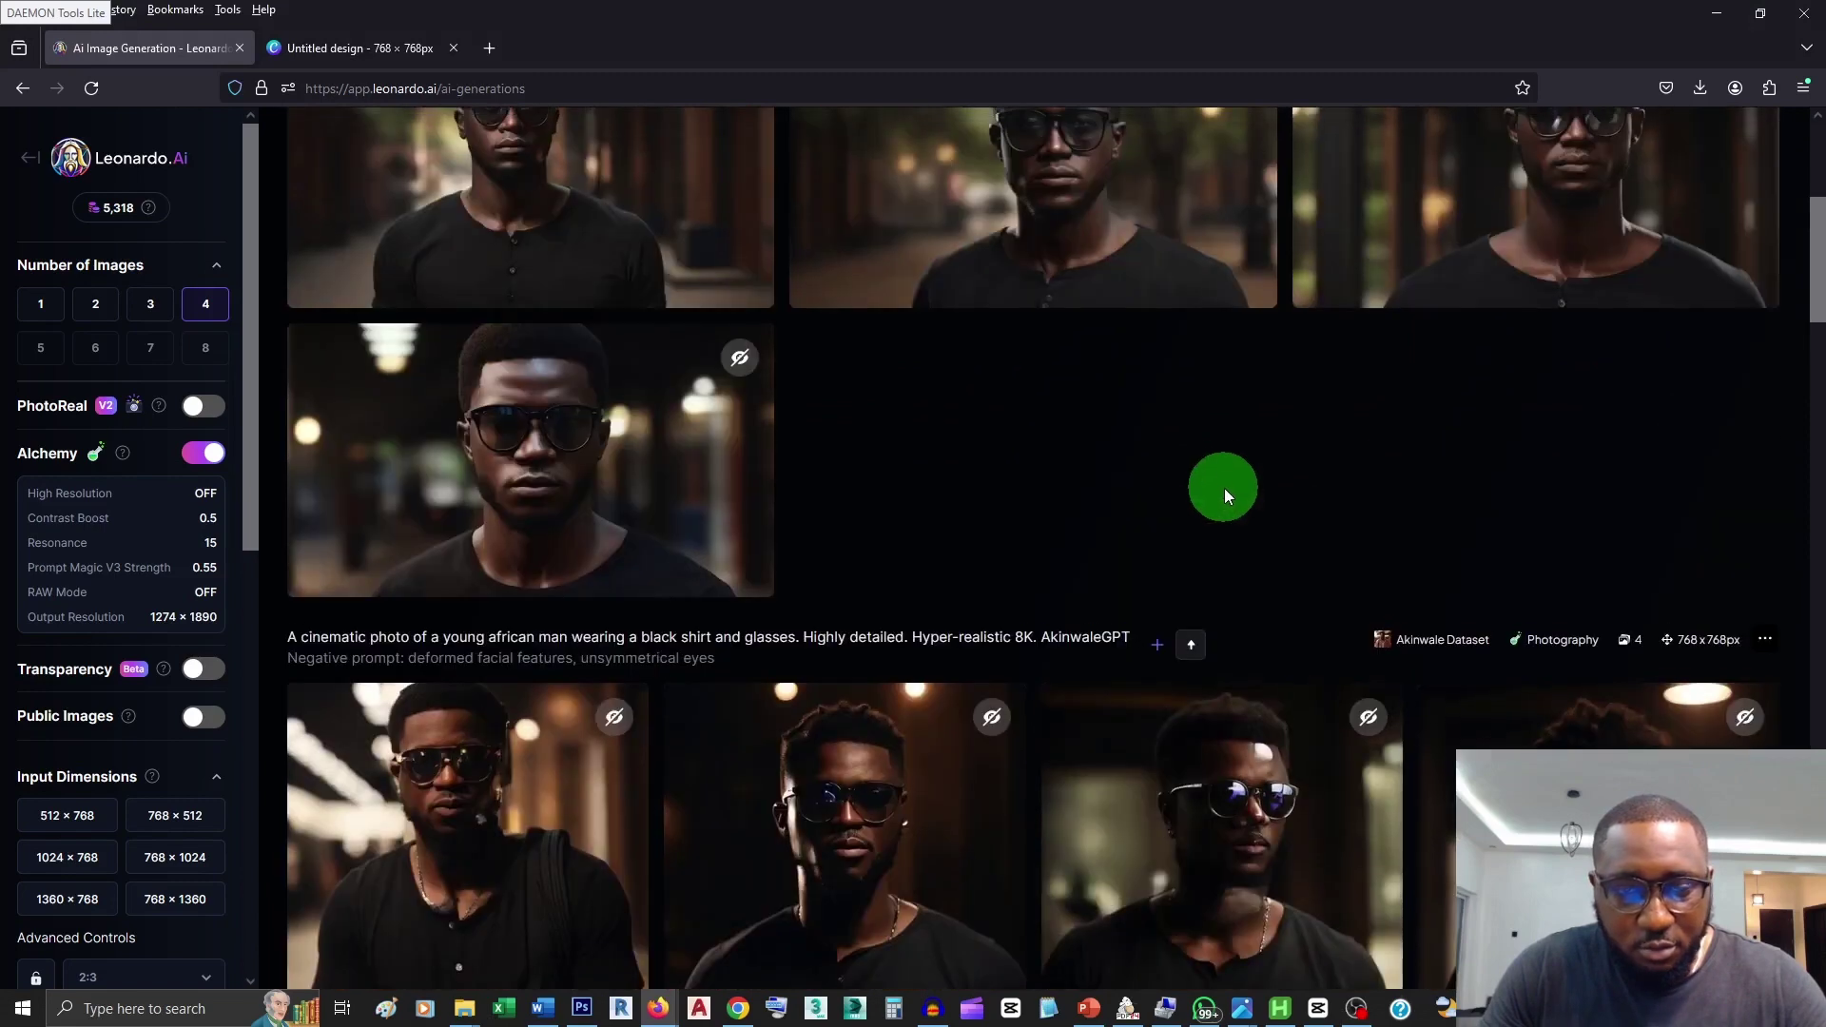
scroll(1316, 529, up, 3)
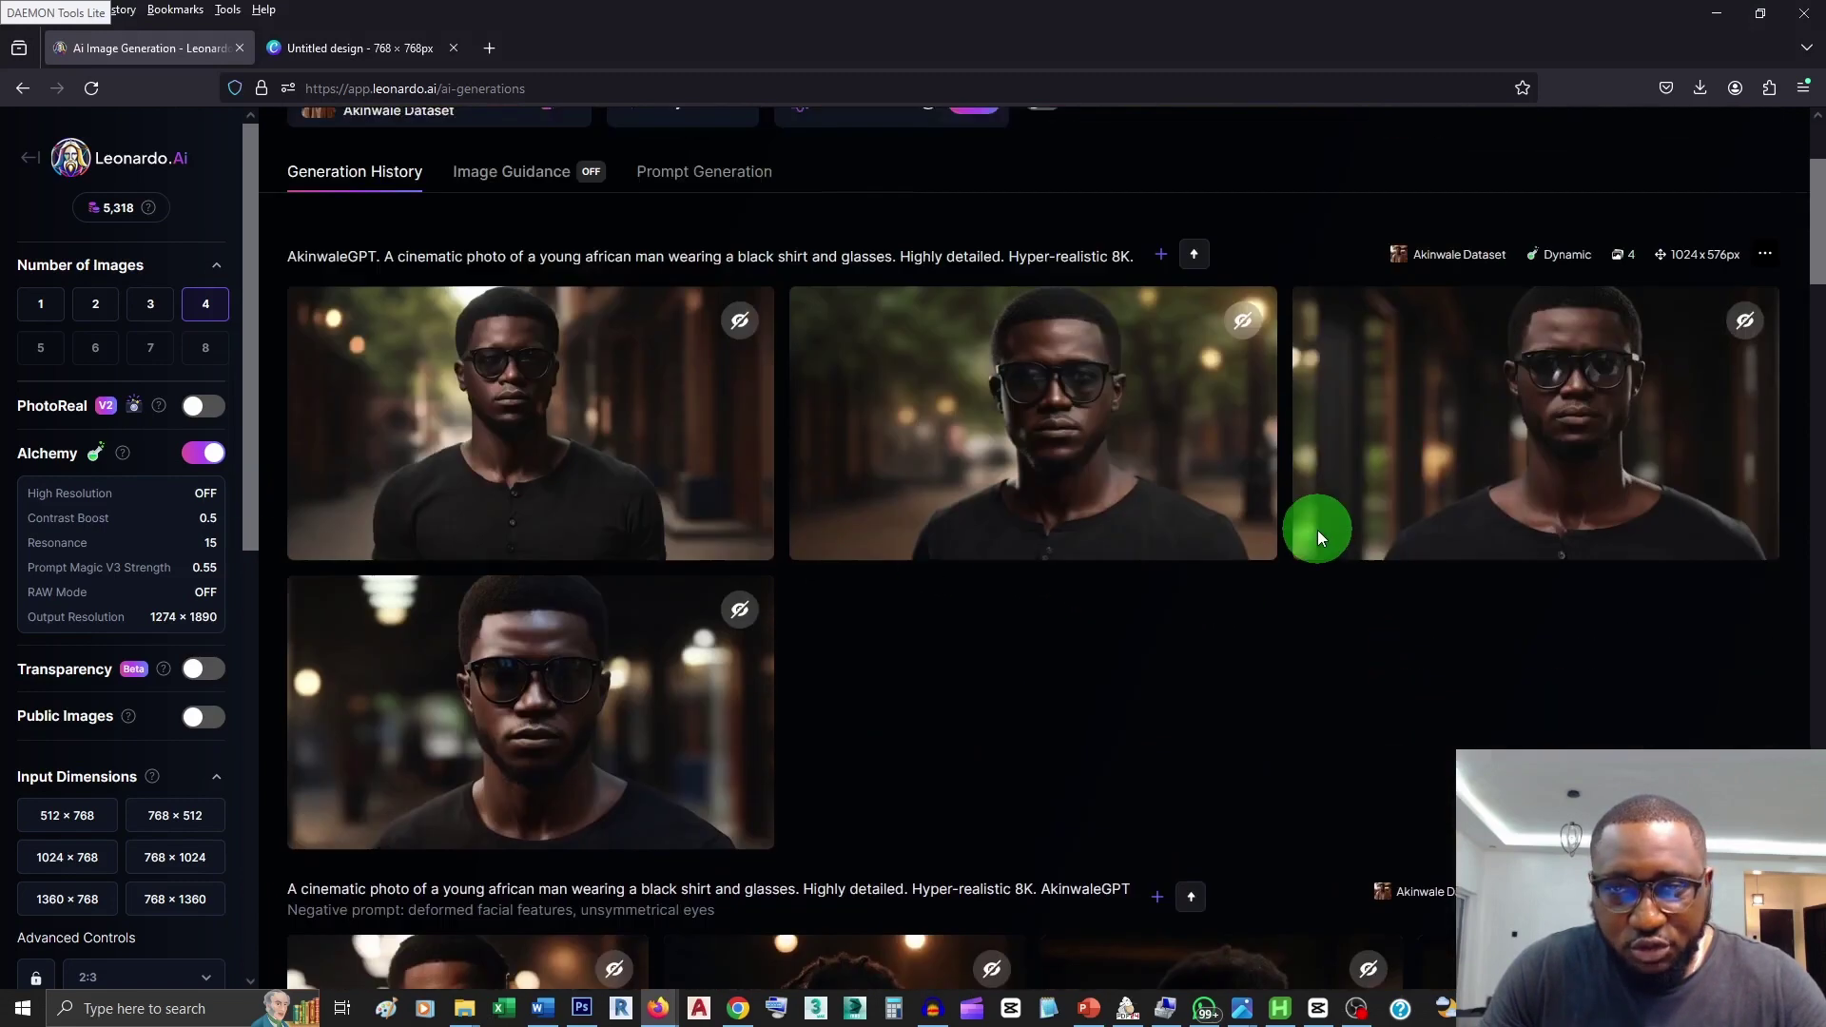
scroll(951, 514, up, 2)
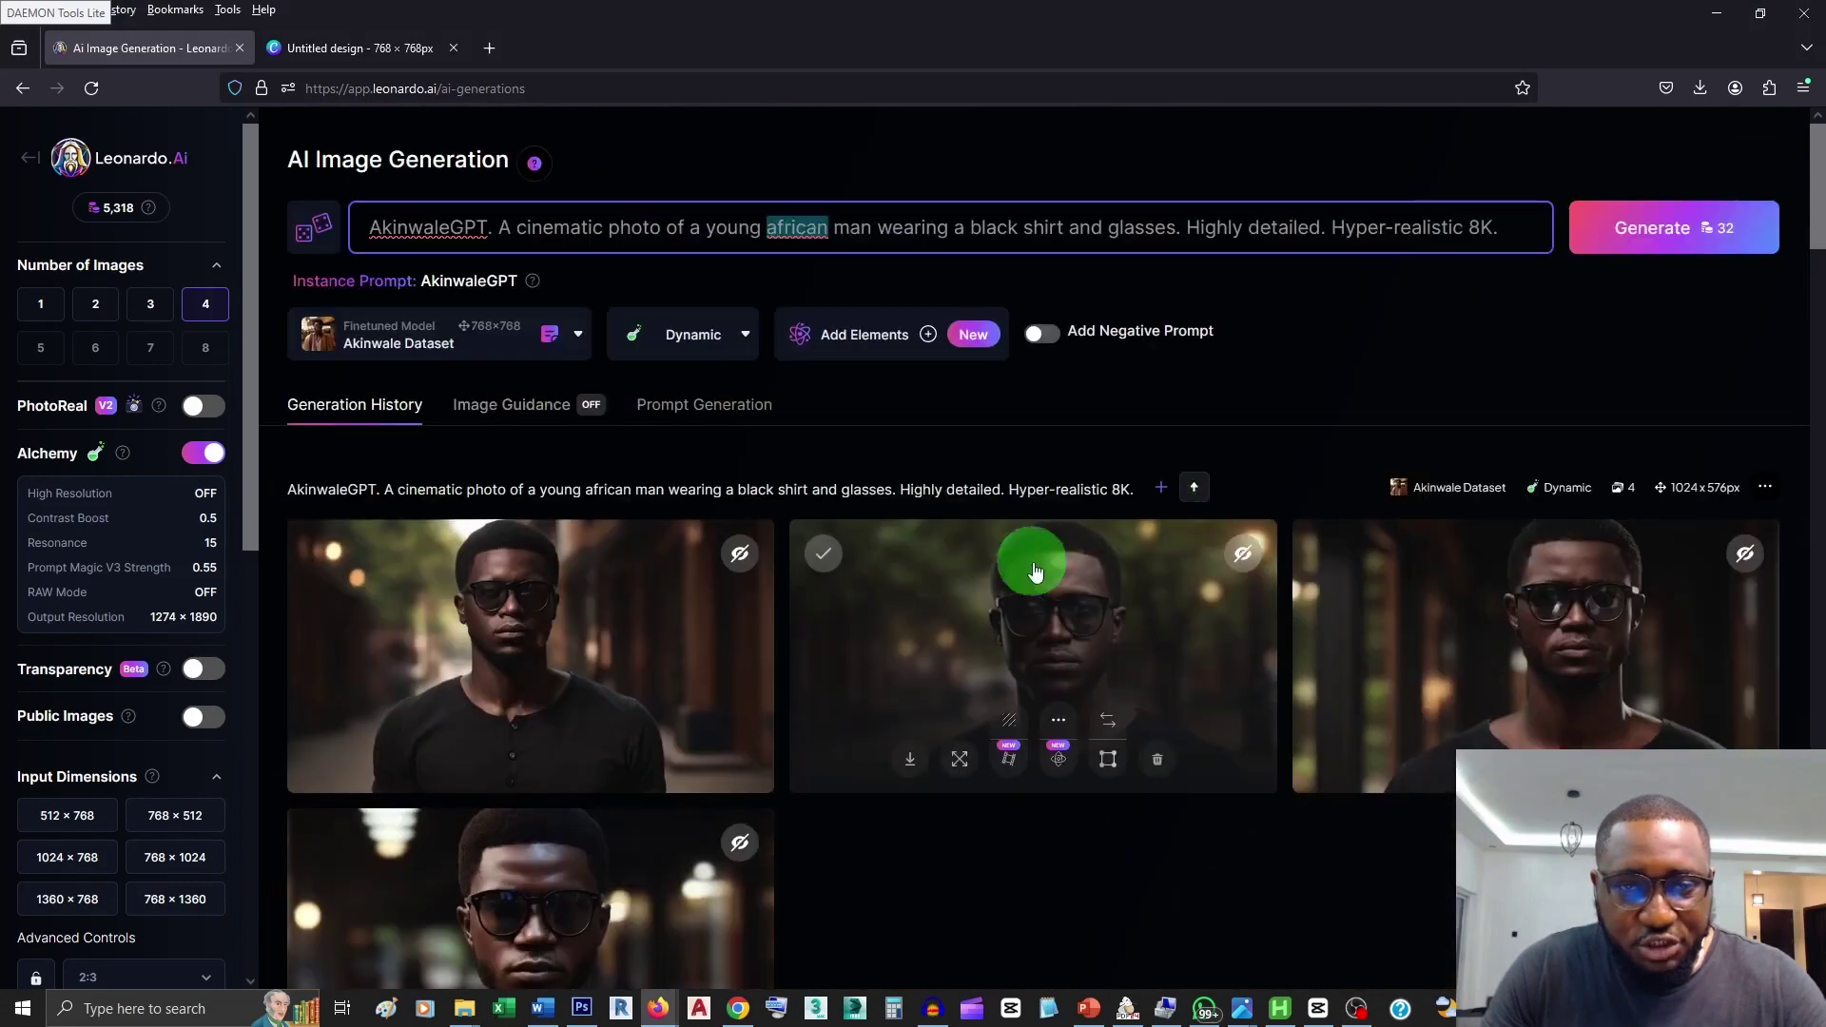
click(718, 328)
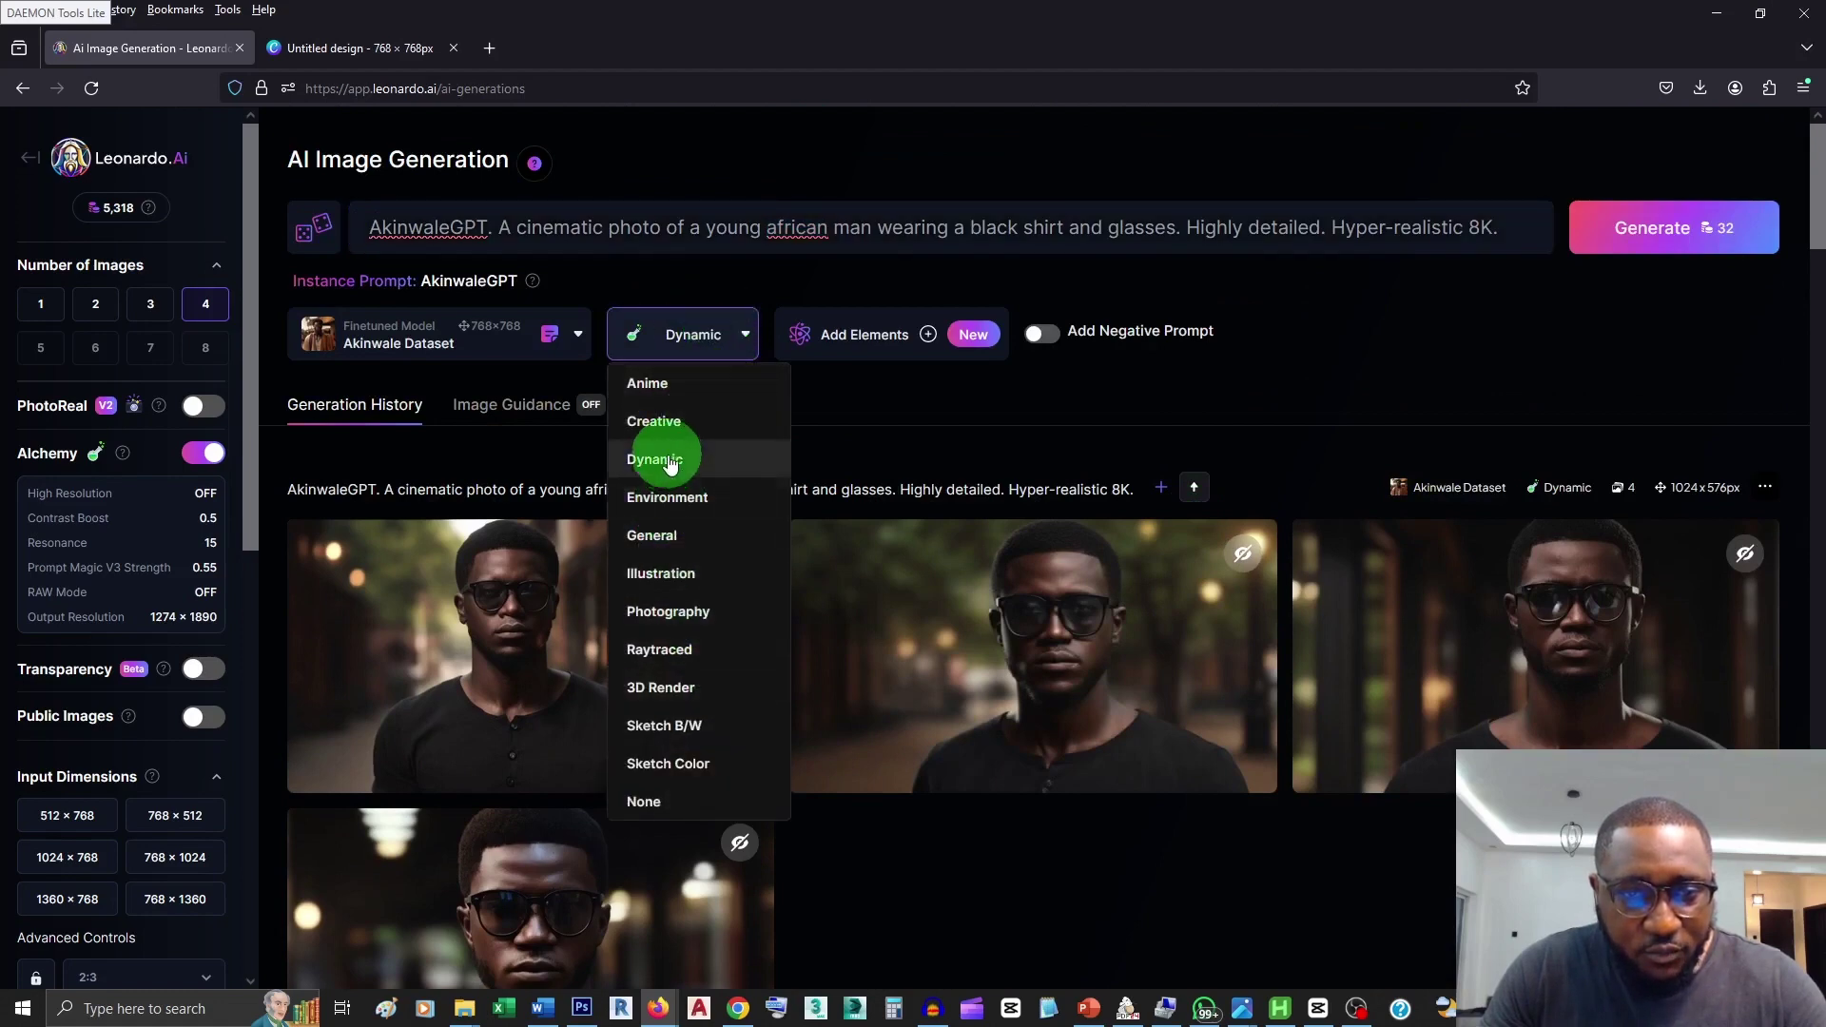
click(669, 435)
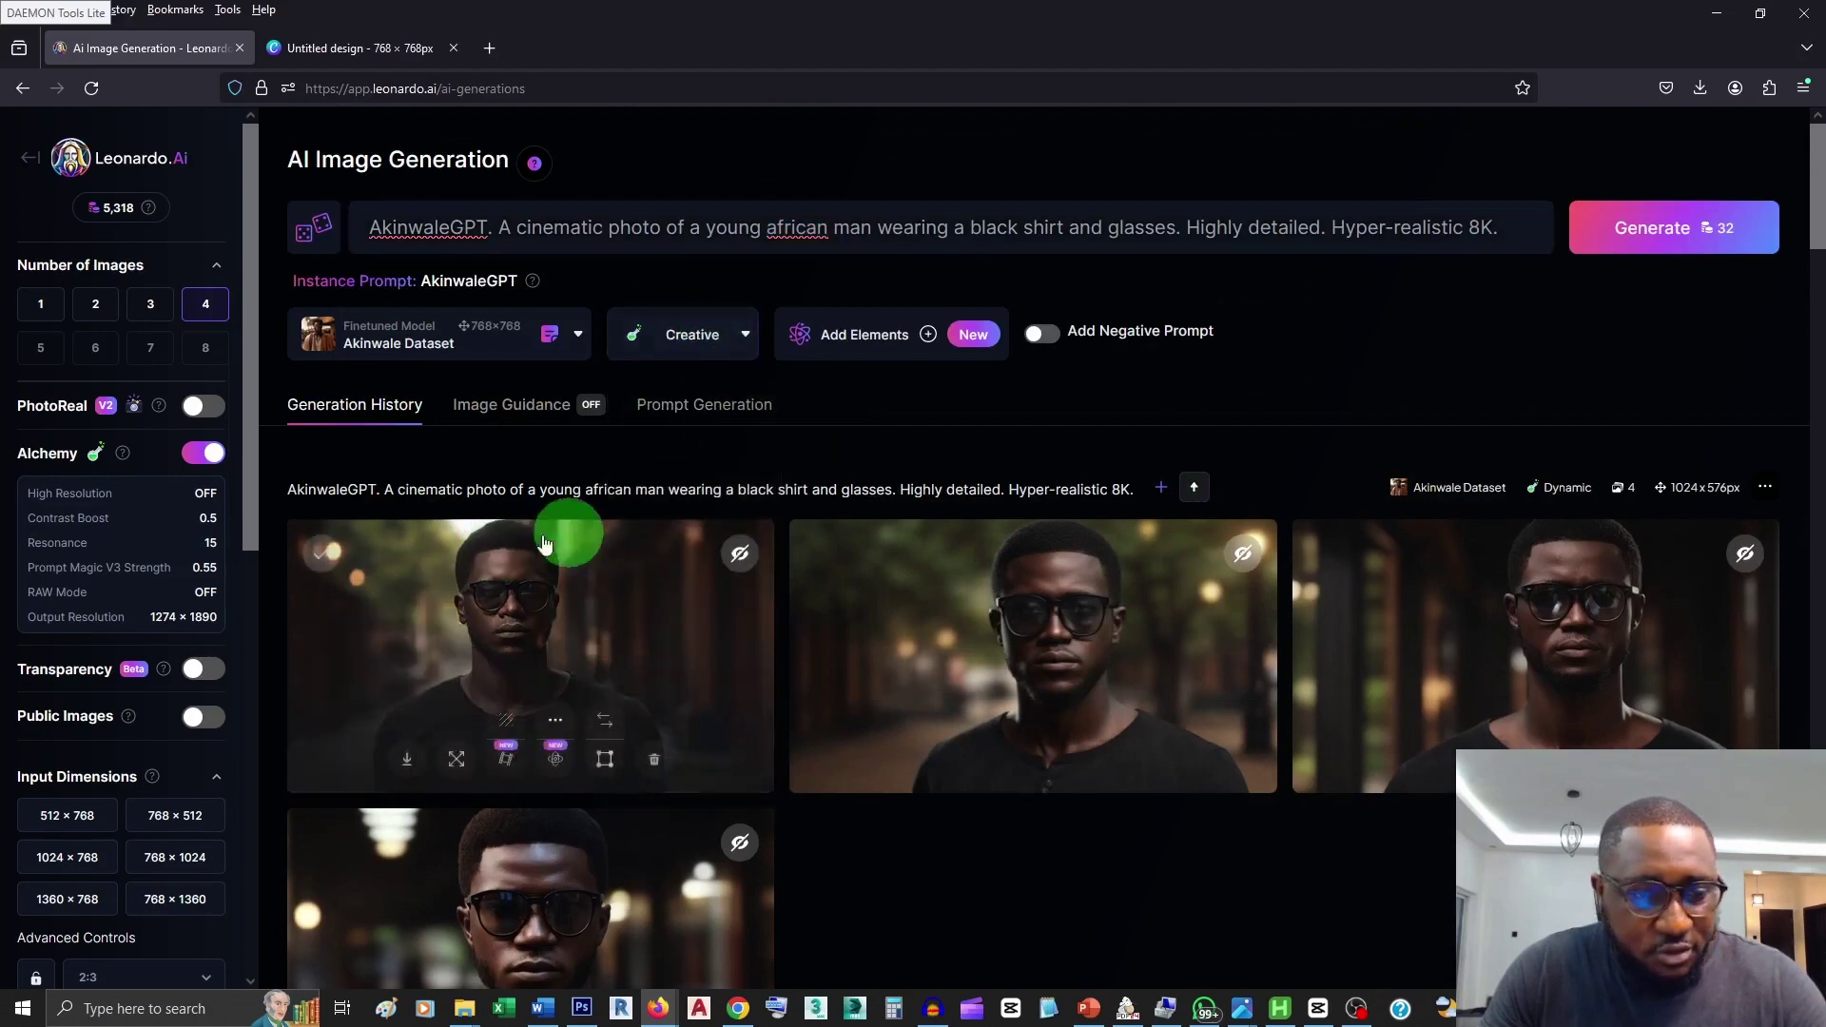
Step: Set the input dimensions to a 9:16 portrait format of 672 × 1128 px
scroll(129, 645, down, 4)
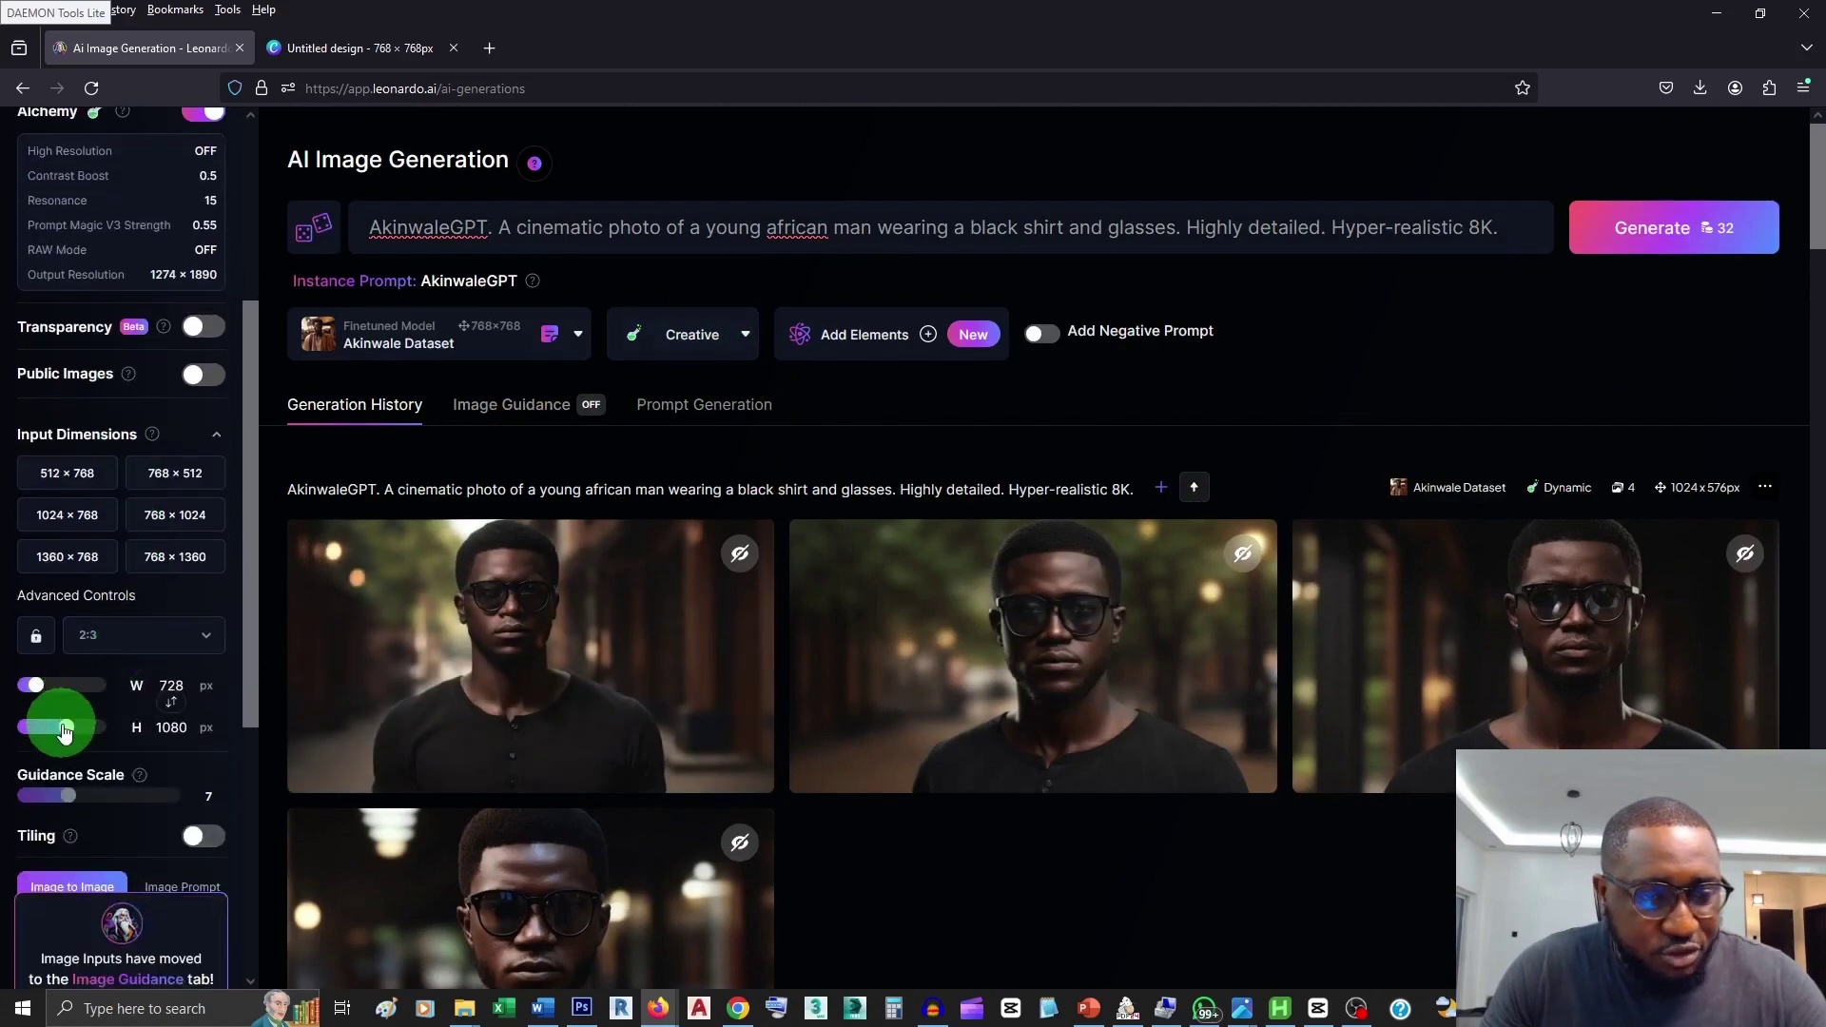
drag(64, 726, 70, 727)
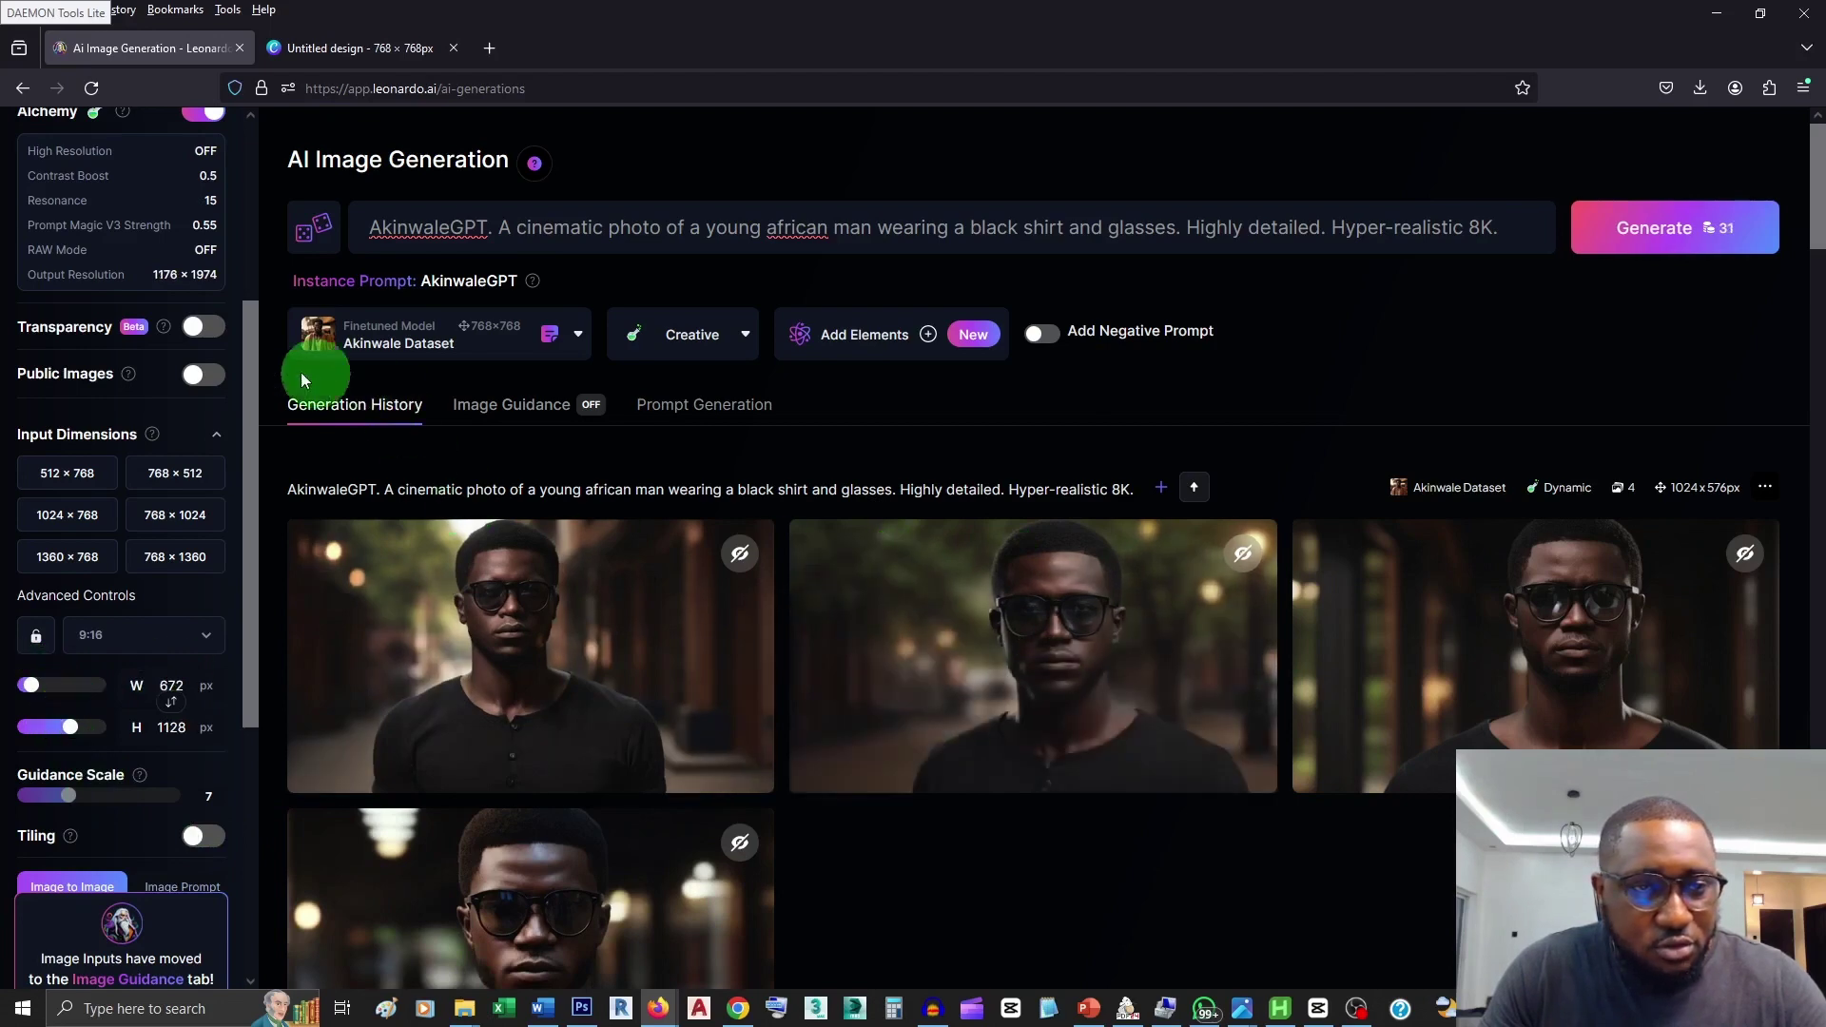
scroll(224, 382, up, 4)
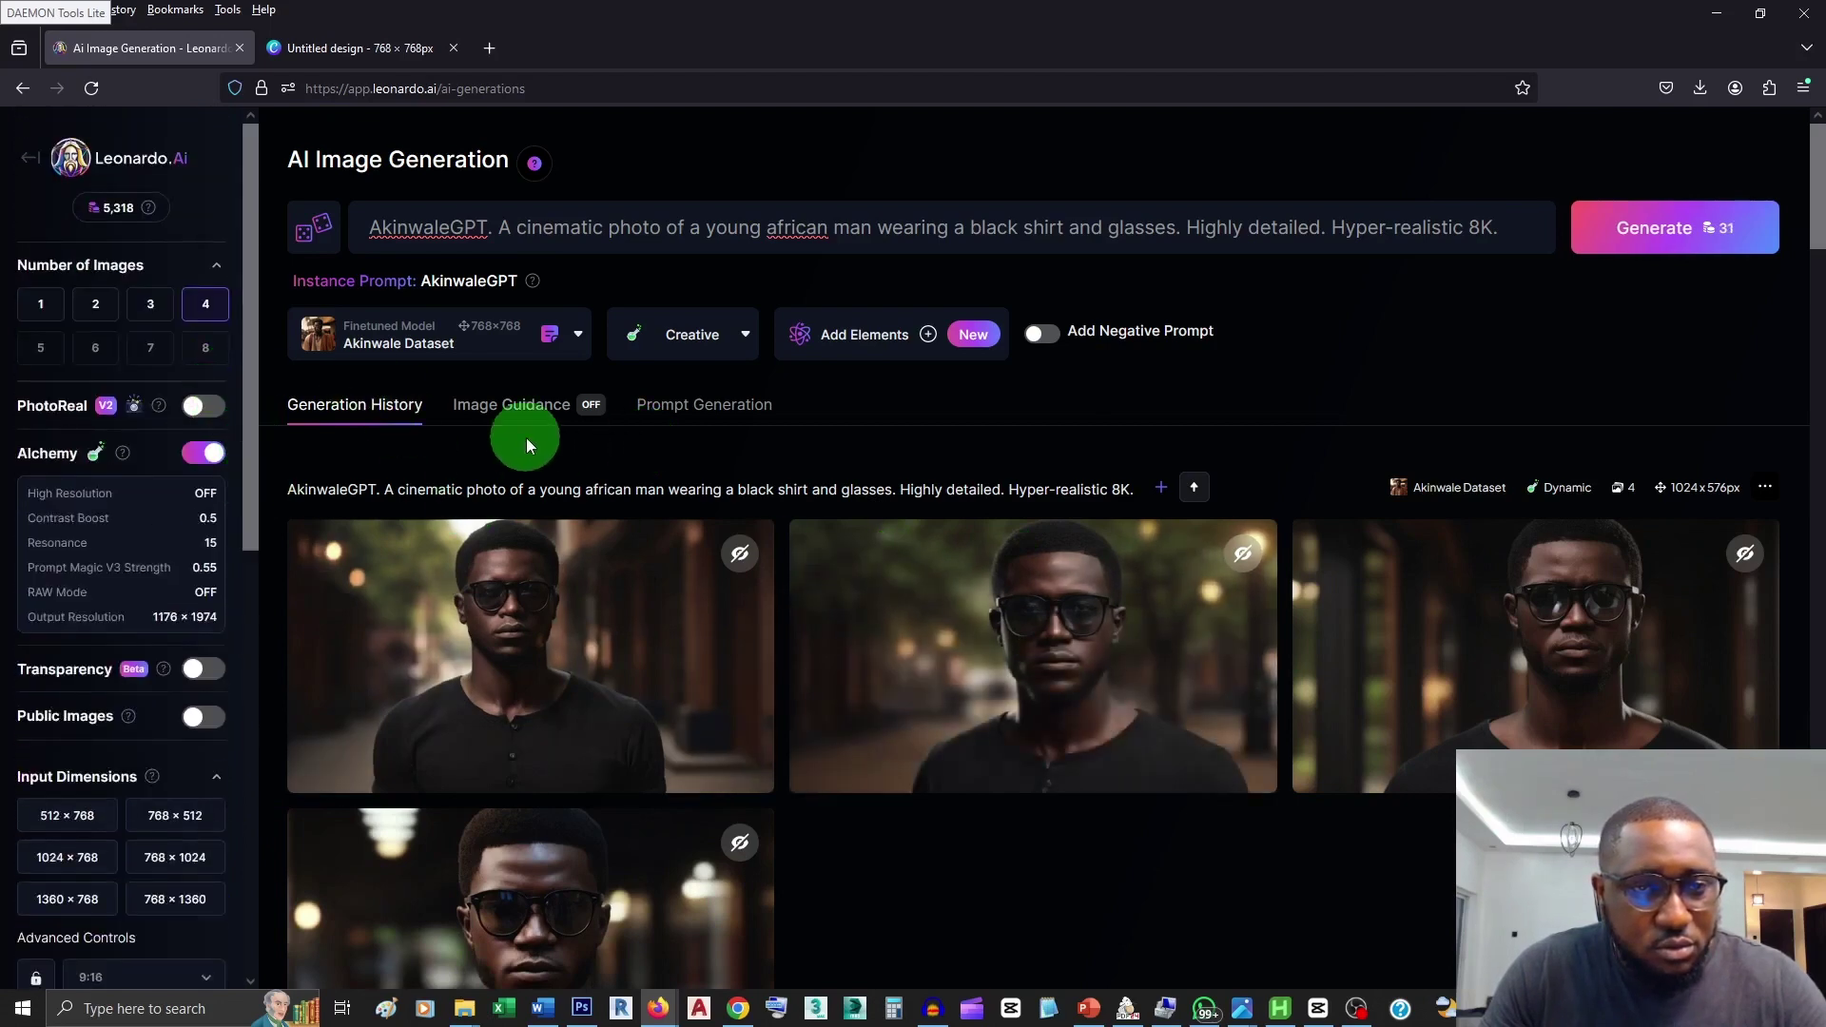
Step: Examine the position of the instance prompt word in front of the cinematic photo description in the prompt
drag(493, 226, 264, 225)
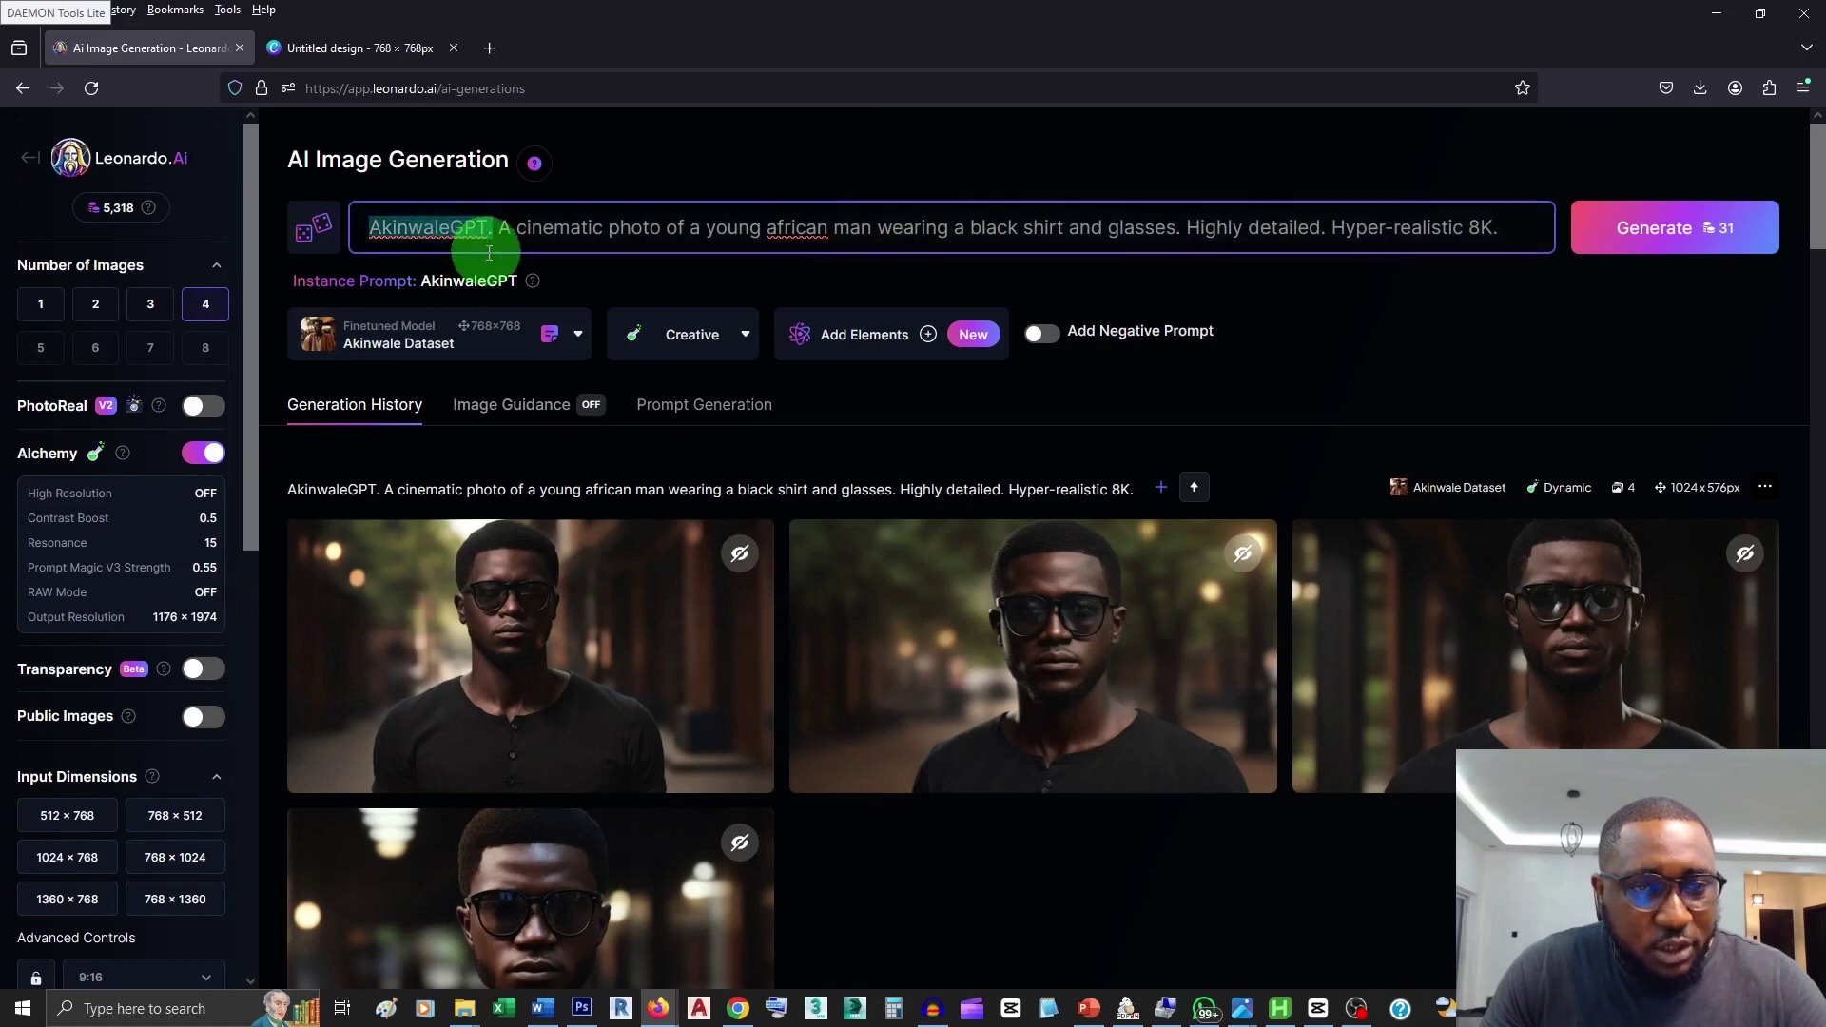
drag(464, 228, 373, 228)
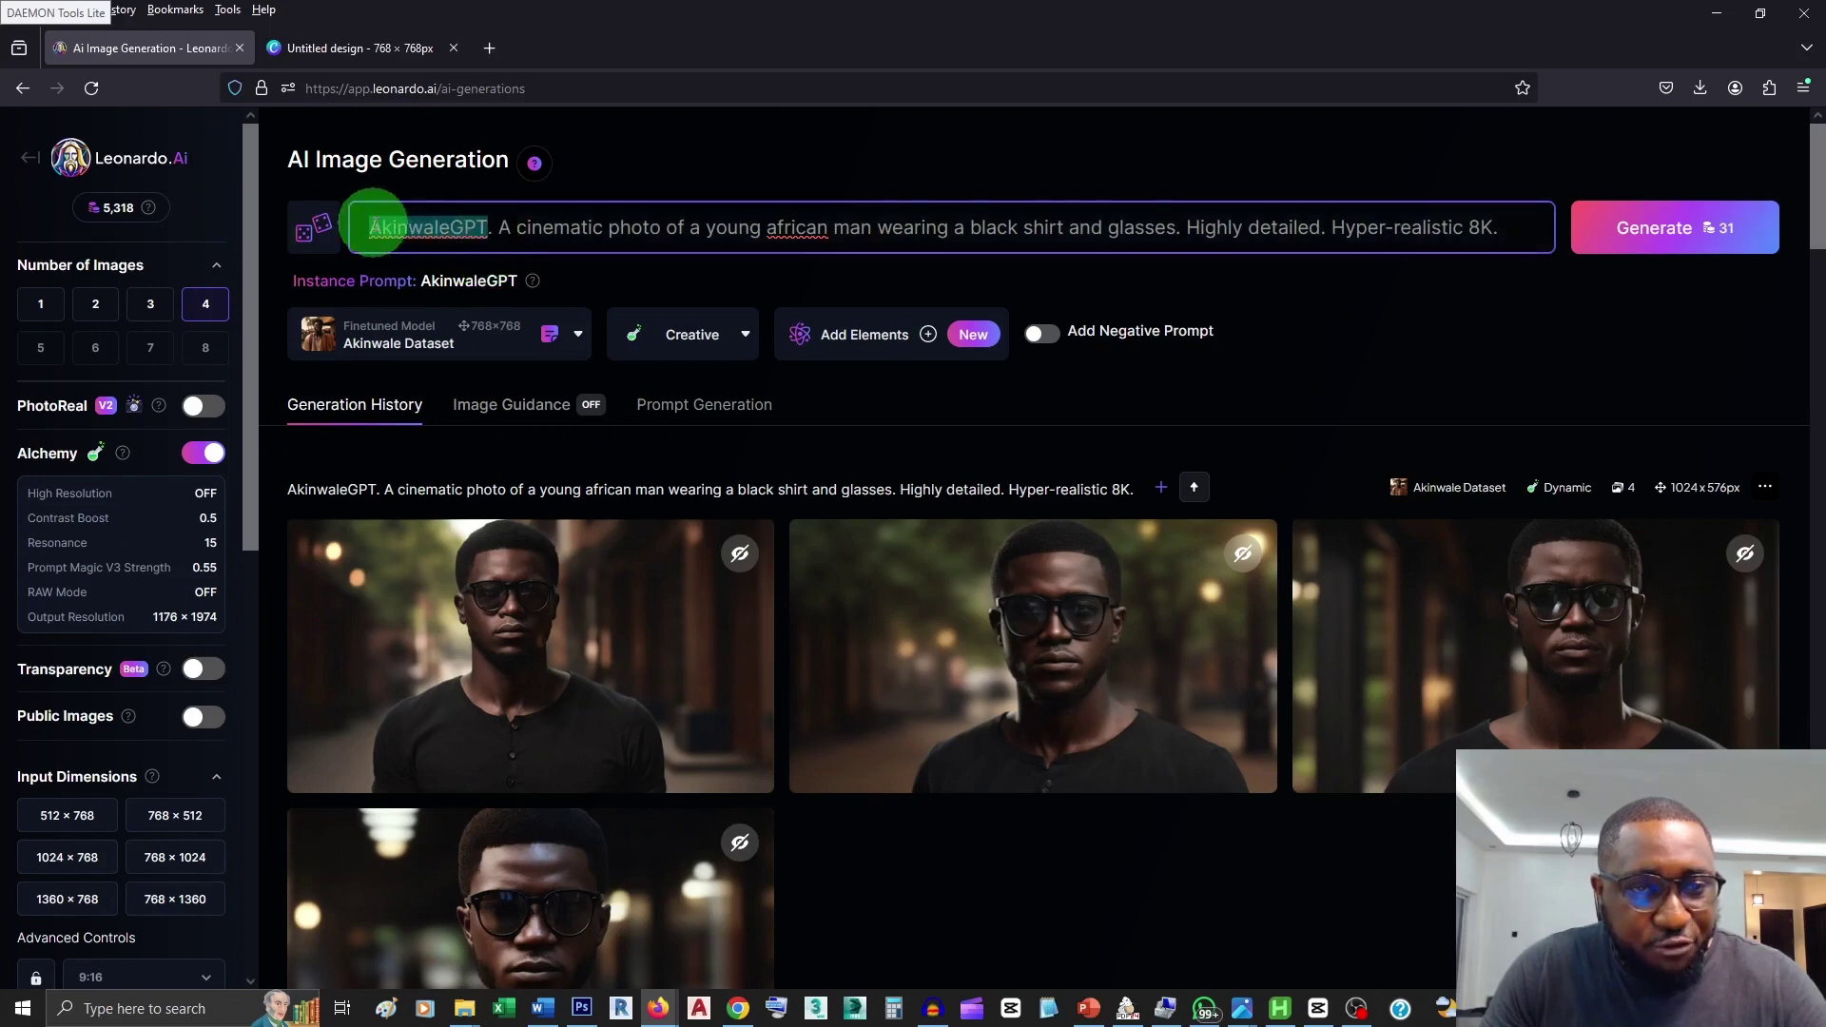
click(582, 225)
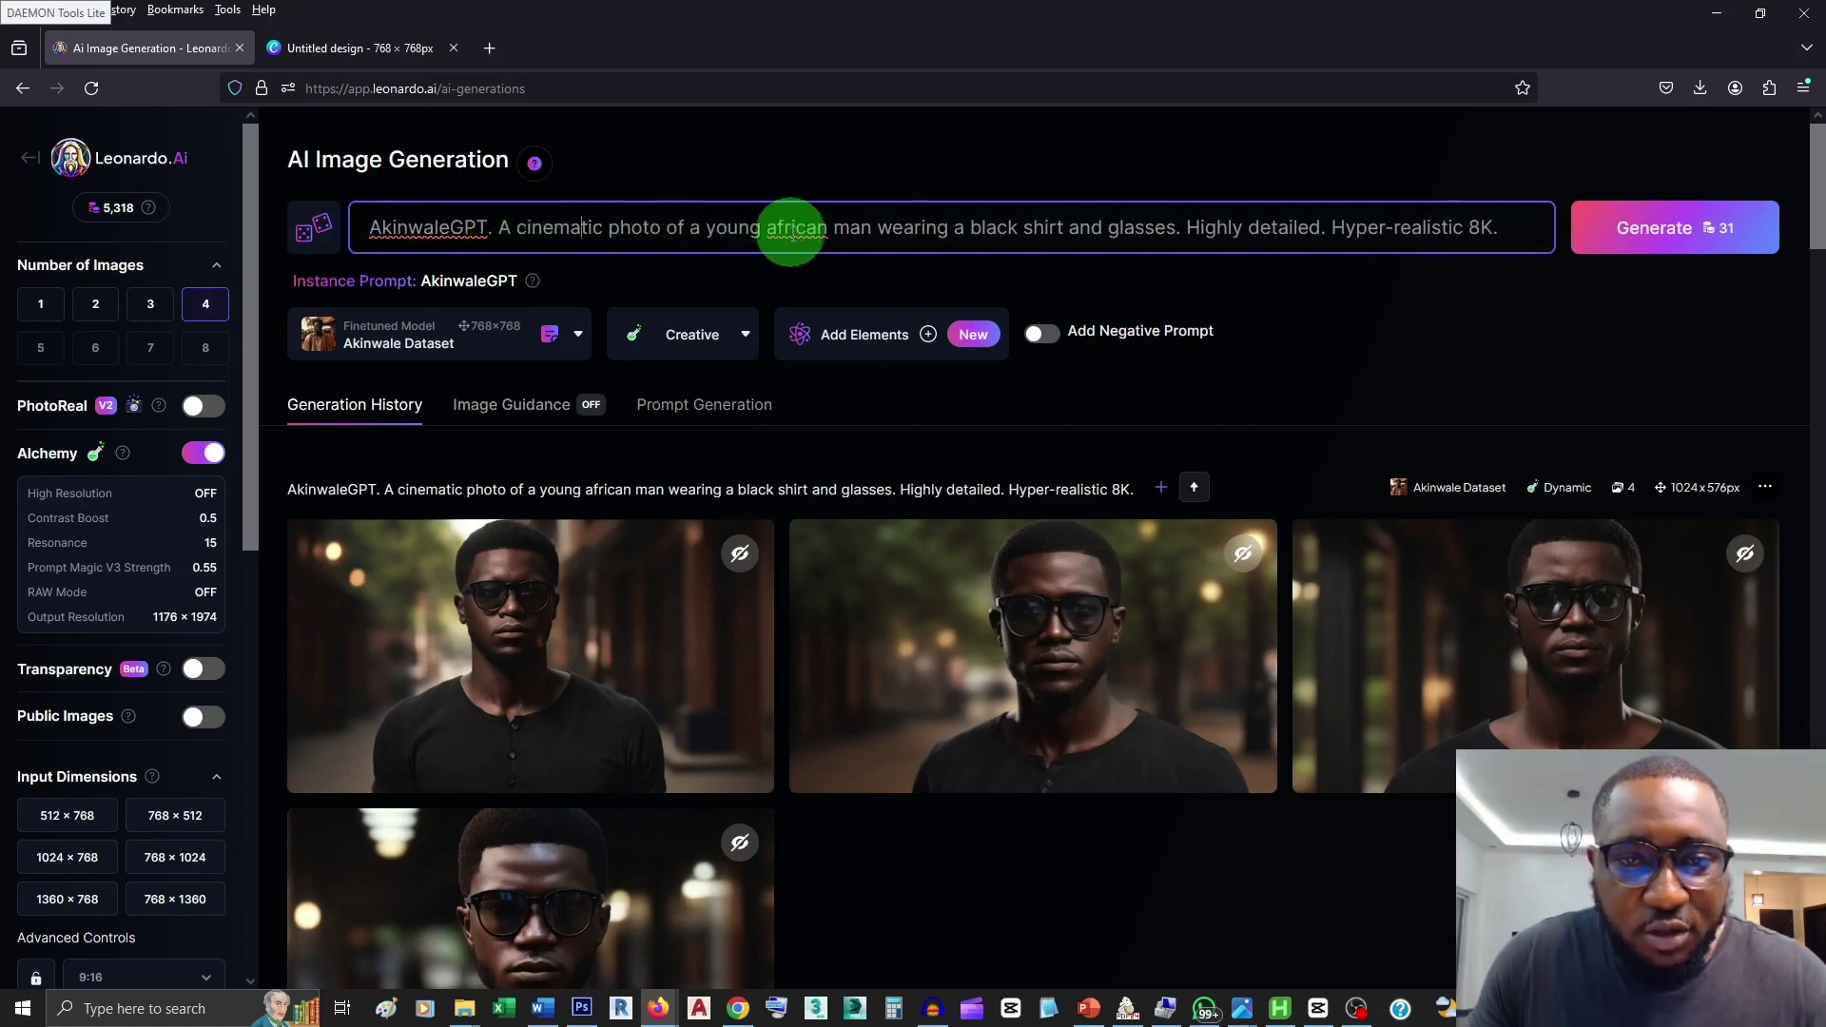
Step: Remove "african" from the prompt and change "black shirt" to "black t-shirt"
drag(768, 230, 830, 230)
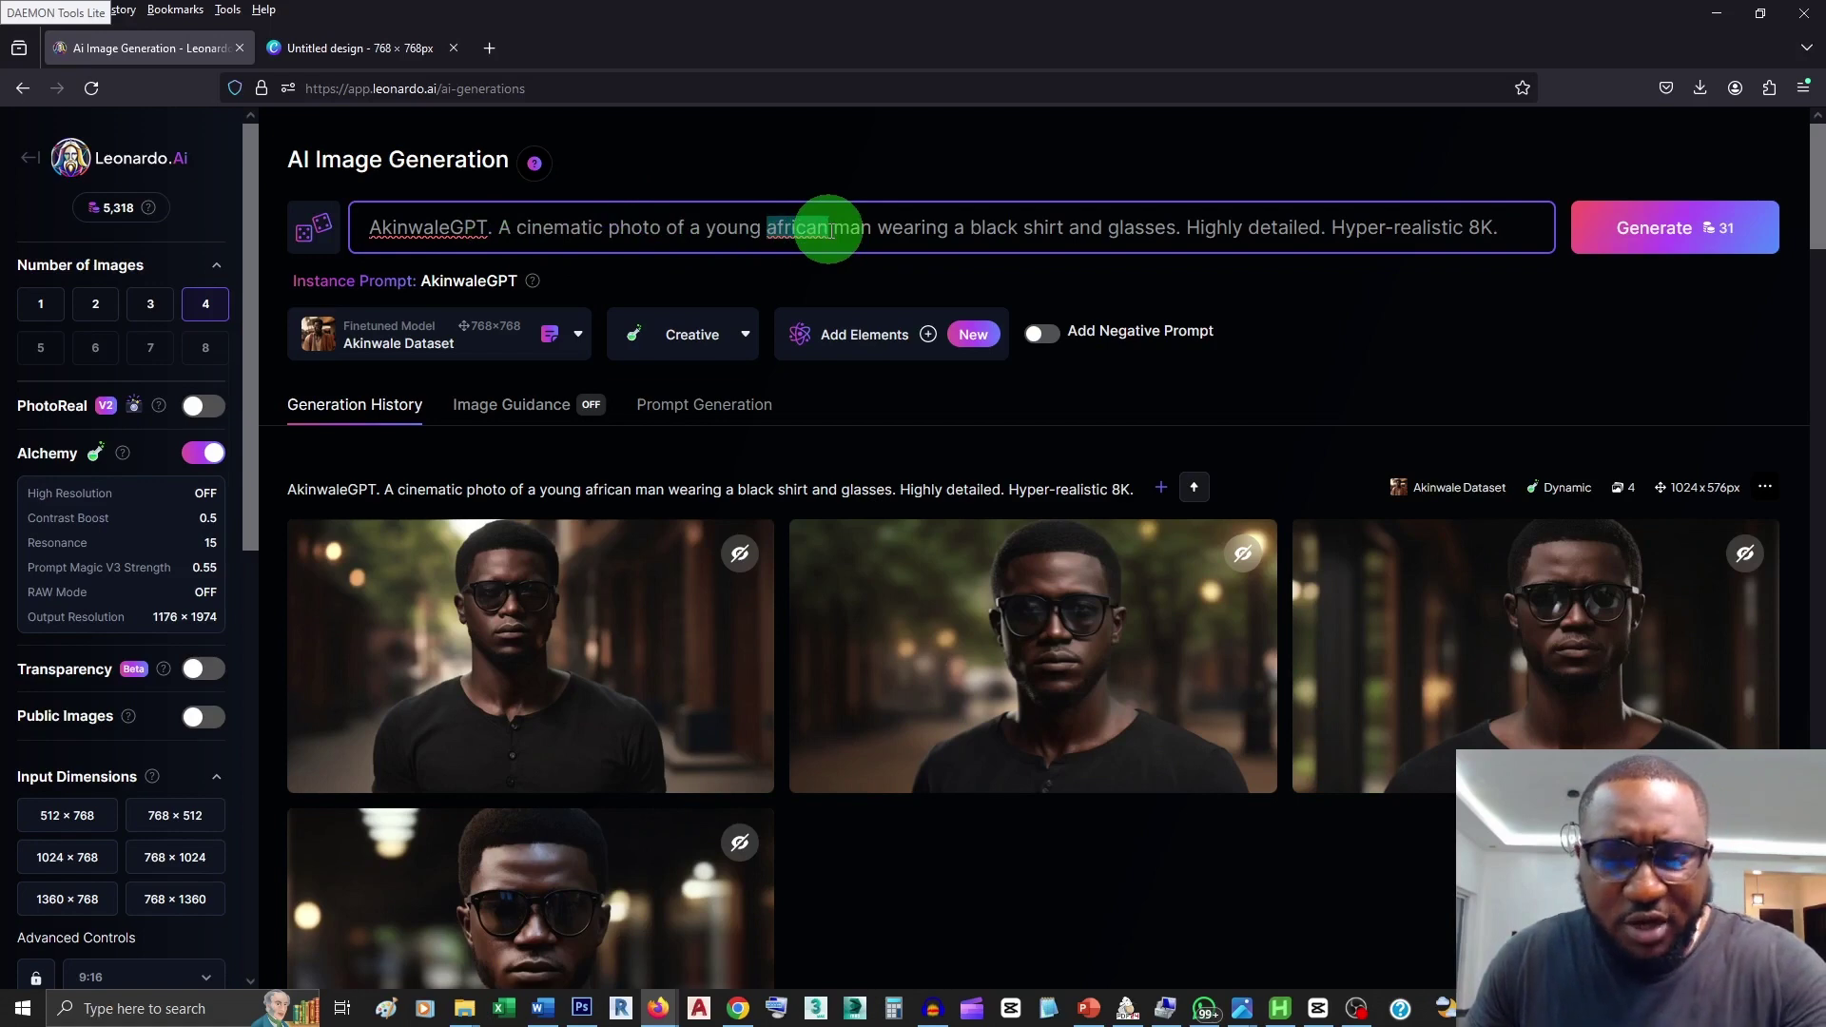
key(Delete)
key(Delete)
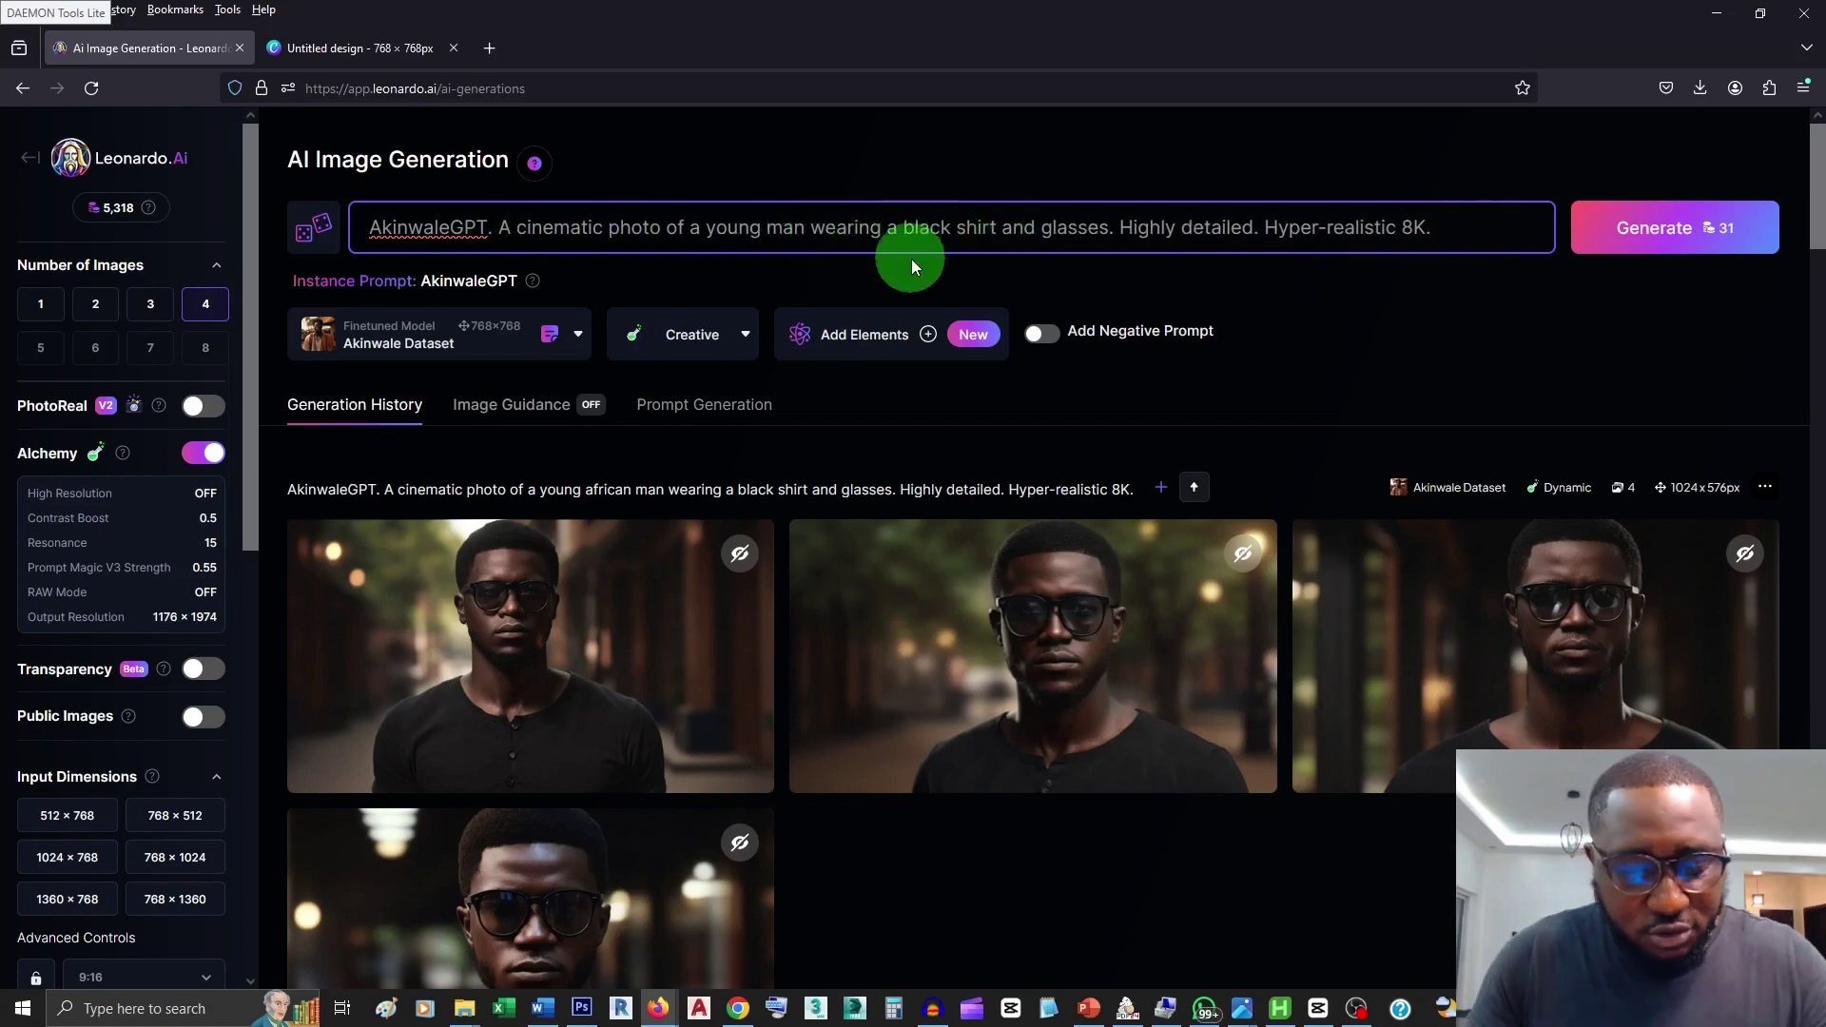
text(t-)
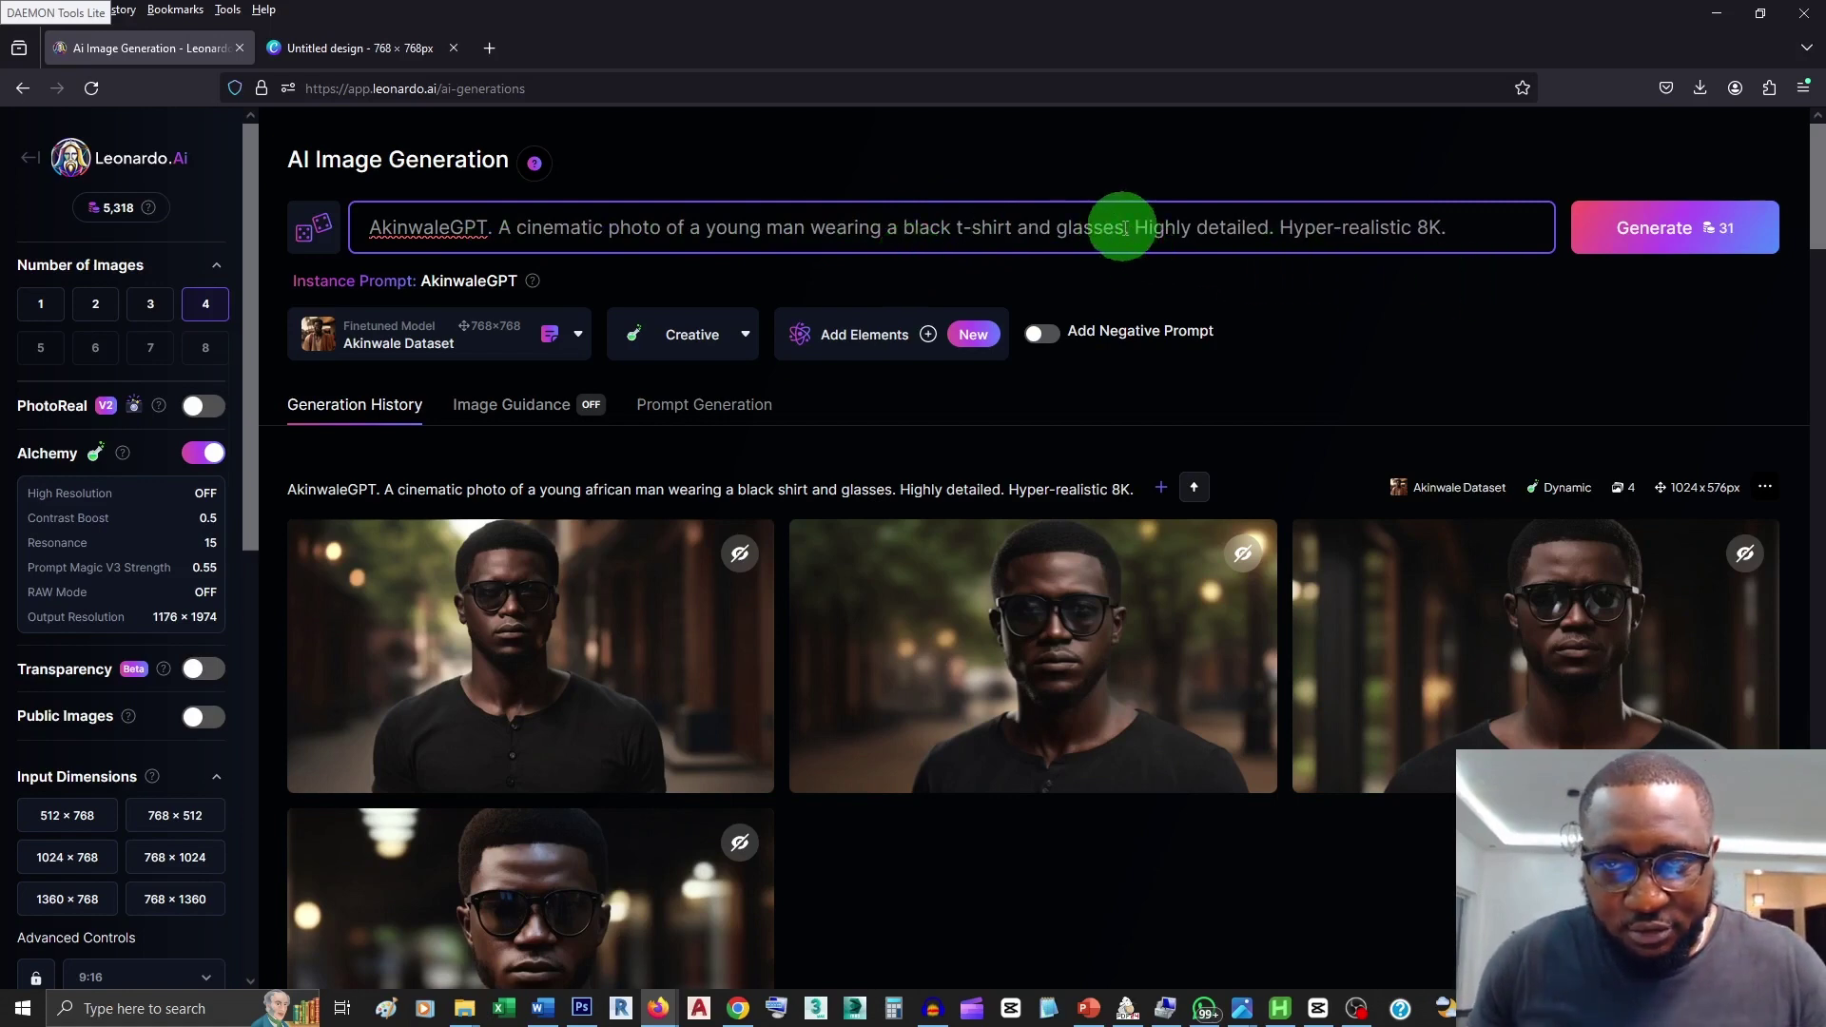
Step: Check the source pictures in the "my photos for training" folder in File Explorer, then return to the image generation page
mouse_move(463, 1008)
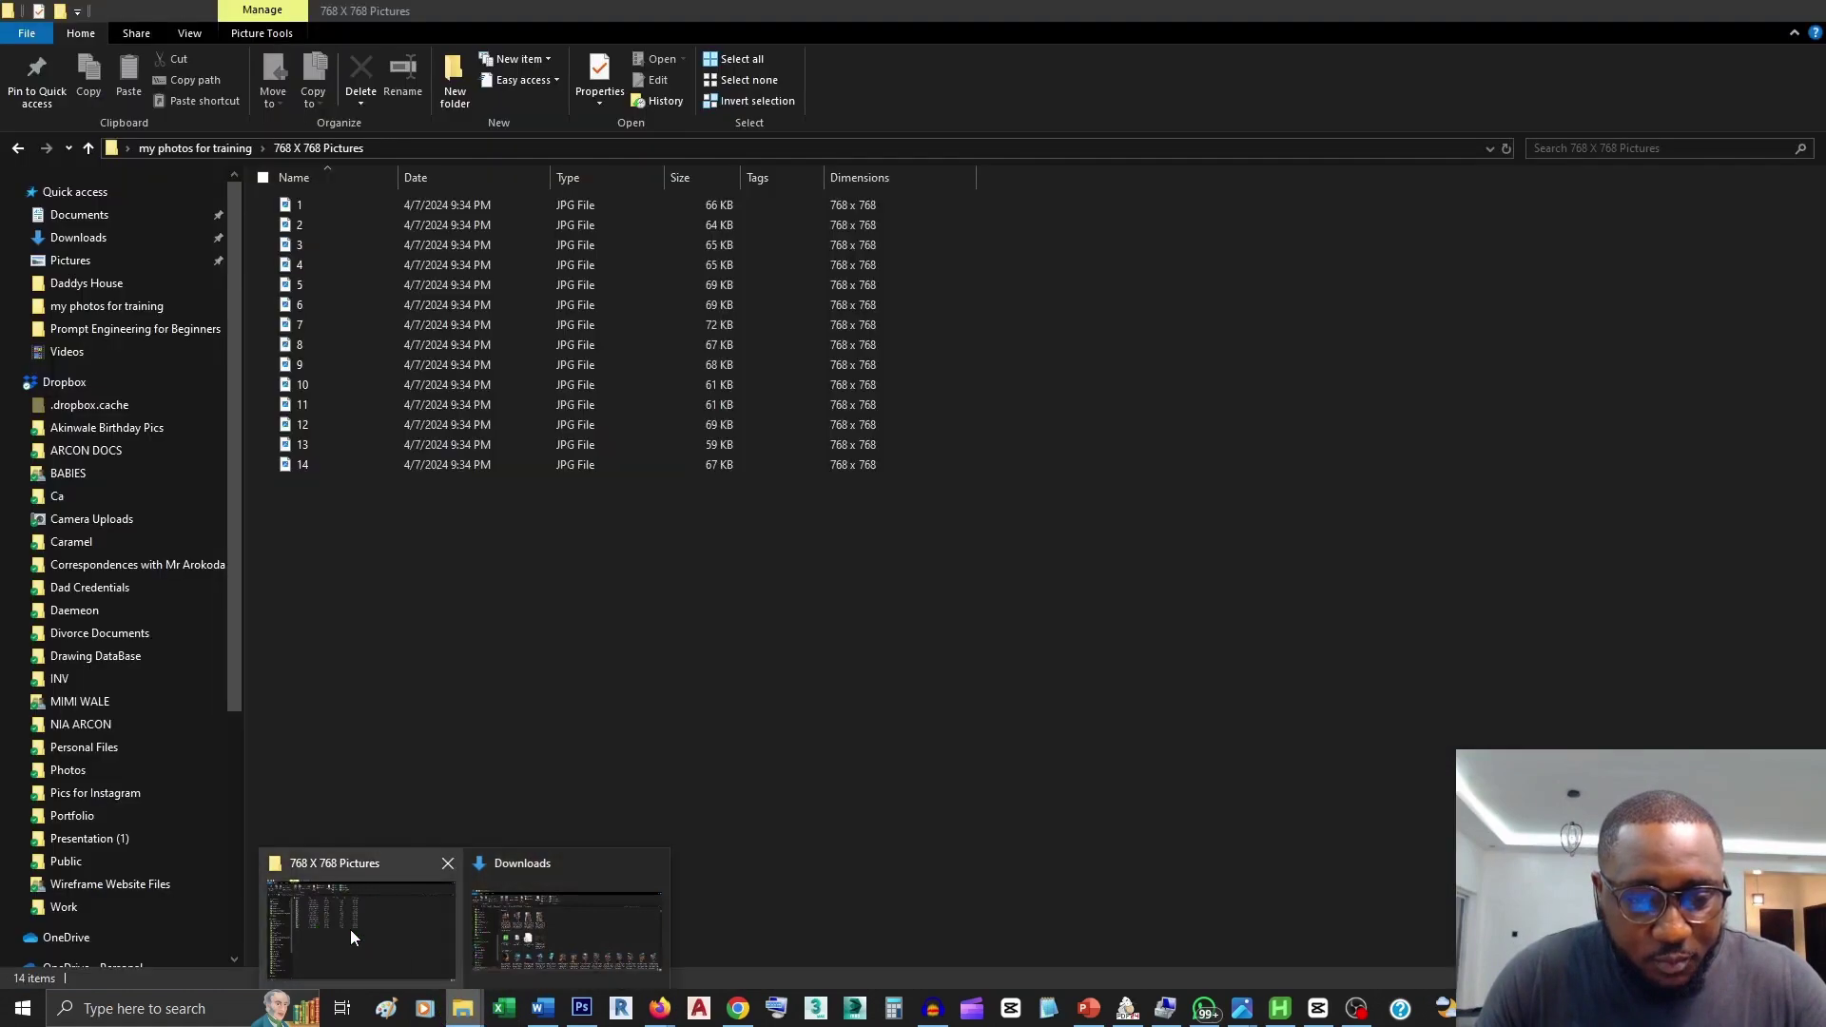
click(350, 928)
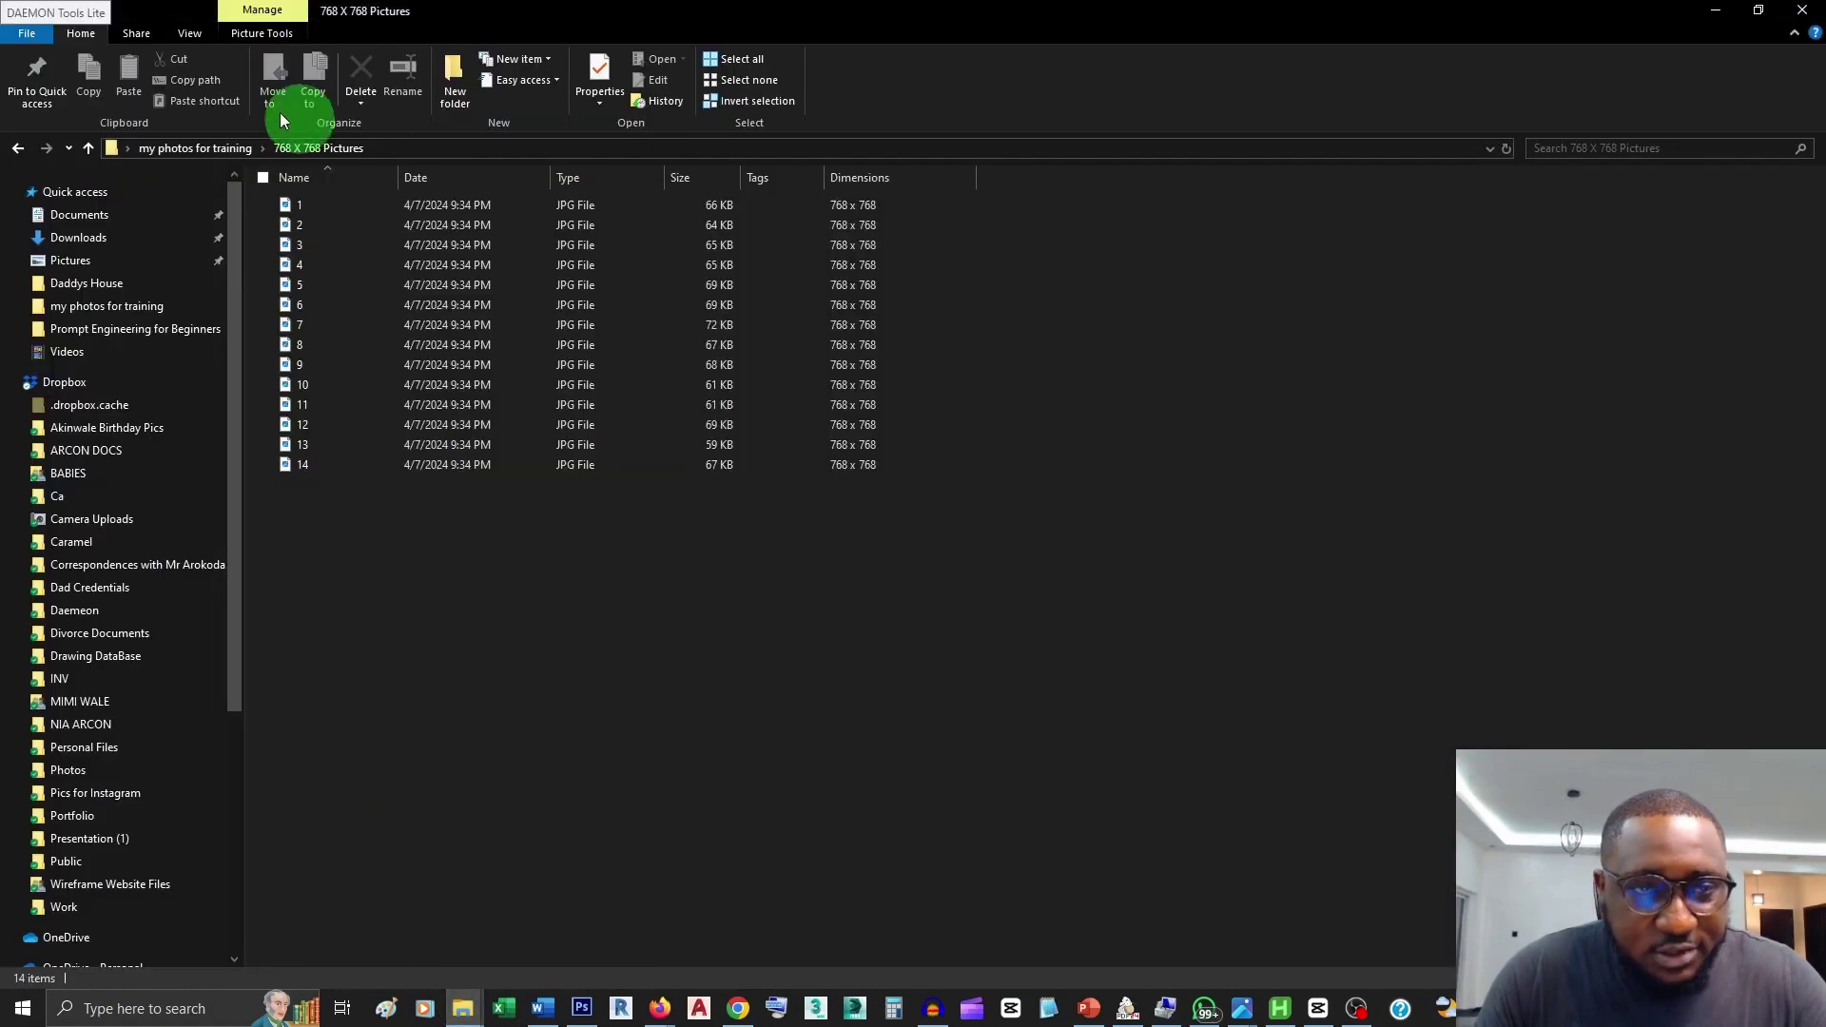
click(18, 149)
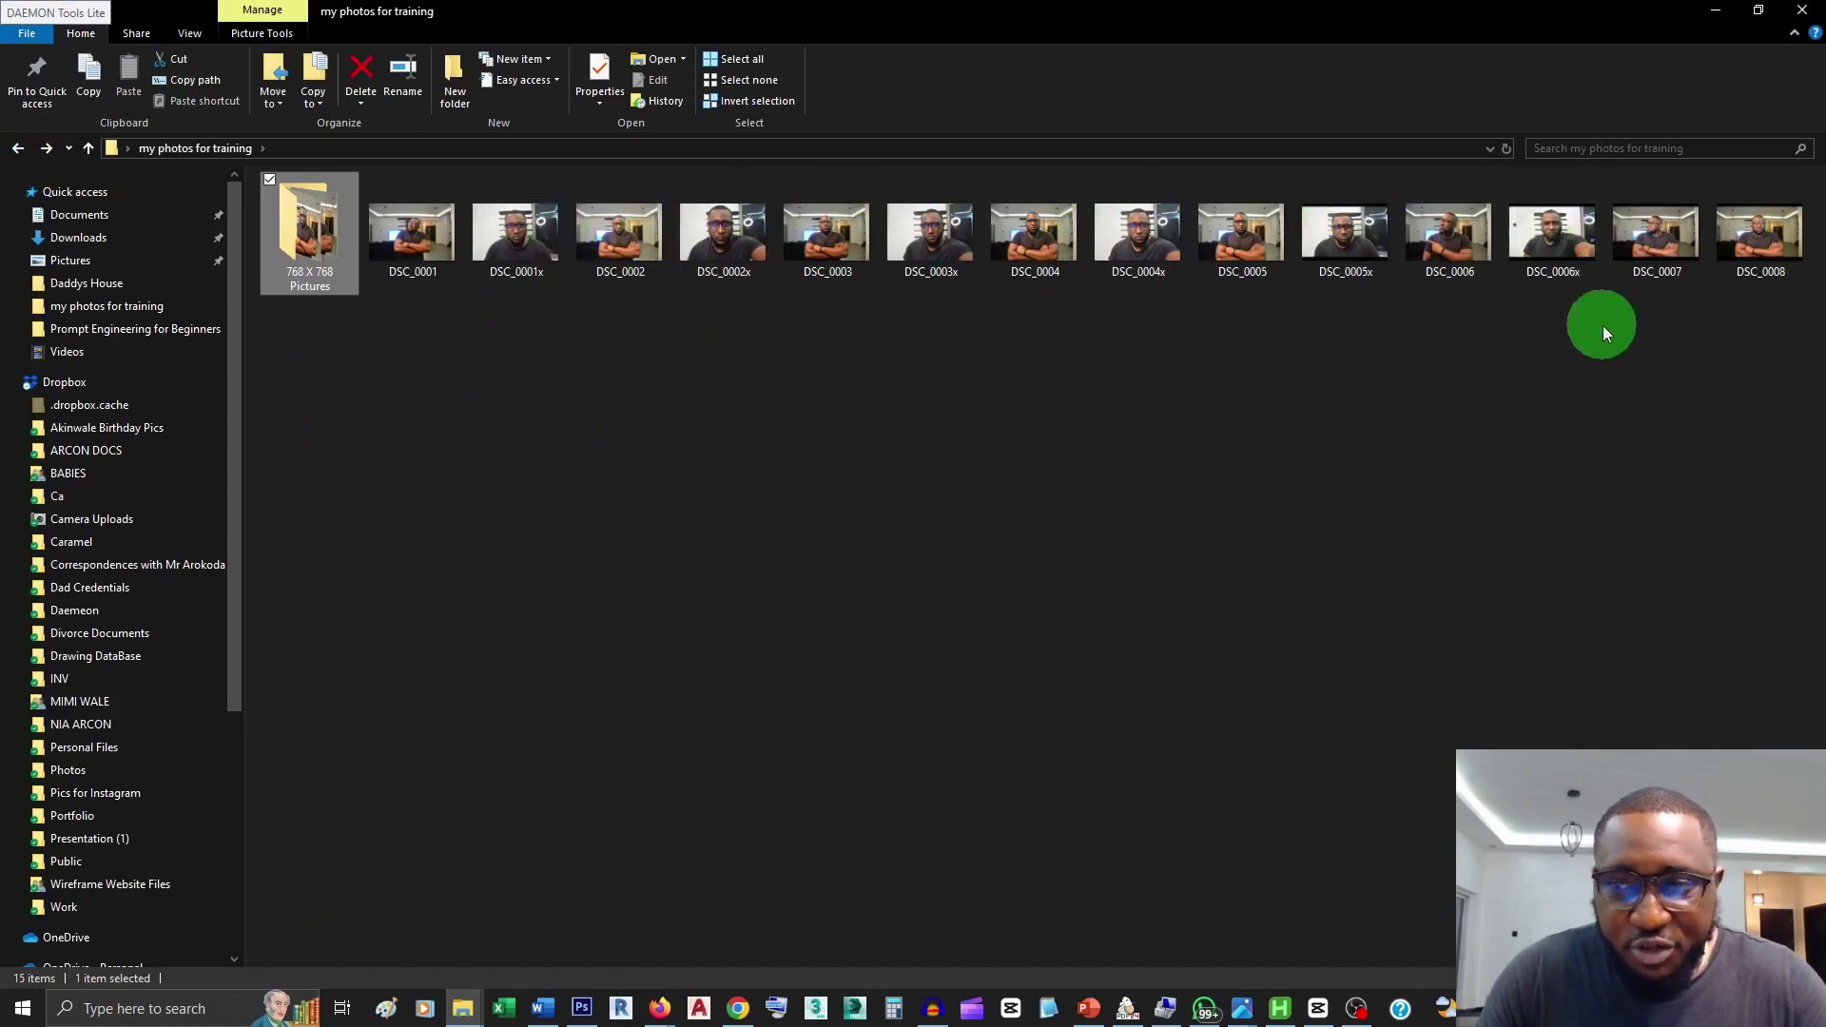
click(1718, 18)
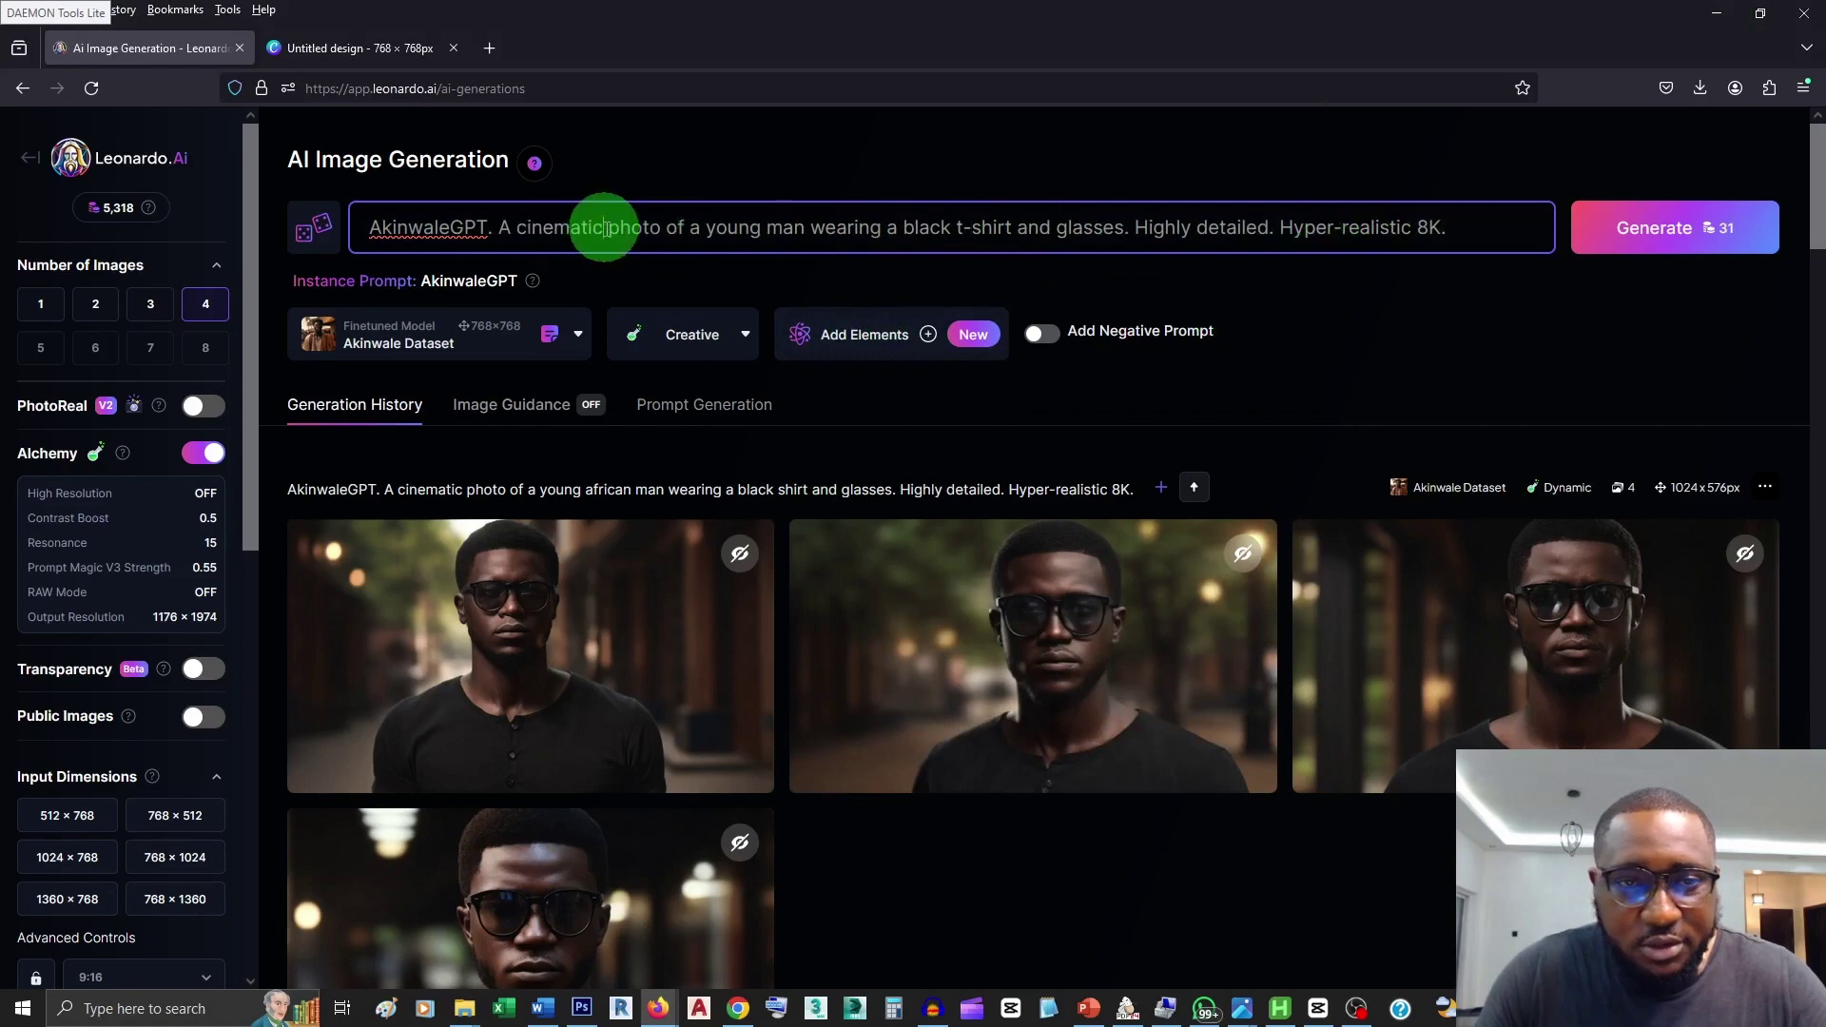
Step: Insert "portrait" before "photo" in the prompt and add "Detailed Facial Features," before "Highly detailed"
text(portrait)
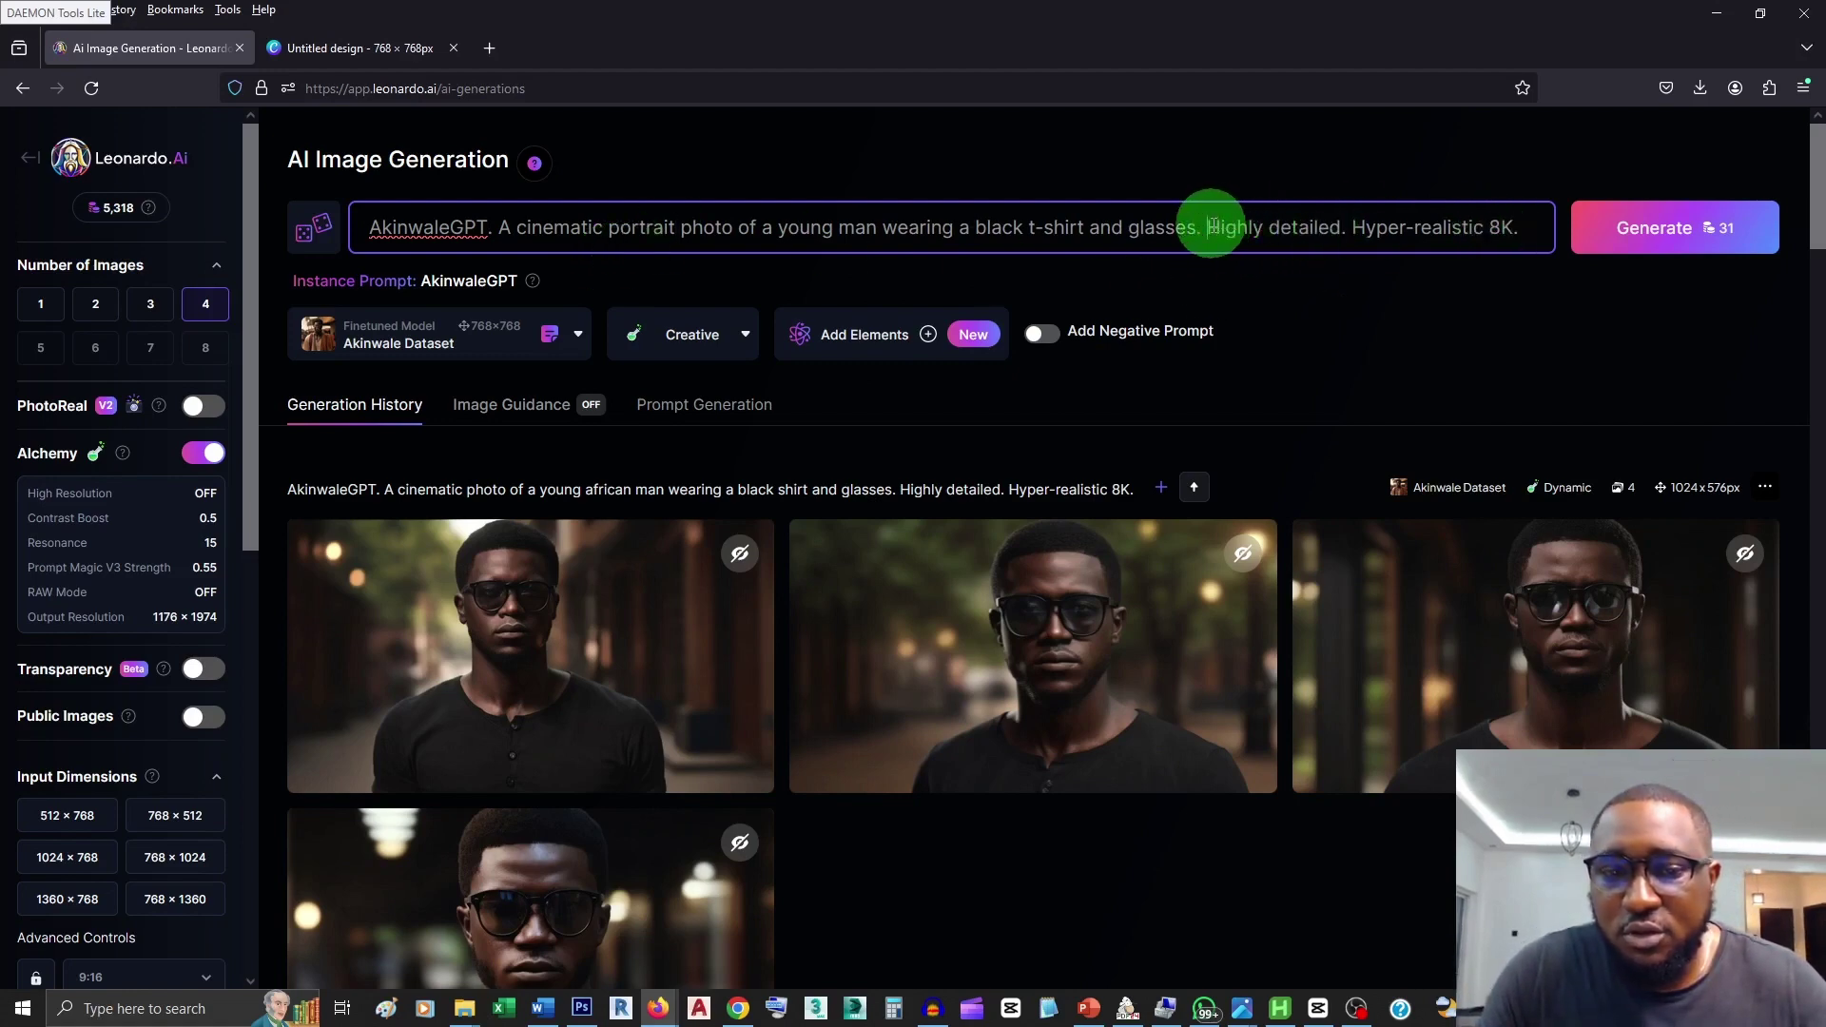
mouse_move(1584, 616)
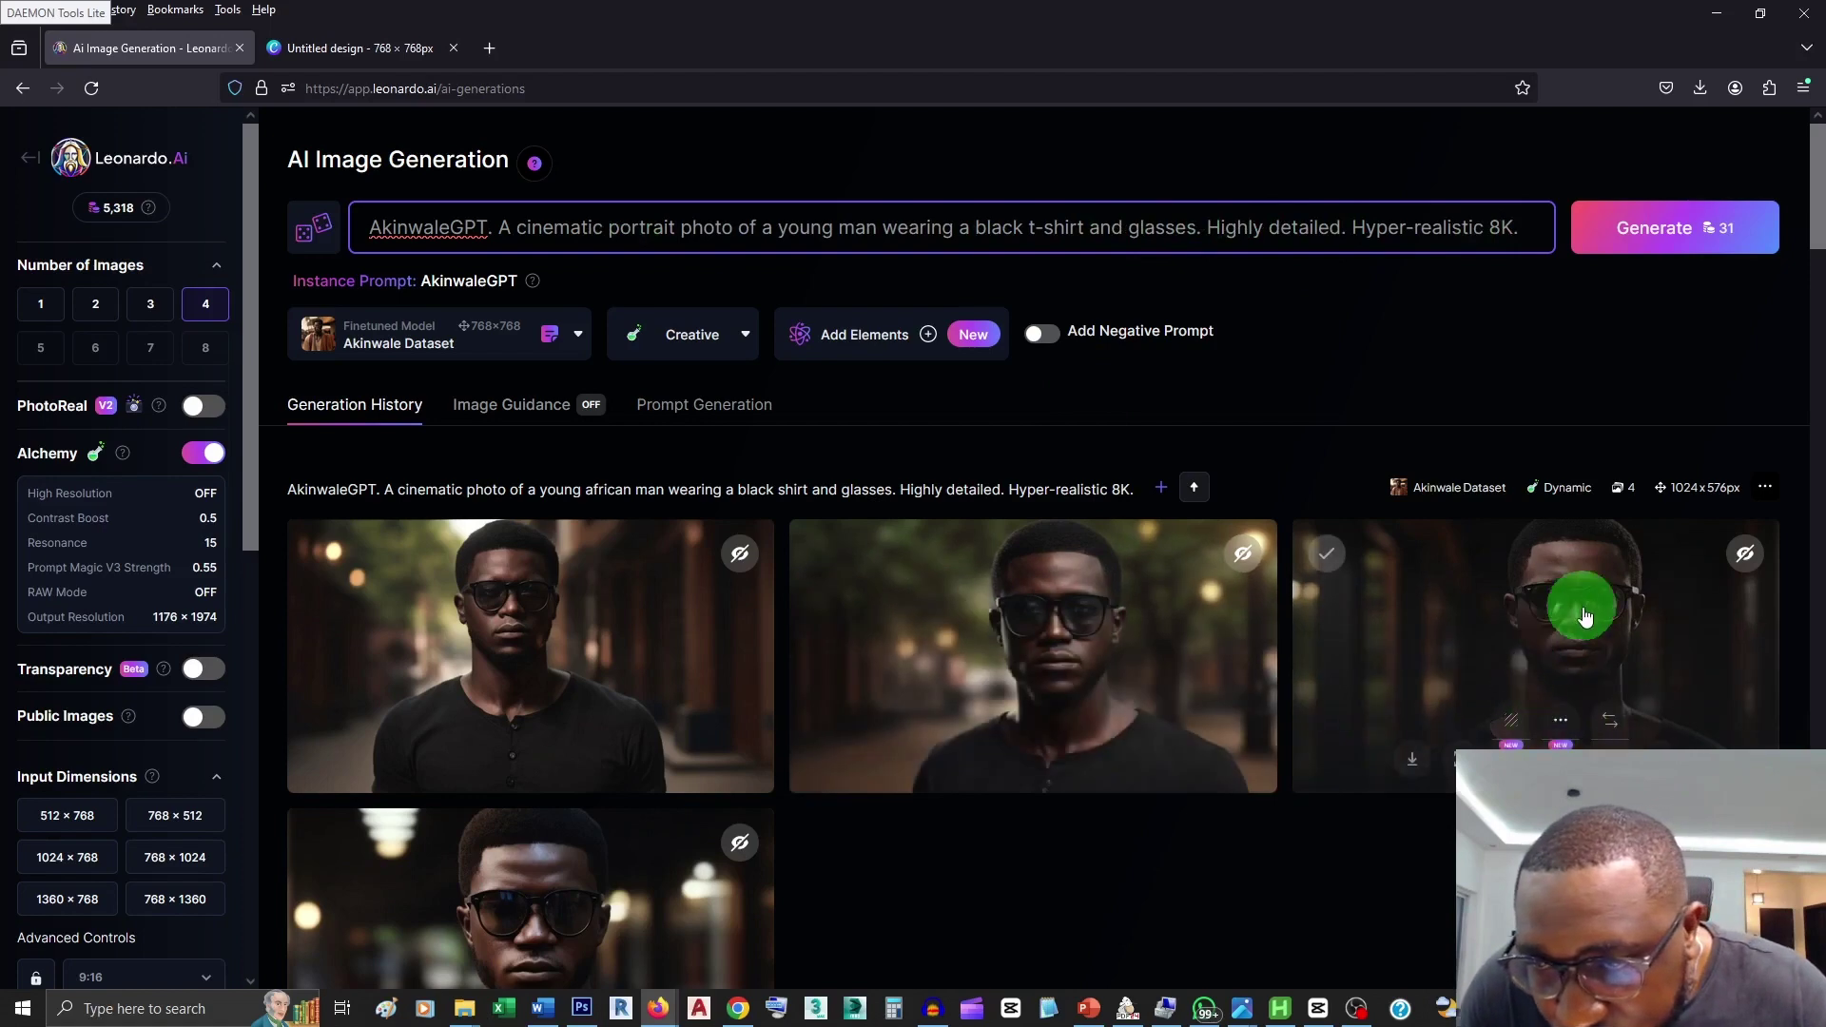
text(Deta)
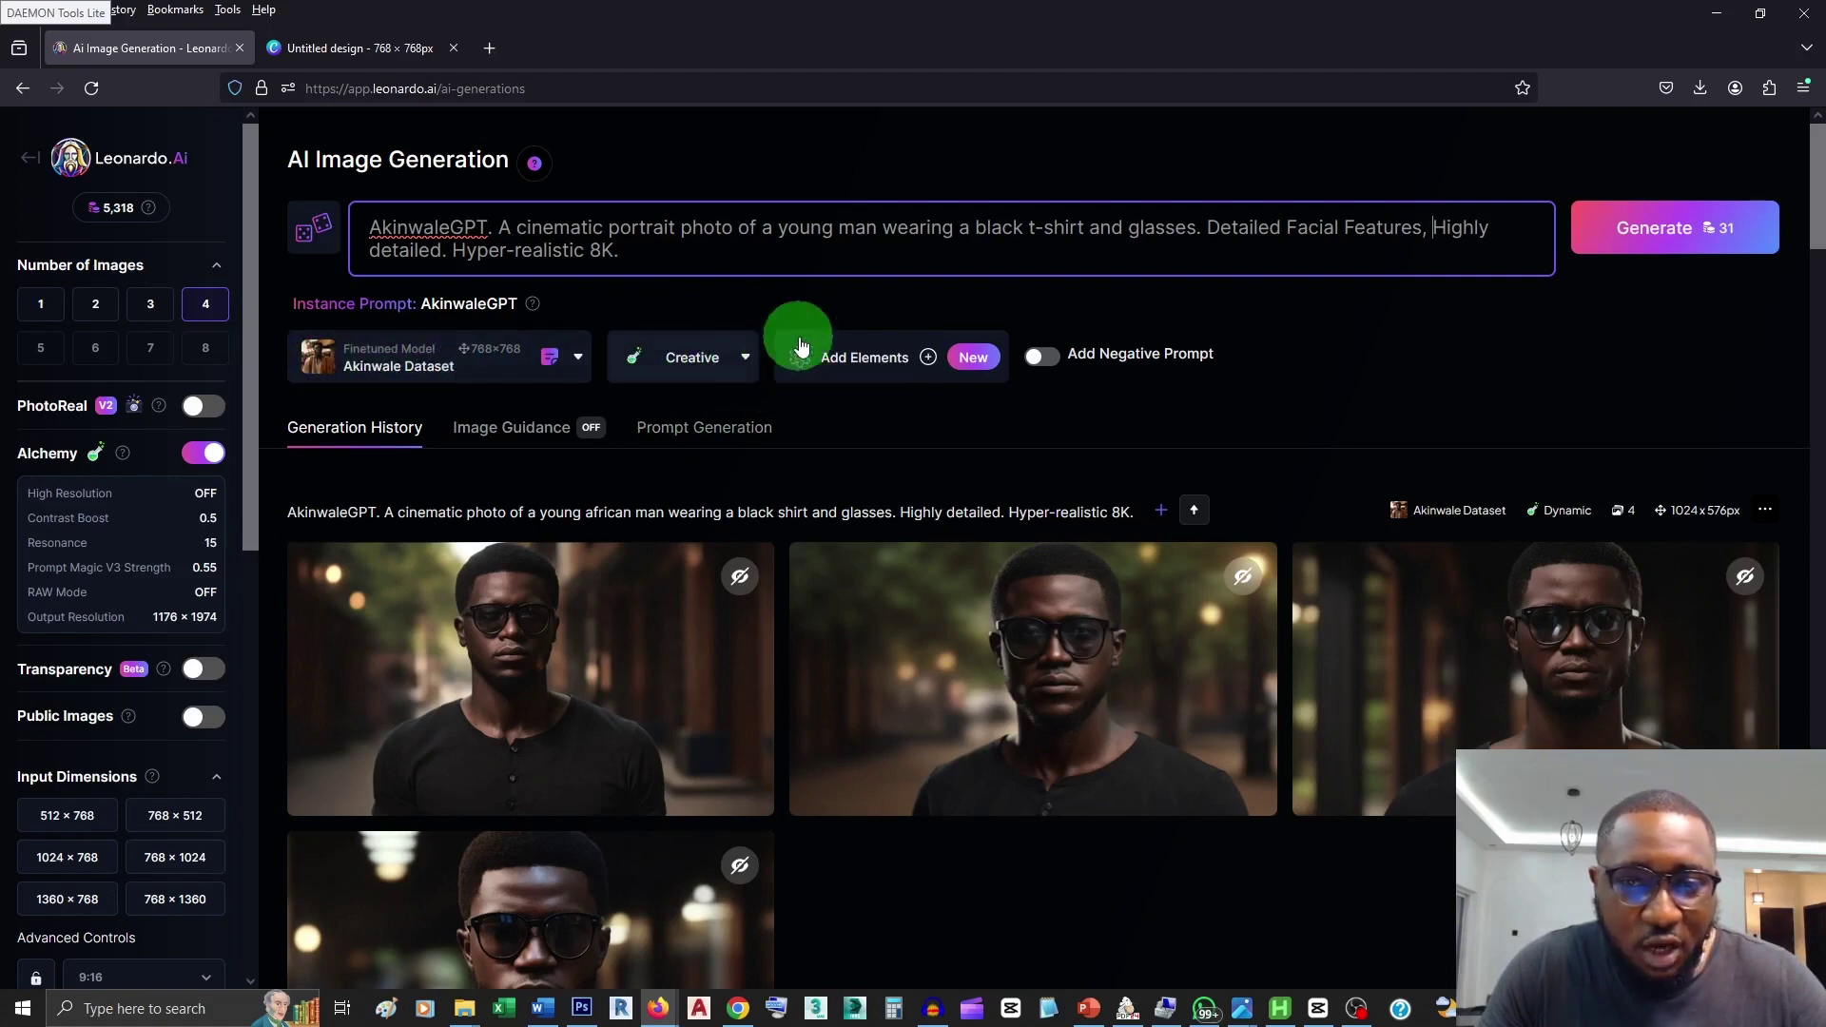
Step: Add the negative prompt "deformed facial features, unsymmetrical eyes" and generate the portrait images
click(1046, 374)
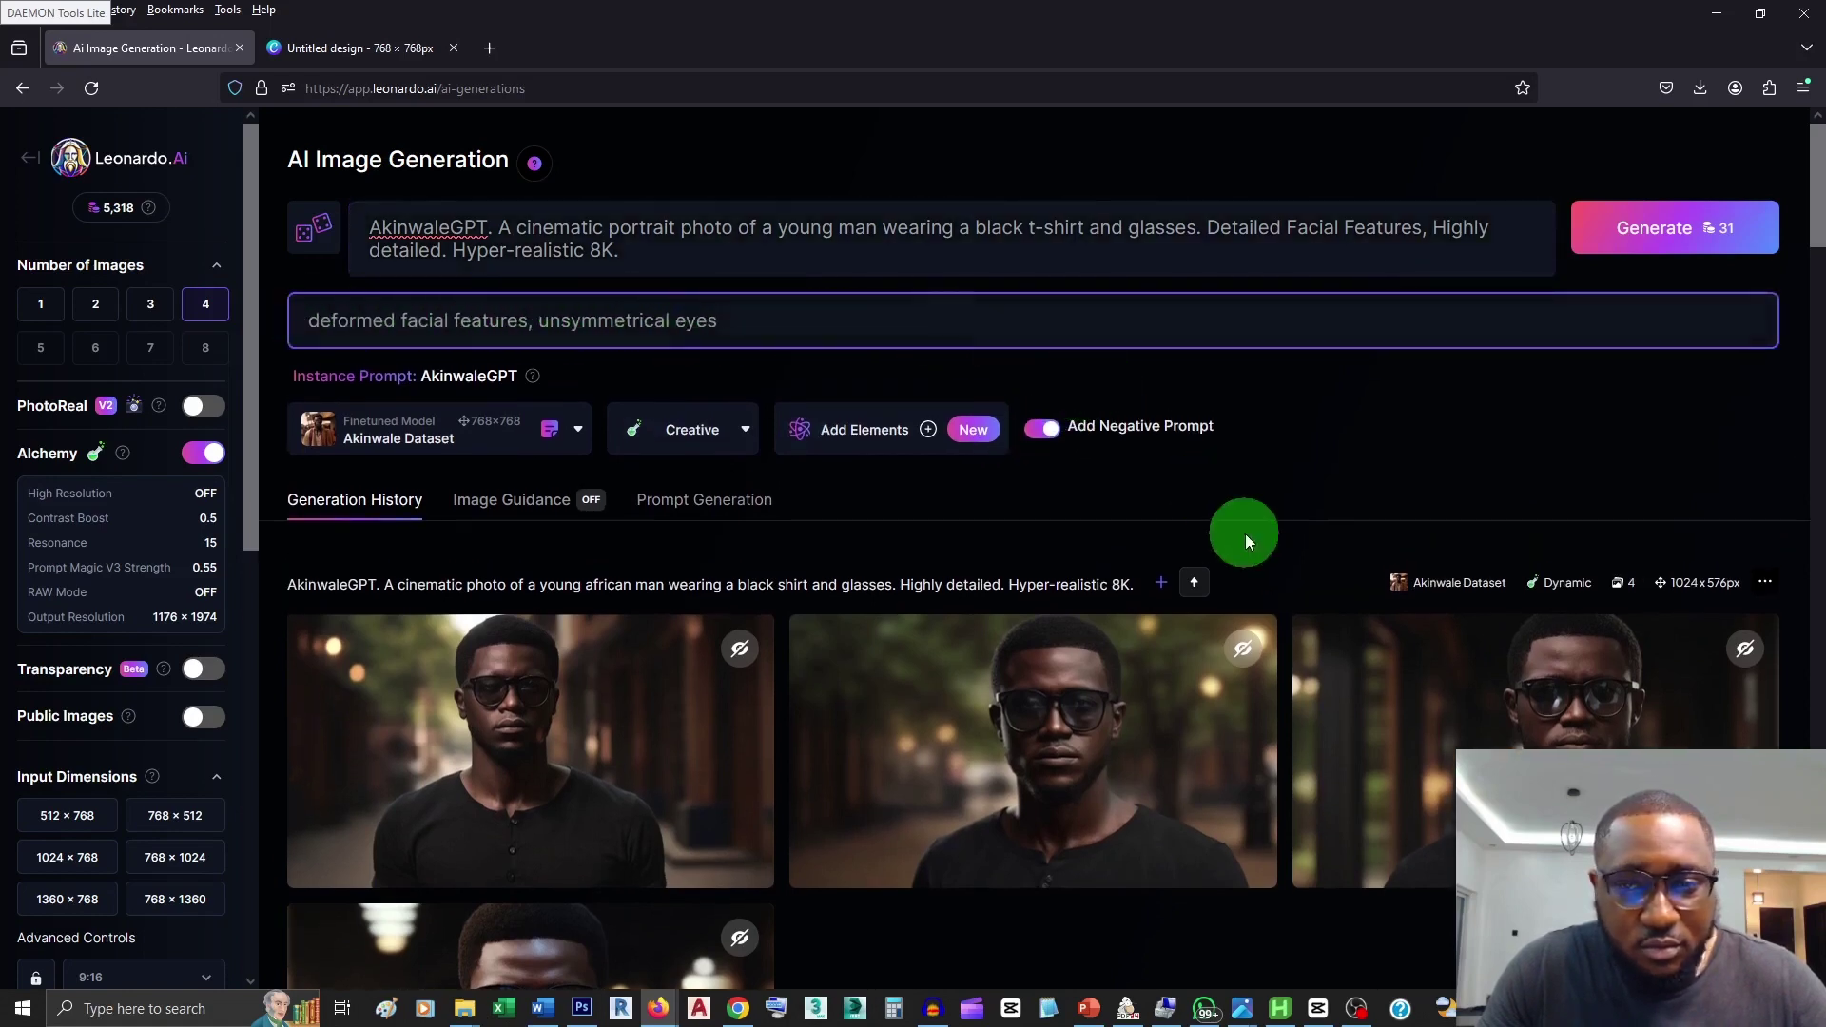
click(1707, 227)
scroll(1349, 419, down, 3)
scroll(1349, 411, down, 2)
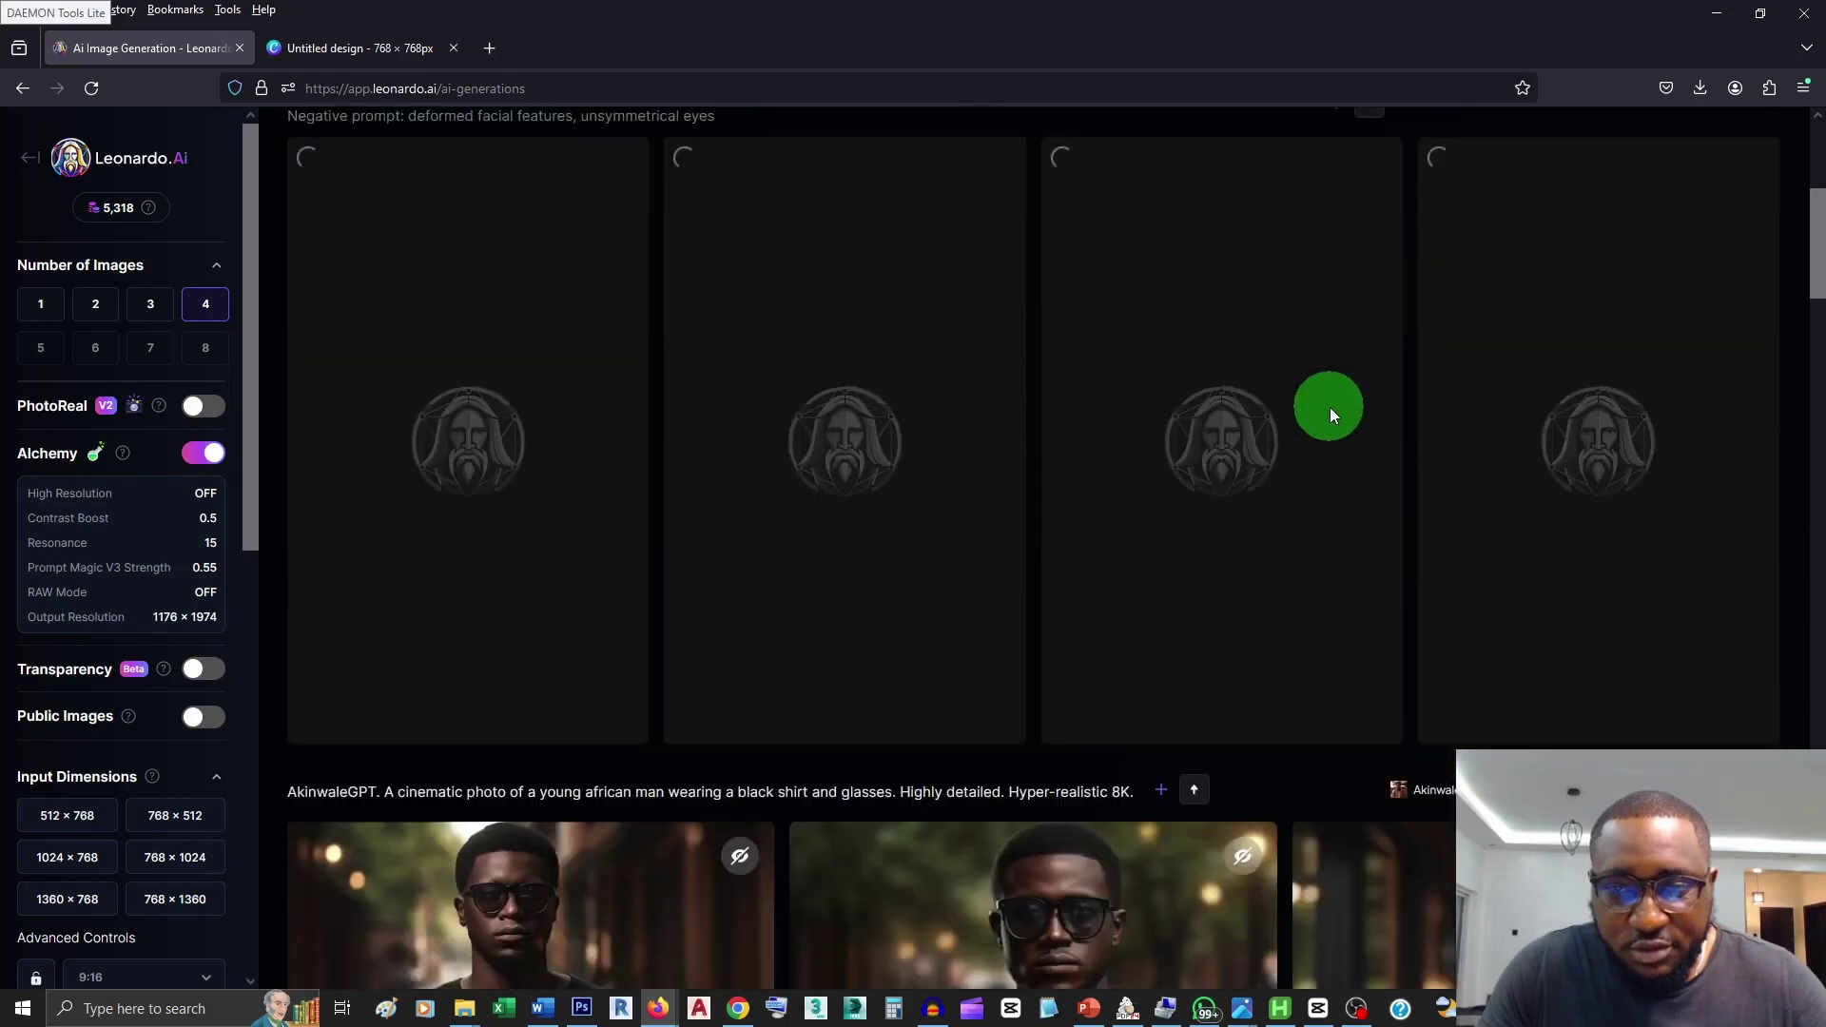
scroll(1540, 430, up, 1)
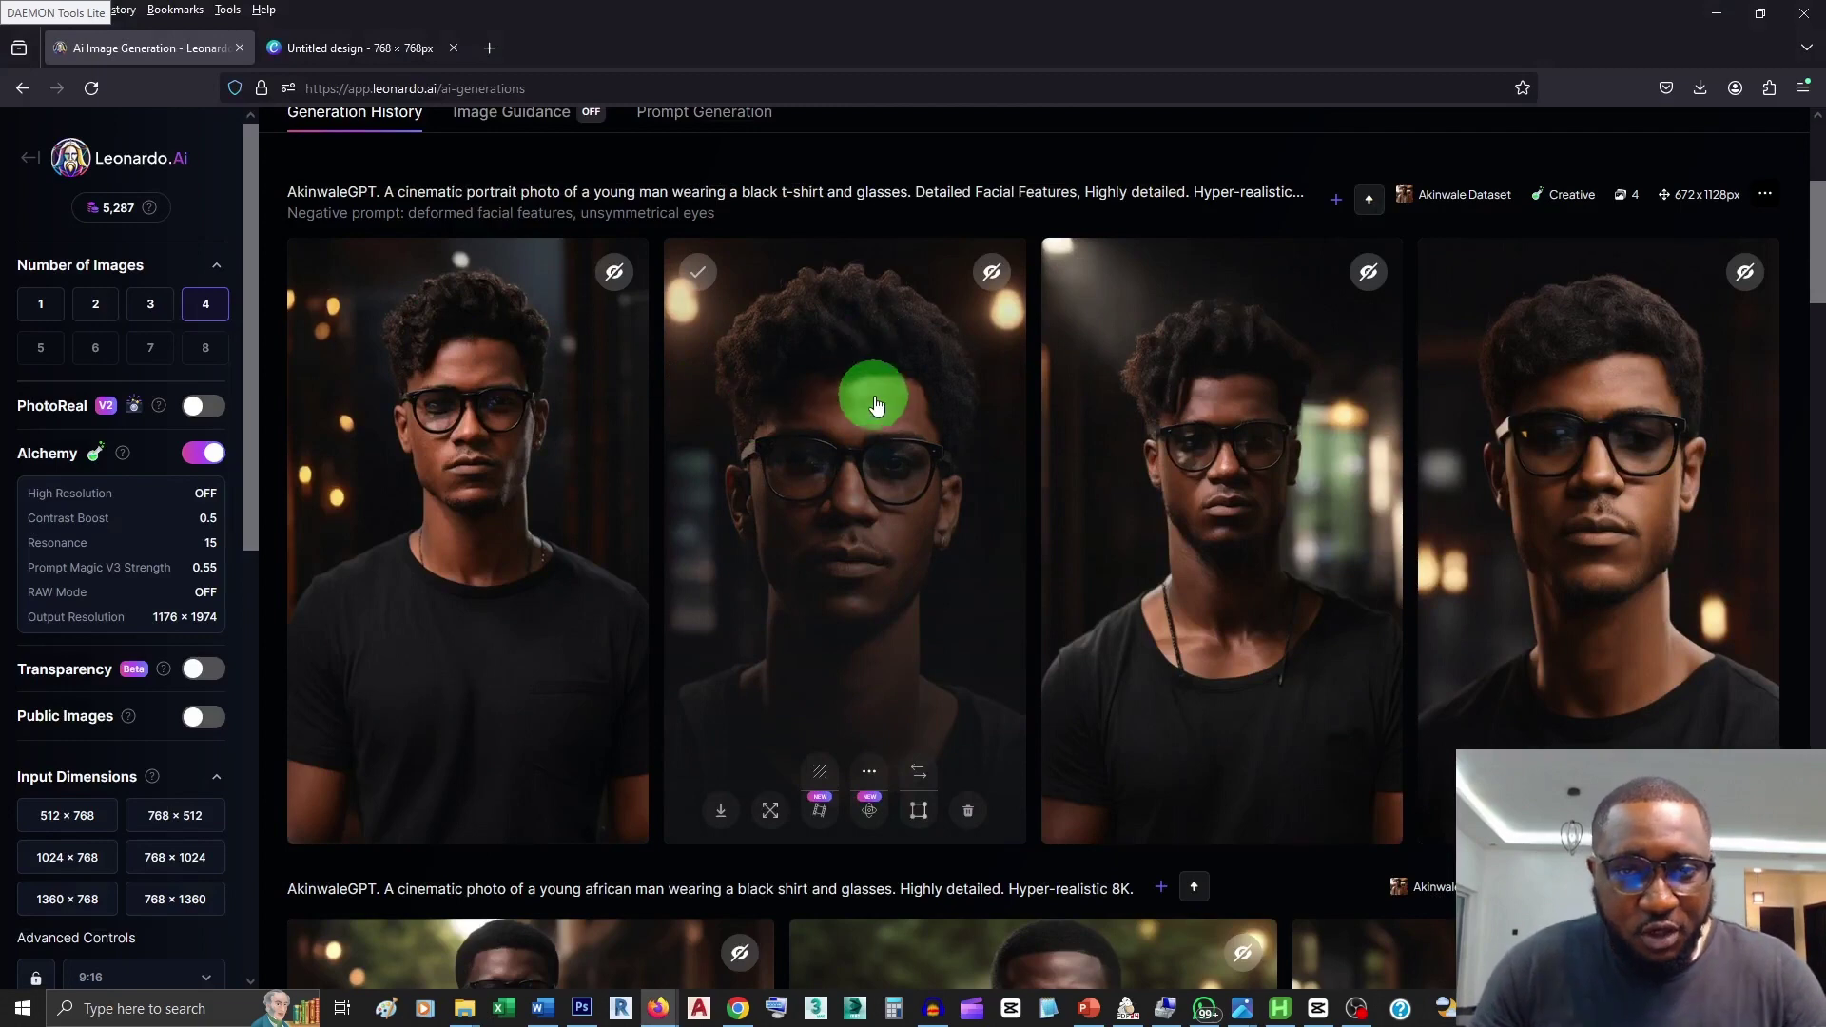
scroll(876, 400, up, 4)
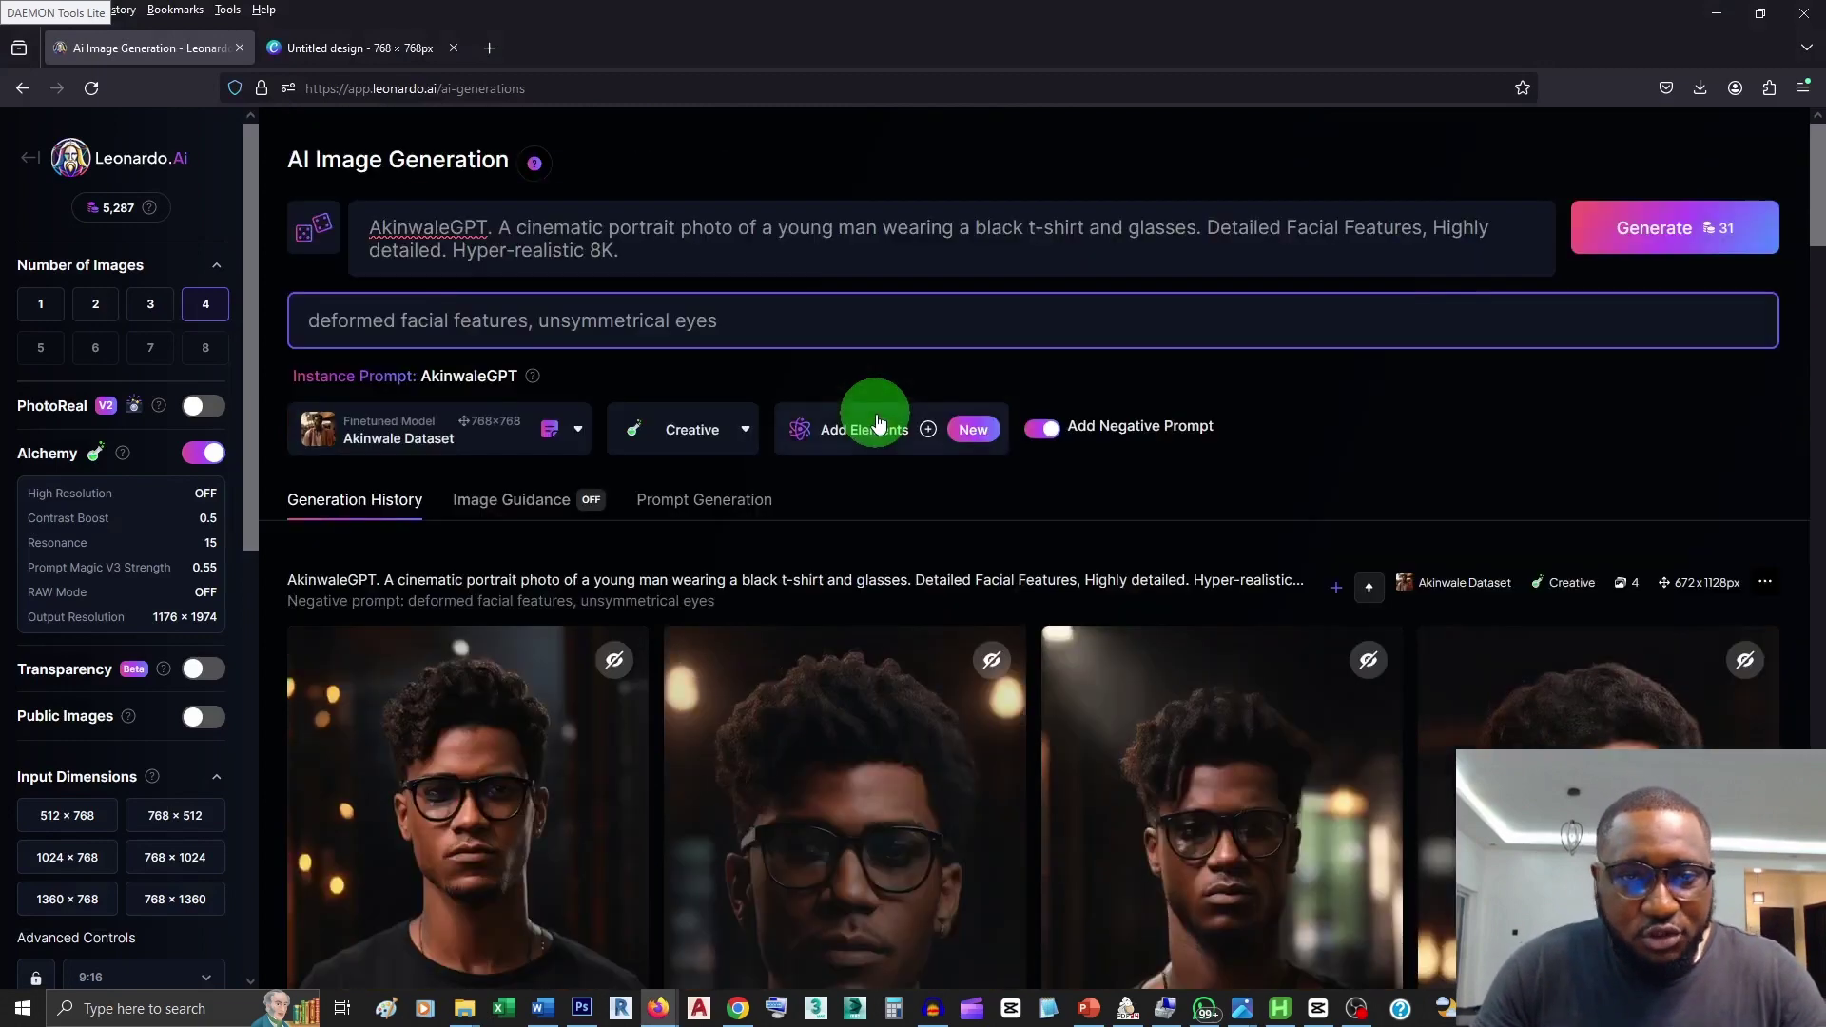
Step: Compare the new portraits and expand the prompt's subject to a young "african man named" followed by the character's name
click(841, 229)
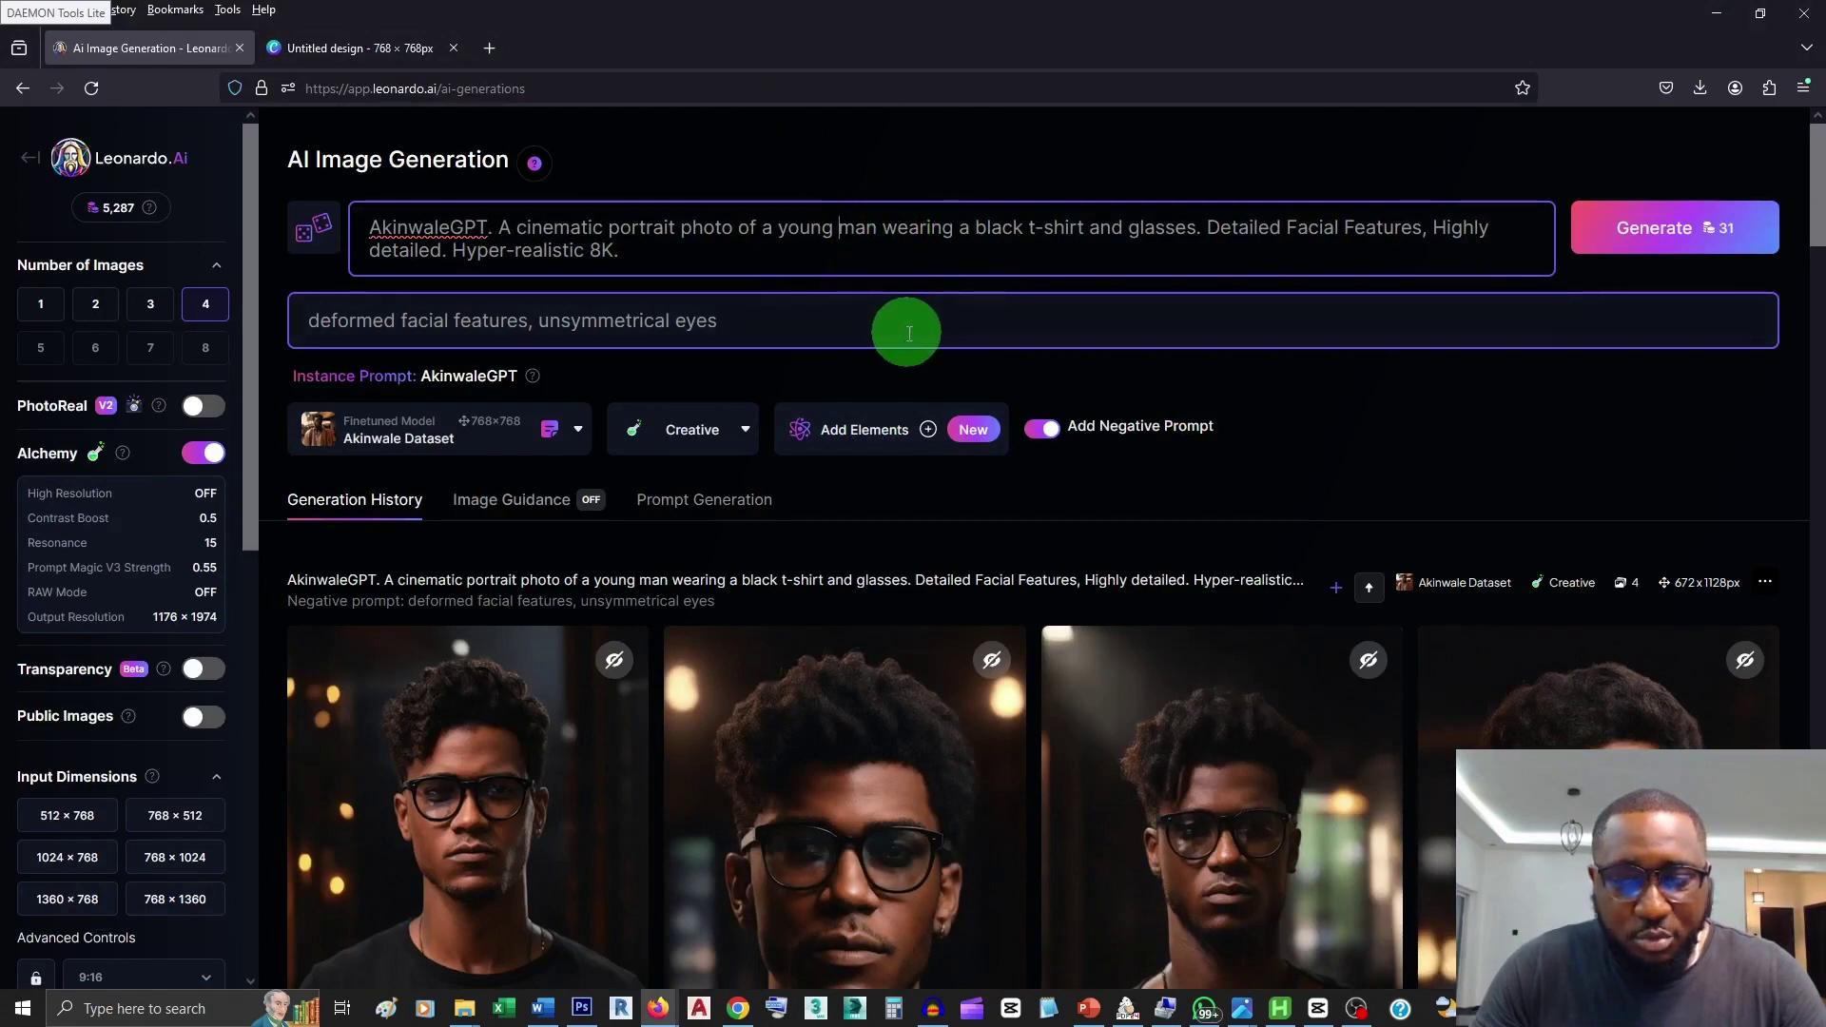
scroll(908, 333, down, 5)
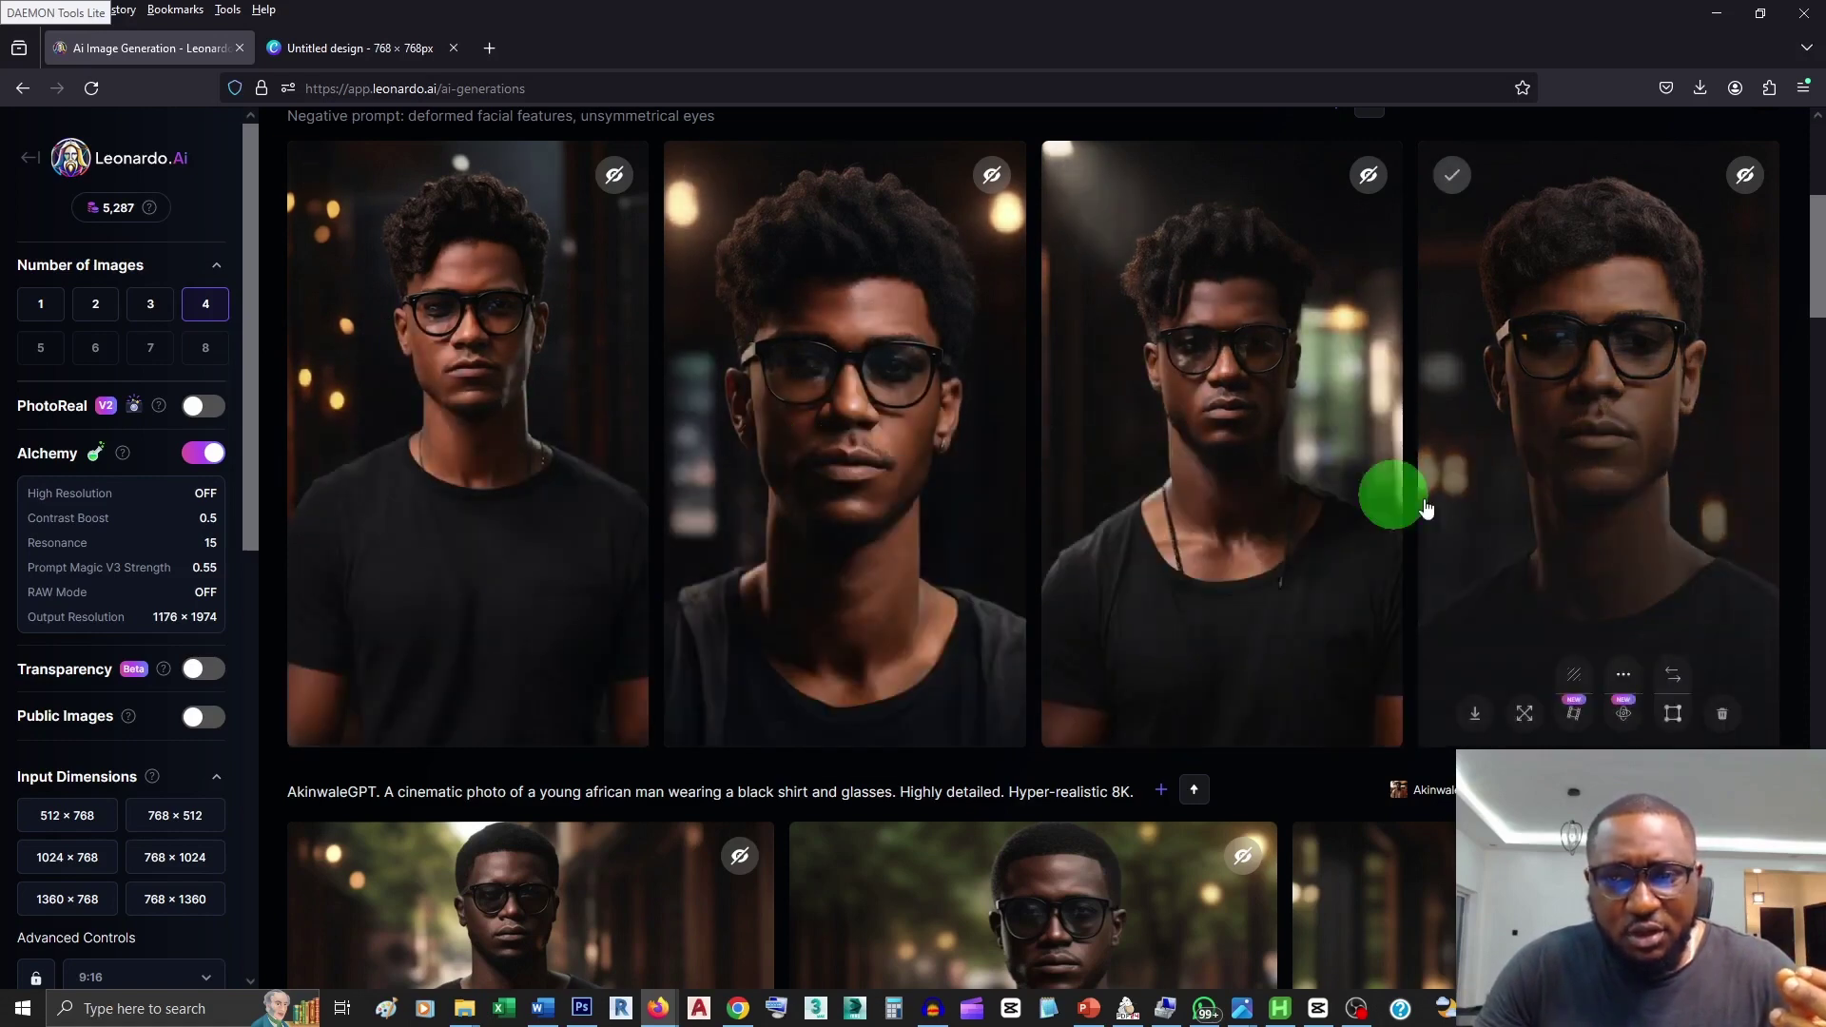
scroll(589, 361, up, 2)
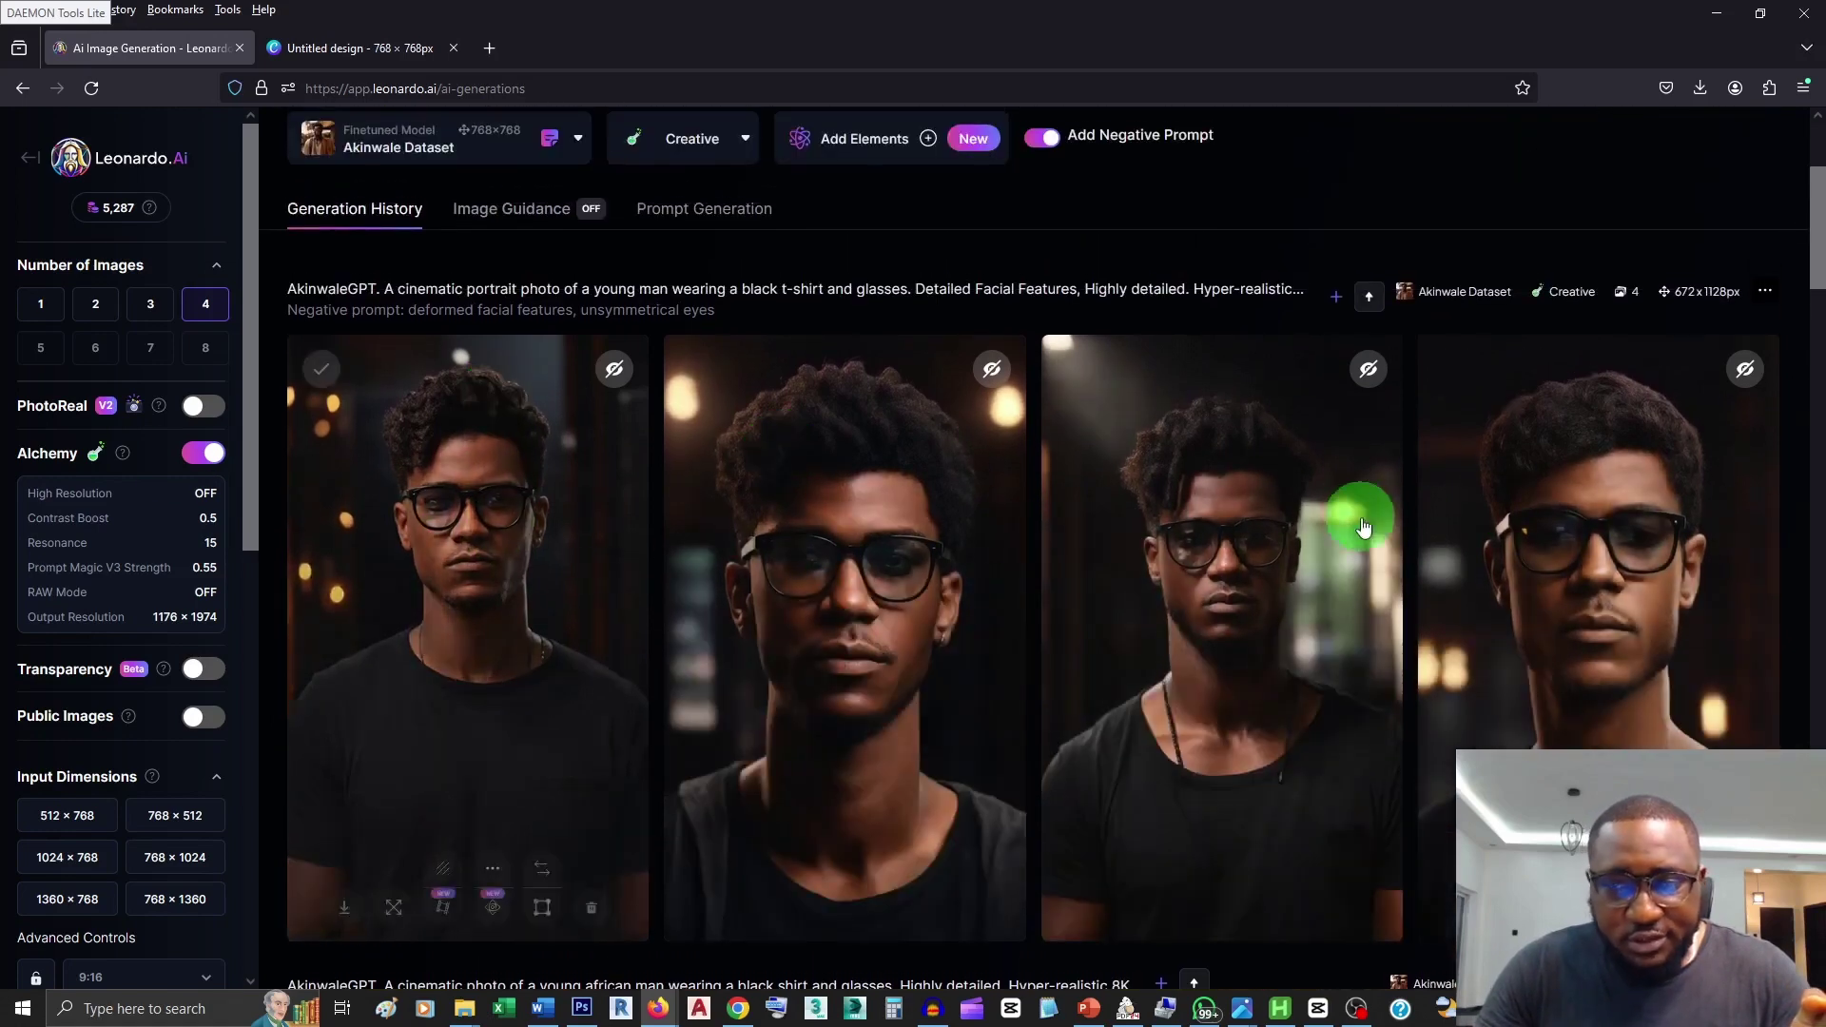
scroll(821, 303, up, 3)
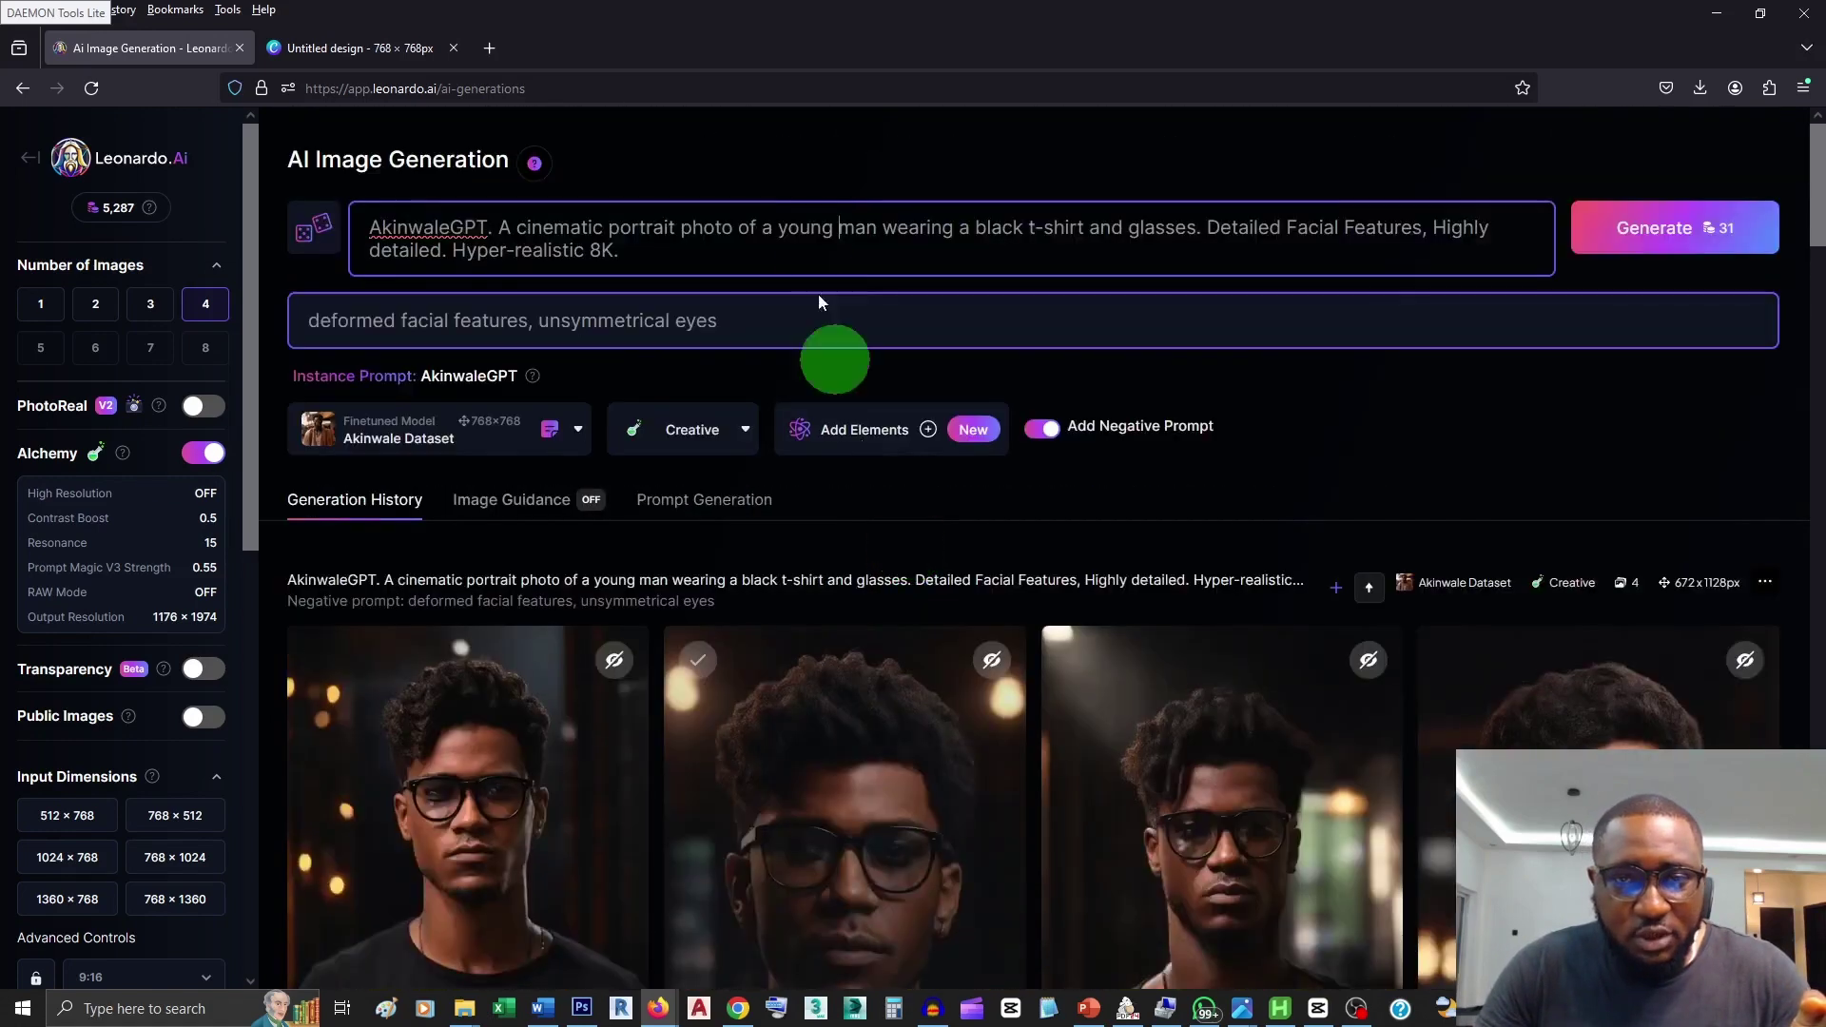
click(841, 228)
text(african man nam)
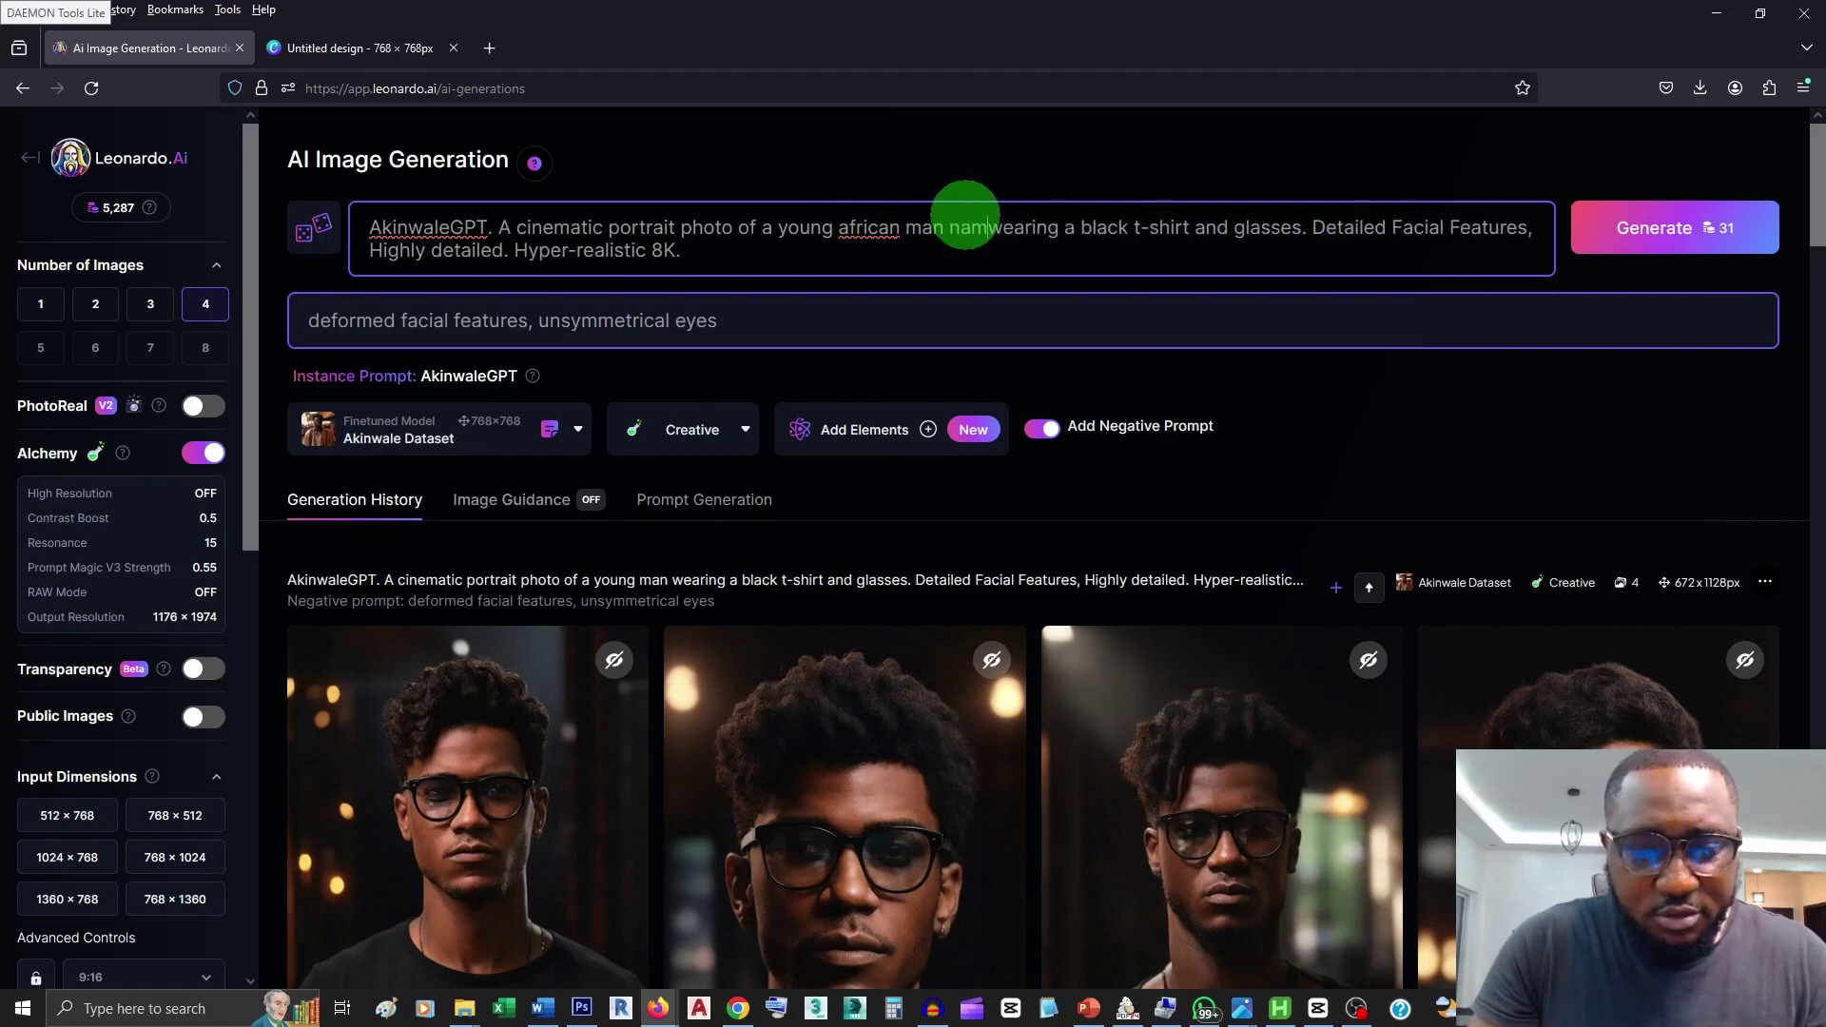
text(ed )
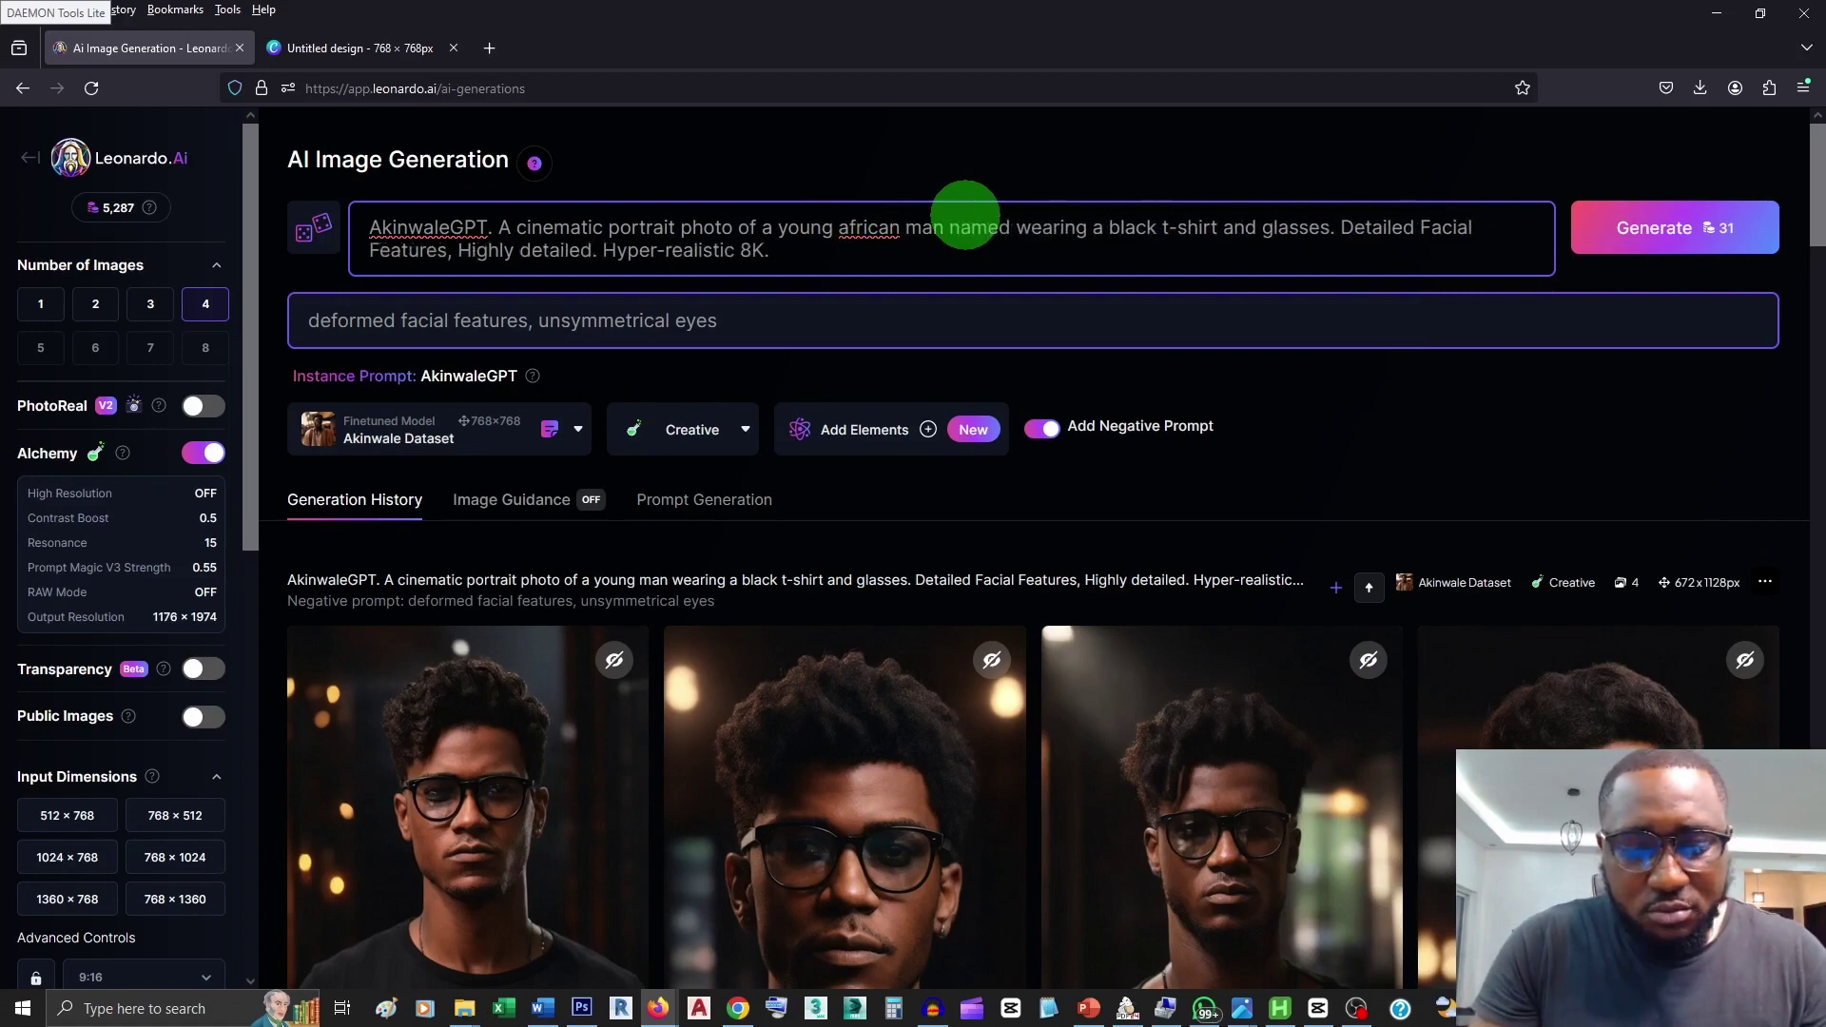
text(Daeme)
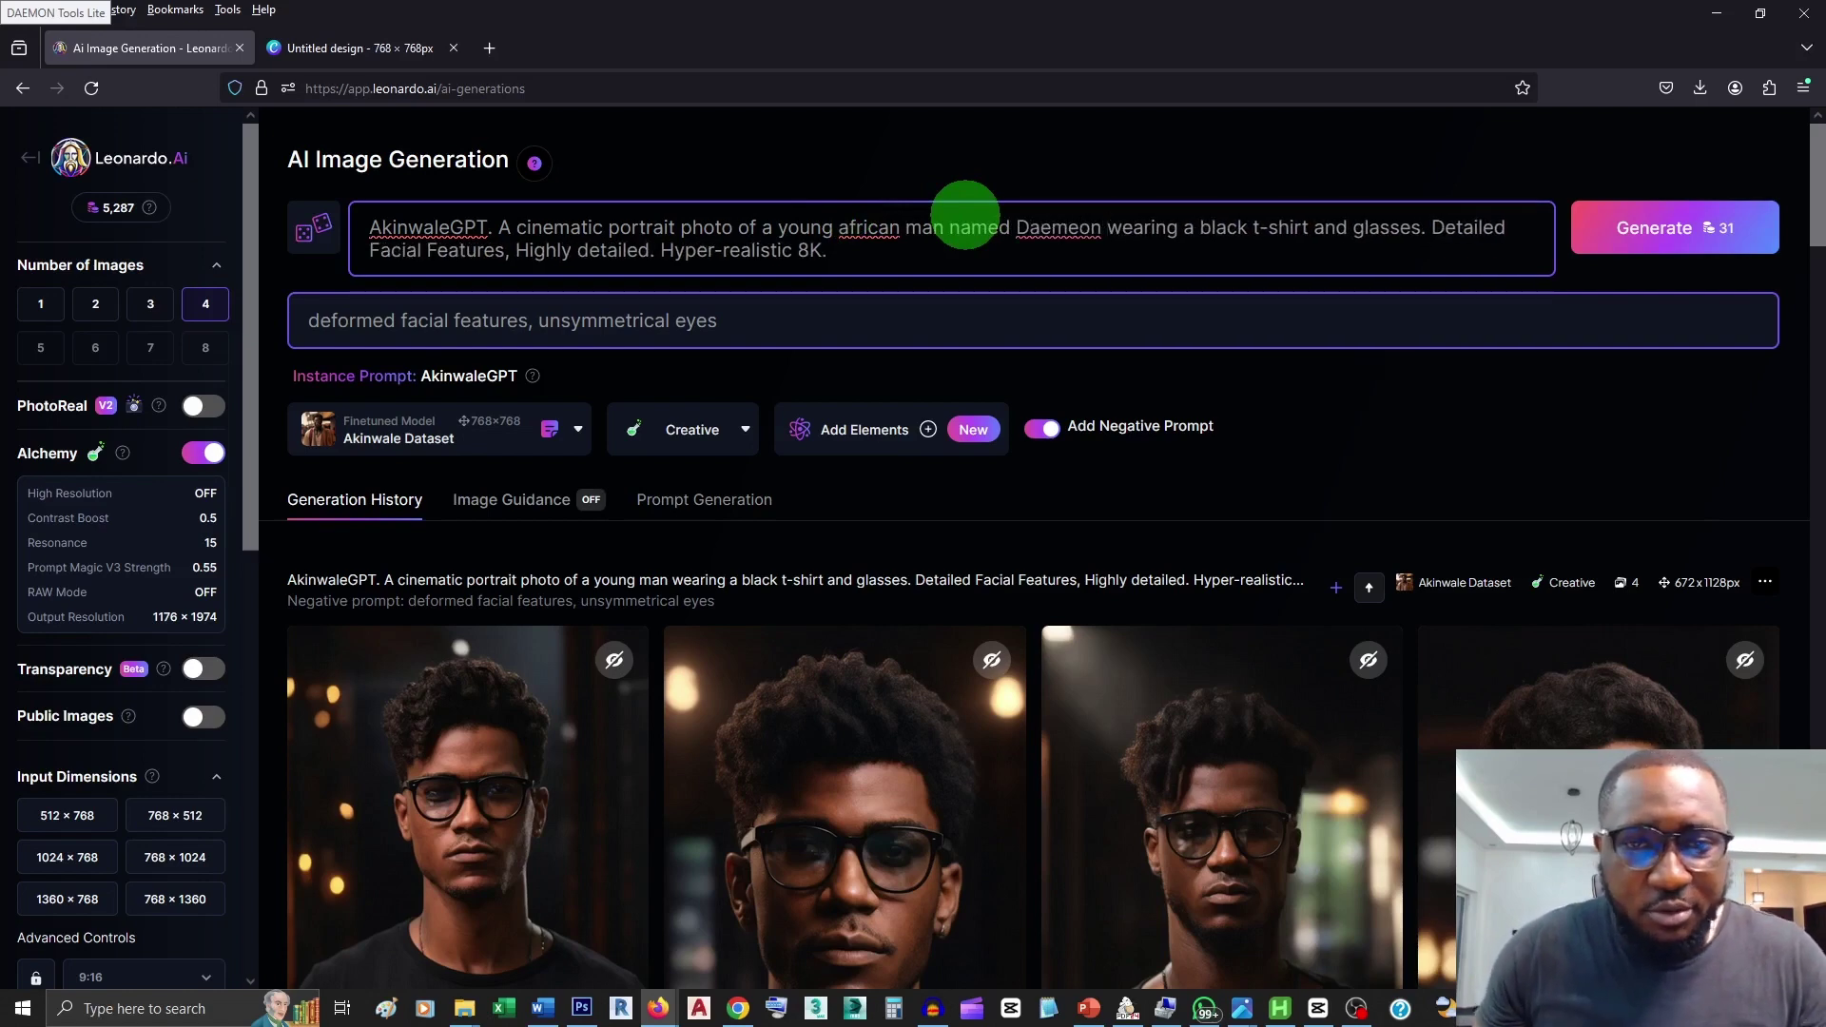
text(on)
Step: Set the image style to Photography and generate images from the revised prompt
scroll(1113, 247, down, 3)
scroll(1123, 262, up, 3)
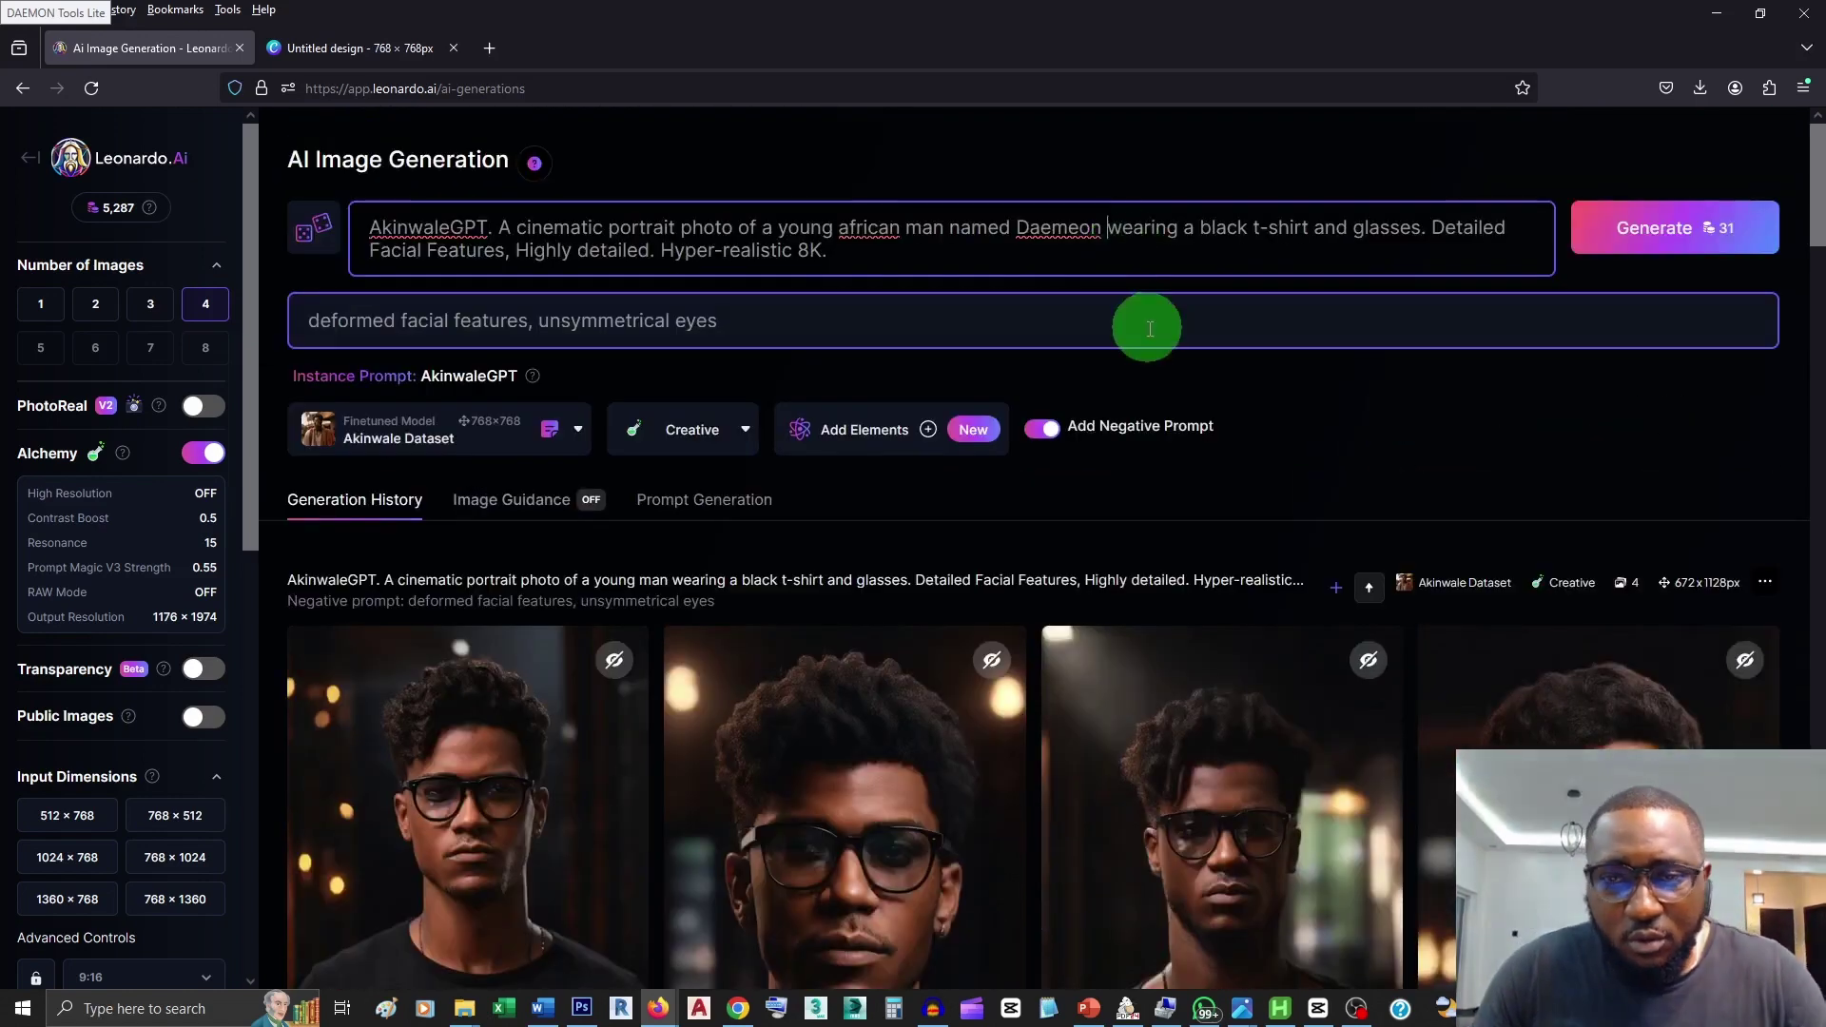
scroll(1148, 328, down, 4)
scroll(1127, 334, up, 1)
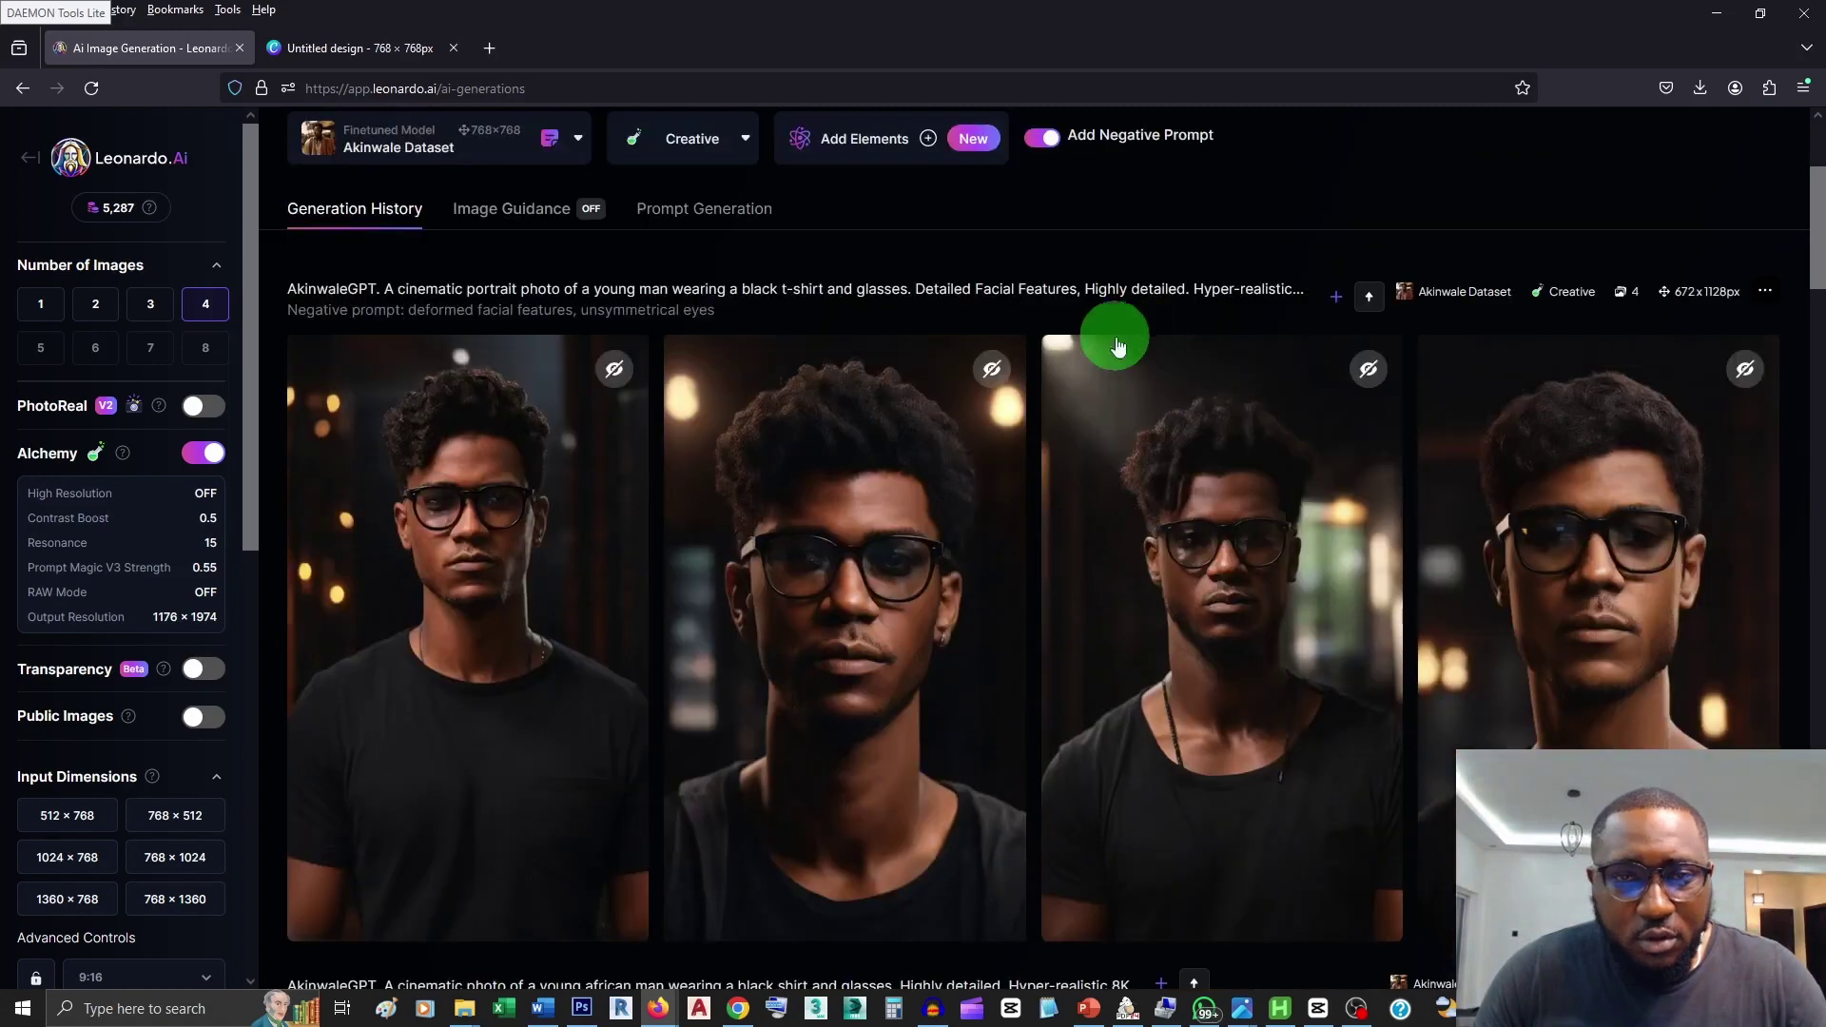
click(739, 145)
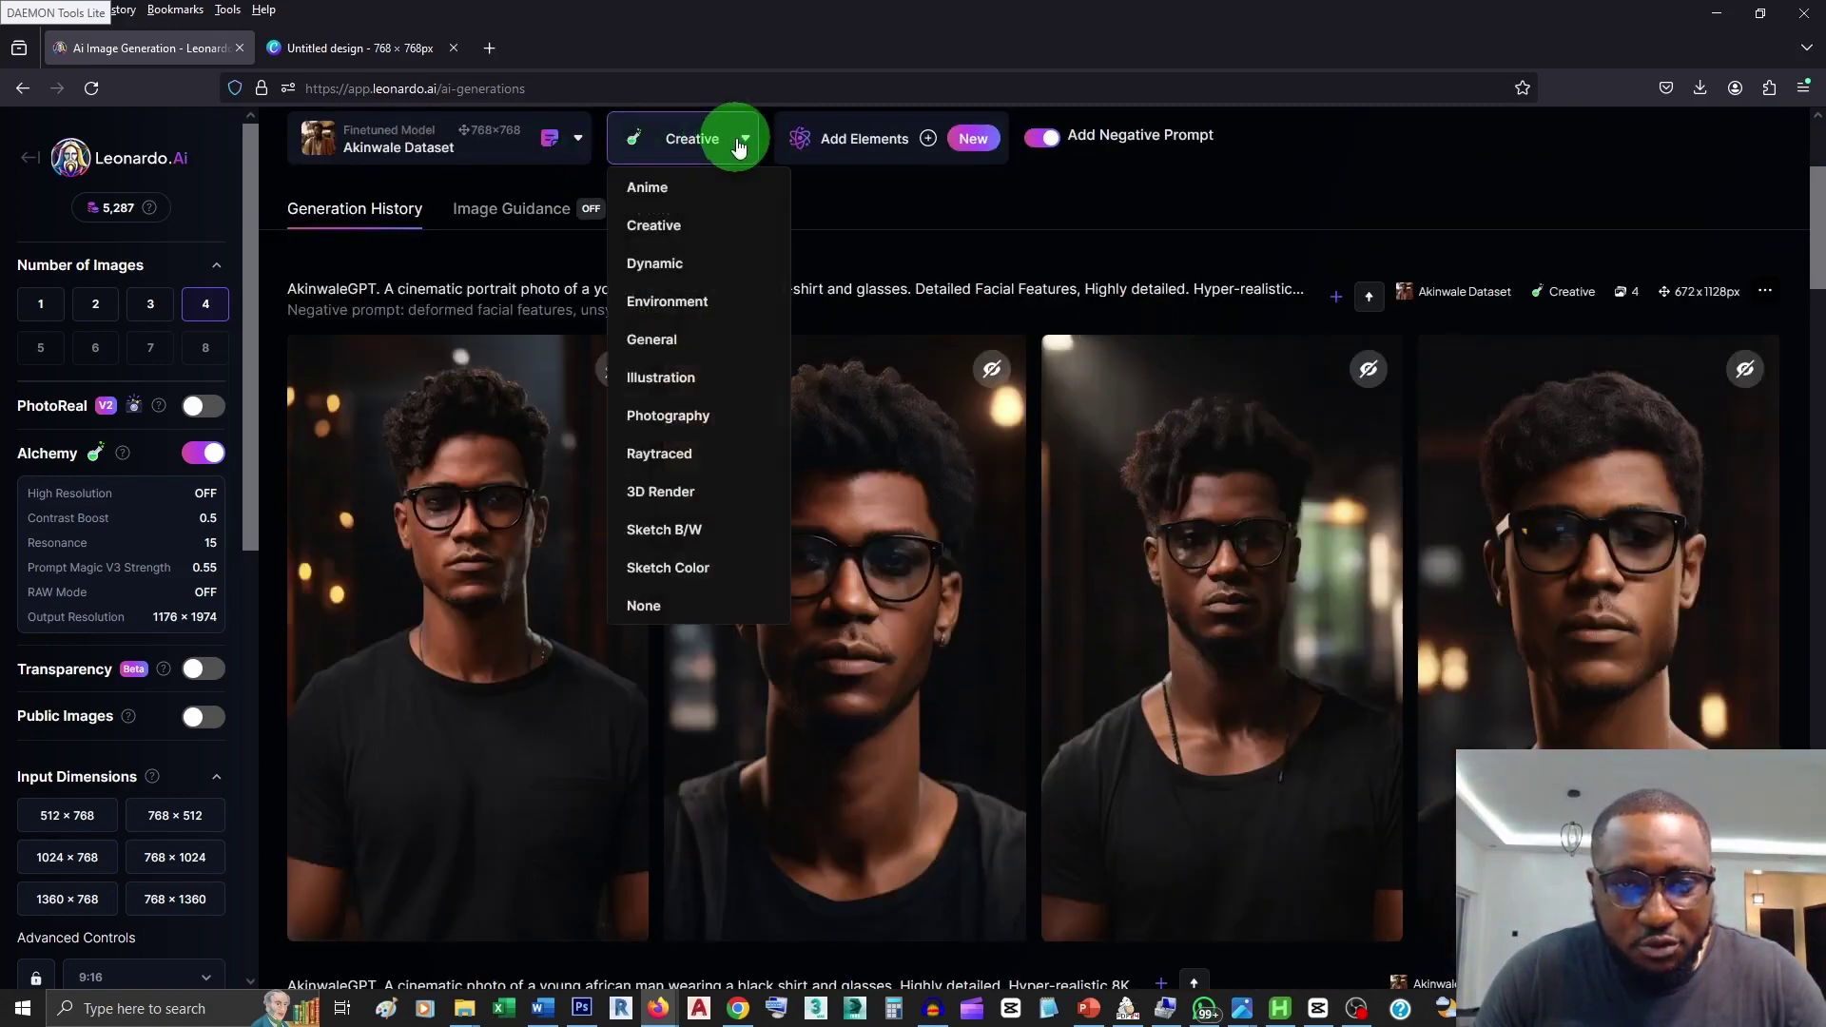
click(701, 424)
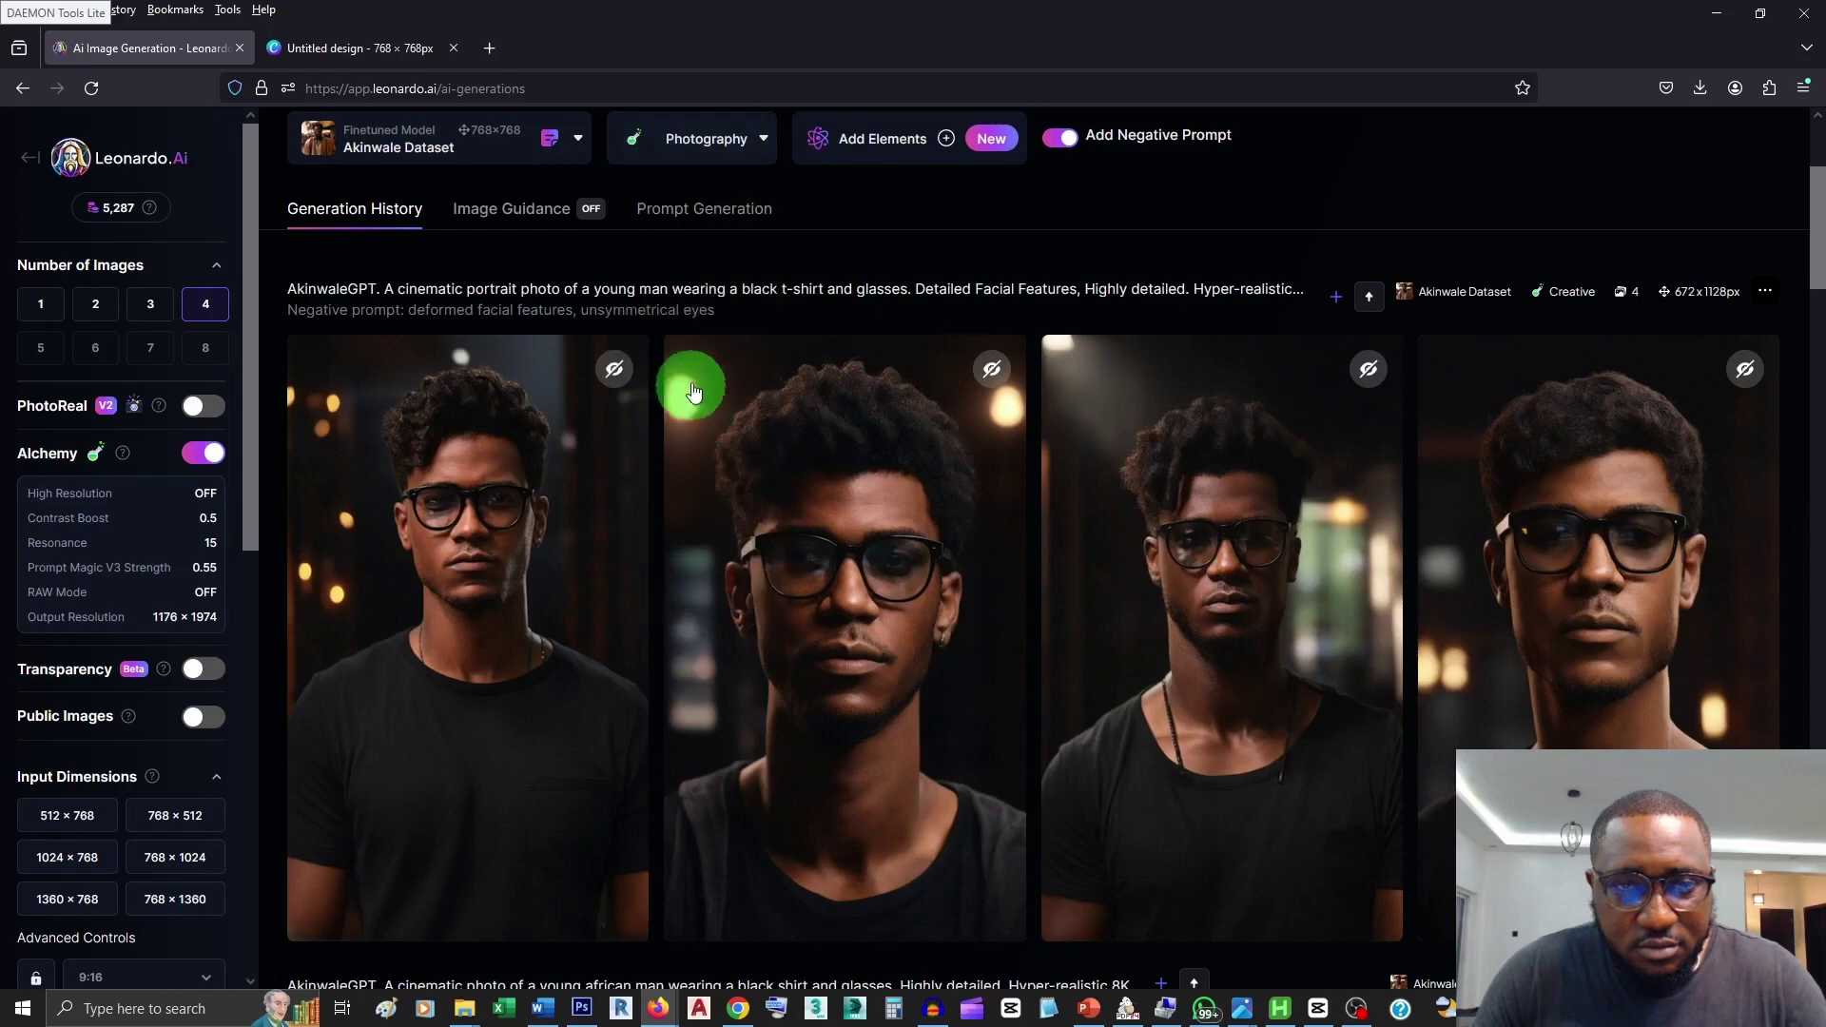
scroll(1683, 322, up, 3)
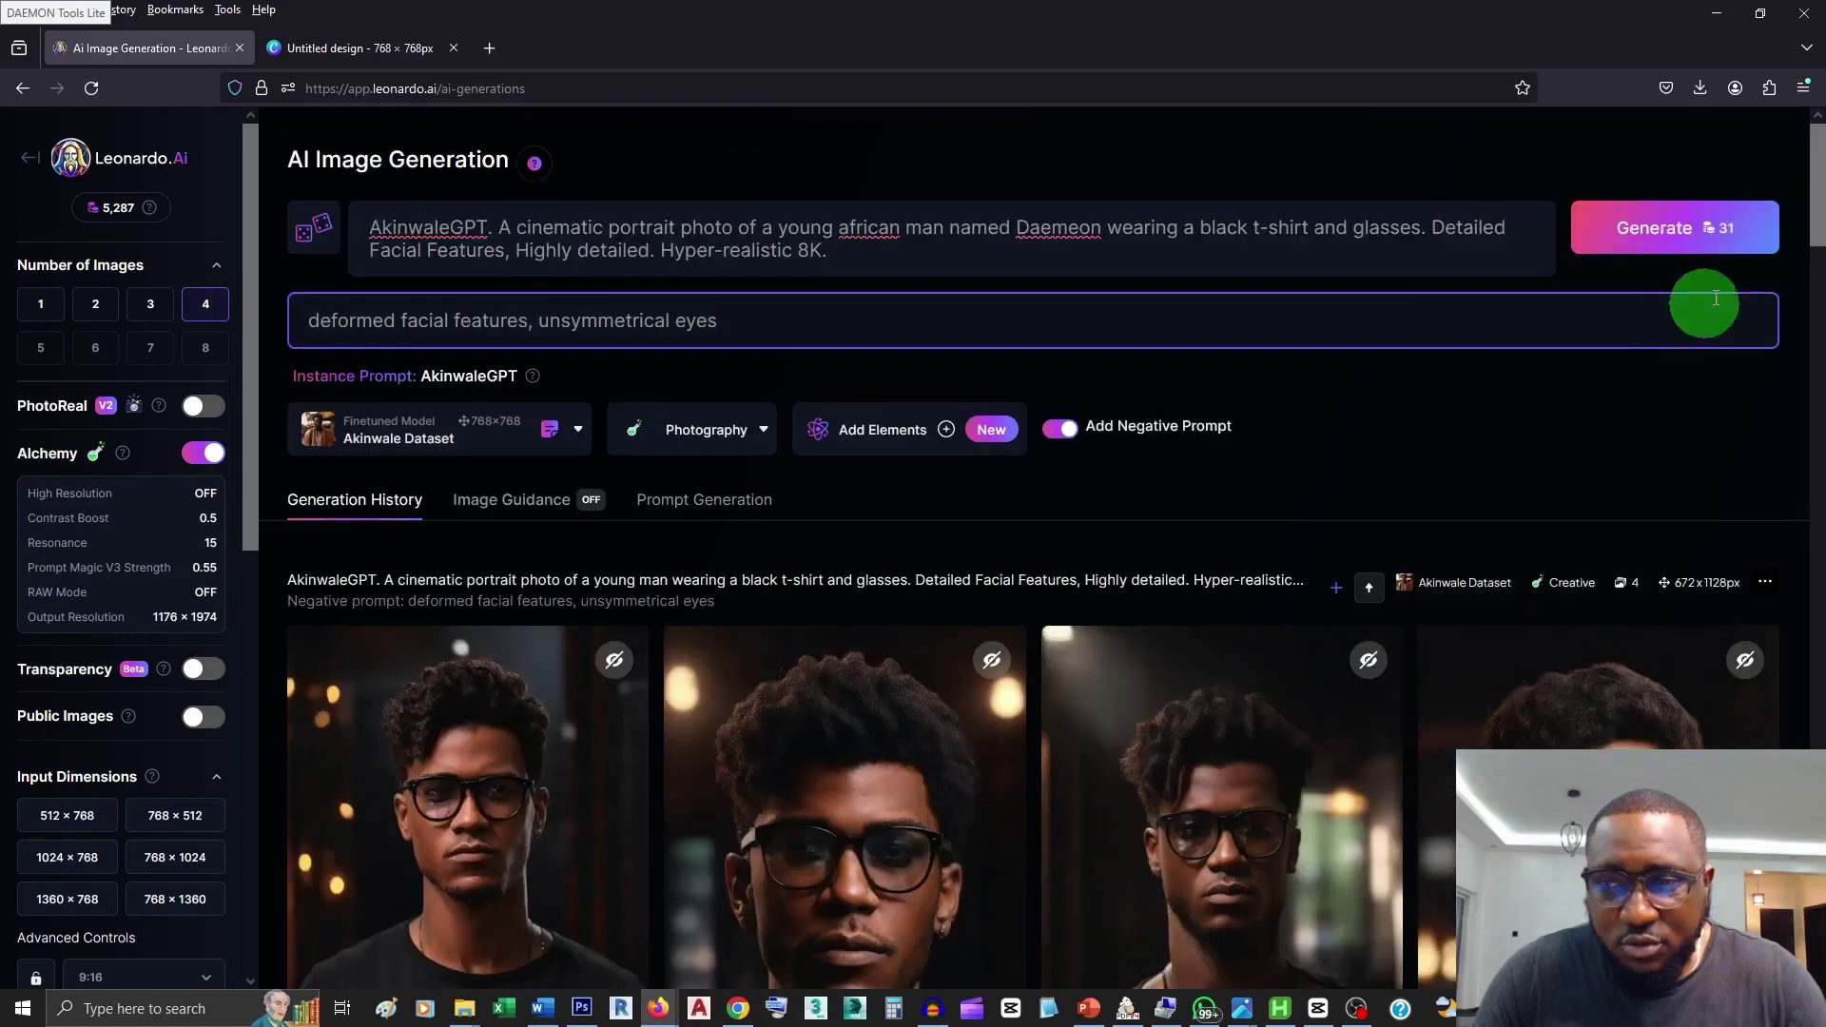
click(1732, 232)
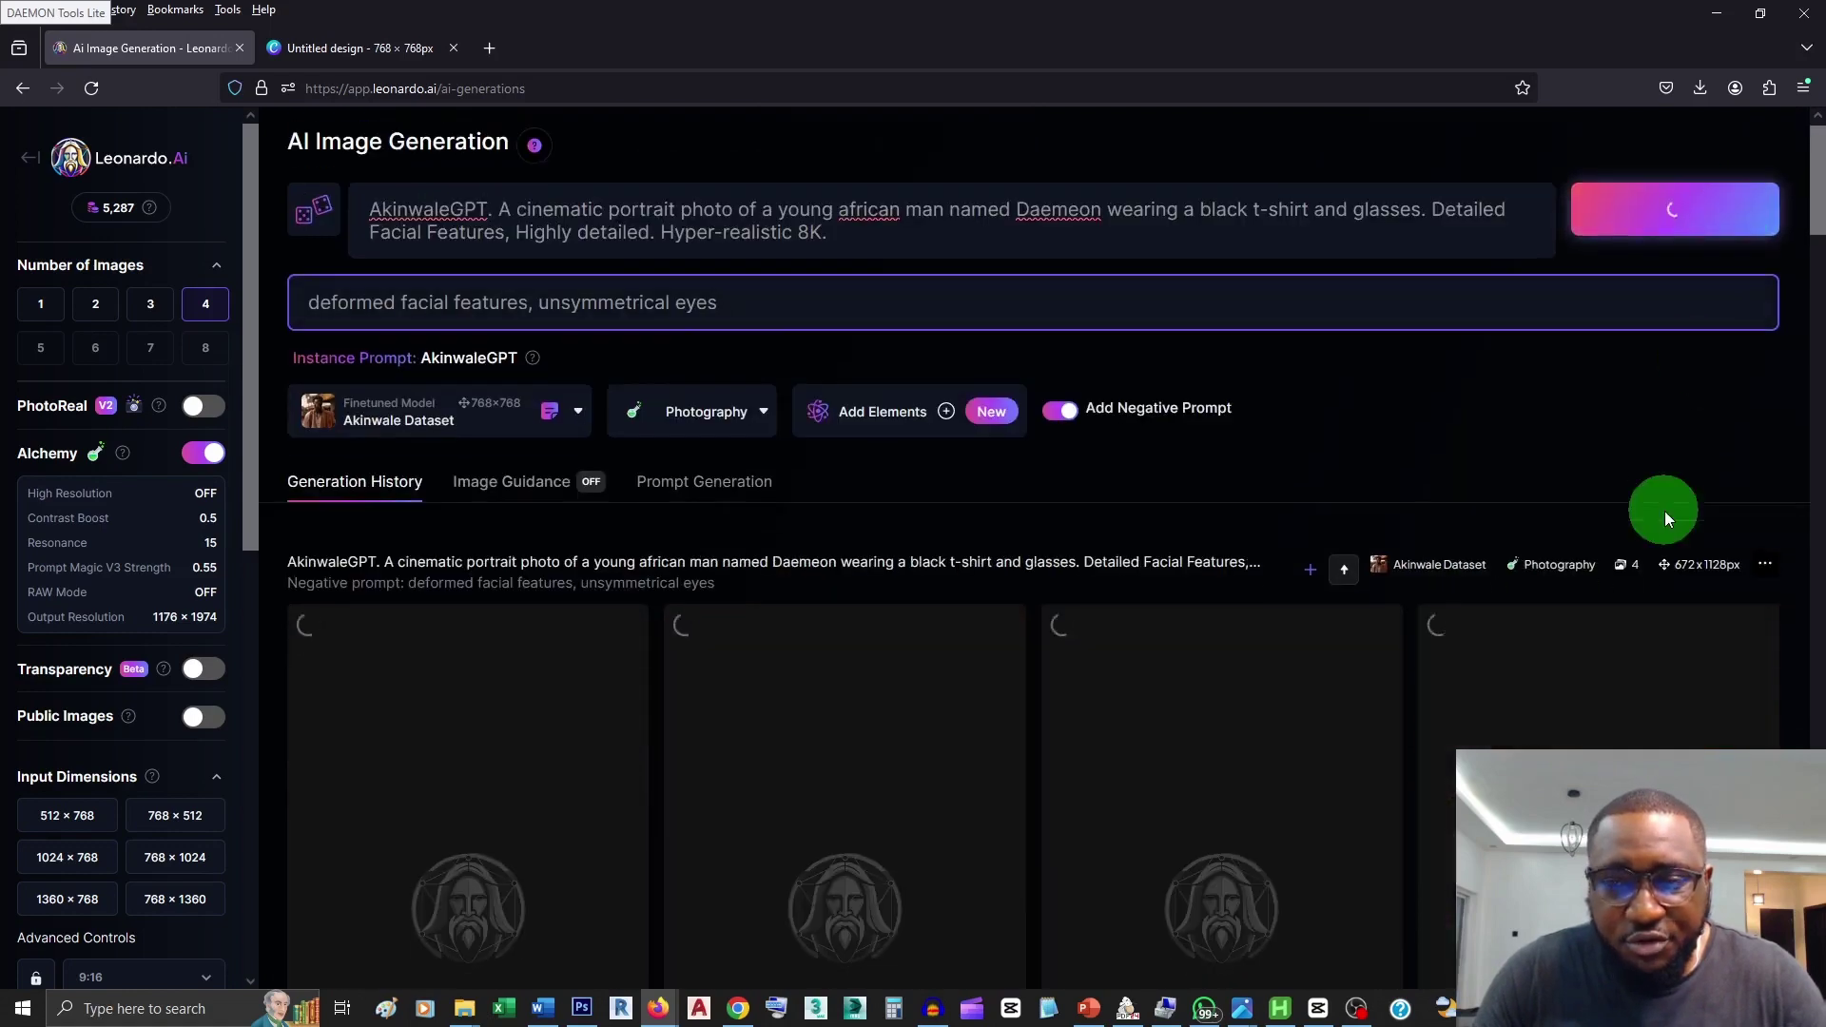
scroll(1664, 504, down, 4)
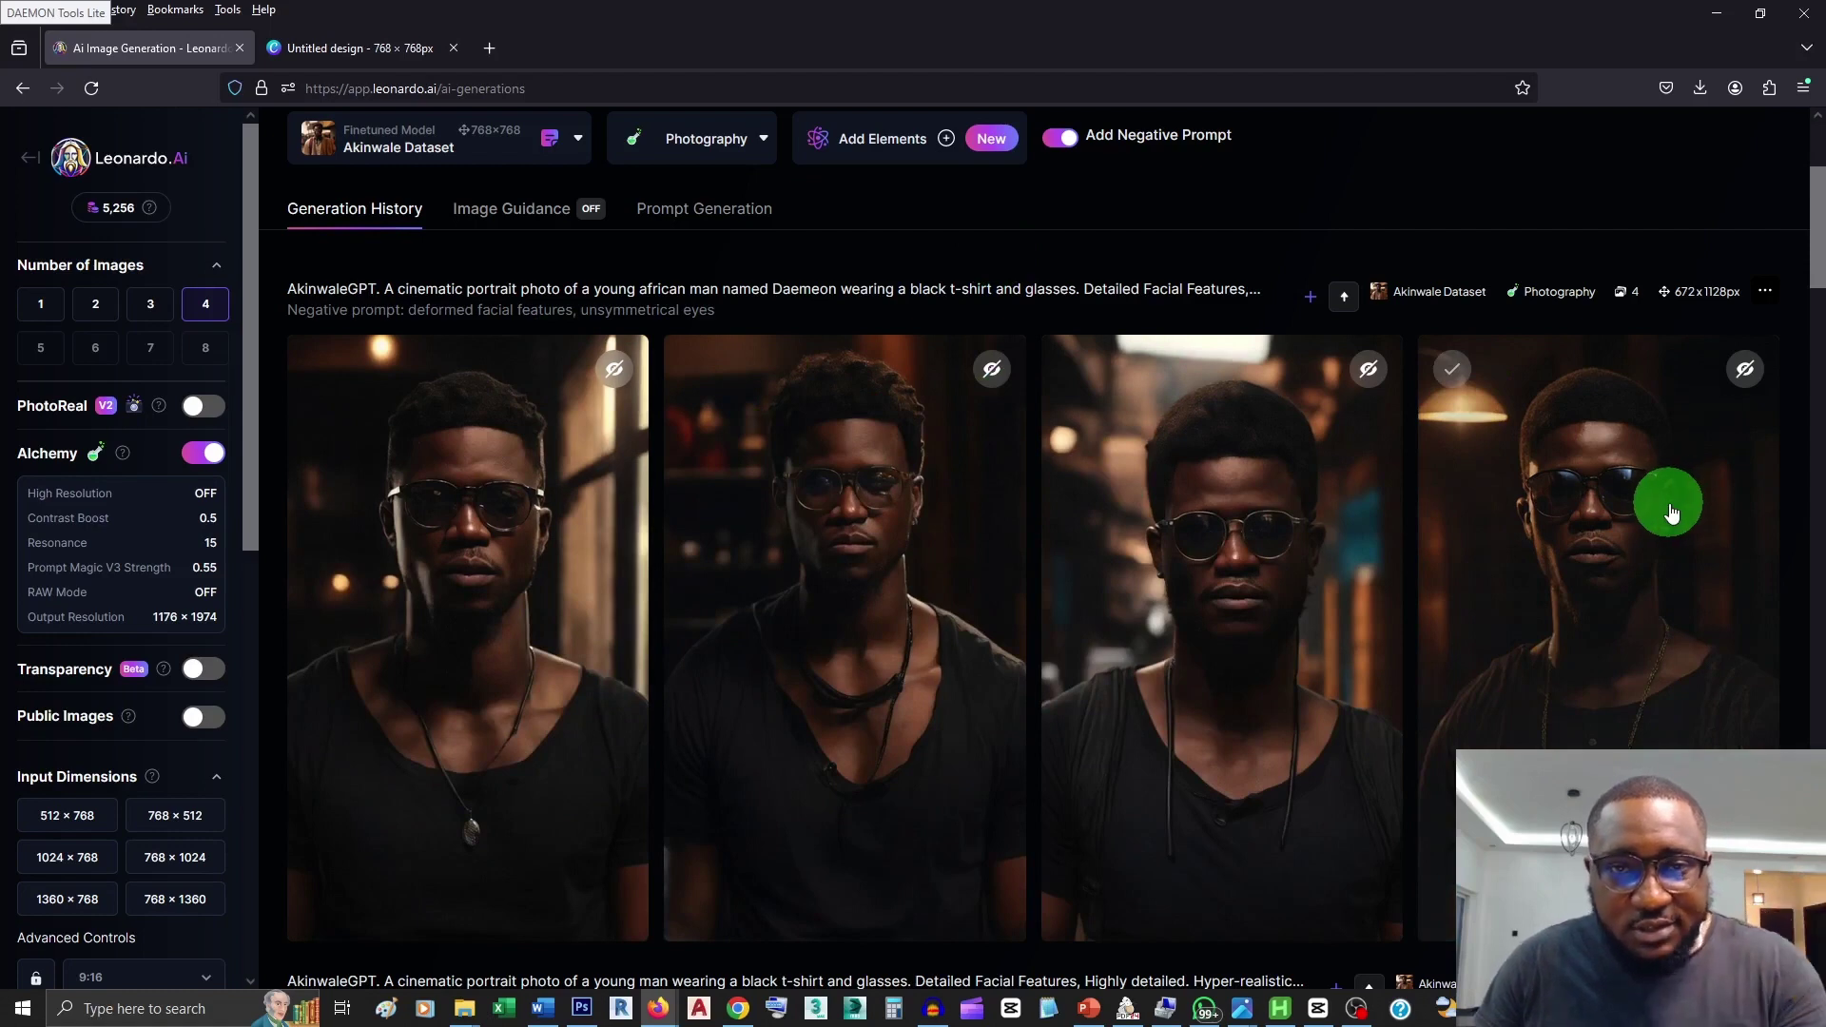
Step: Change the image style to Anime, generate images from the same prompt and review them
scroll(1663, 504, down, 3)
scroll(1663, 504, up, 5)
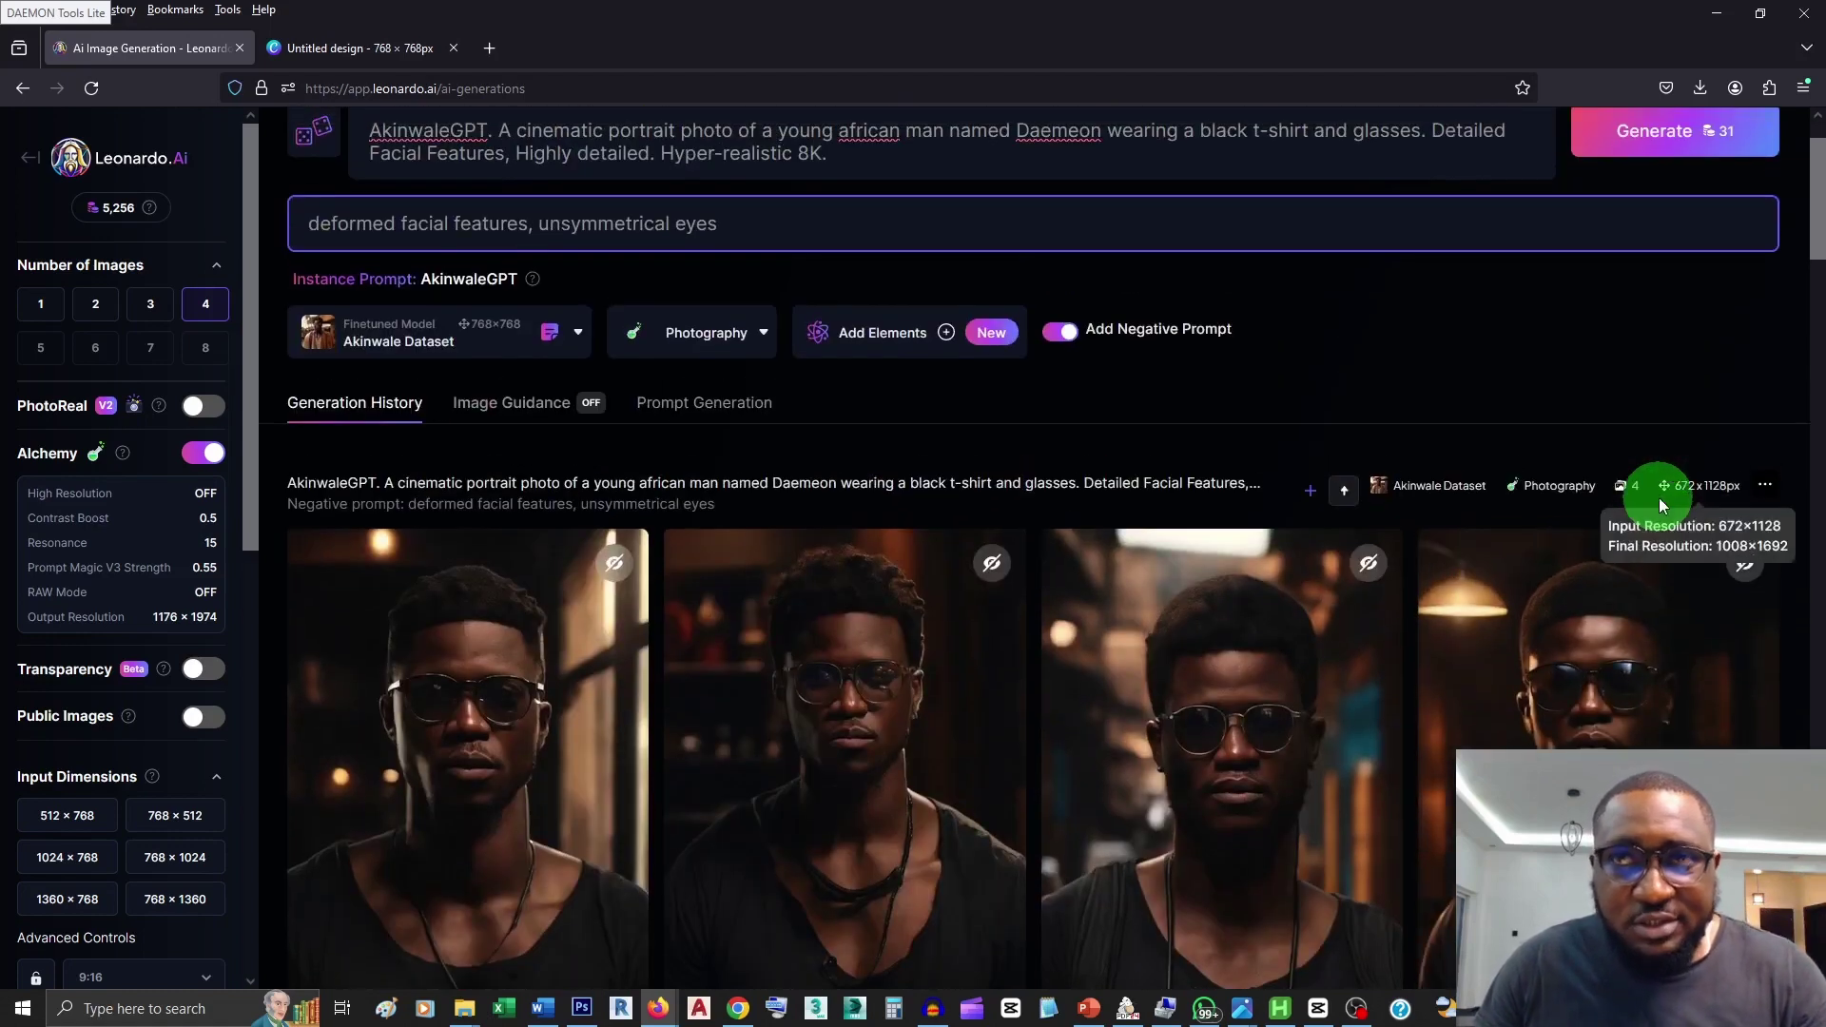
click(767, 334)
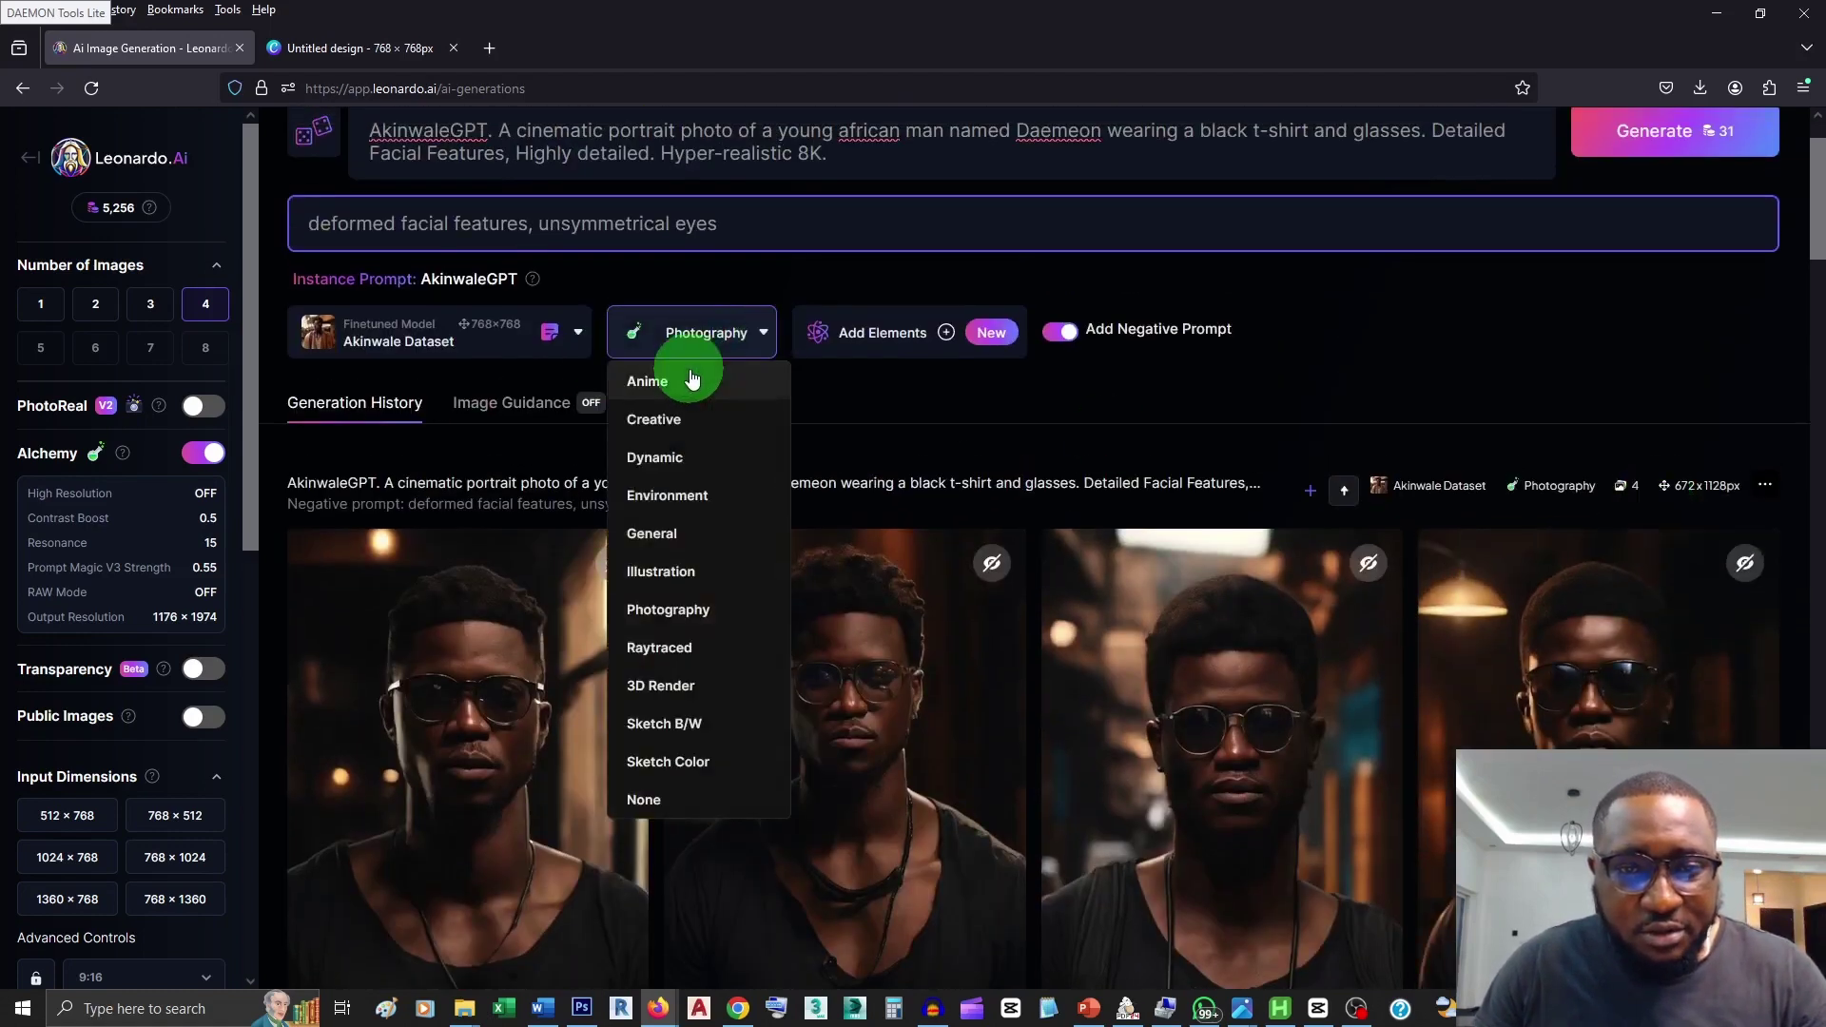
click(660, 388)
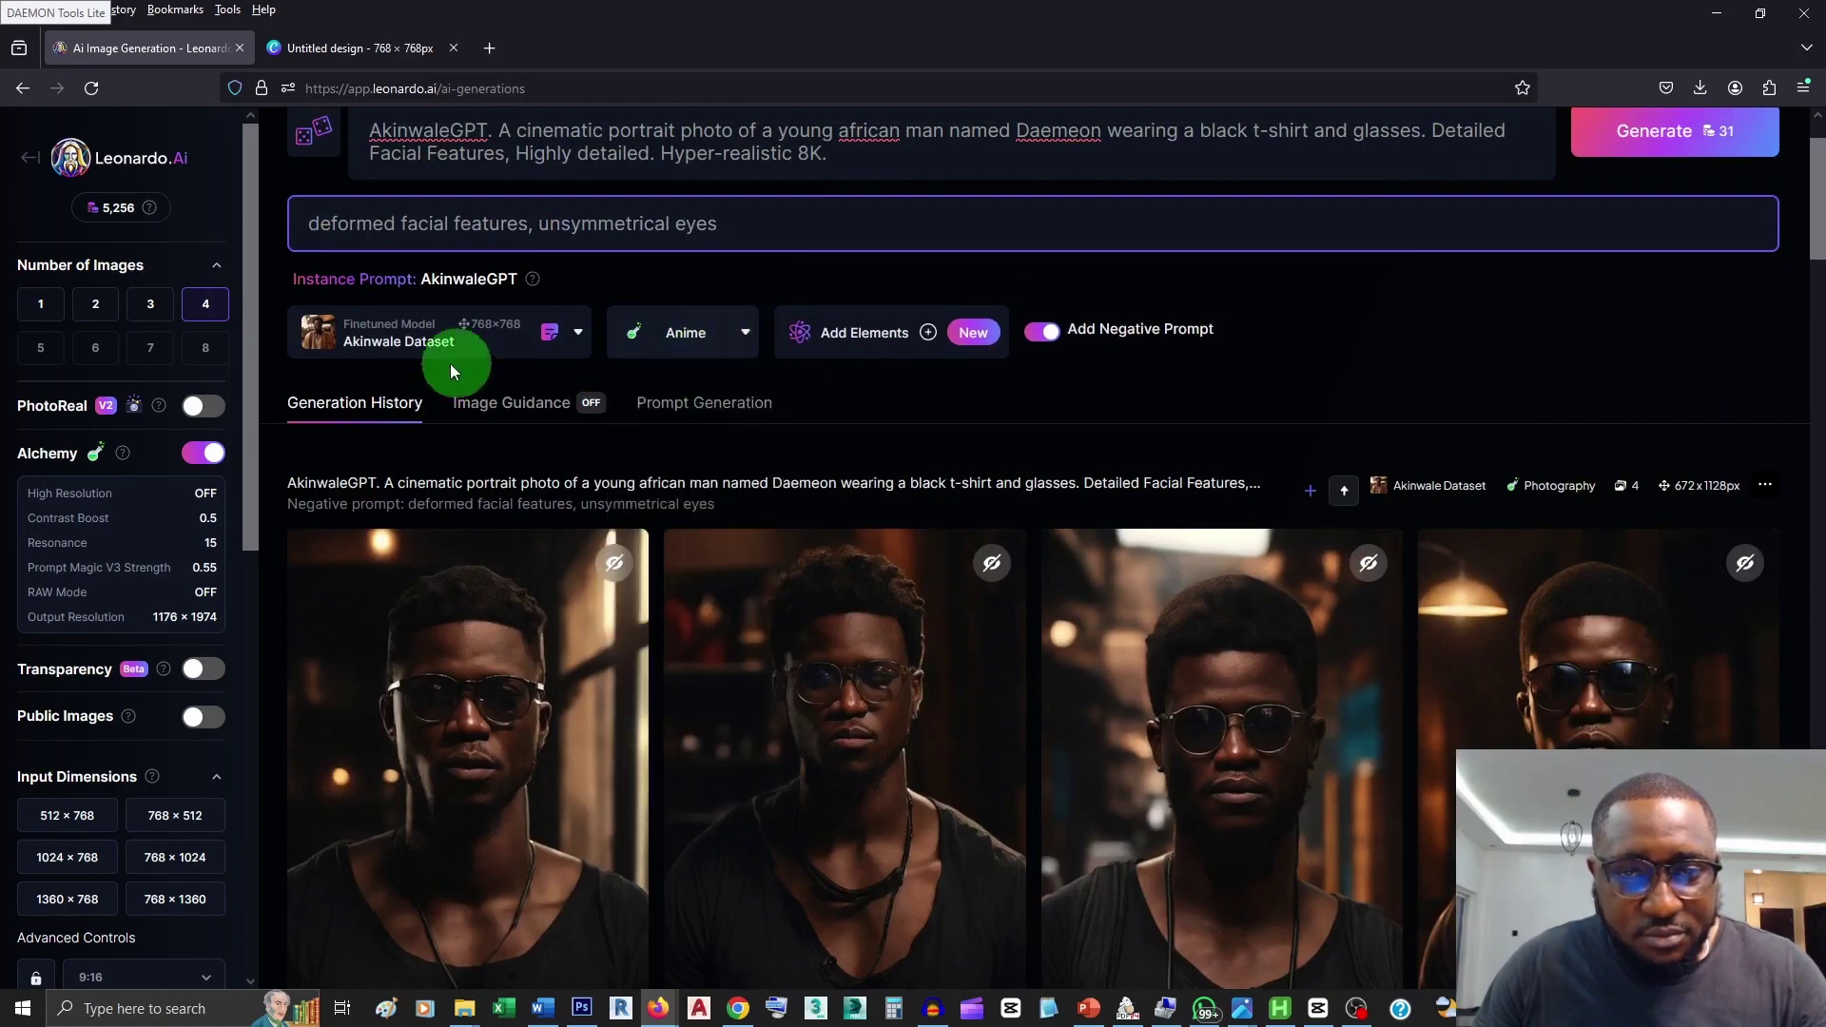
scroll(1258, 567, down, 3)
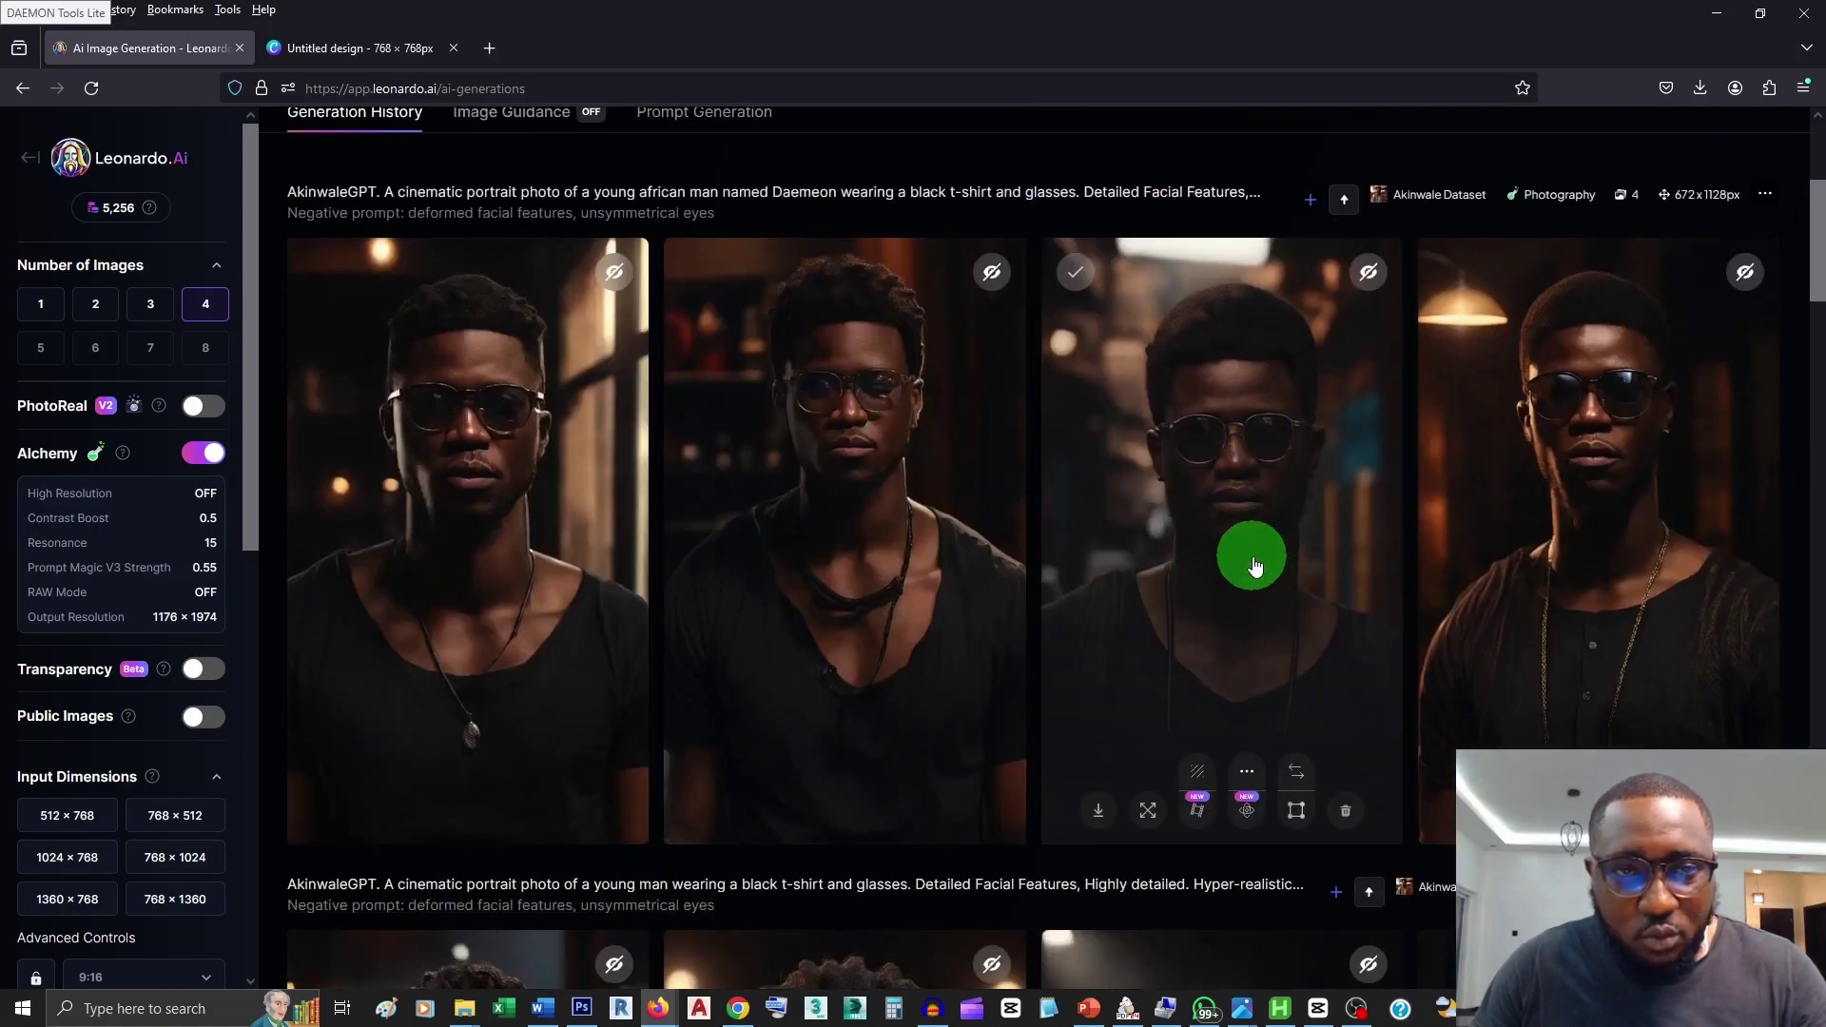
scroll(1623, 354, up, 4)
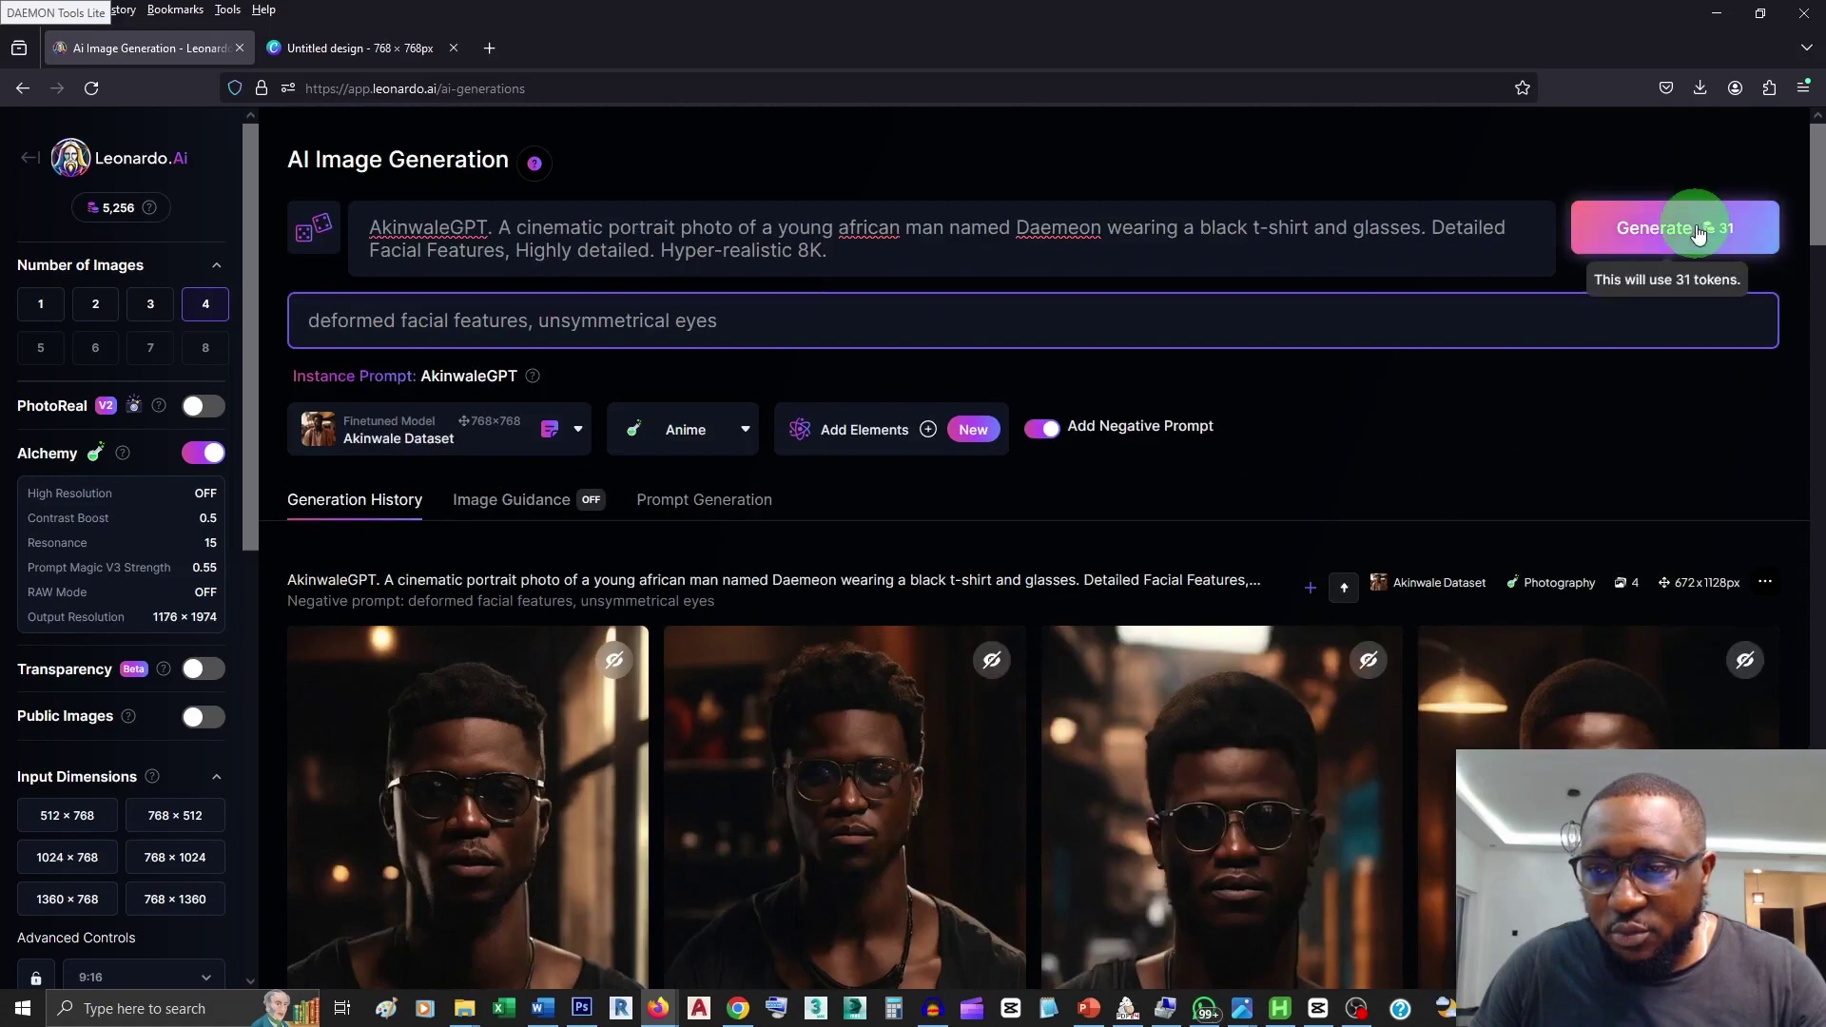
click(1699, 233)
scroll(1703, 367, down, 5)
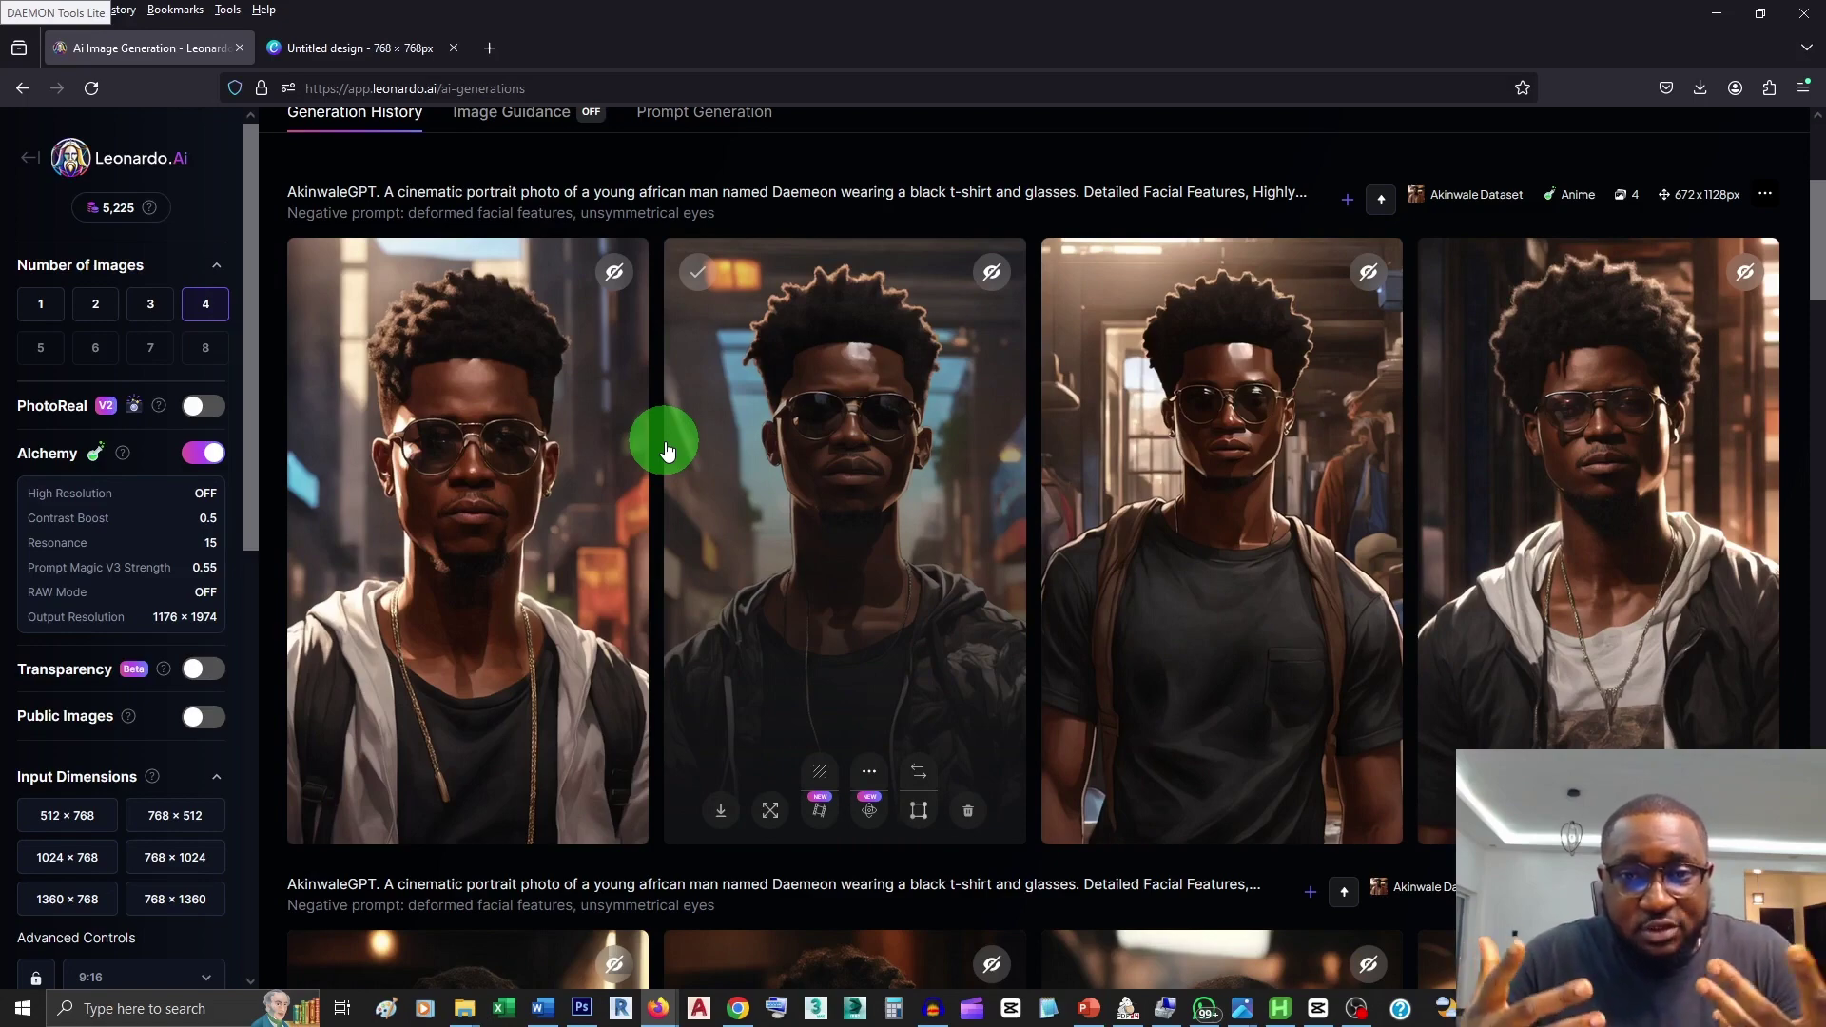
scroll(686, 445, up, 4)
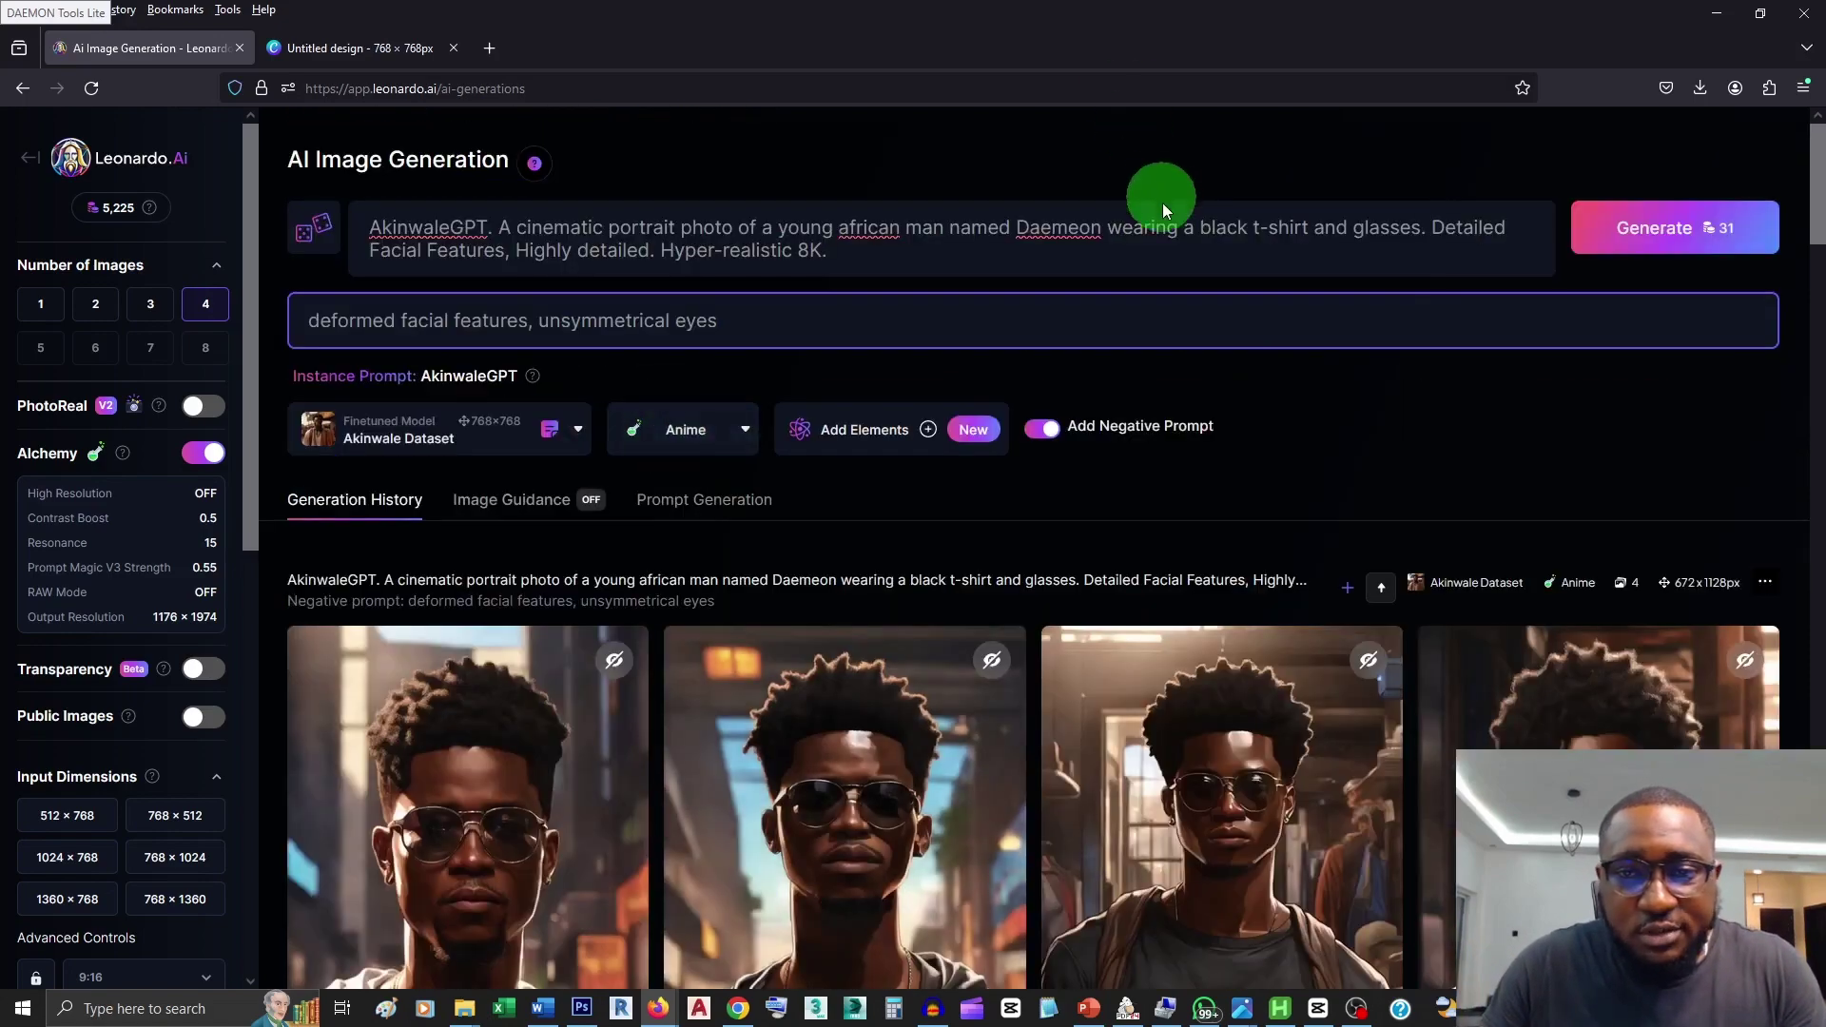
Step: Extend the clothing description in the prompt after "glasses" with ", and walking on the street"
click(1420, 228)
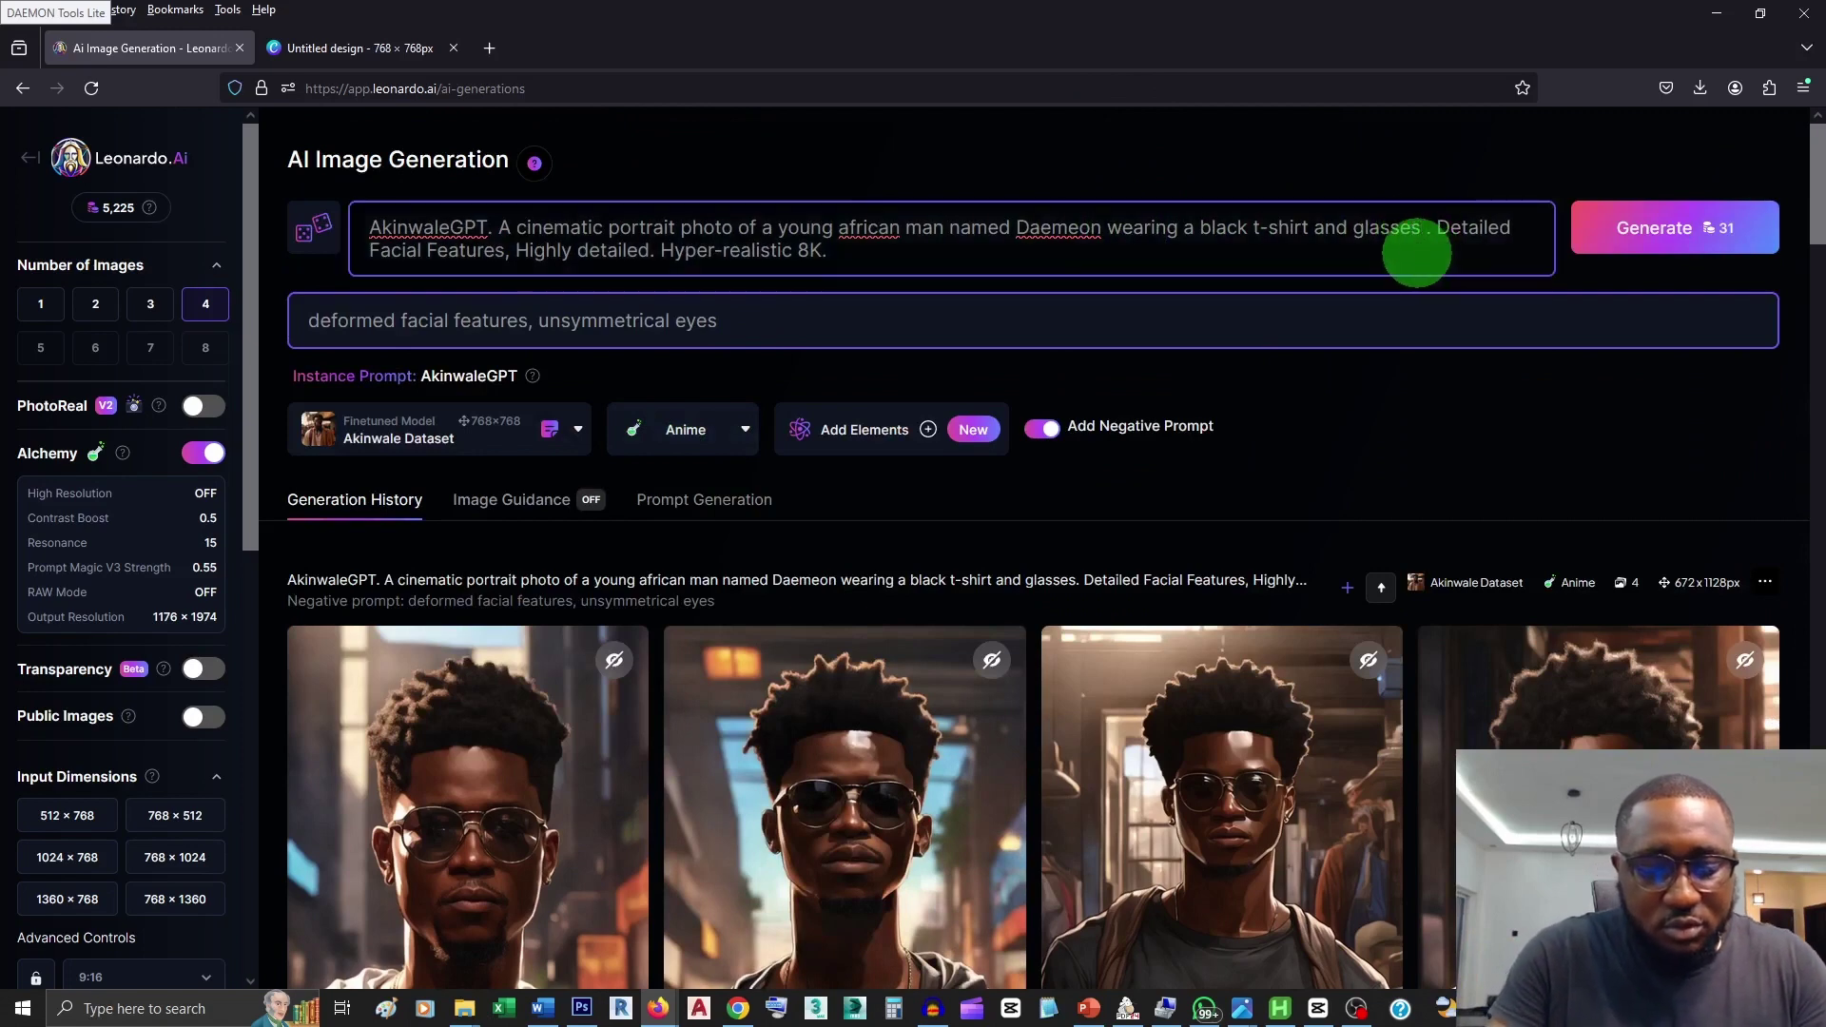
text(, and)
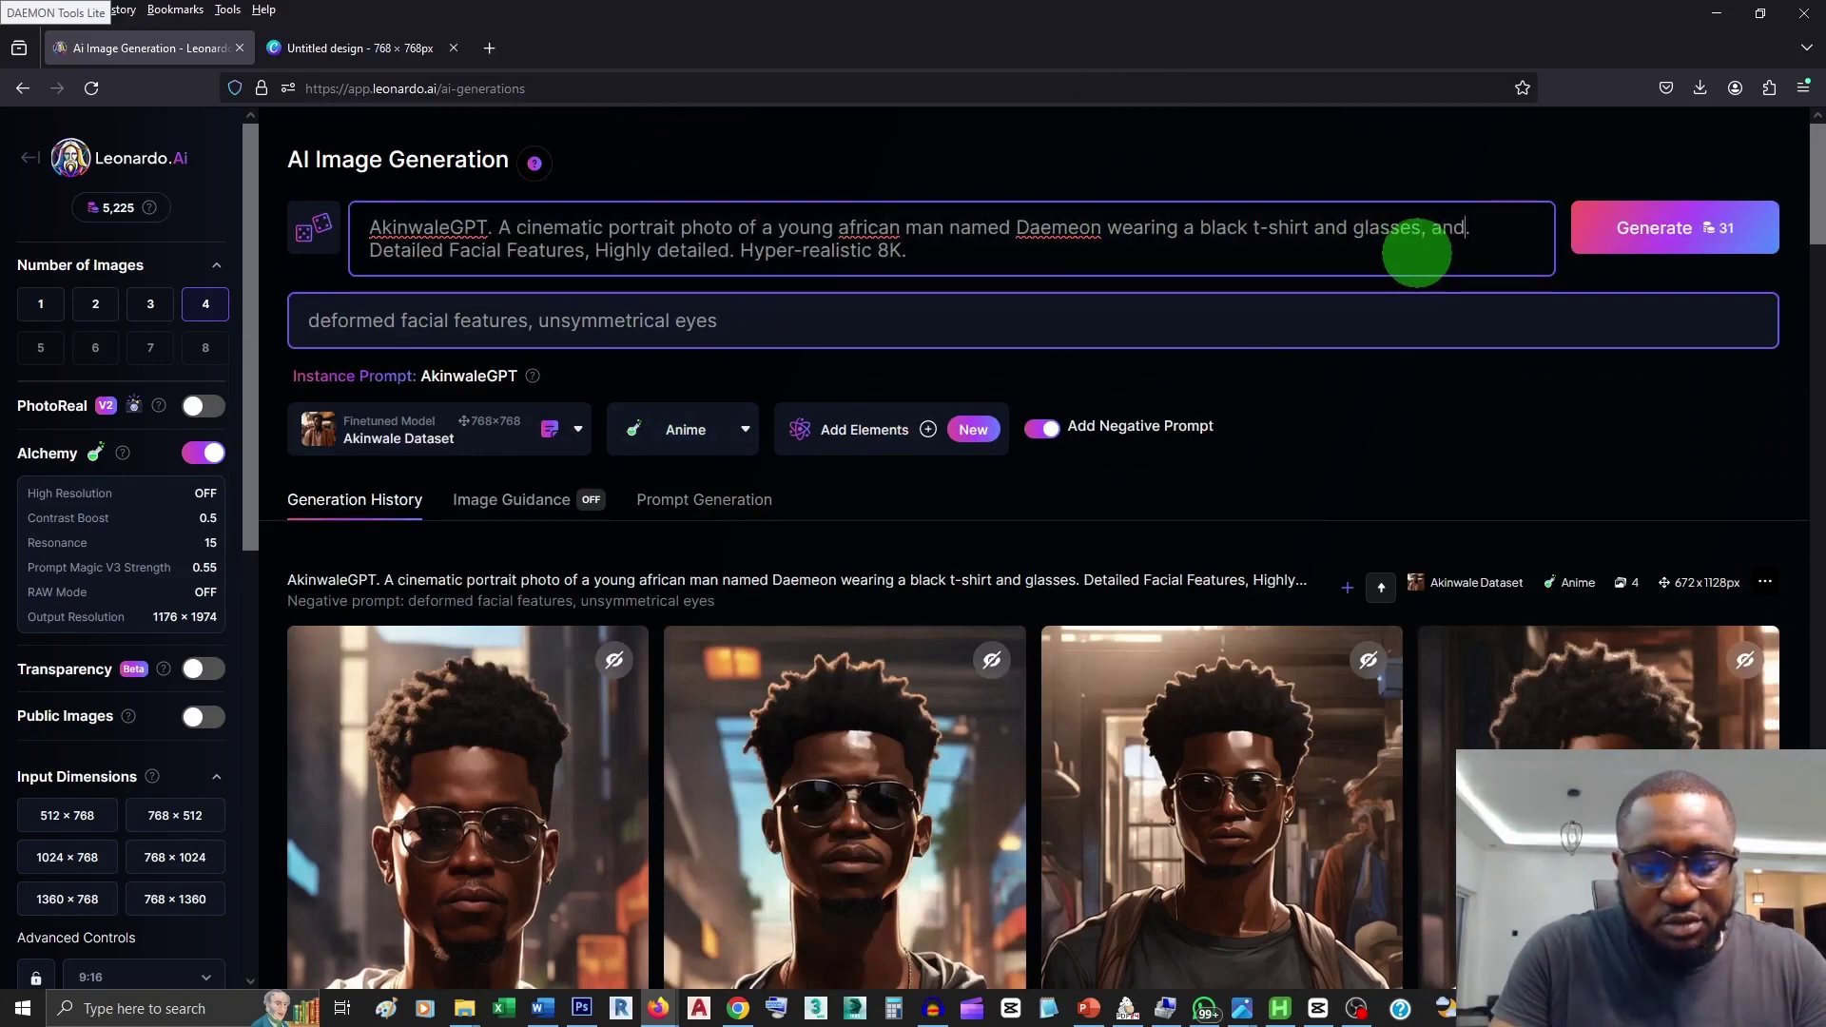
text( walking on the street)
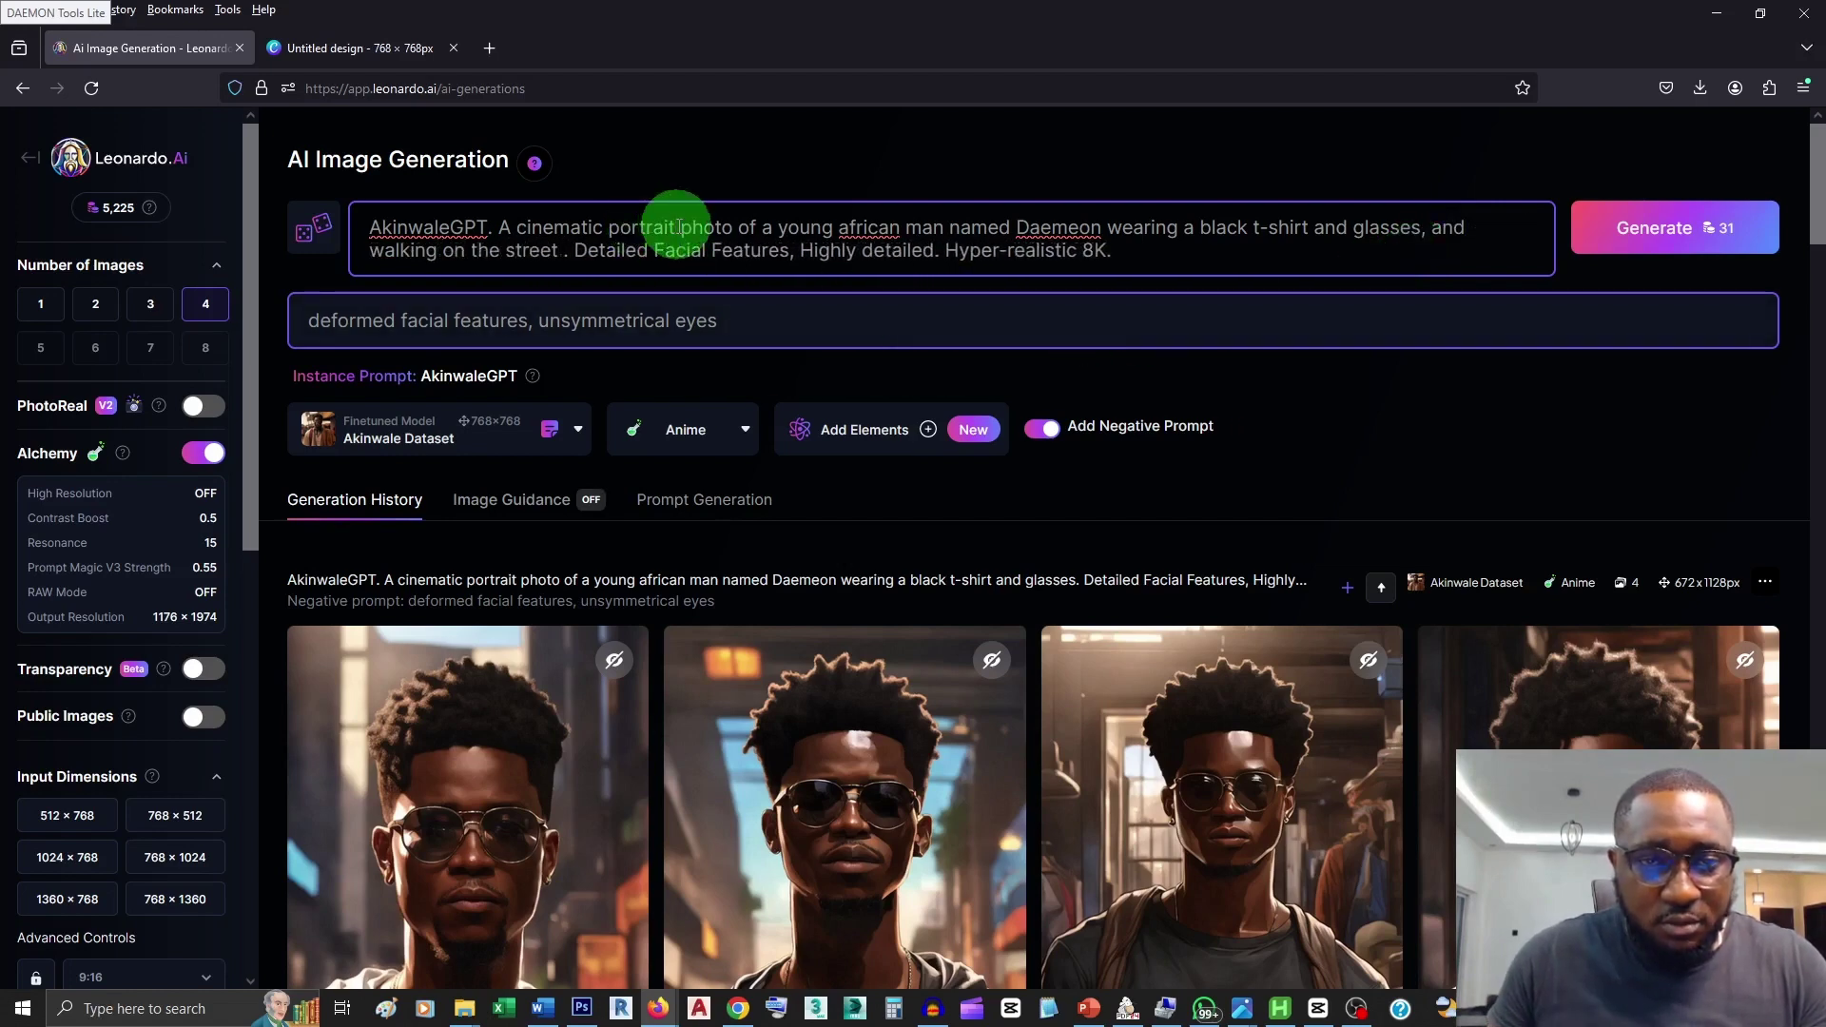
Step: Replace "portrait" with "full body" in the prompt and generate the images in the Anime style
drag(679, 226, 616, 225)
text(full body)
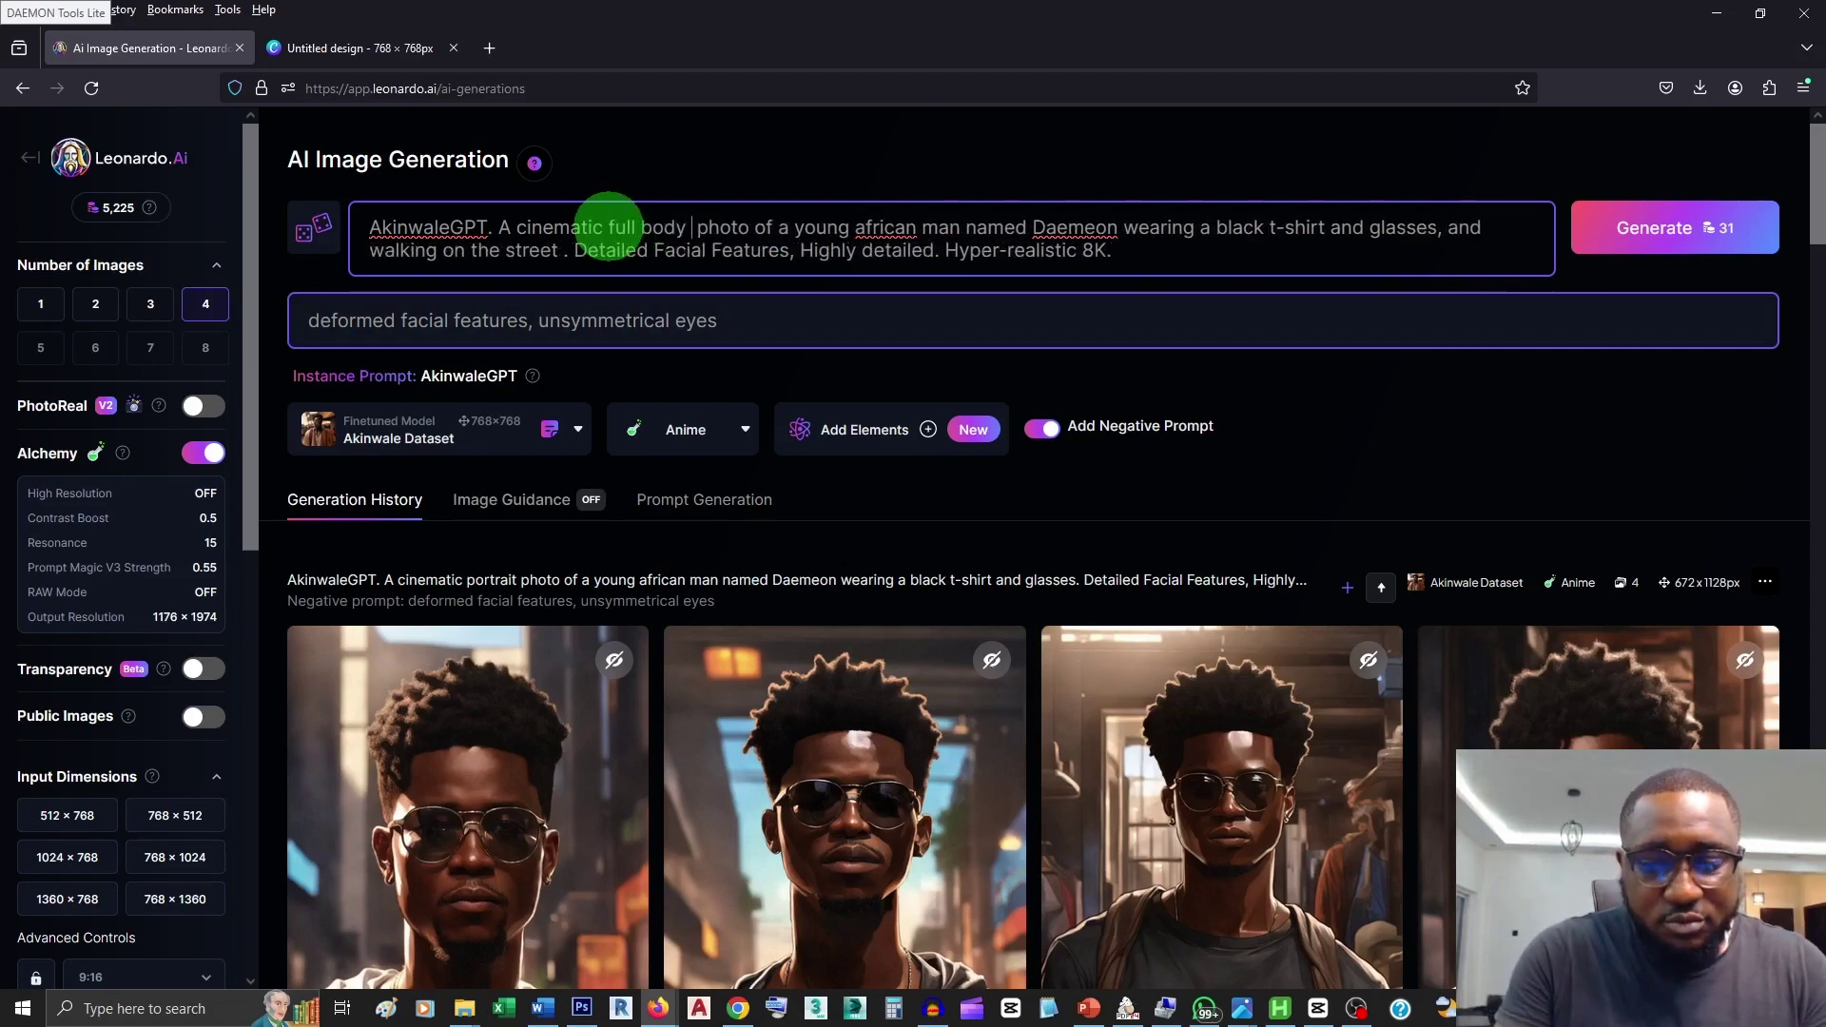
key(BackSpace)
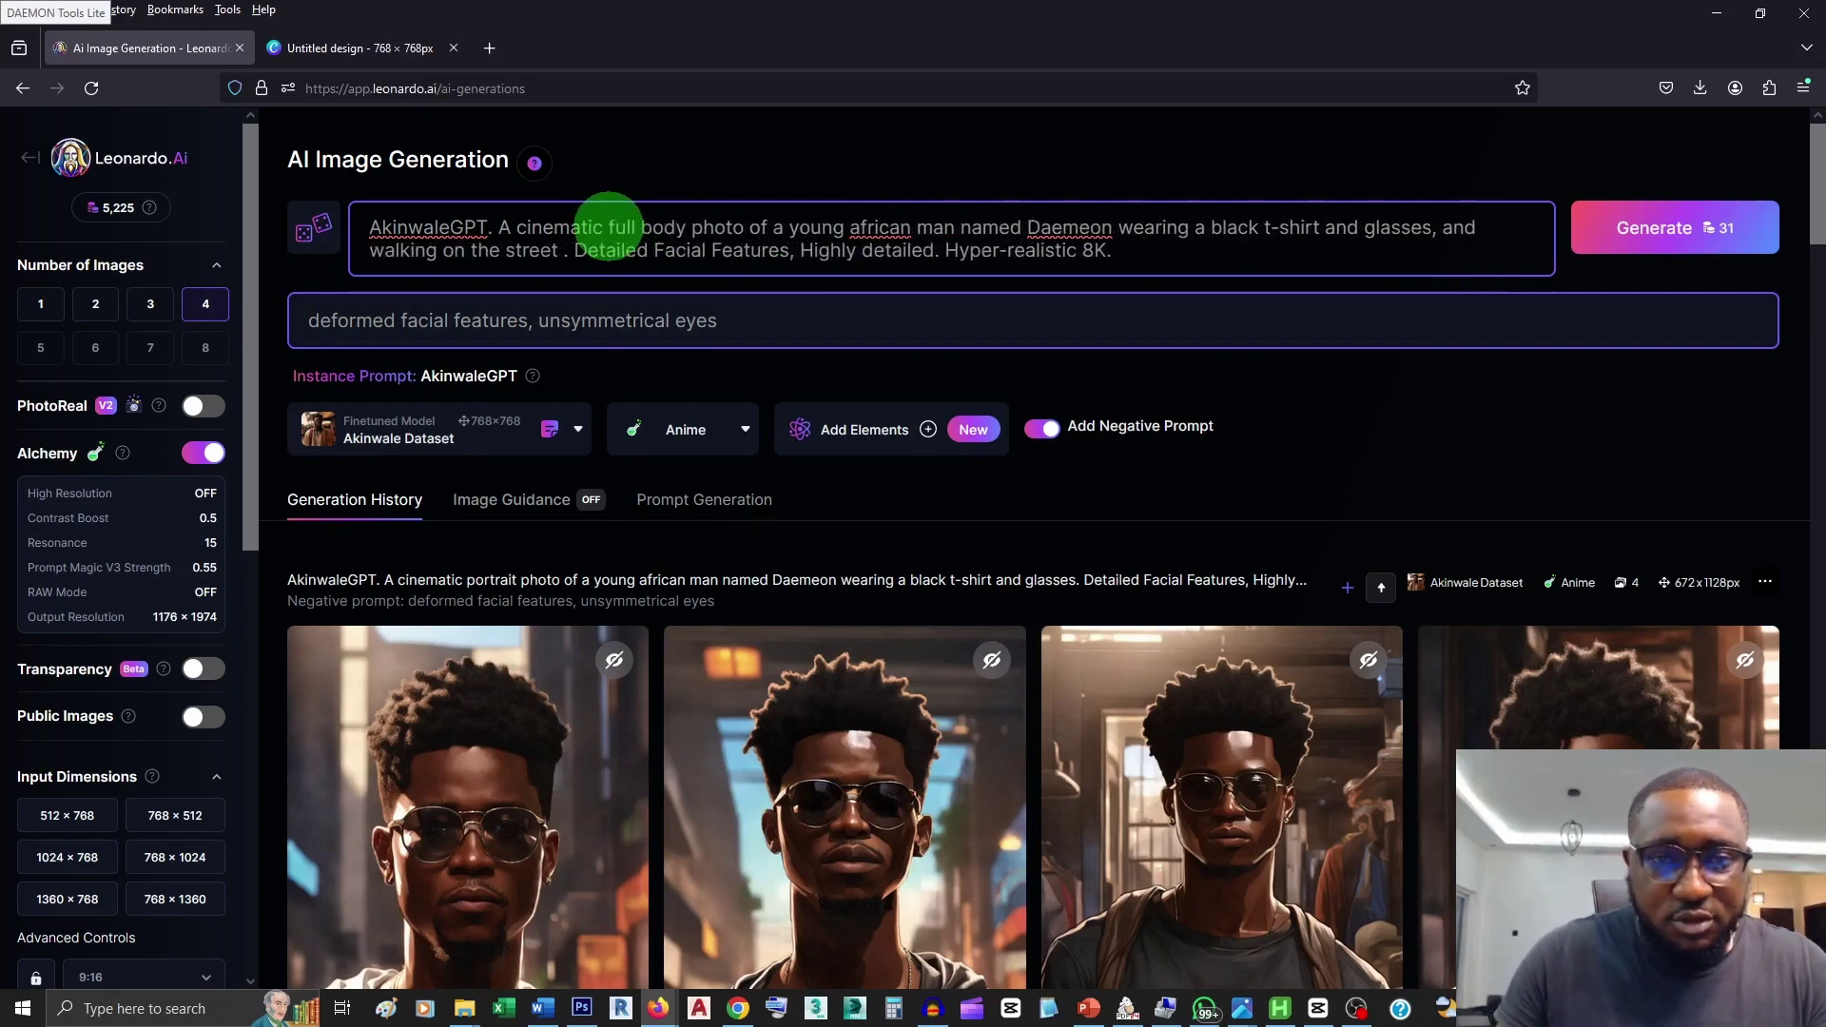
click(1698, 243)
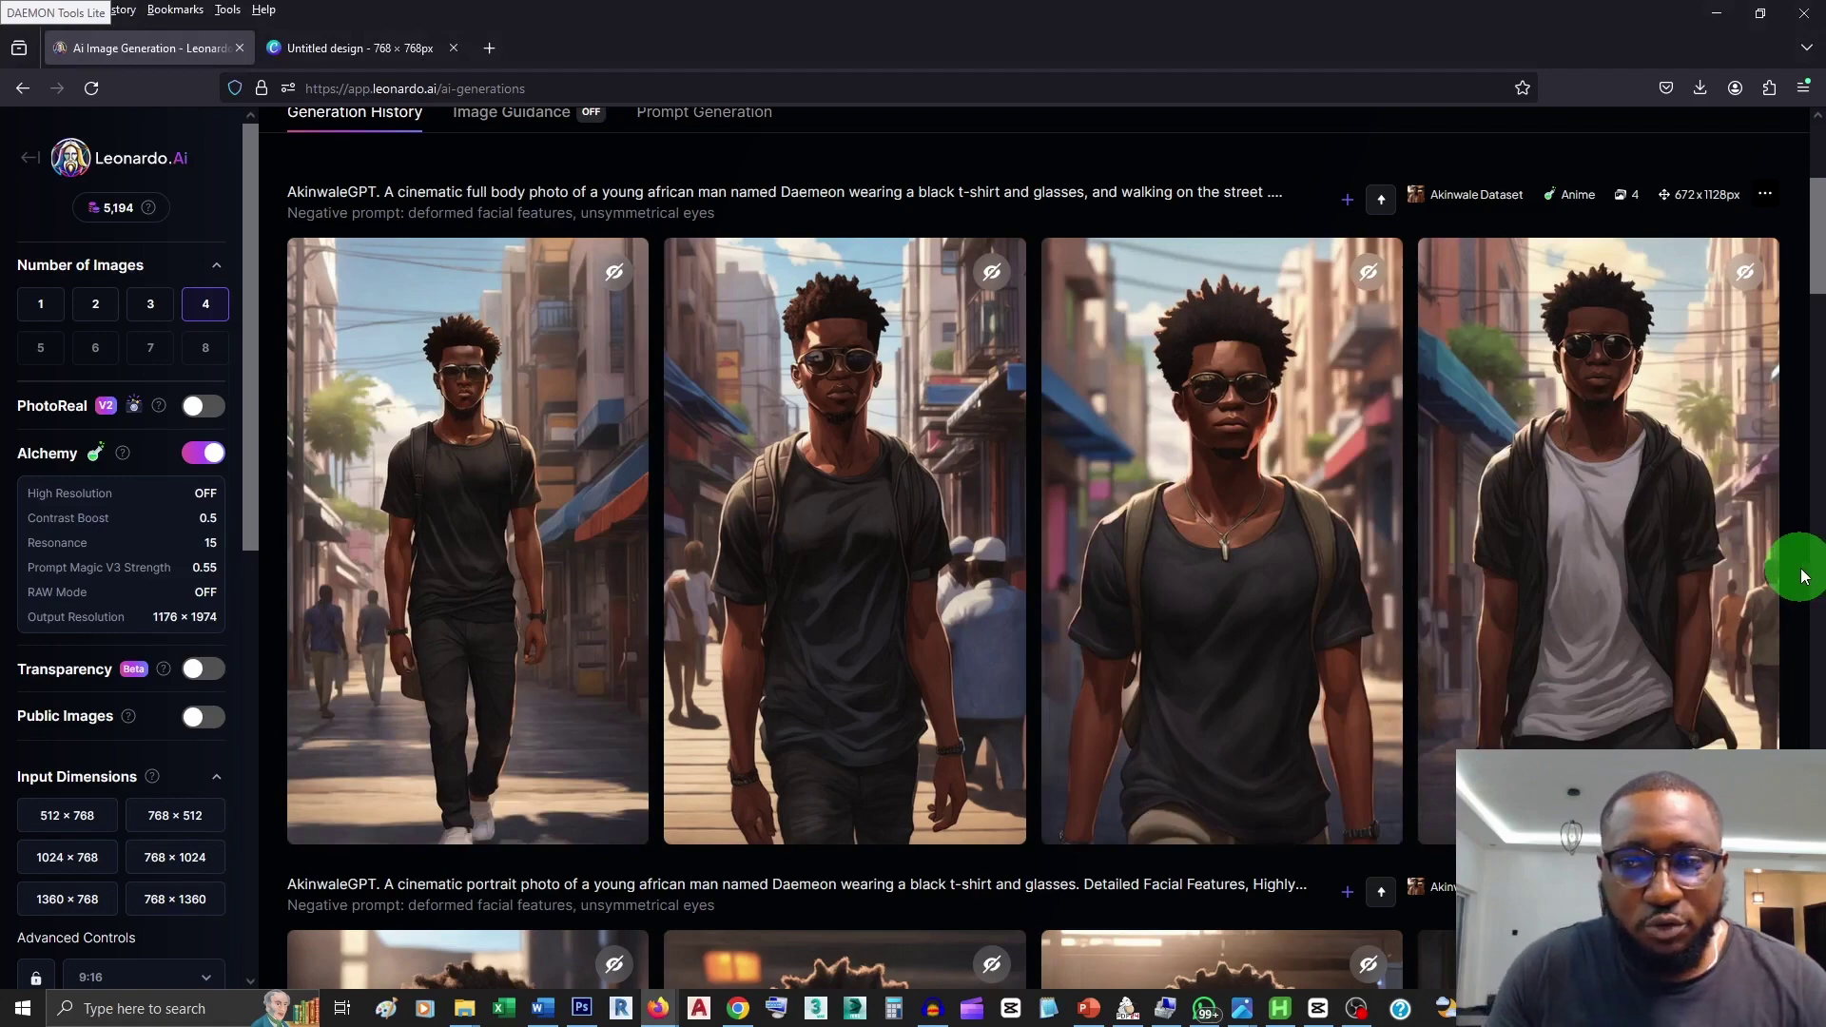
Step: Compare the new full-body street images with the earlier Anime, Photography and Creative generations in the history
scroll(1791, 576, up, 2)
scroll(1792, 587, down, 2)
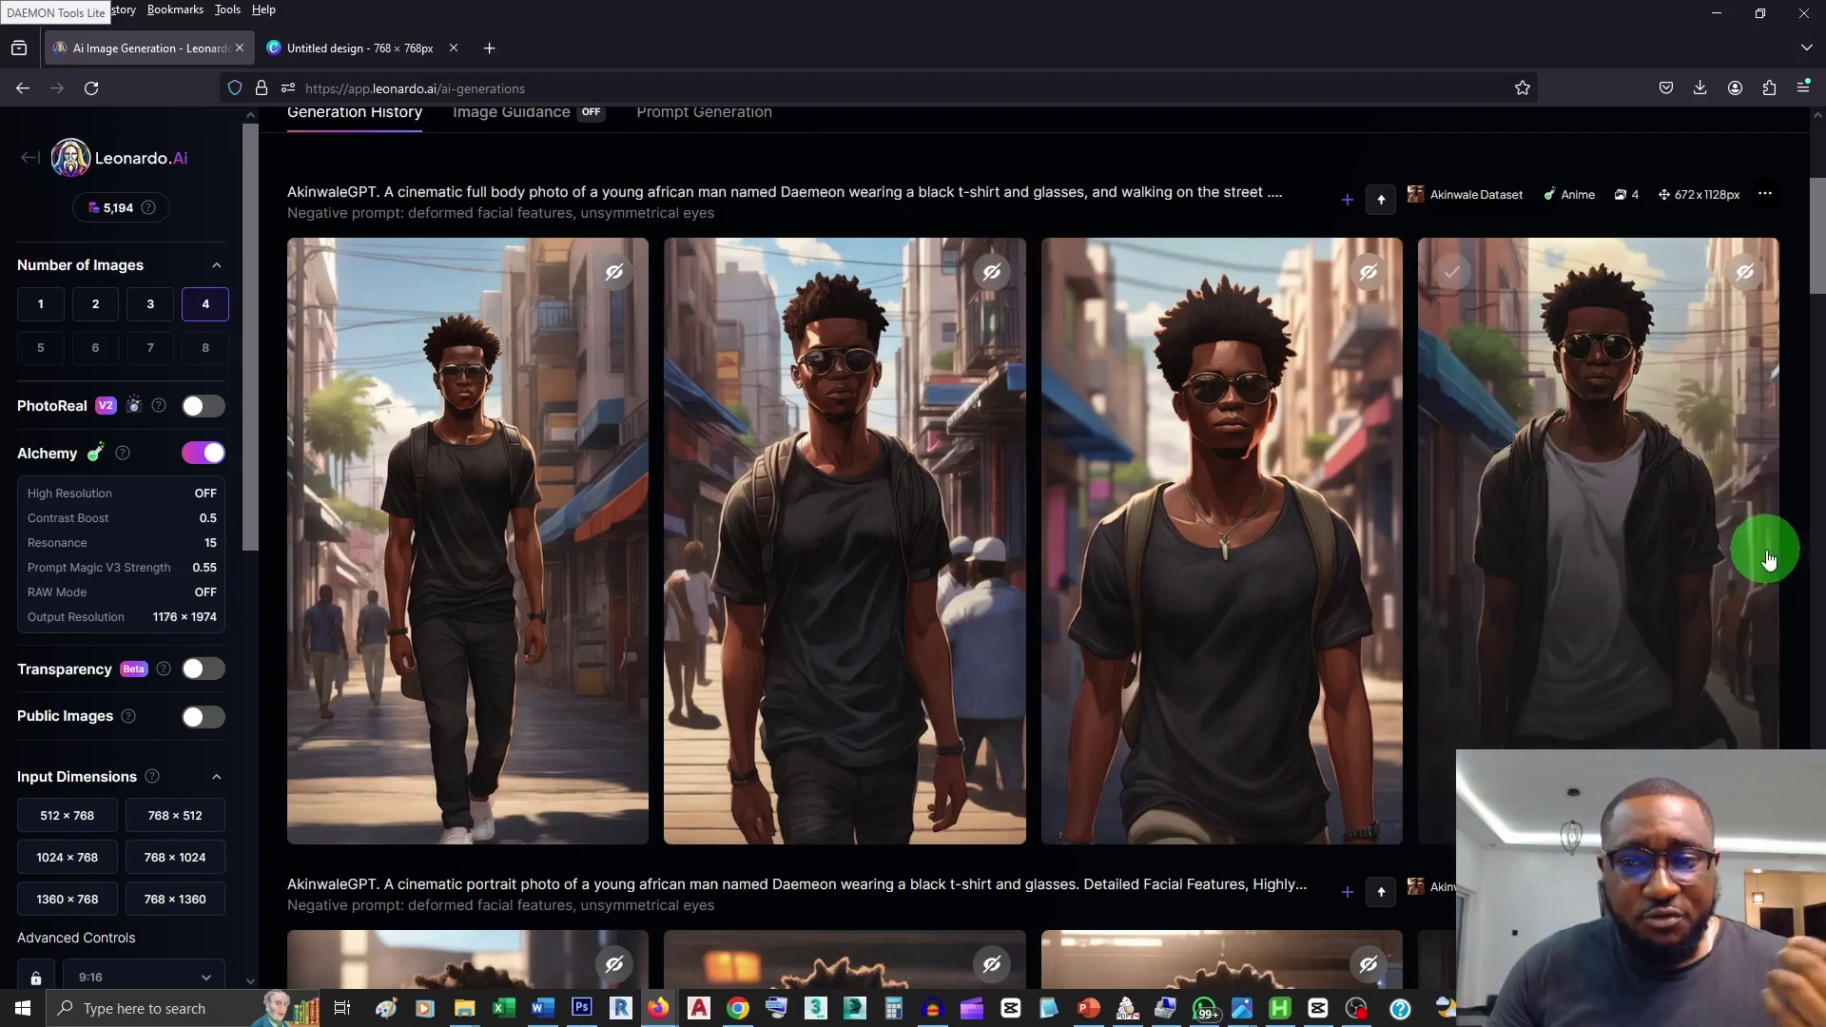
scroll(1780, 561, up, 4)
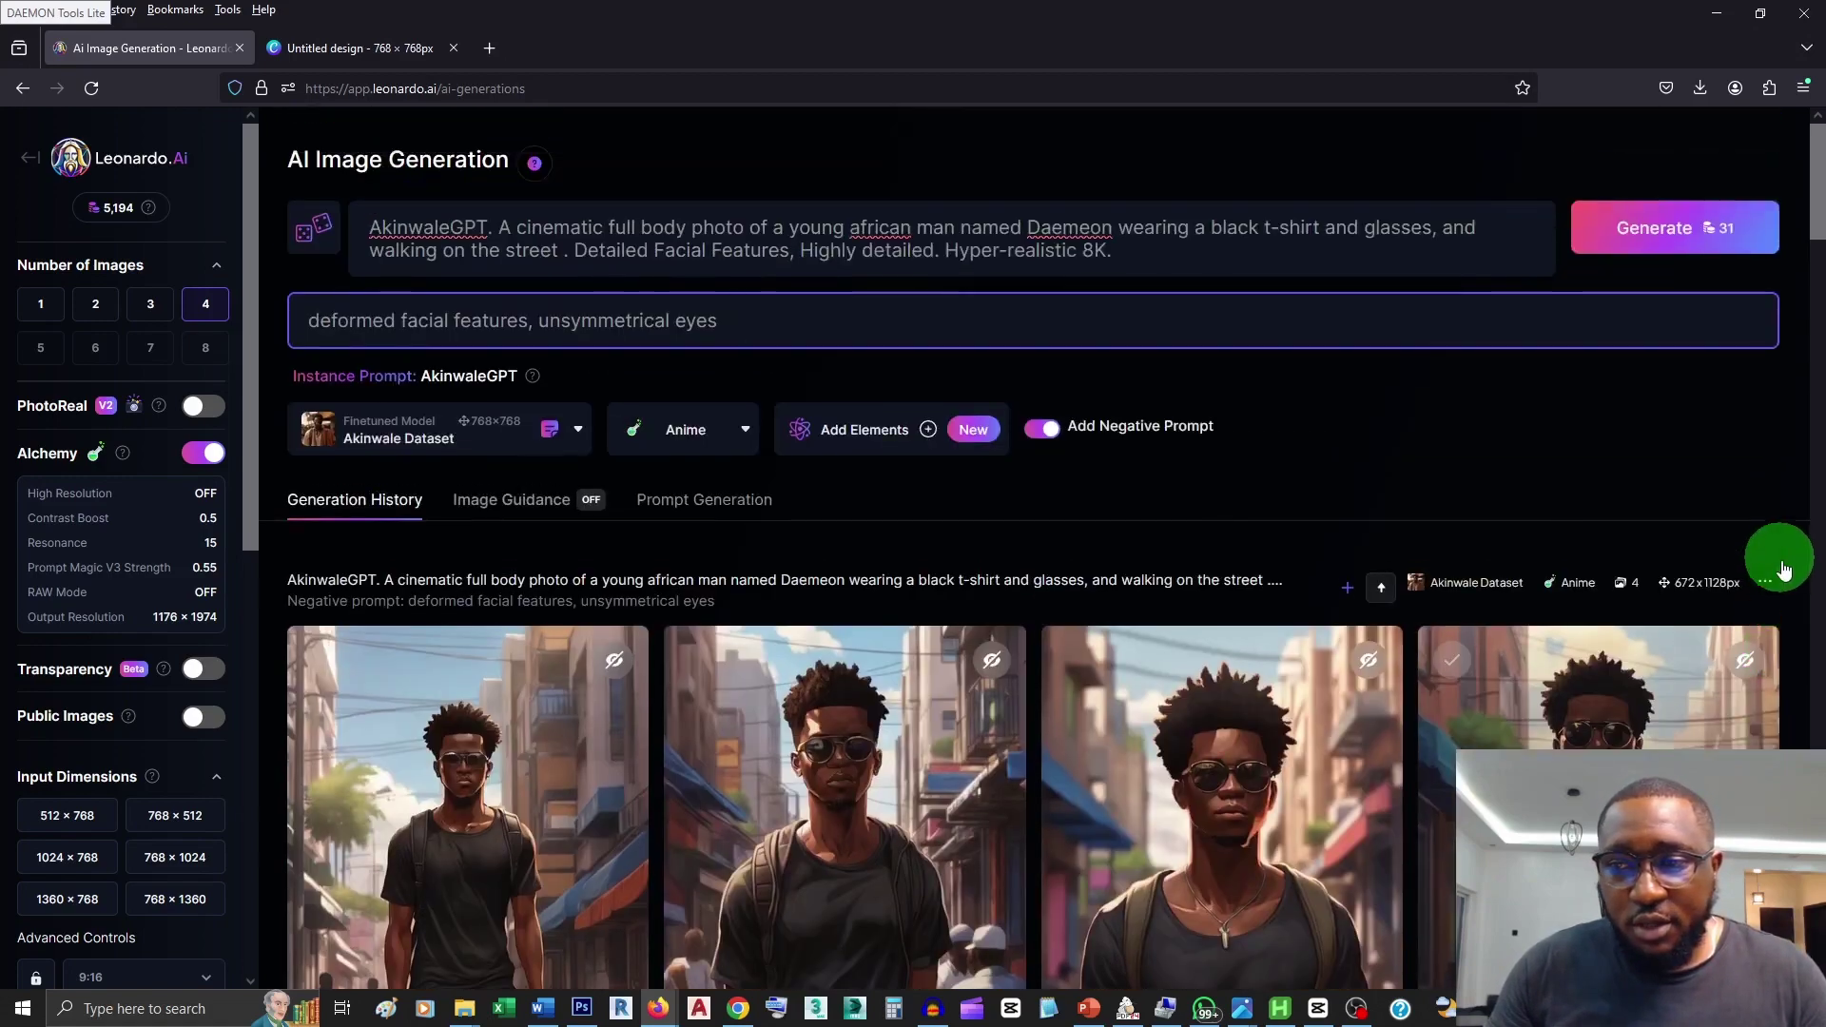
scroll(1780, 571, down, 10)
scroll(1781, 582, down, 8)
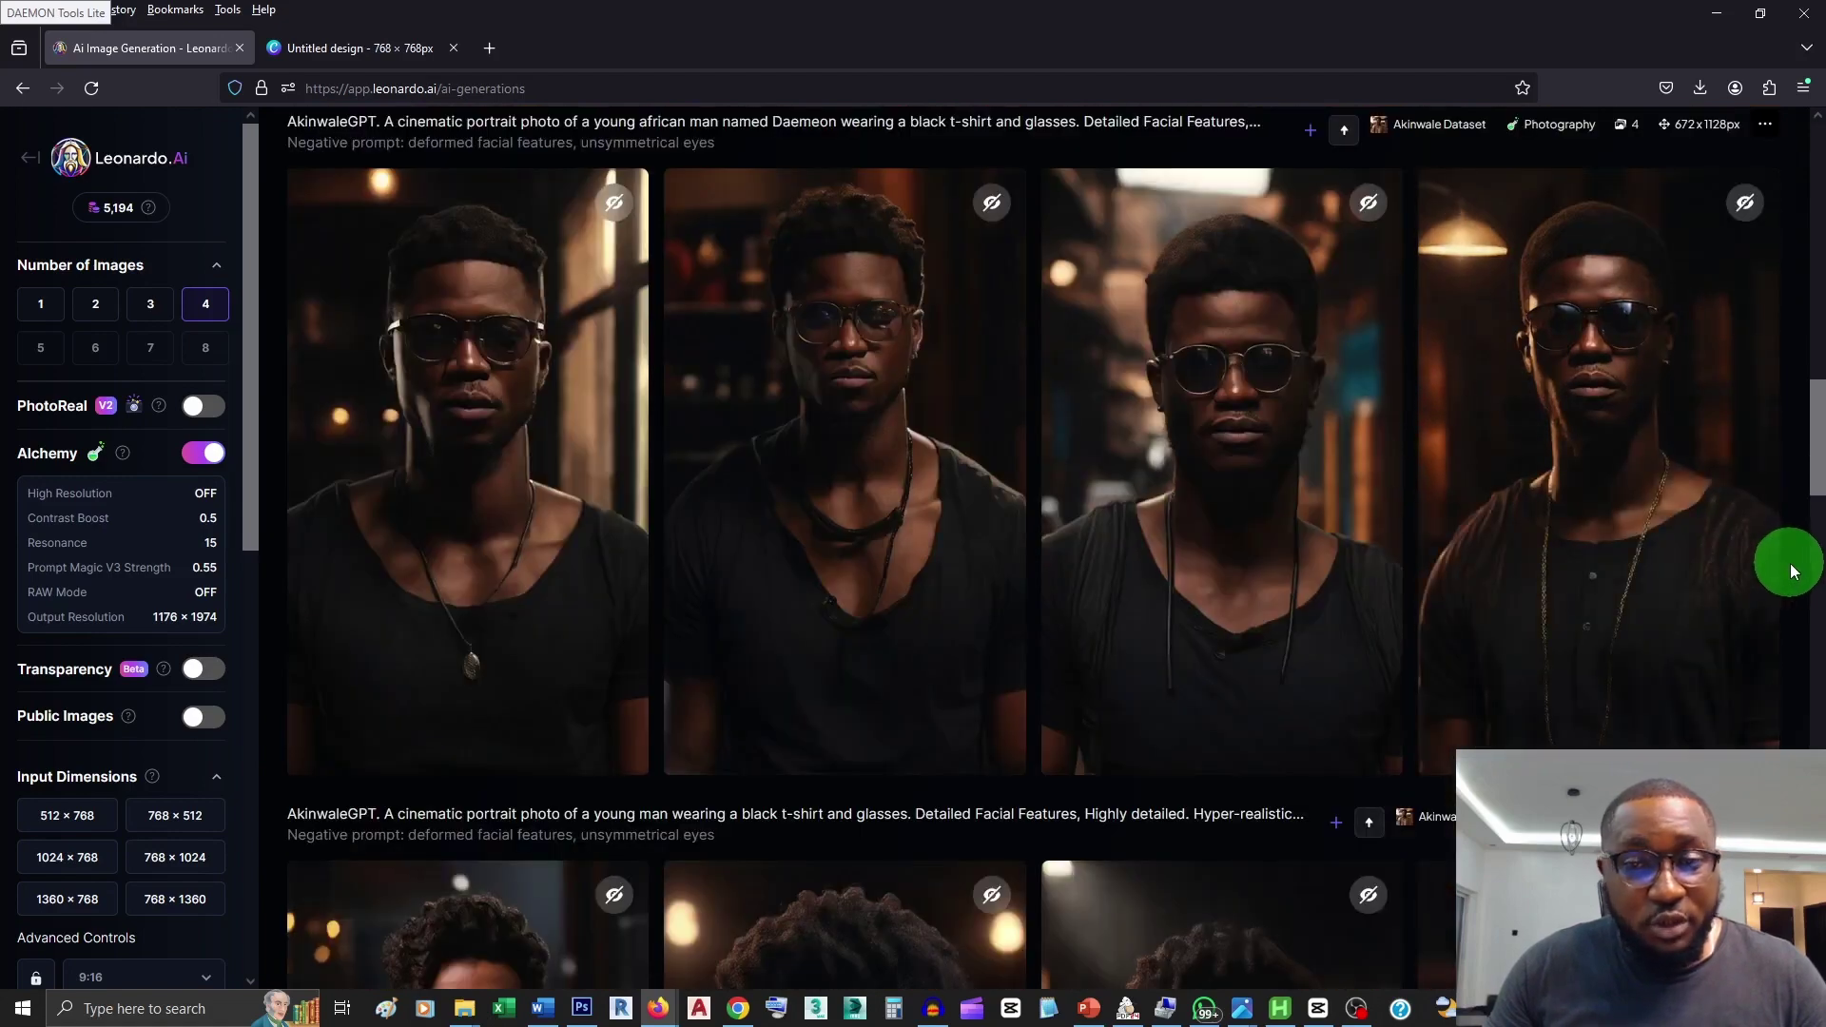
scroll(1807, 433, down, 4)
scroll(1788, 475, down, 3)
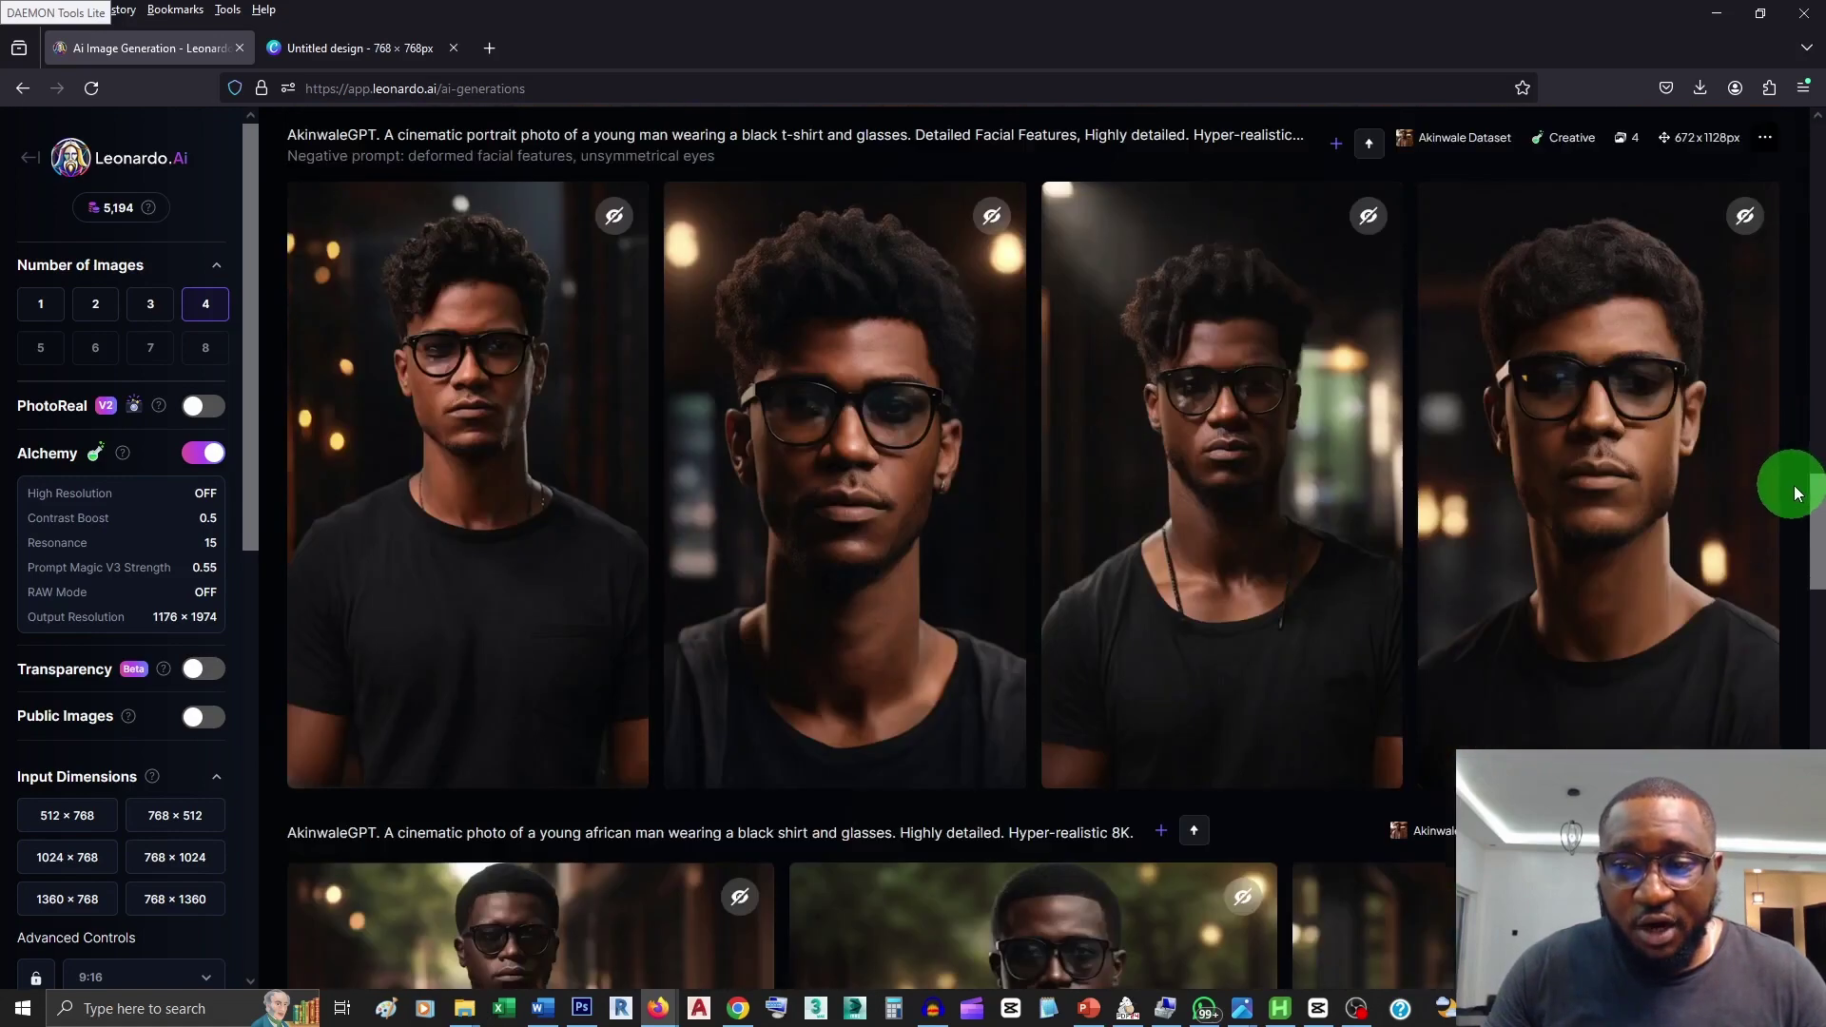
scroll(1798, 492, up, 3)
scroll(1798, 492, up, 10)
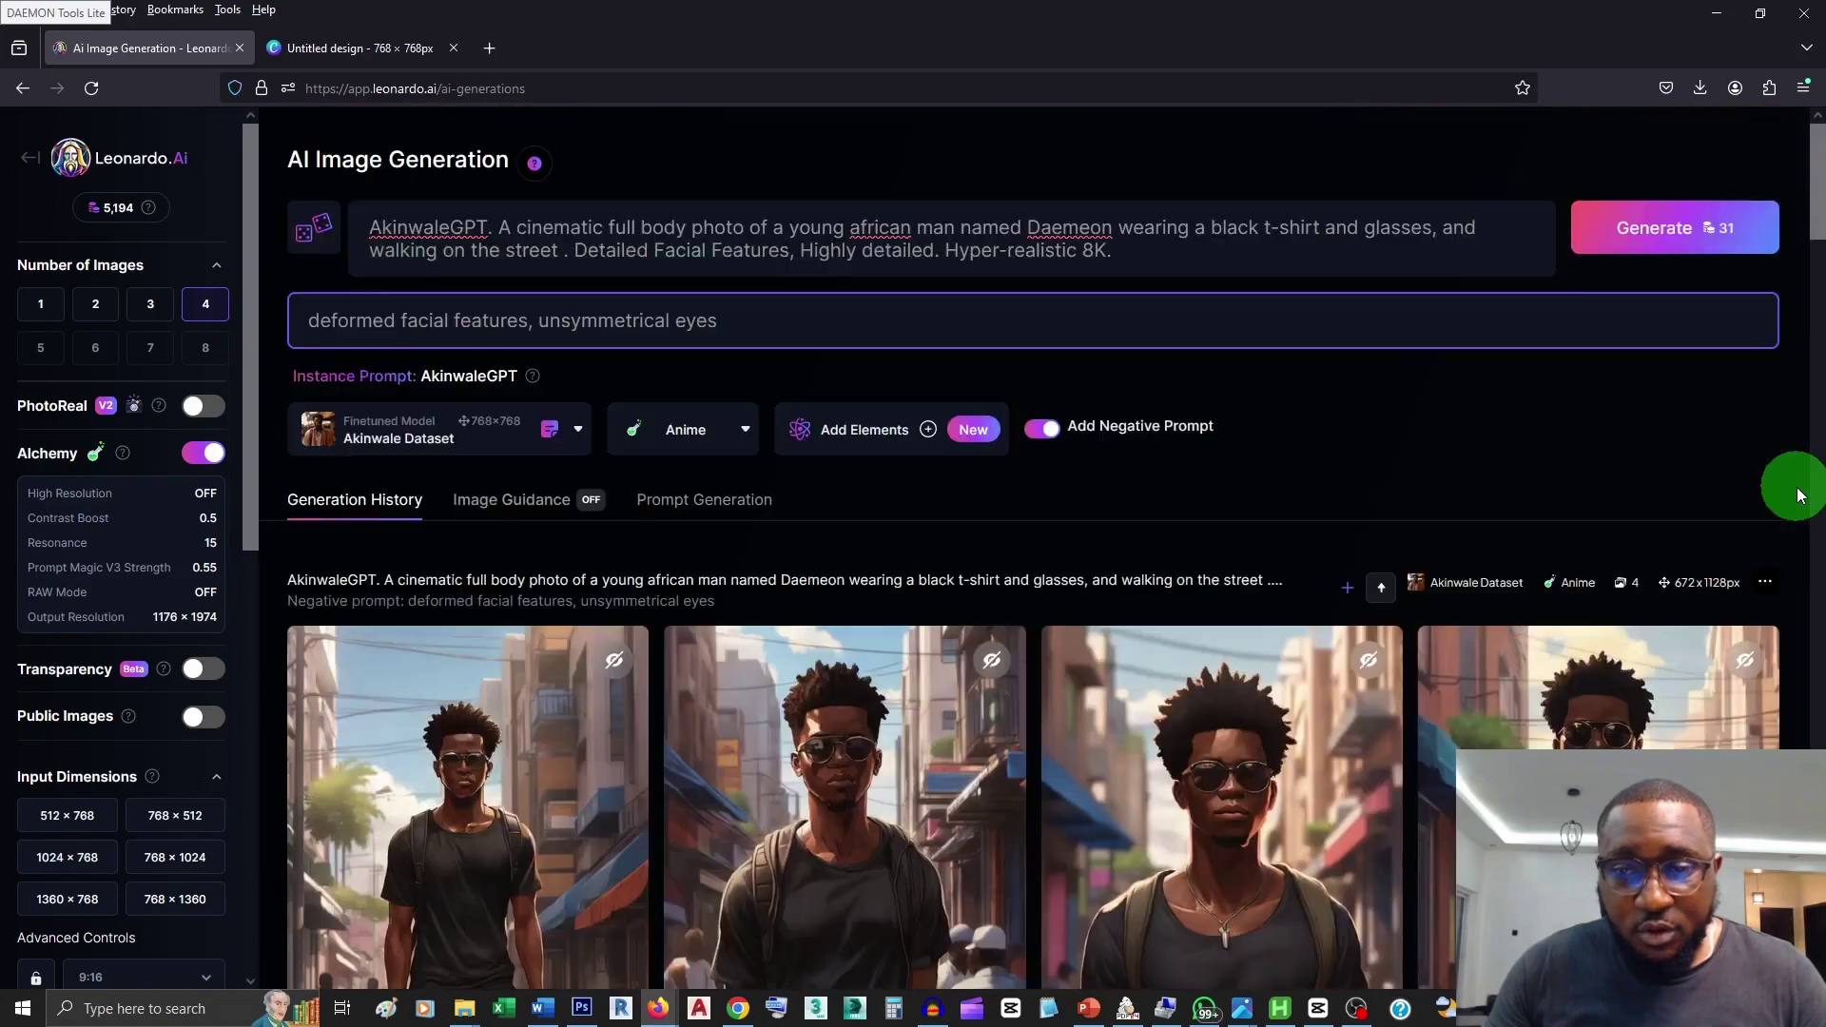
scroll(1798, 493, down, 6)
scroll(1796, 491, up, 7)
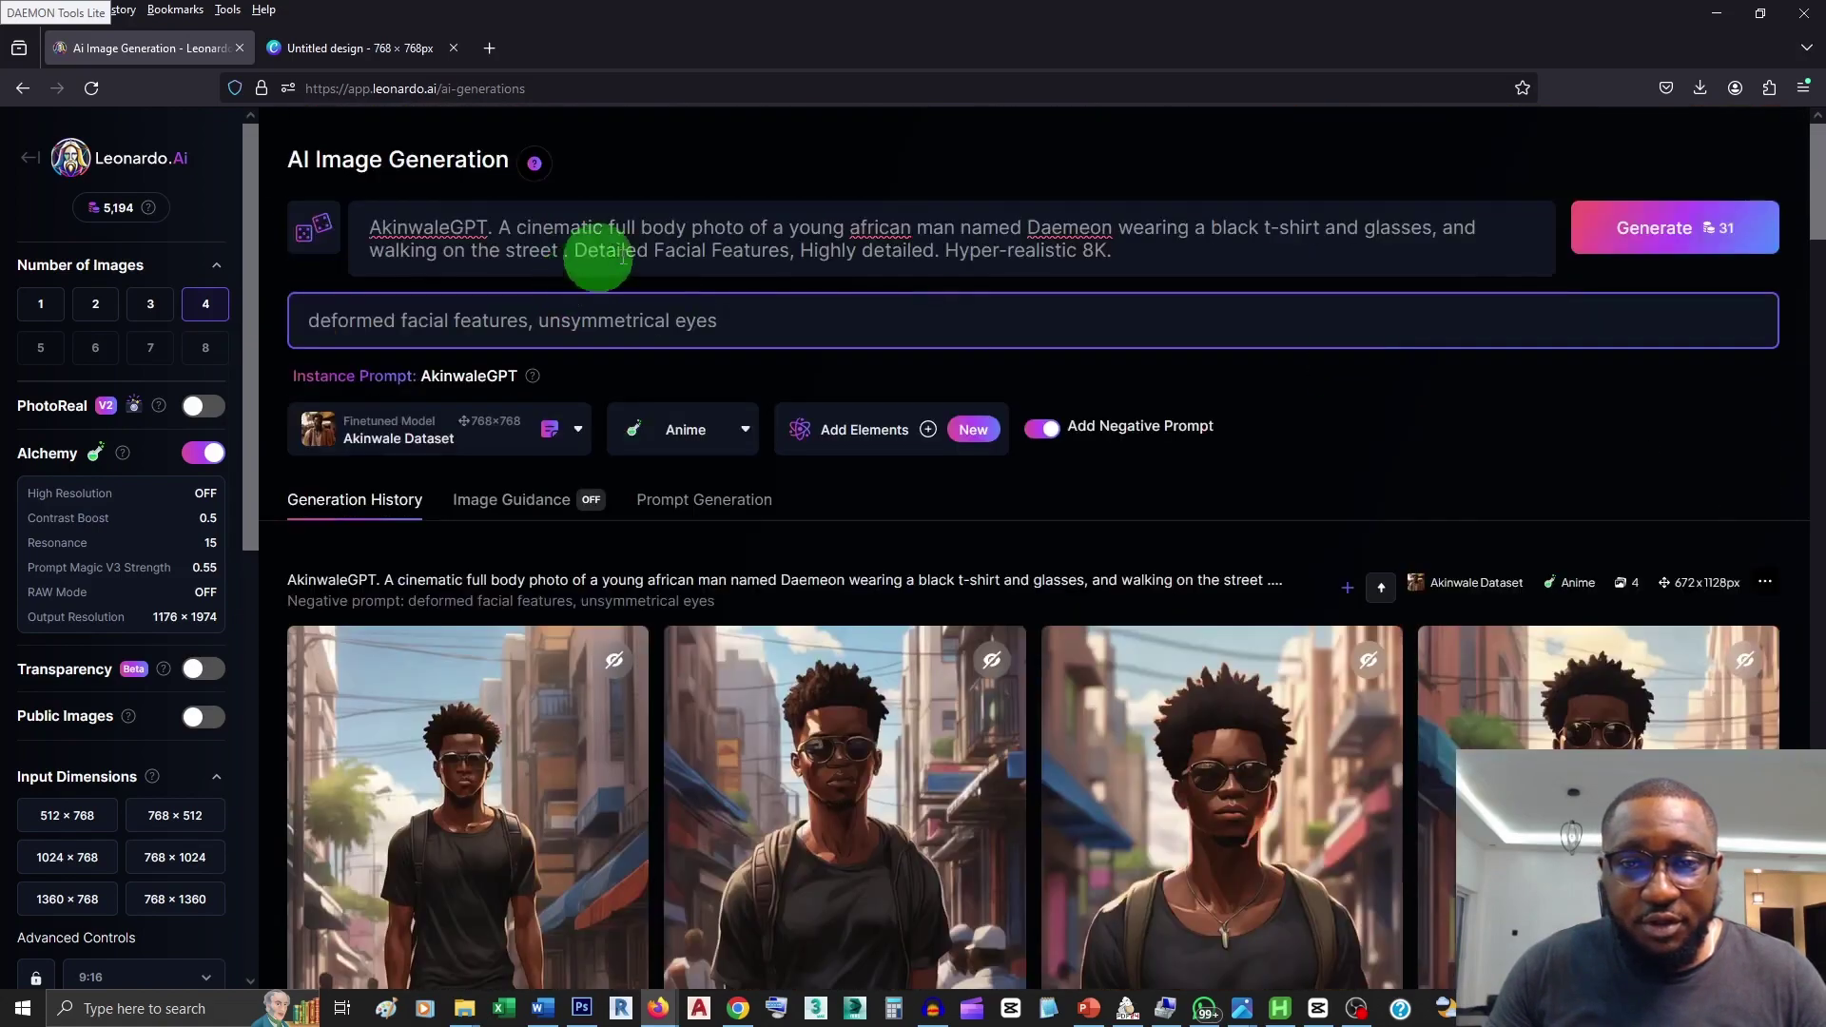
Step: Remove "named" and the character's name from the prompt and generate a new set of full-body images
drag(1024, 227, 1114, 227)
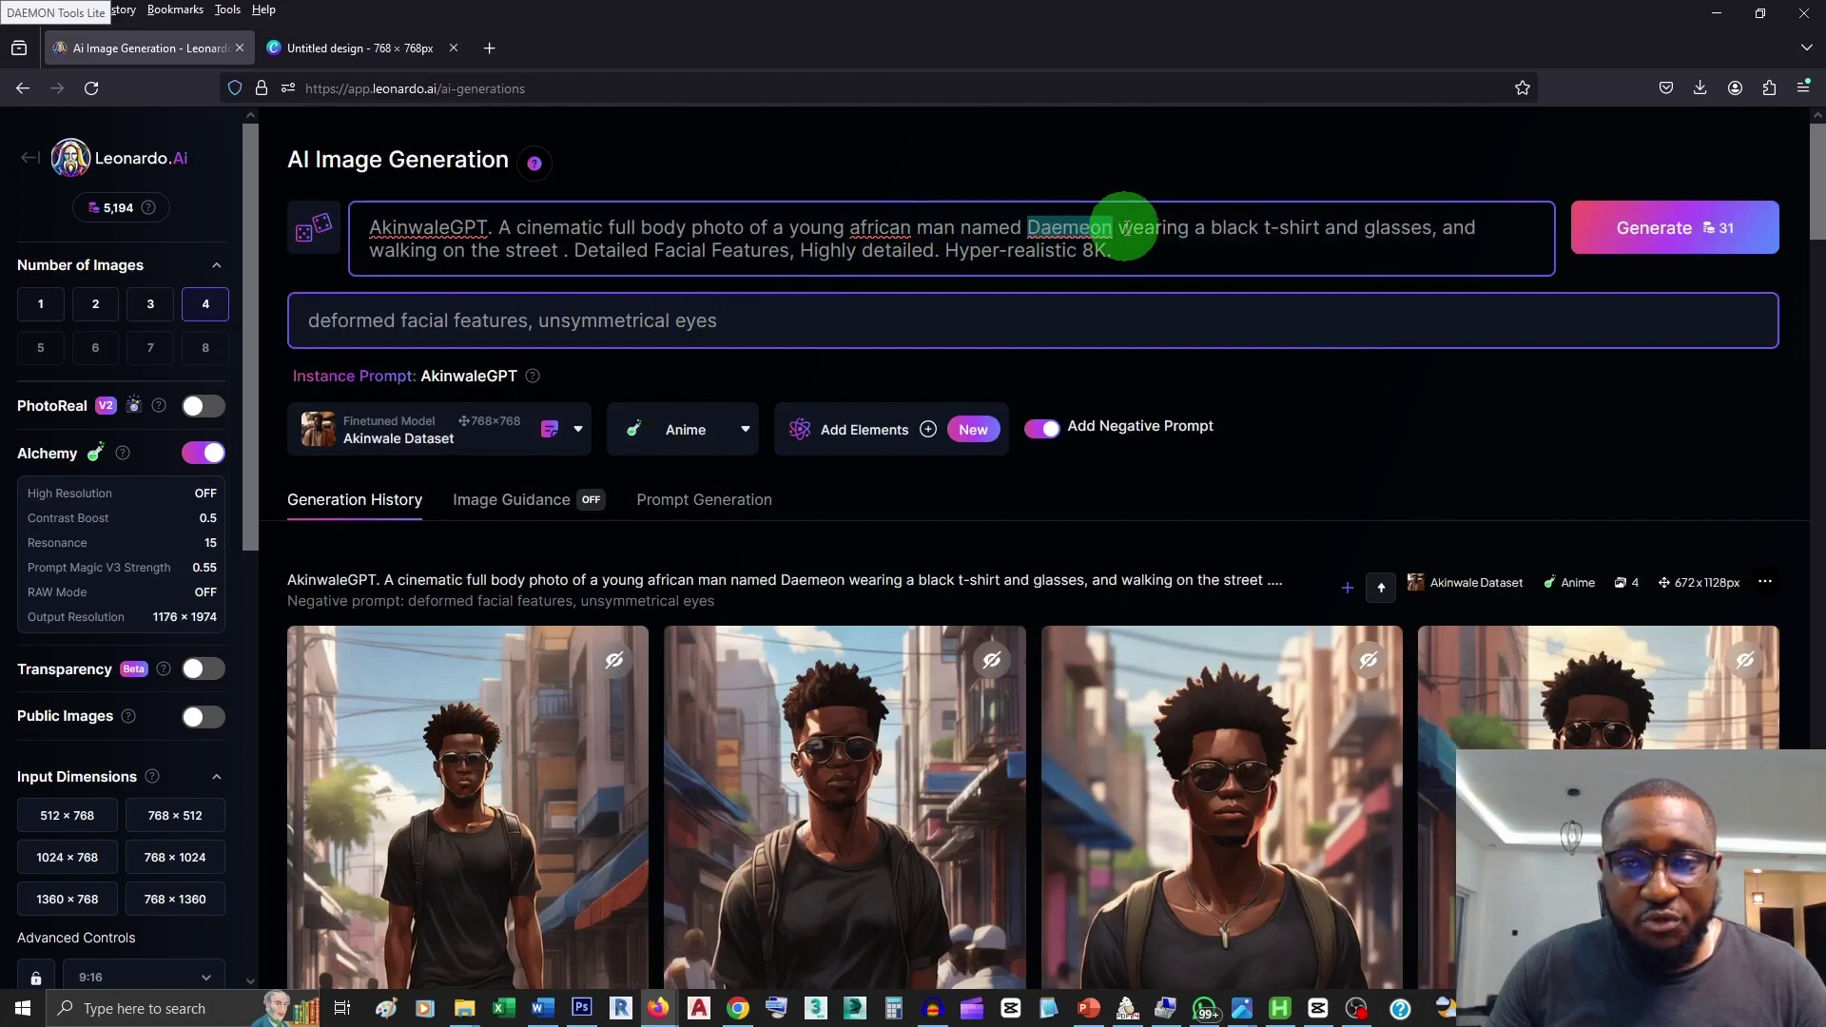
drag(1114, 227, 970, 217)
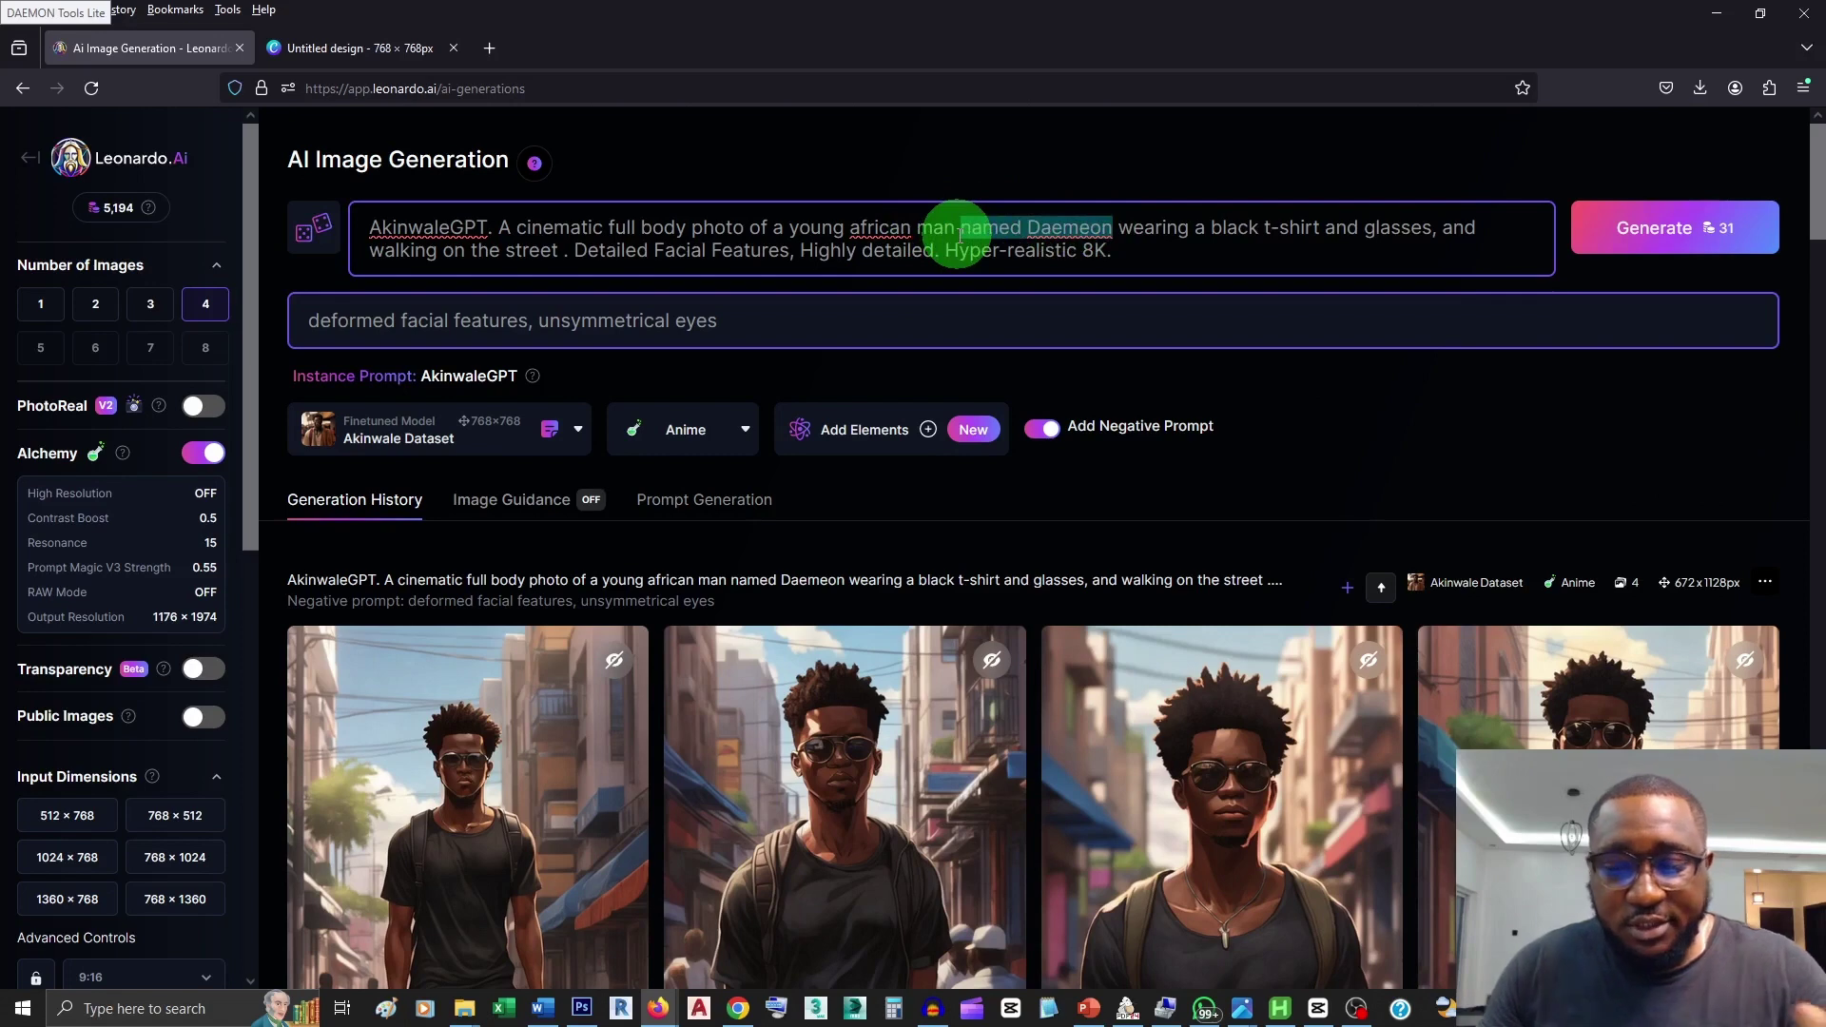
key(BackSpace)
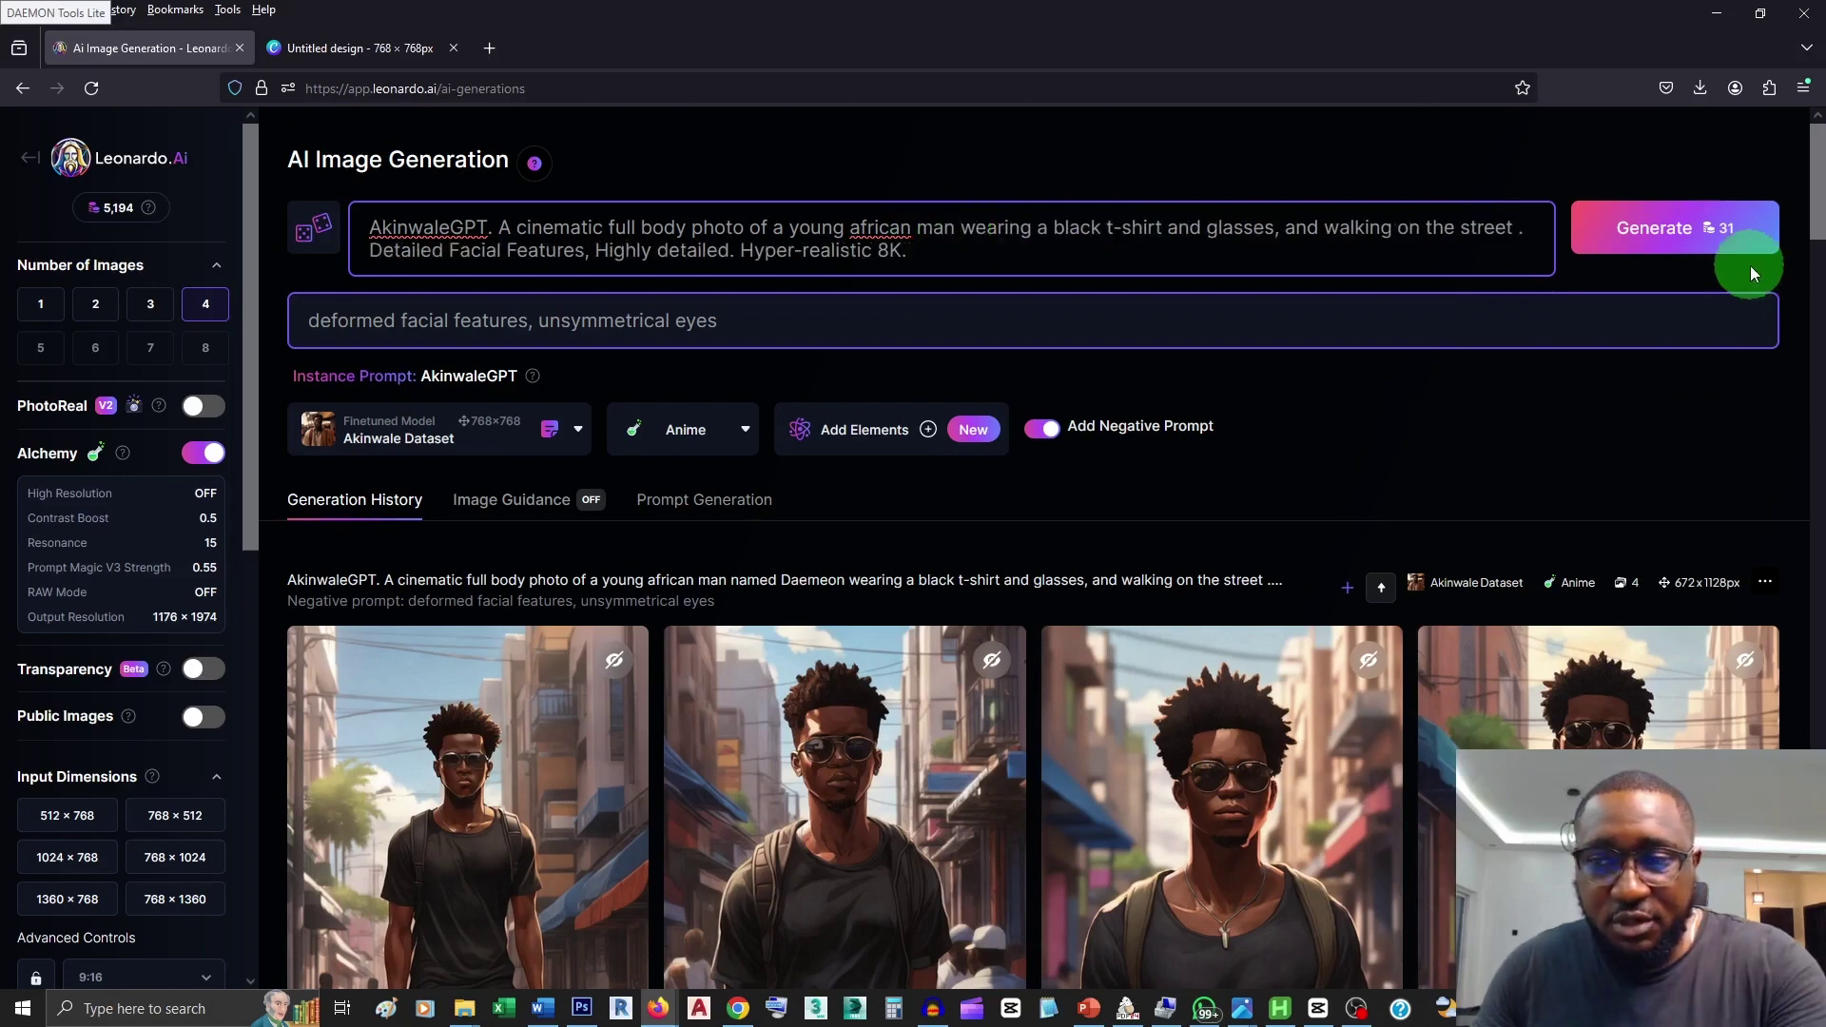
click(1747, 257)
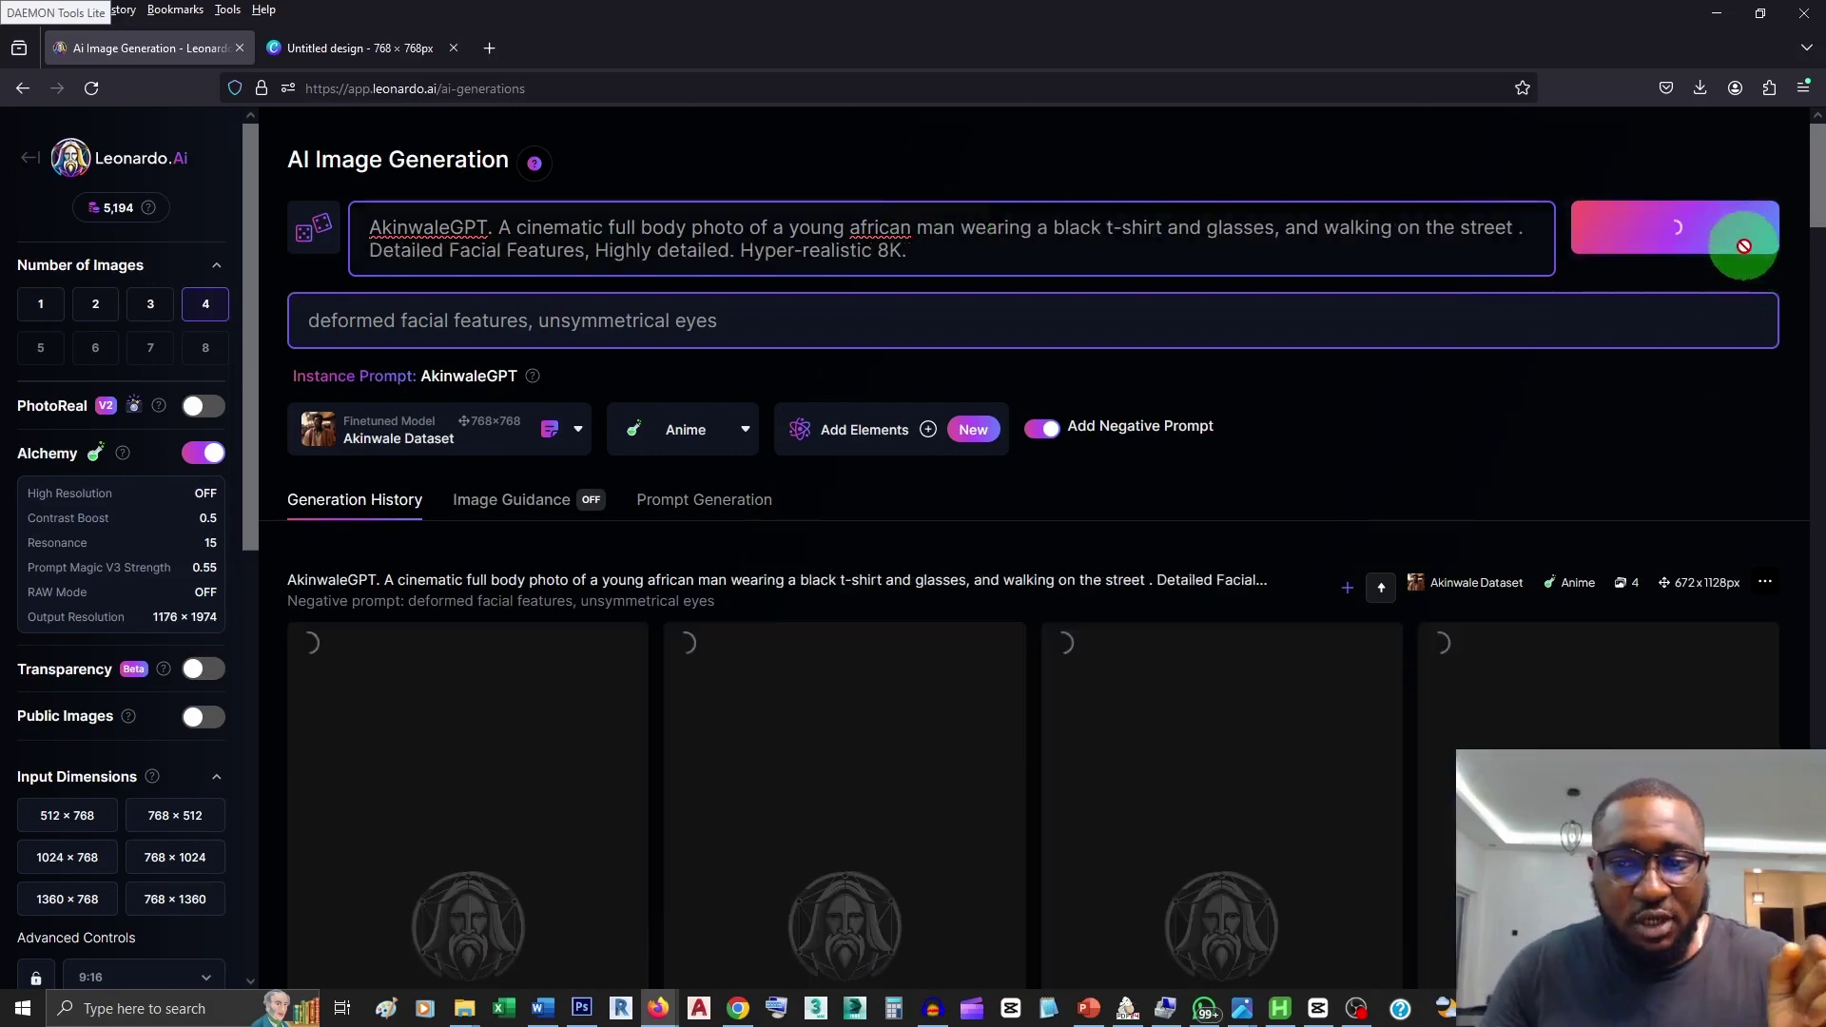
Step: Compare the full-body images generated without the character's name against the previous set generated with it
scroll(1780, 352, down, 5)
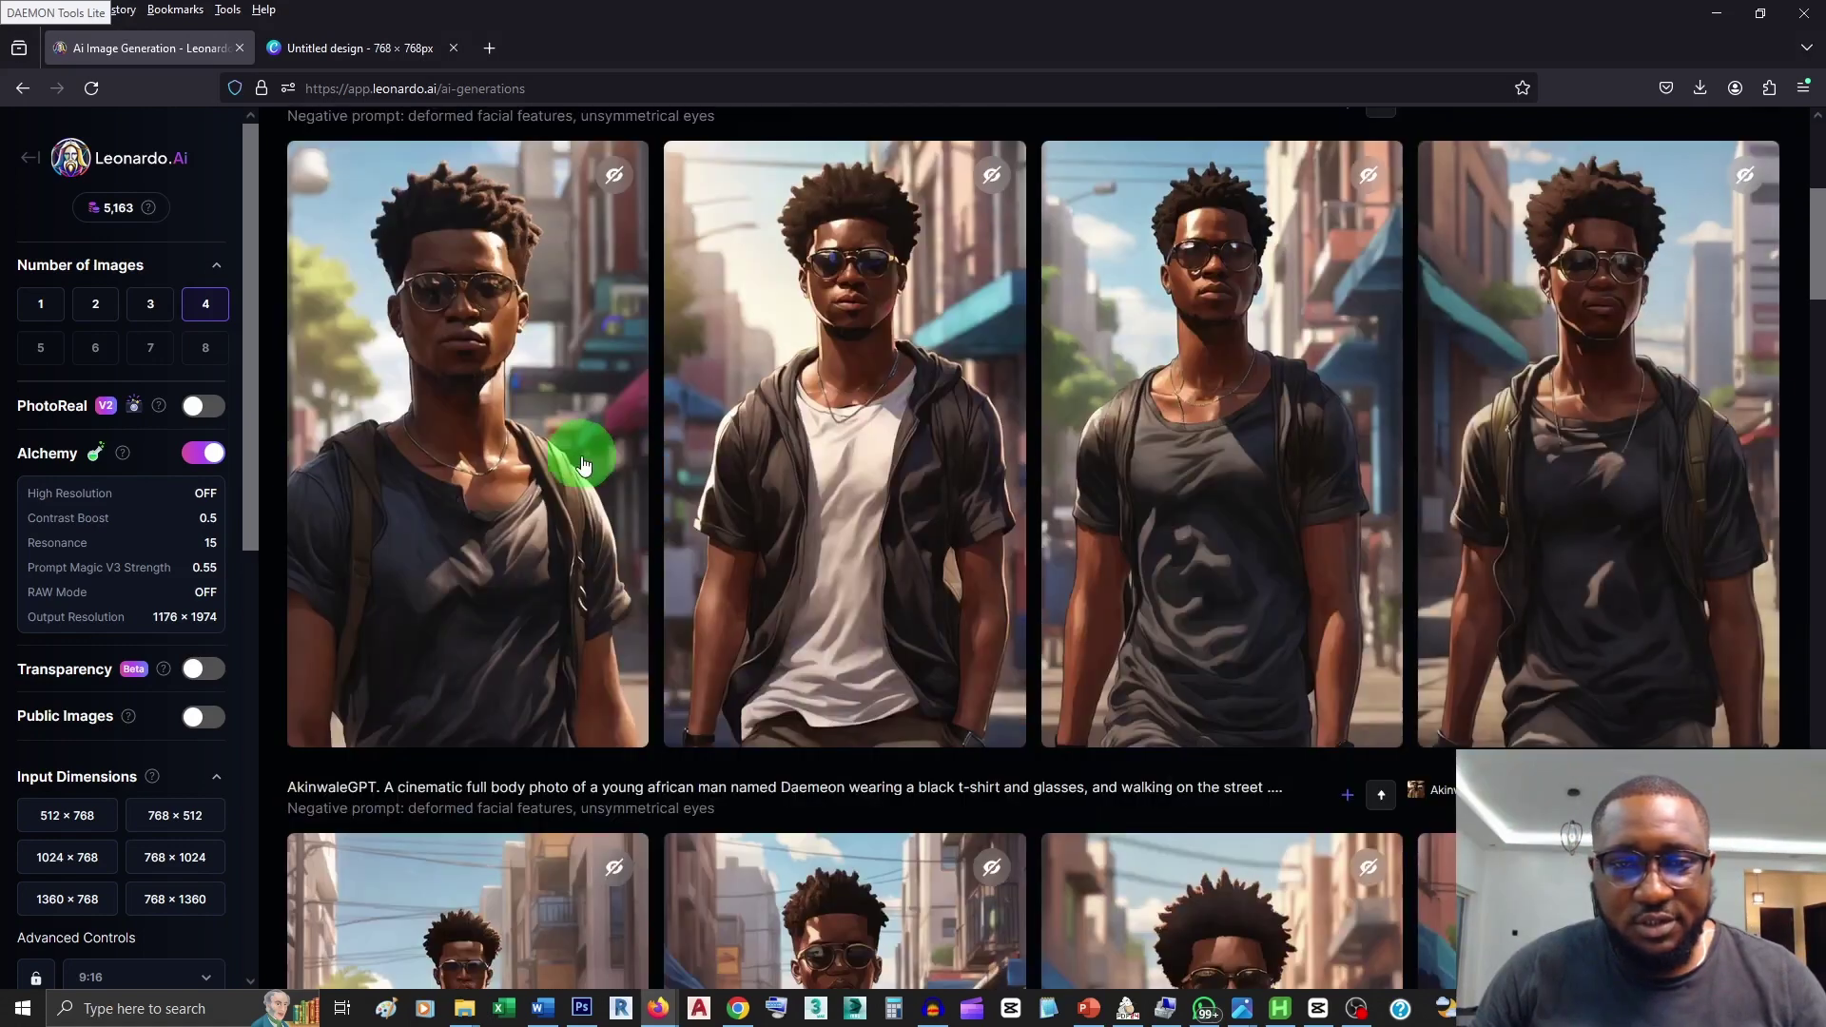
scroll(884, 380, up, 2)
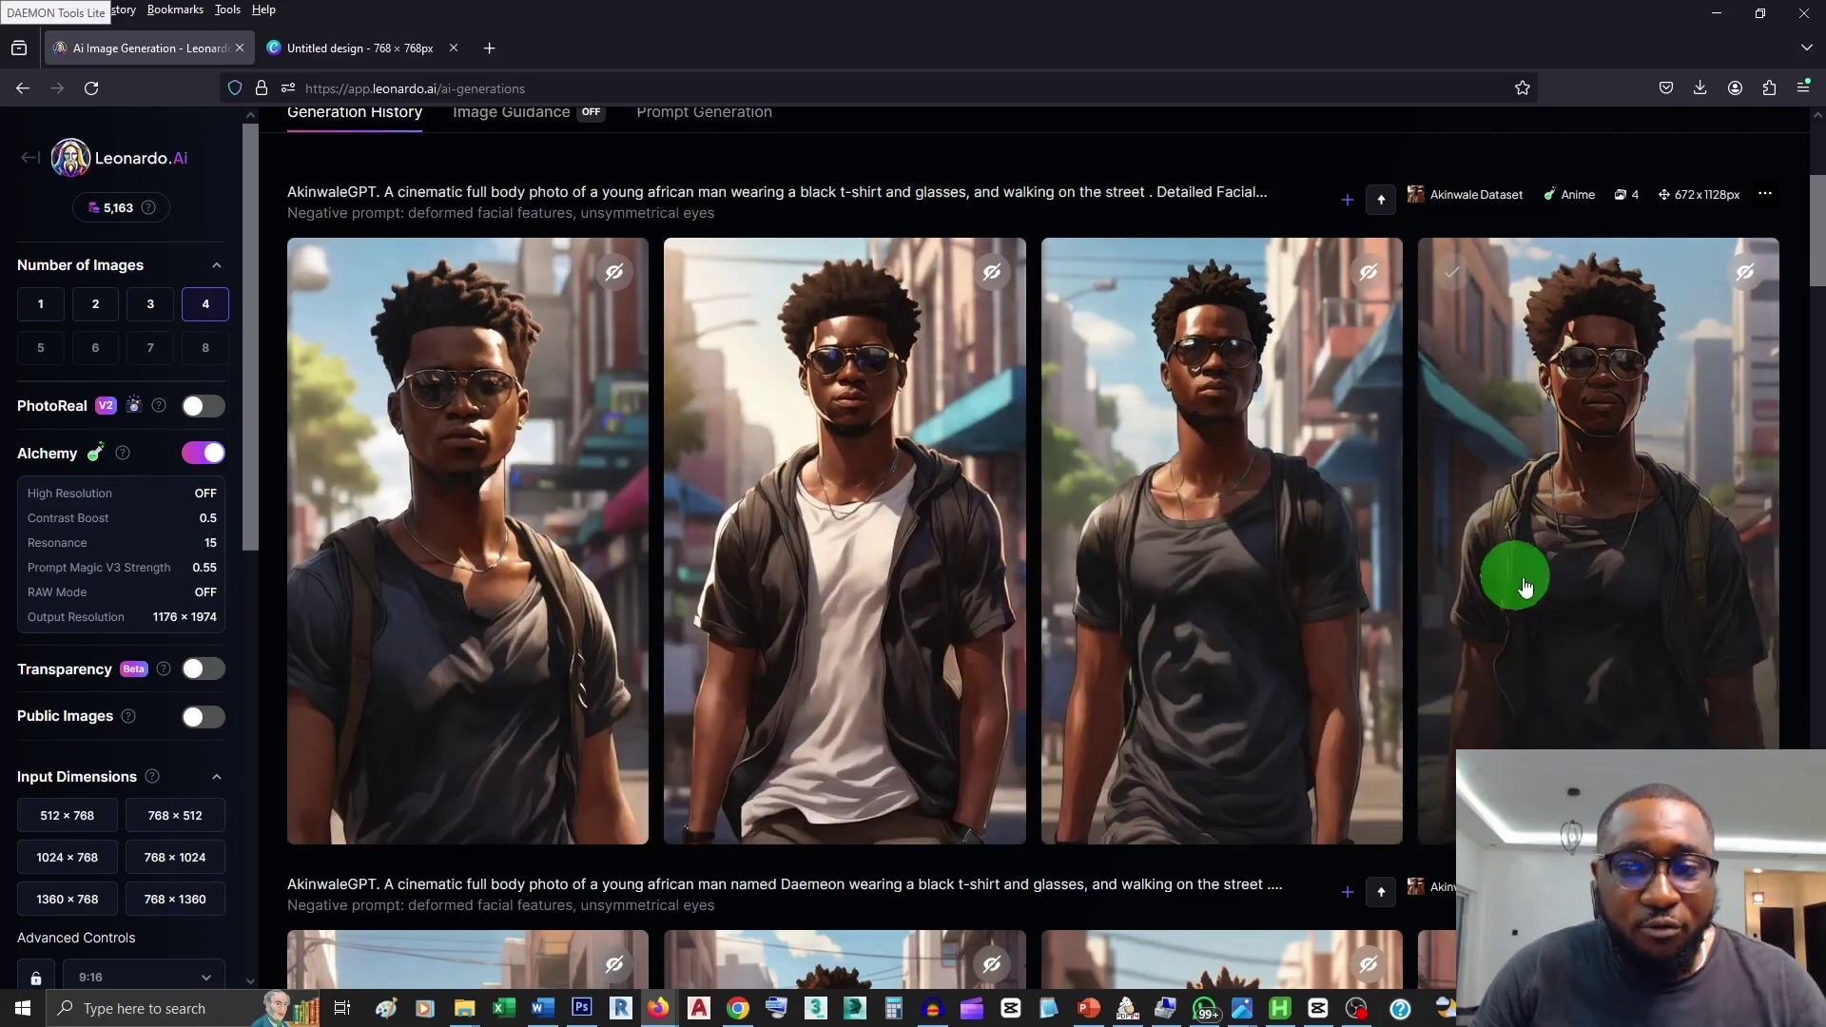
scroll(1518, 571, down, 8)
scroll(693, 579, up, 5)
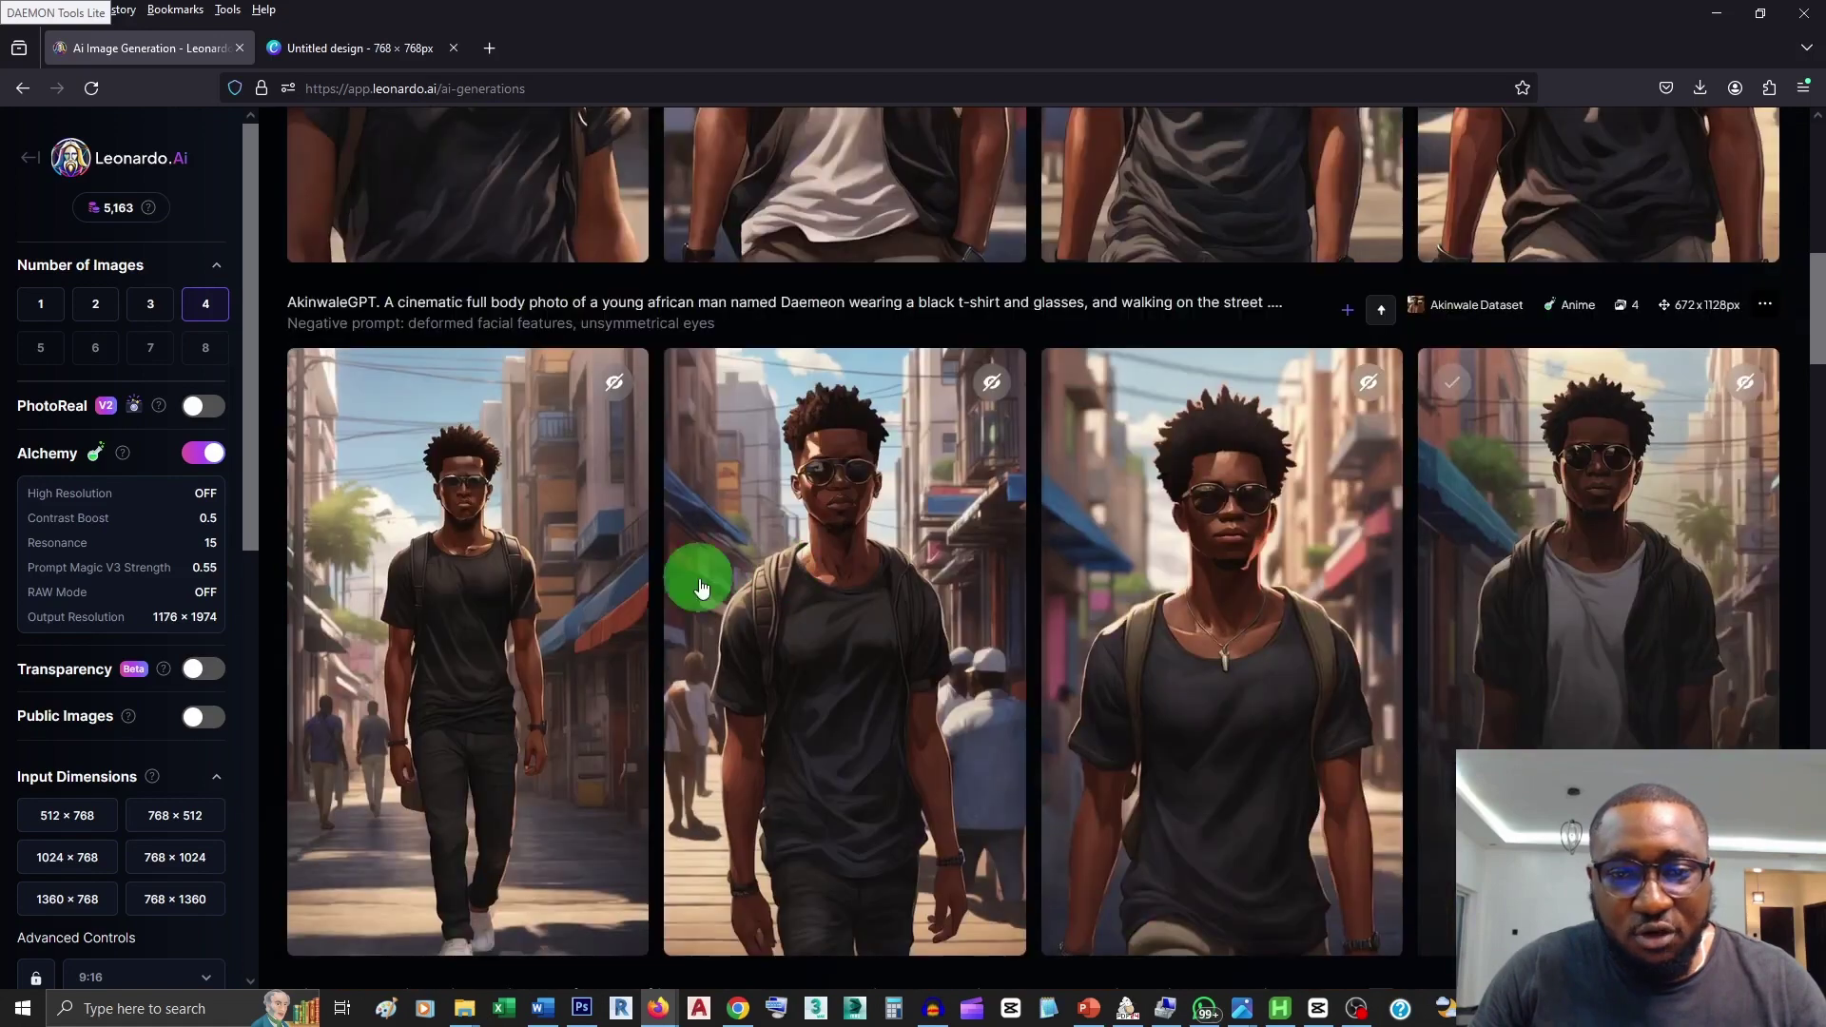
scroll(1426, 631, down, 3)
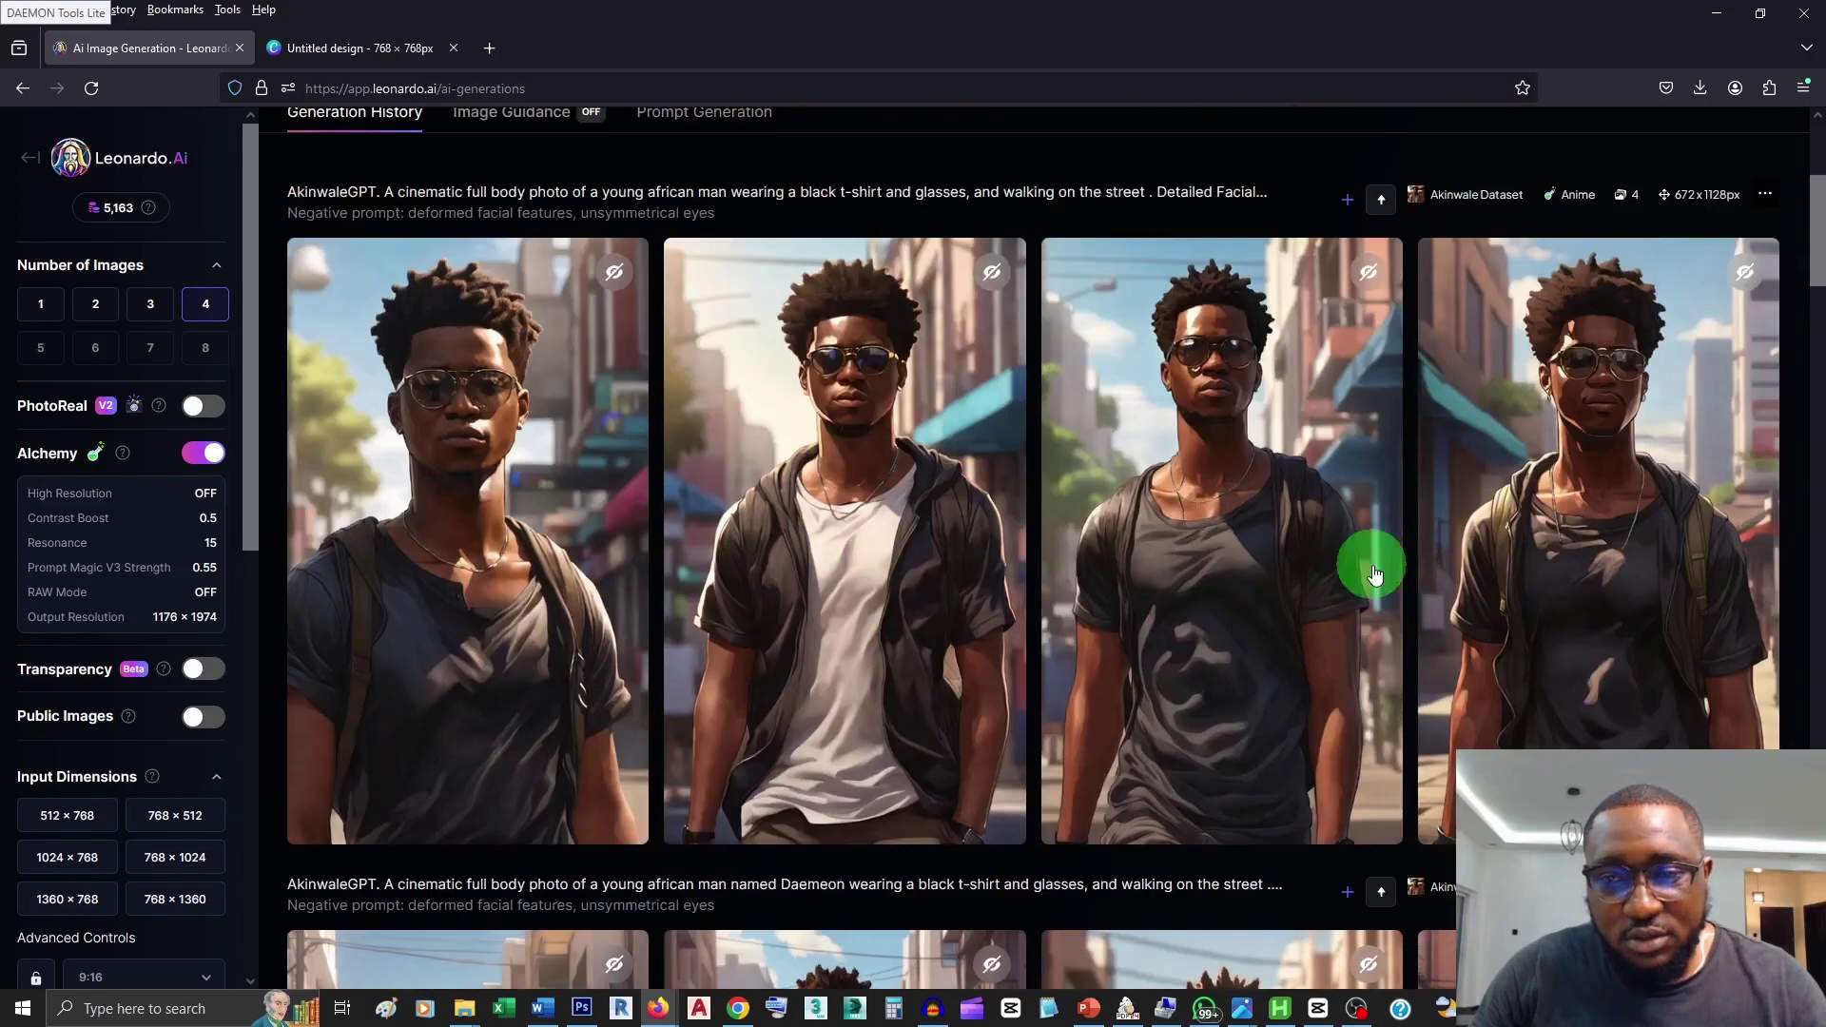
scroll(1272, 556, up, 3)
scroll(1275, 568, down, 4)
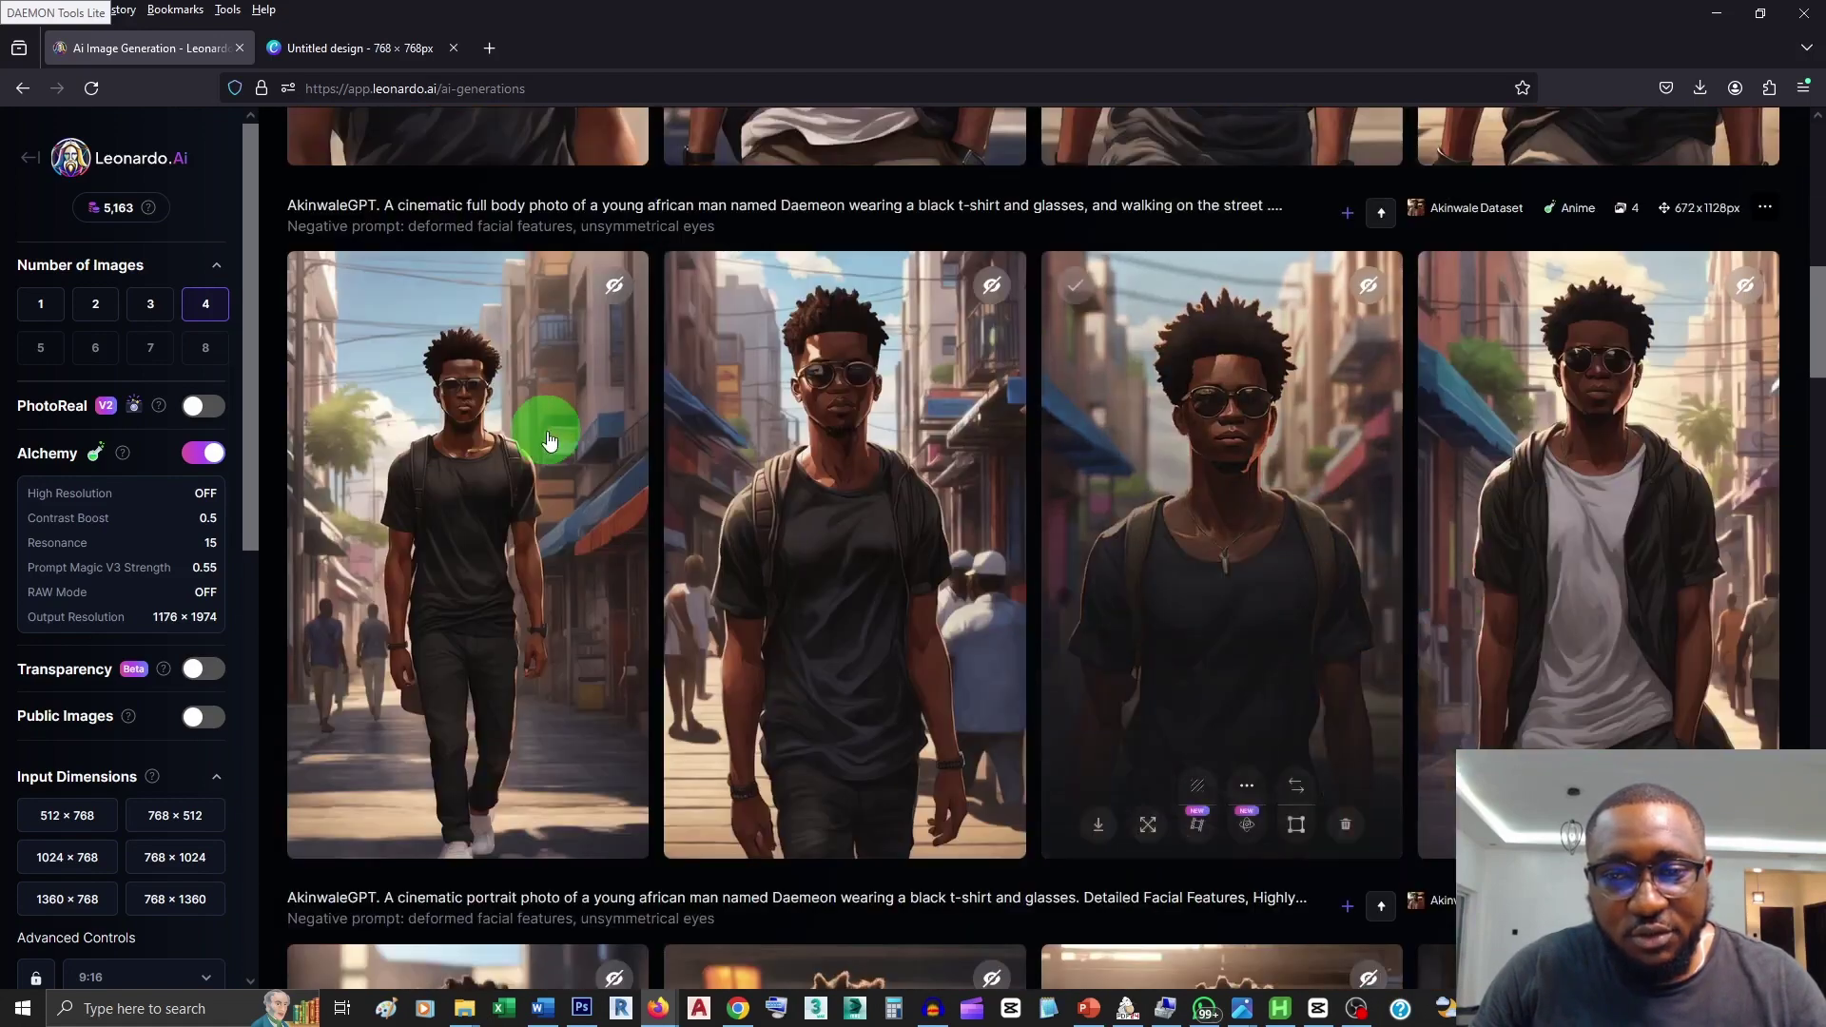
scroll(1679, 530, up, 4)
scroll(1679, 530, up, 3)
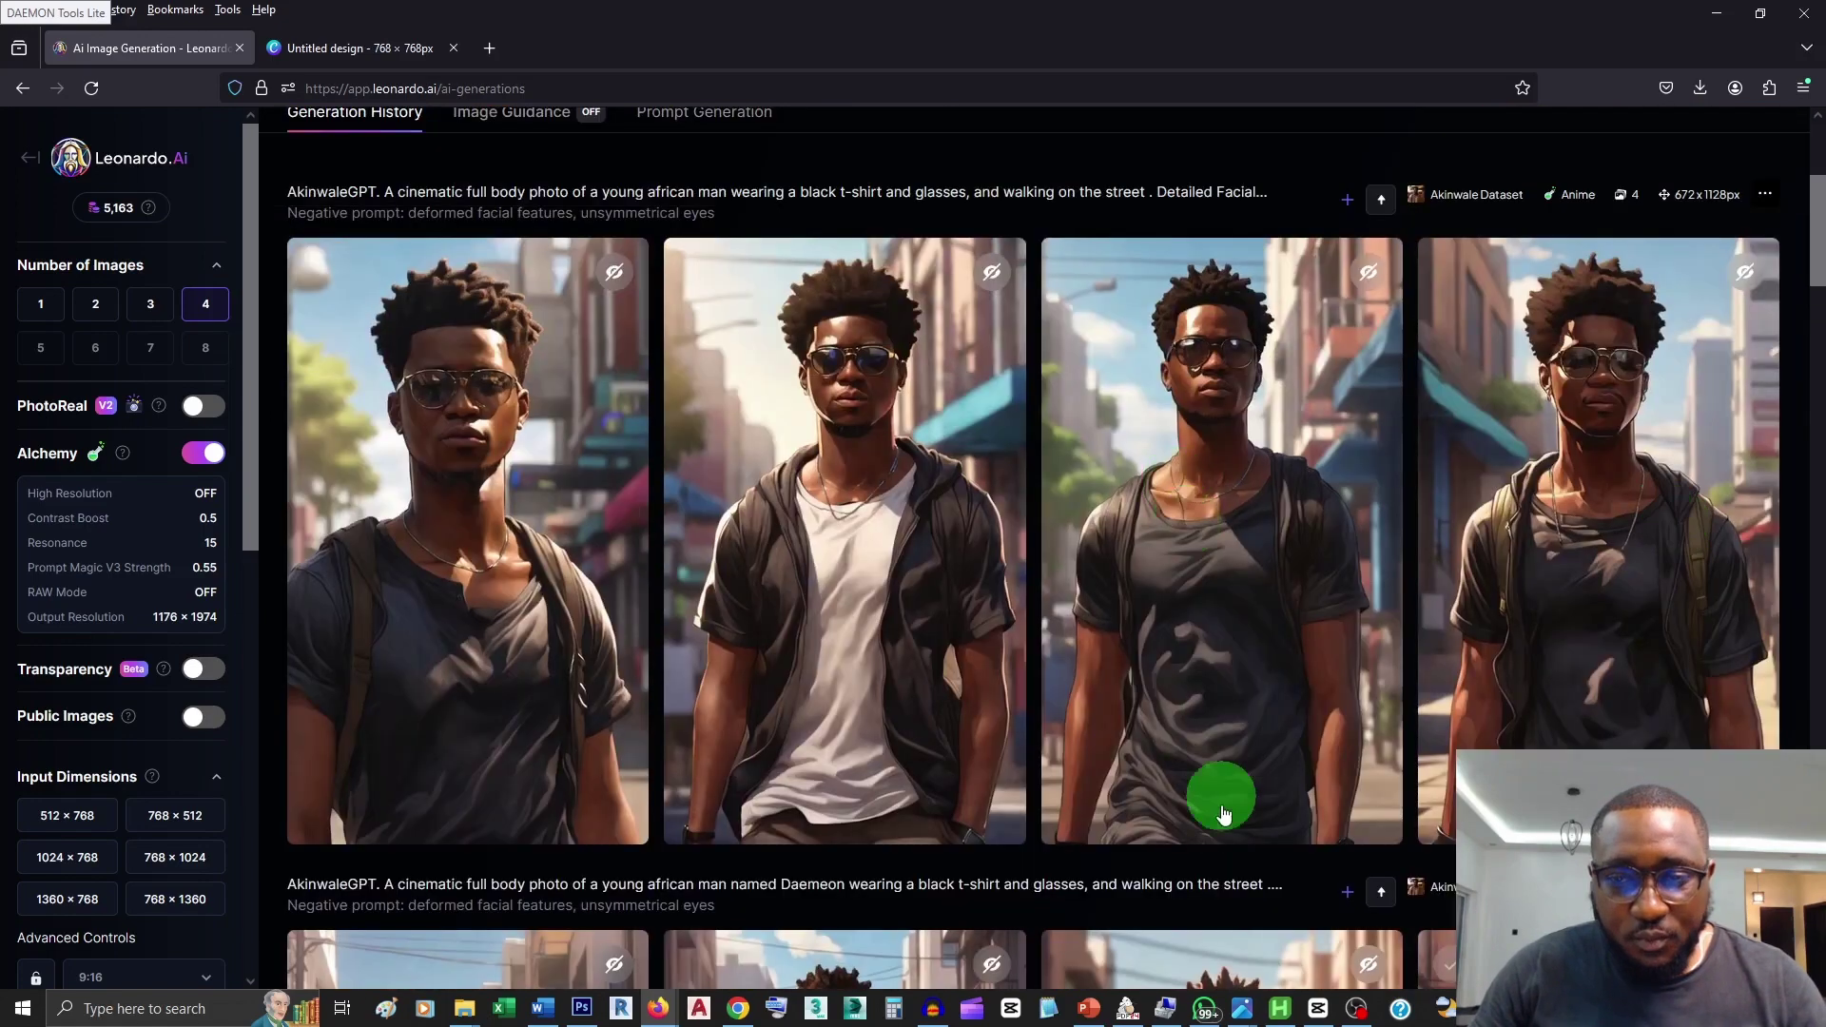
Step: Download the third image of the newest full-body set and open a previously downloaded portrait from the browser's downloads
mouse_move(1132, 844)
click(1101, 814)
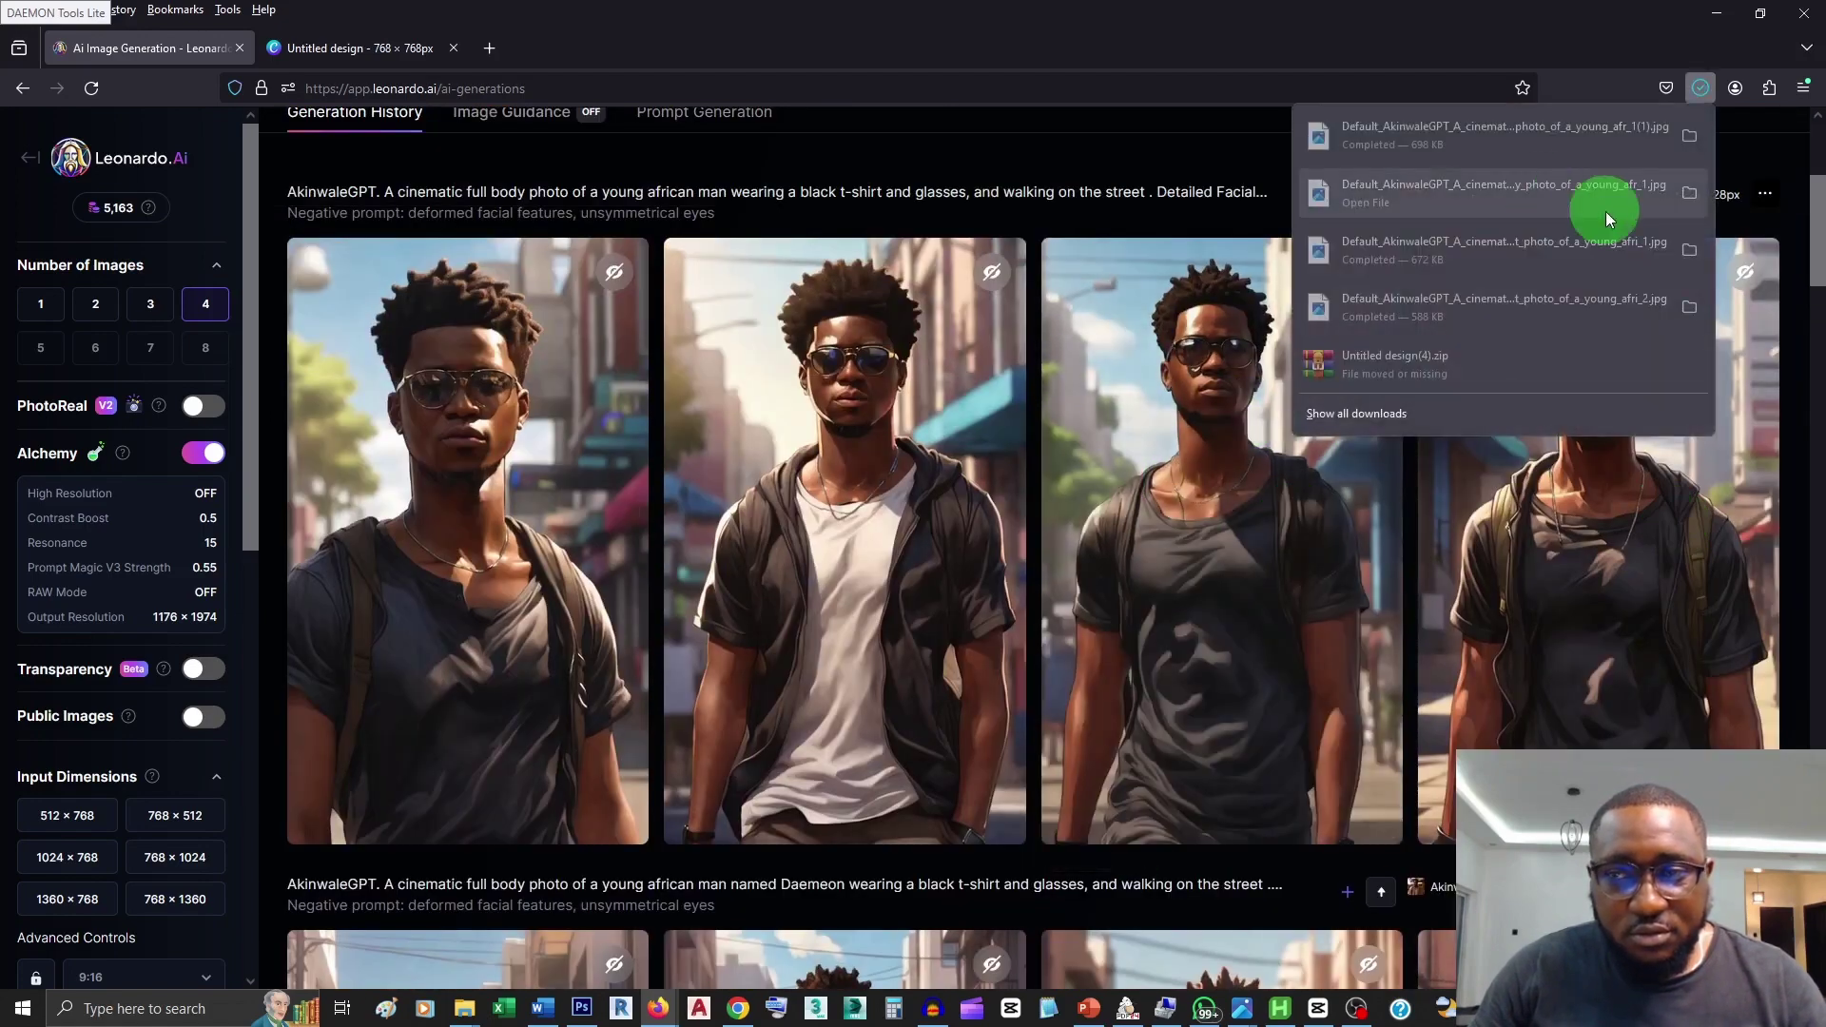
click(1617, 310)
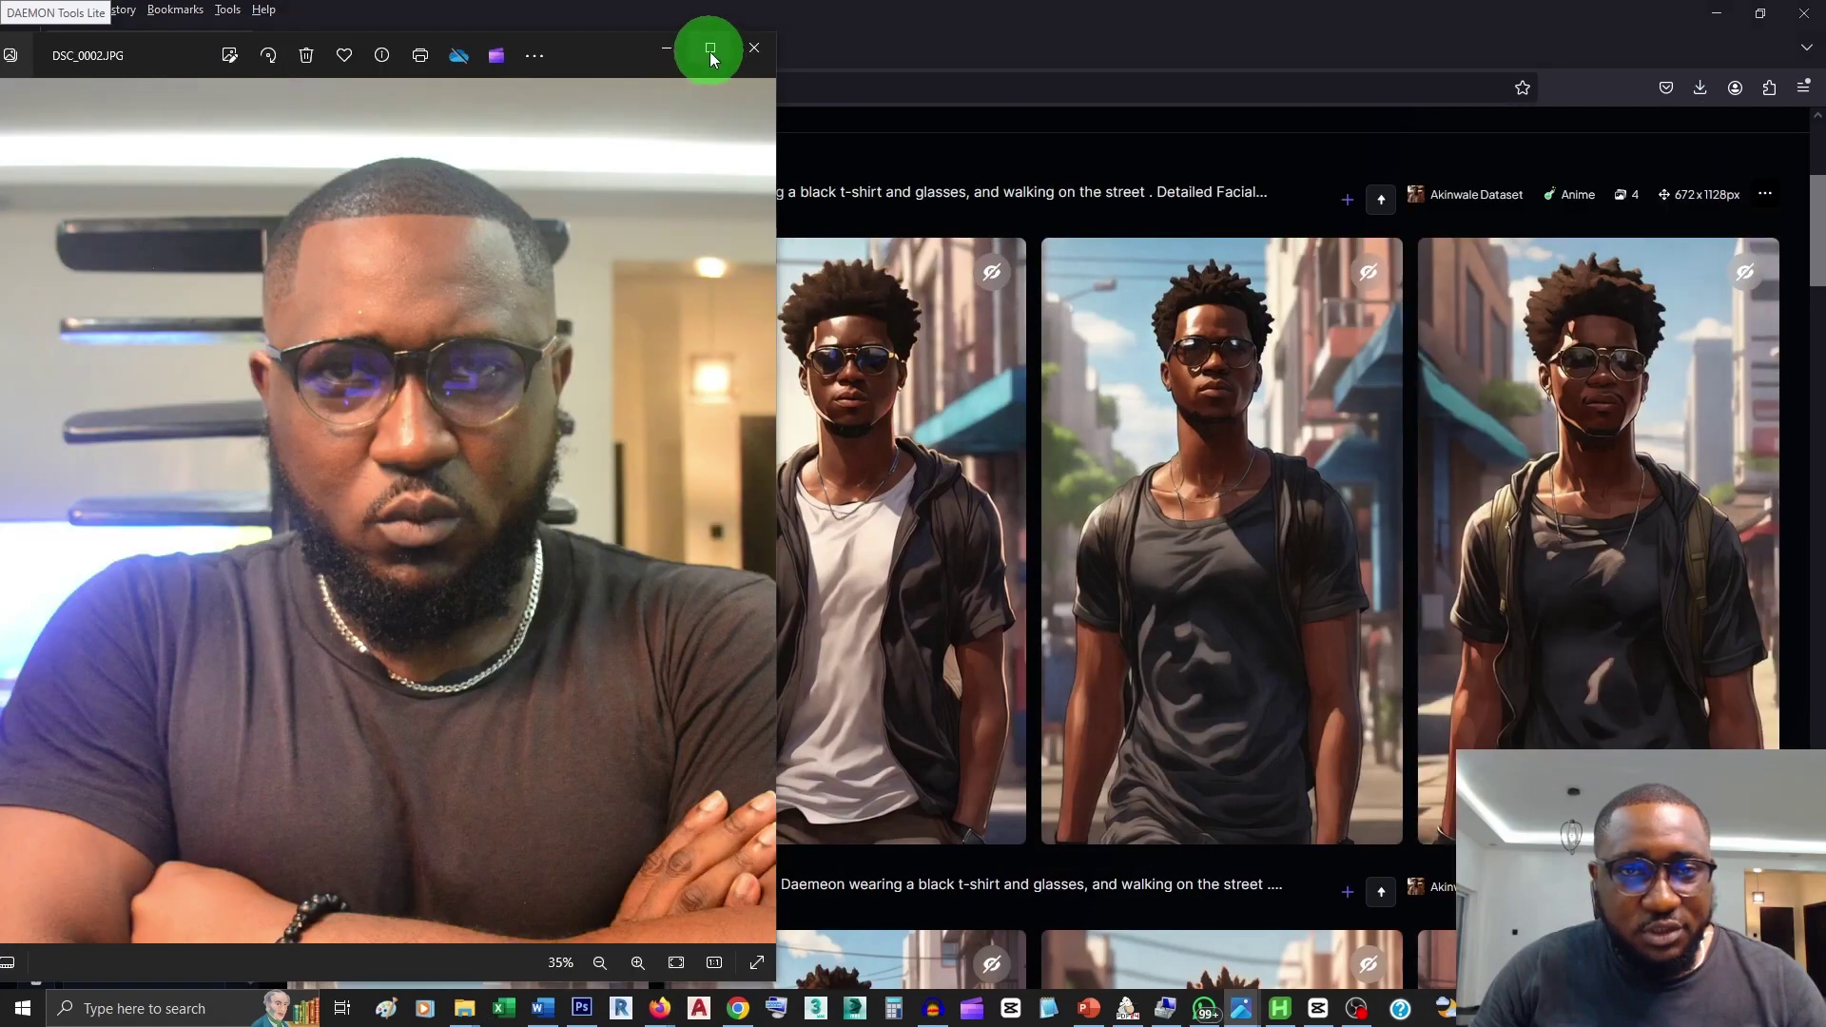
Step: Place the downloaded portrait beside the photo DSC_0002.JPG, dismiss the OneDrive backup offer, compare the faces and minimize the portrait
click(709, 51)
drag(580, 54, 1511, 147)
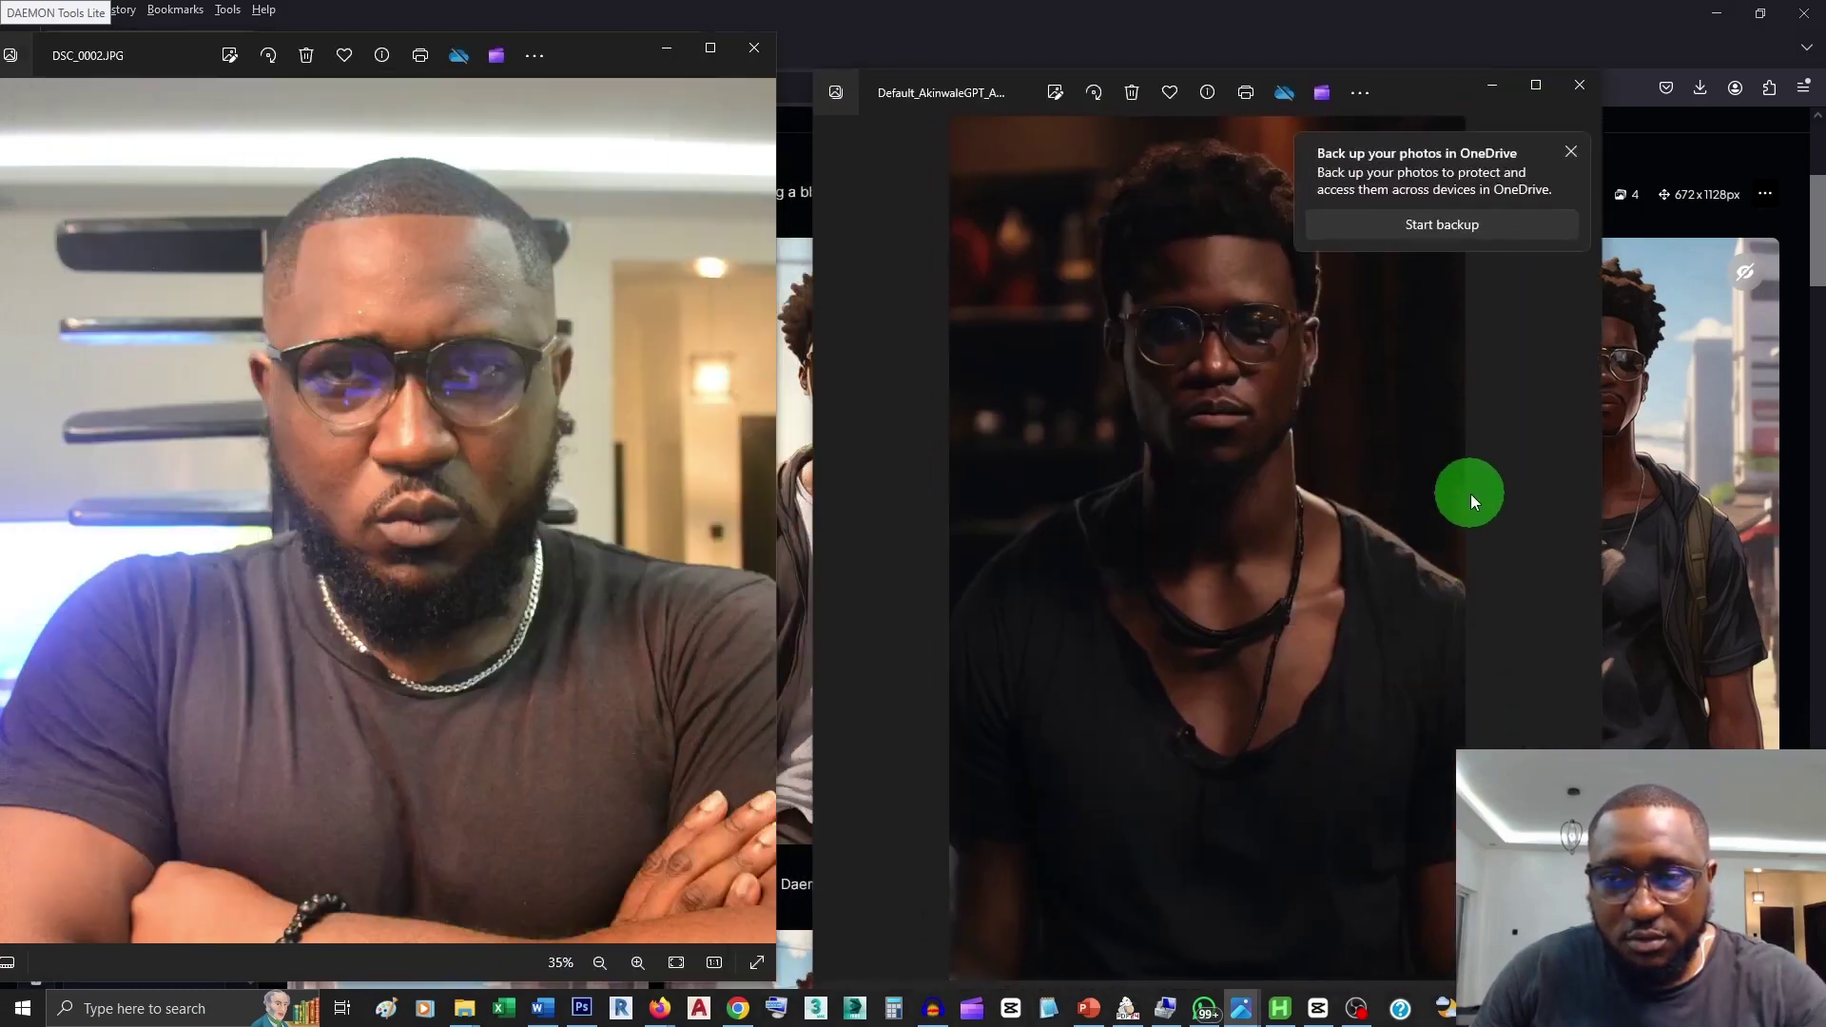
click(1567, 152)
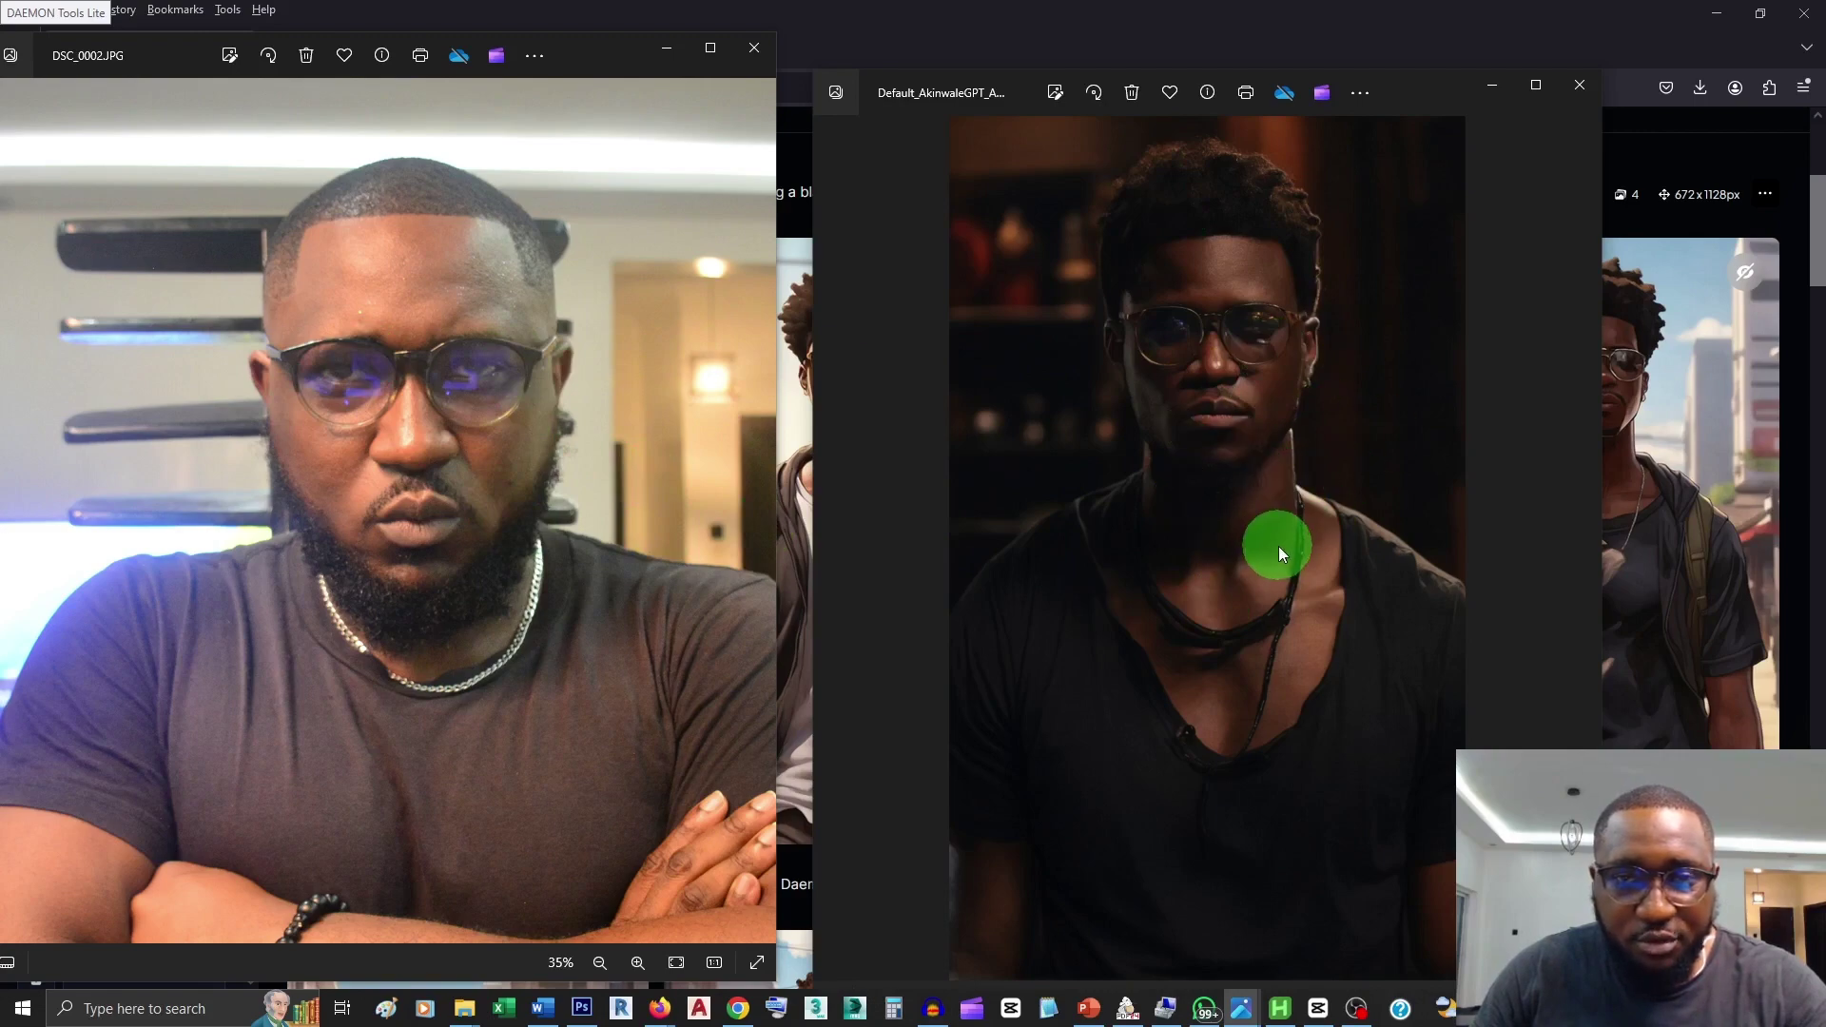
click(1493, 92)
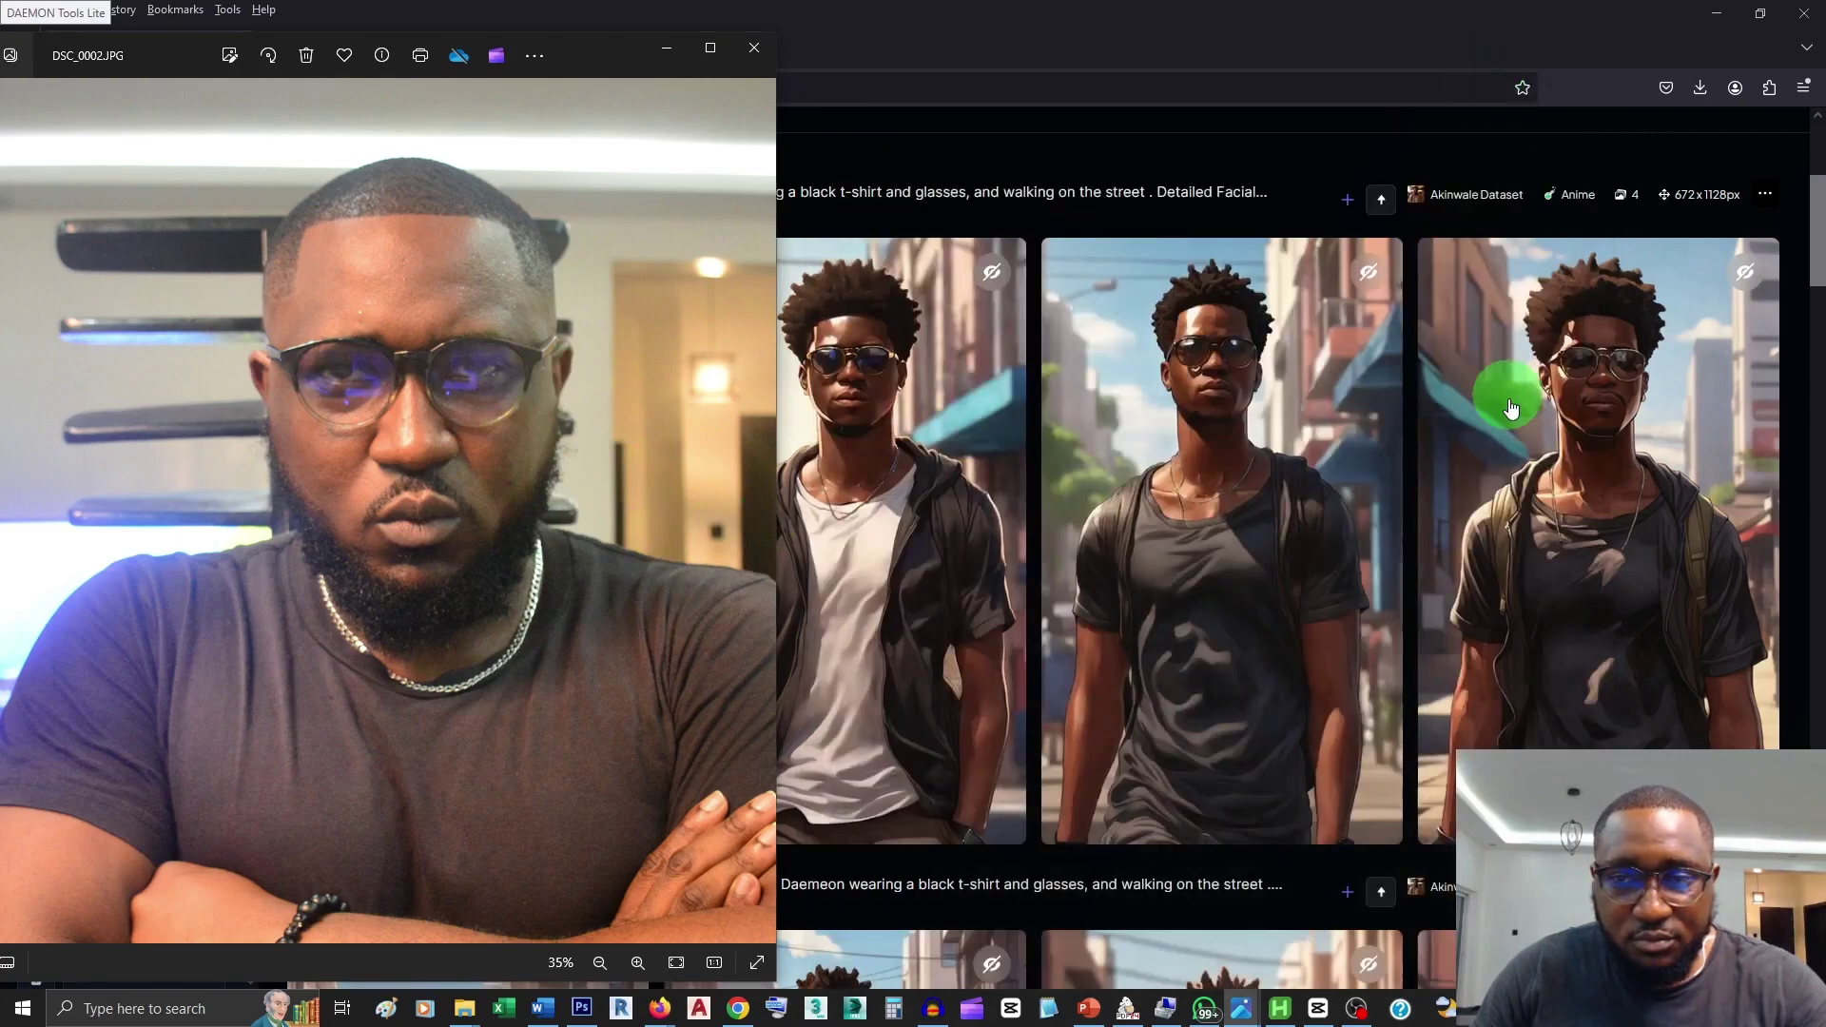
Step: Compare the photo DSC_0002.JPG with the Anime and Photography images in the generation history, then minimize the photo
scroll(1521, 447, down, 7)
scroll(1161, 358, down, 2)
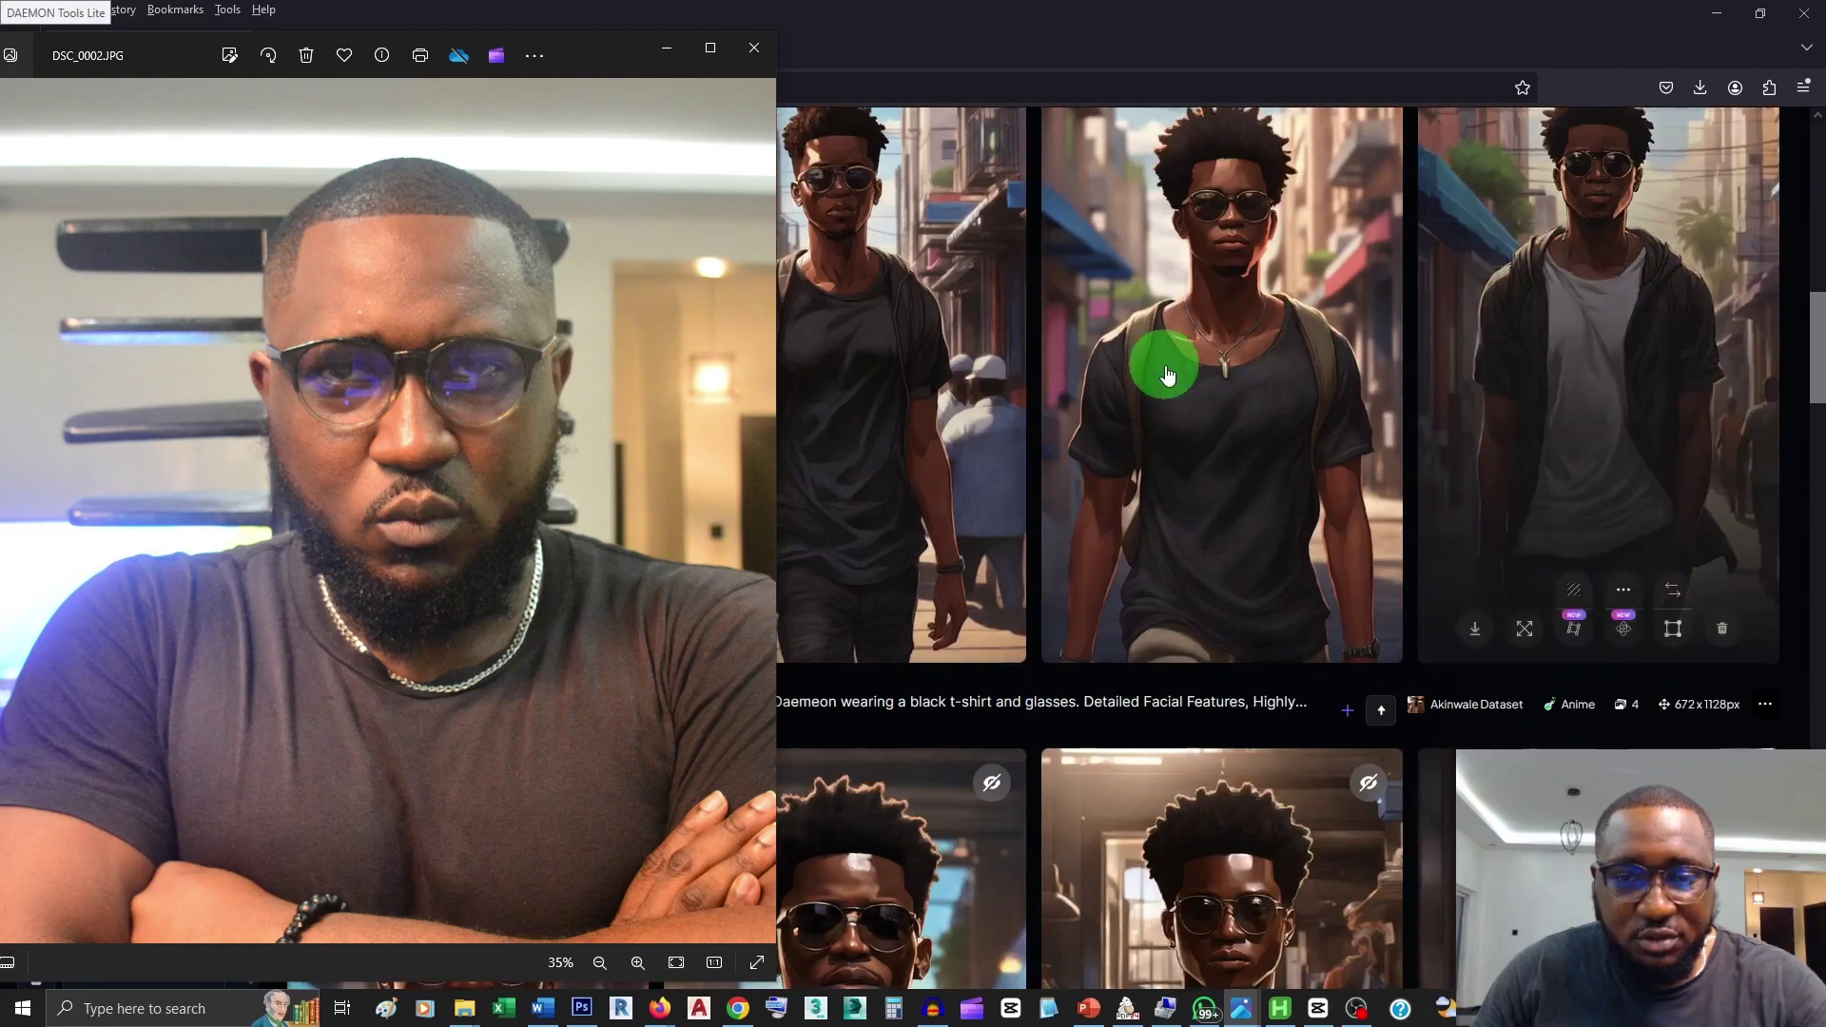
drag(583, 60, 306, 89)
scroll(1237, 473, down, 6)
scroll(1233, 478, down, 4)
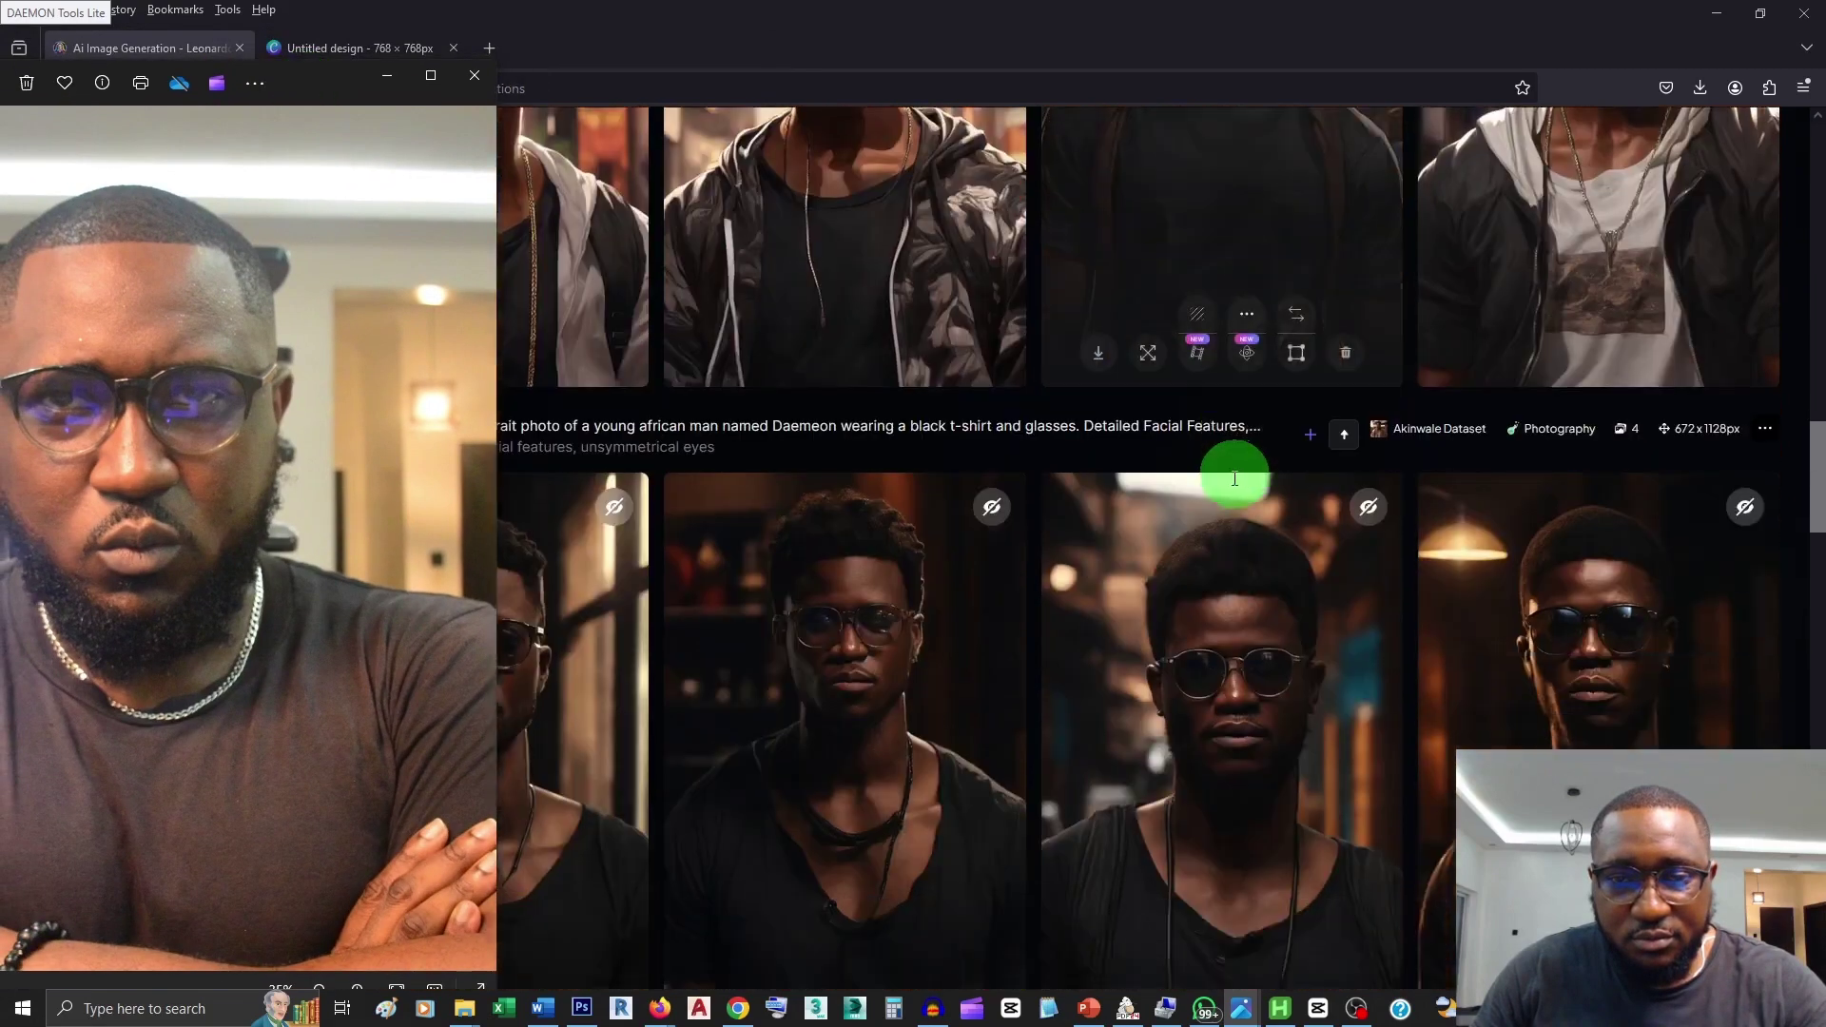
scroll(1209, 495, up, 6)
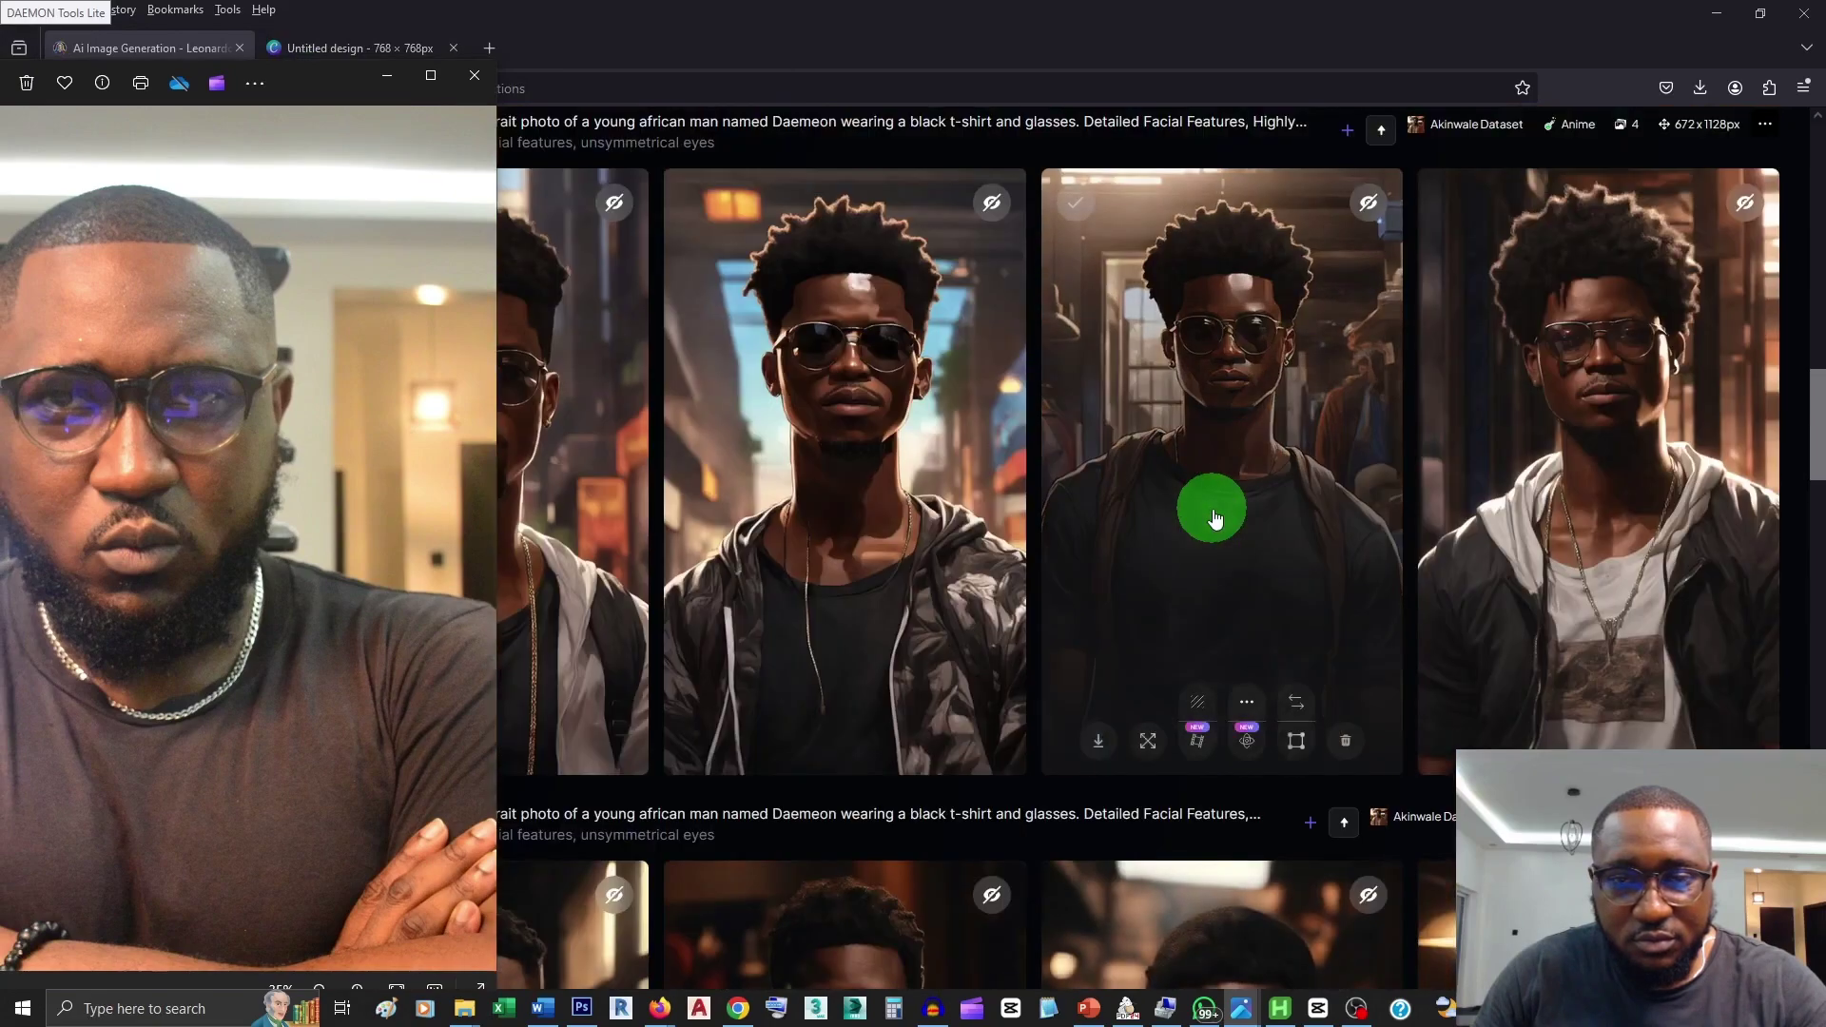
scroll(1215, 518, up, 12)
scroll(1215, 518, up, 10)
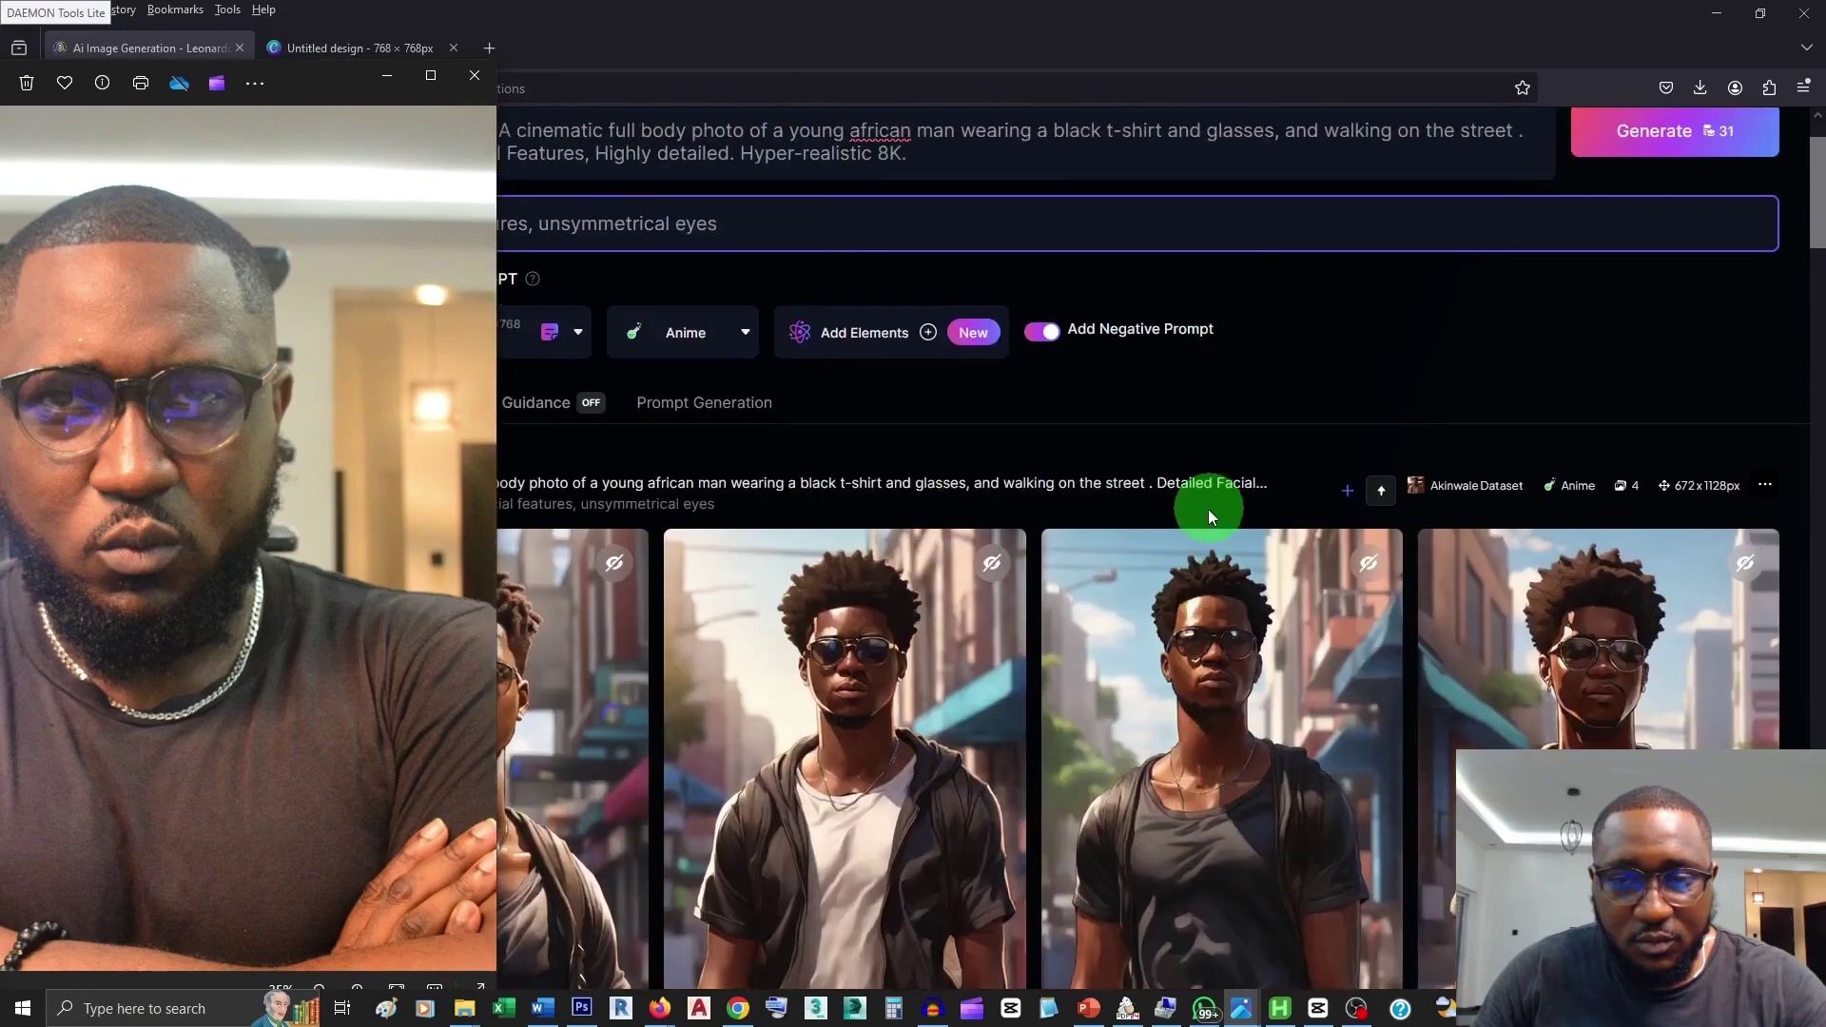
click(387, 76)
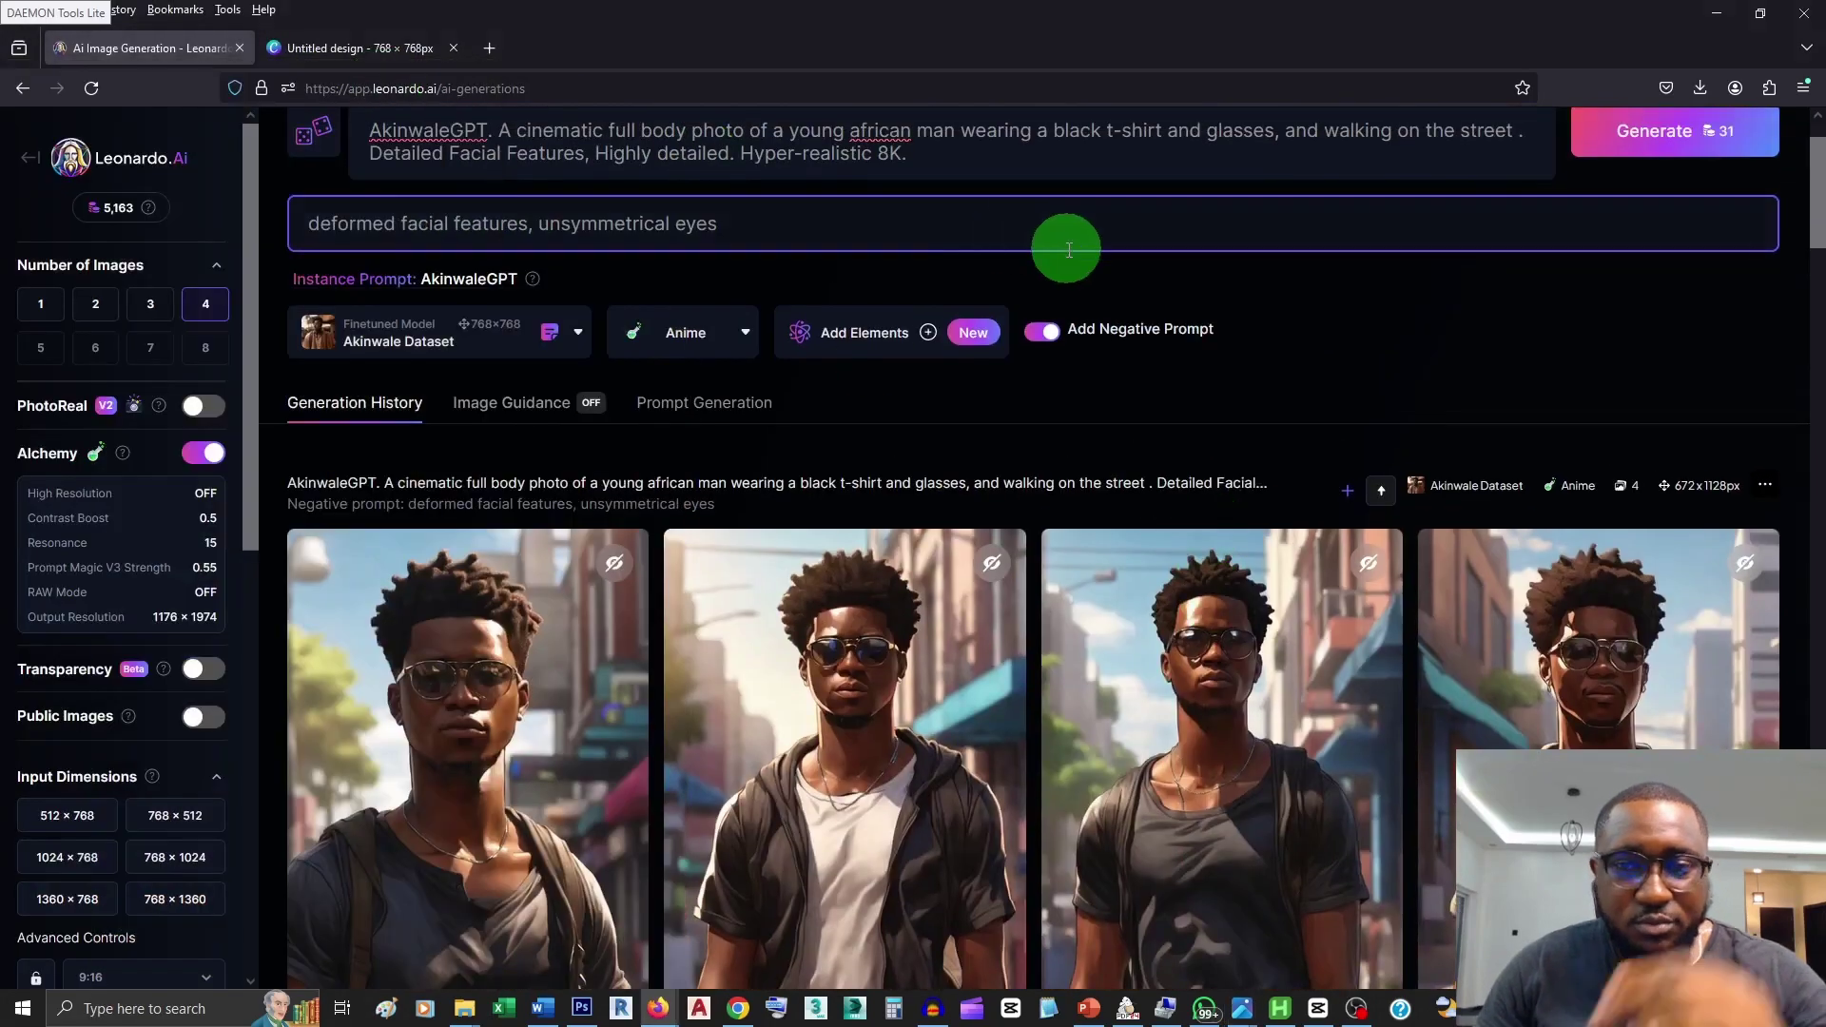